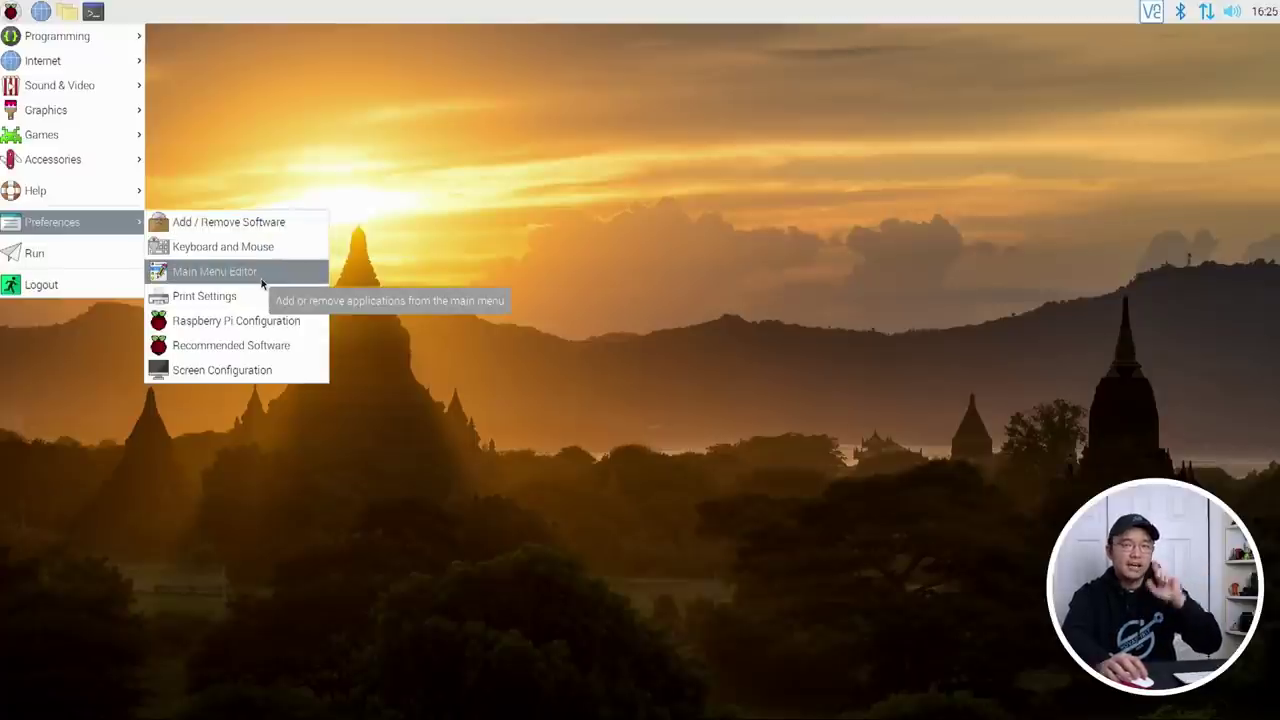
# Step: Open /boot/config.txt in nano with sudo from the terminal
pyautogui.click(458, 329)
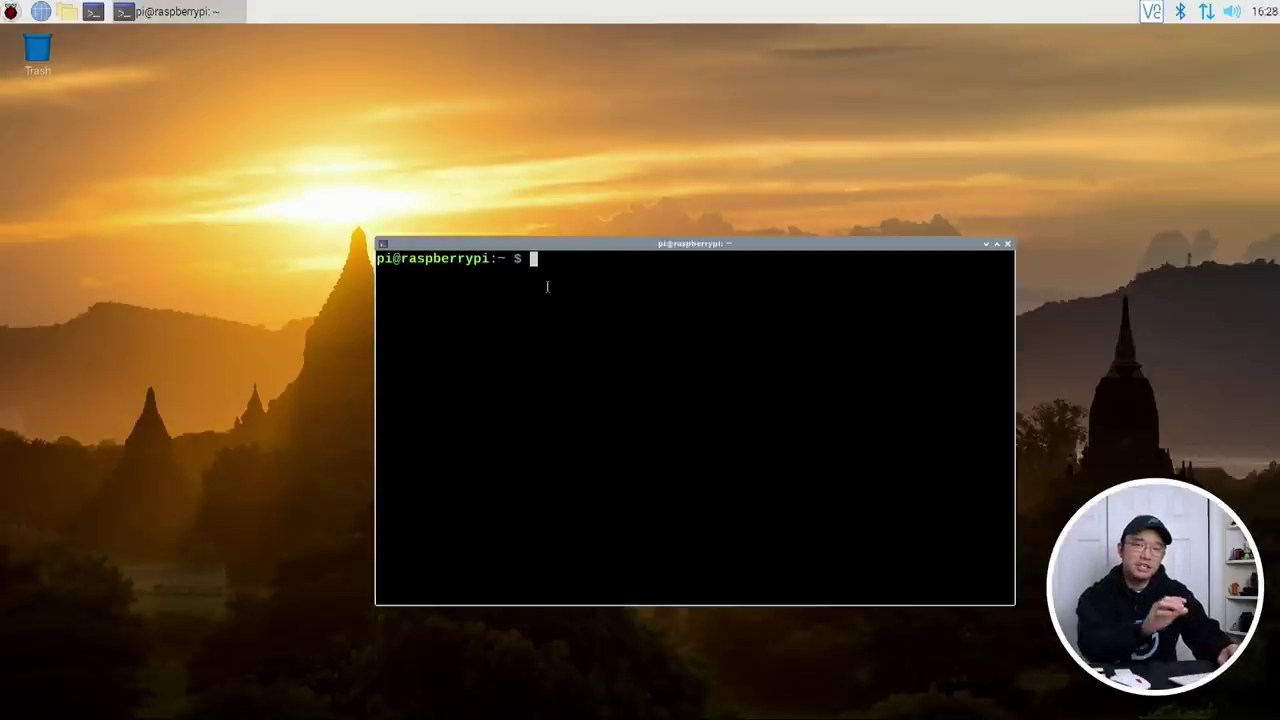
pyautogui.write('sudo nano /')
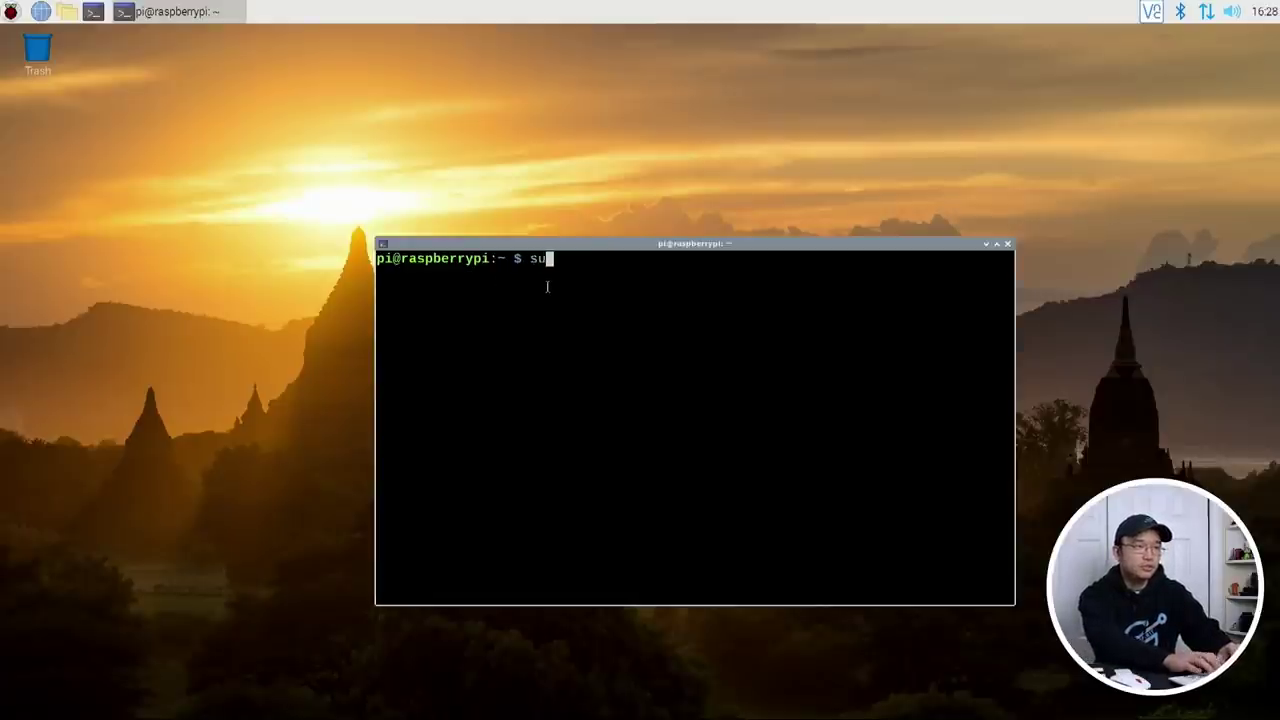
pyautogui.write('boot/config.txt')
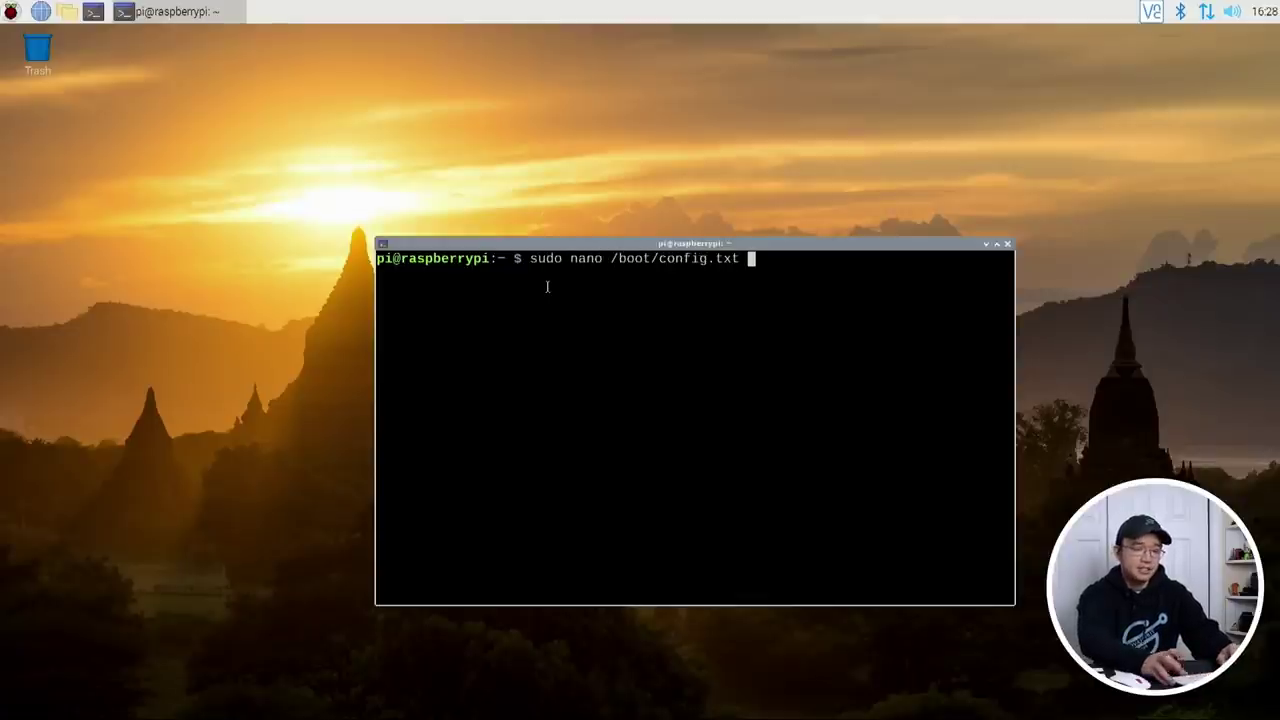
pyautogui.press('Return')
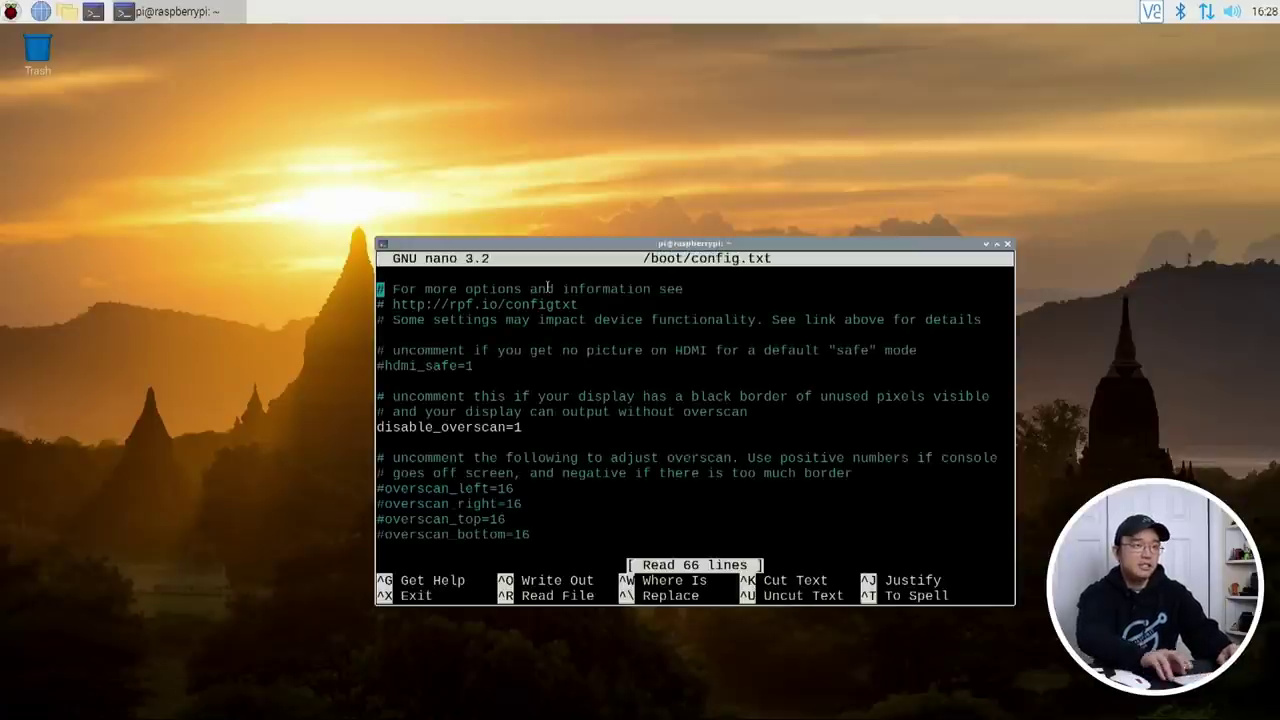
# Step: Uncomment the arm_freq line and change its value from 800 to 2000
pyautogui.press('Down')
pyautogui.press('Down')
pyautogui.press('Down')
pyautogui.press('Down')
pyautogui.press('Down')
pyautogui.press('Down')
pyautogui.press('Down')
pyautogui.press('Down')
pyautogui.press('Down')
pyautogui.press('Down')
pyautogui.press('Down')
pyautogui.press('Down')
pyautogui.press('Down')
pyautogui.press('Down')
pyautogui.press('Down')
pyautogui.press('Down')
pyautogui.press('Down')
pyautogui.press('Down')
pyautogui.press('Down')
pyautogui.press('Down')
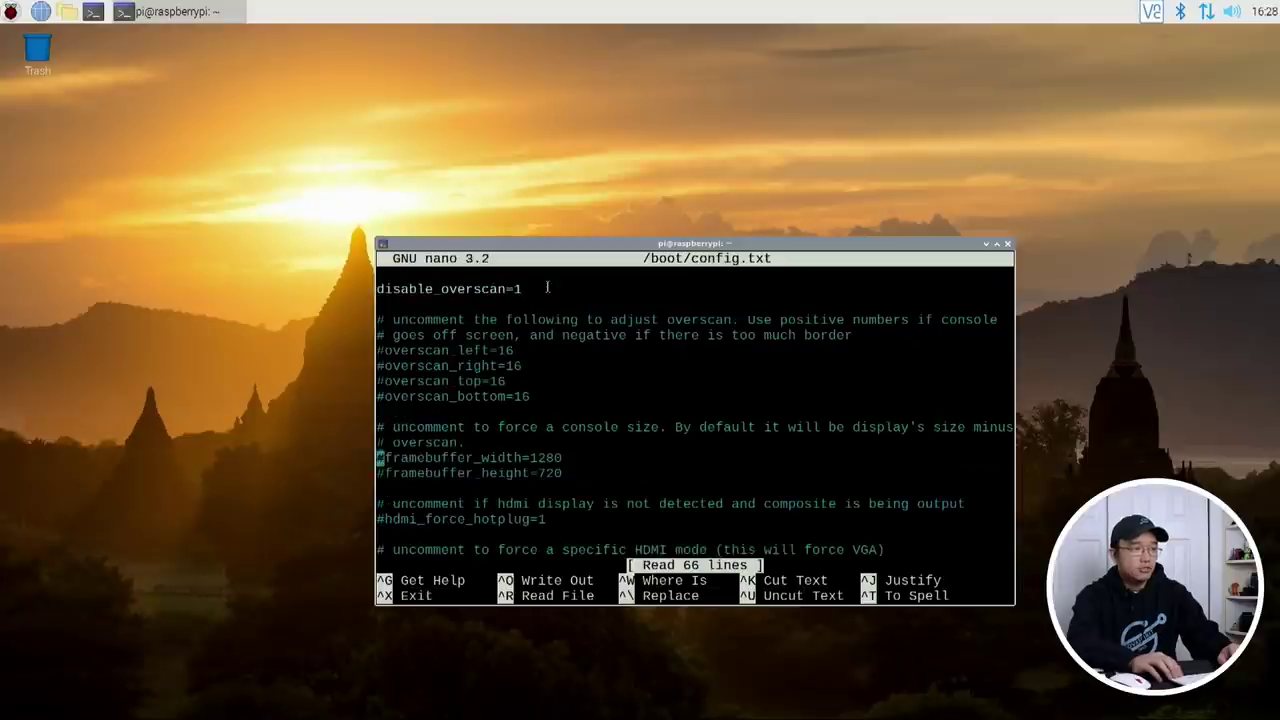
pyautogui.press('Down')
pyautogui.press('Down')
pyautogui.press('Down')
pyautogui.press('Down')
pyautogui.press('Down')
pyautogui.press('Down')
pyautogui.press('Down')
pyautogui.press('Down')
pyautogui.press('Down')
pyautogui.press('Down')
pyautogui.press('Down')
pyautogui.press('Down')
pyautogui.press('Down')
pyautogui.press('Down')
pyautogui.press('Down')
pyautogui.press('Down')
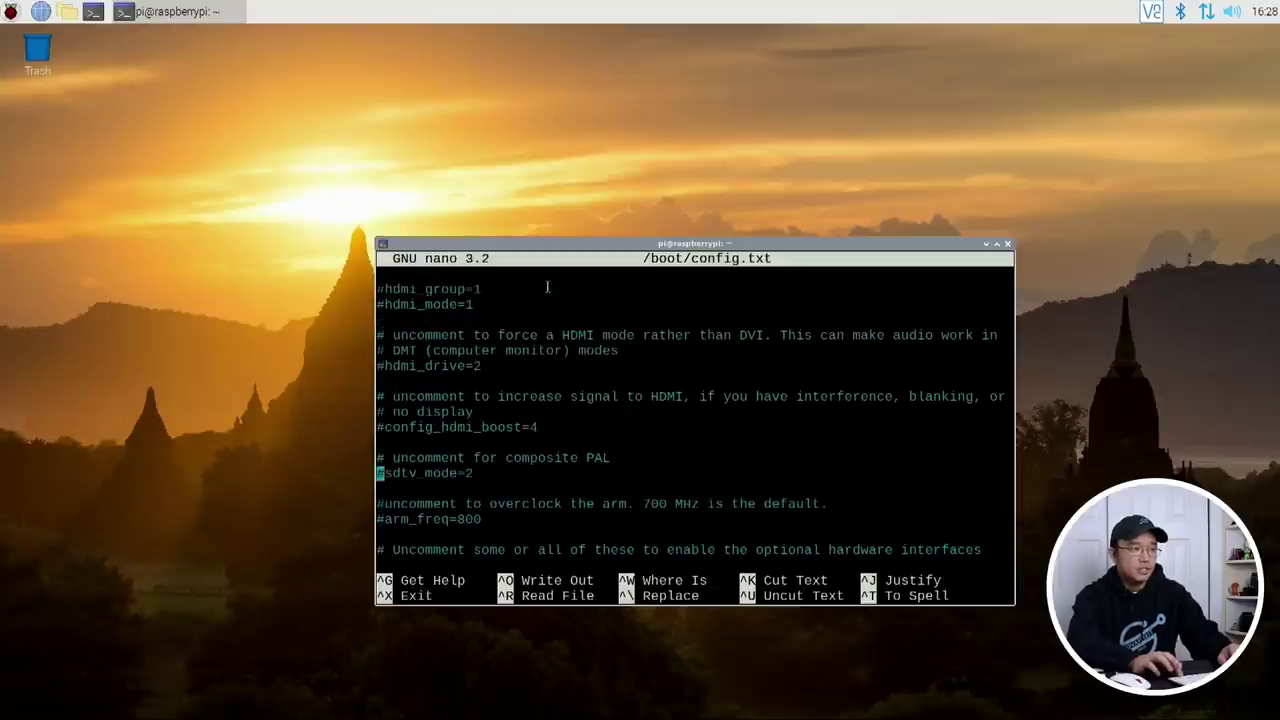
pyautogui.press('Delete')
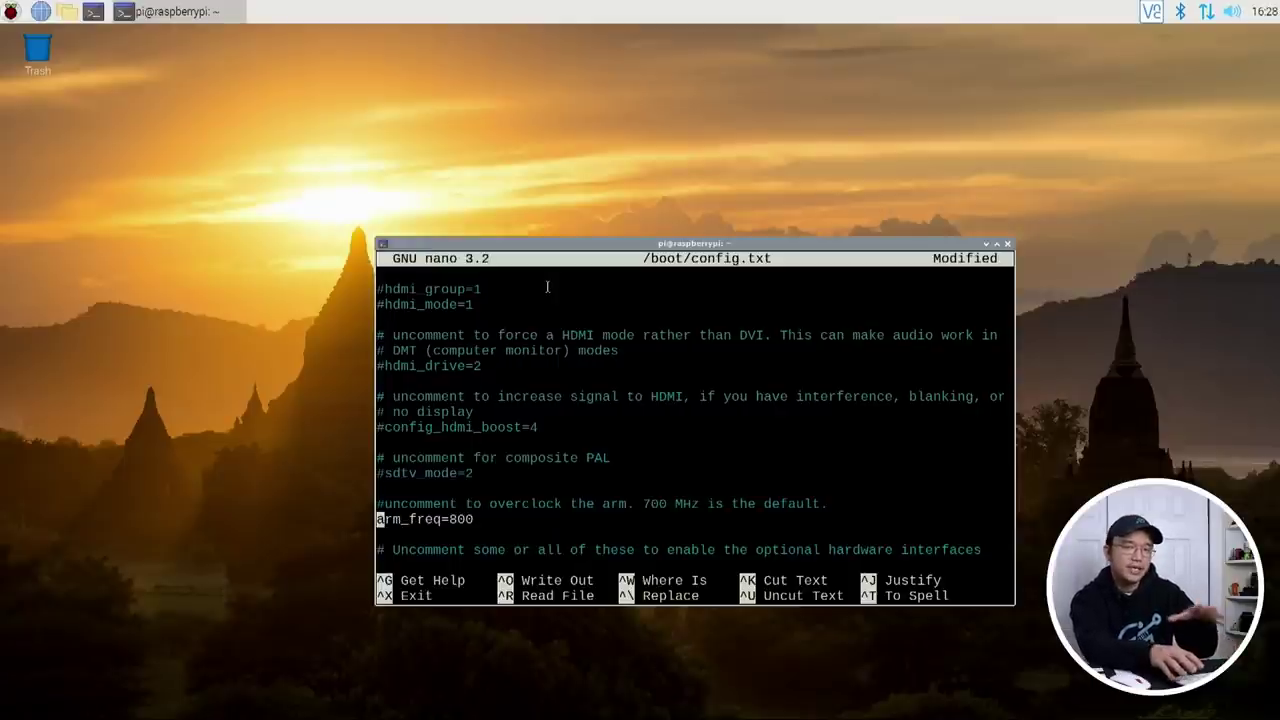
pyautogui.press('Down')
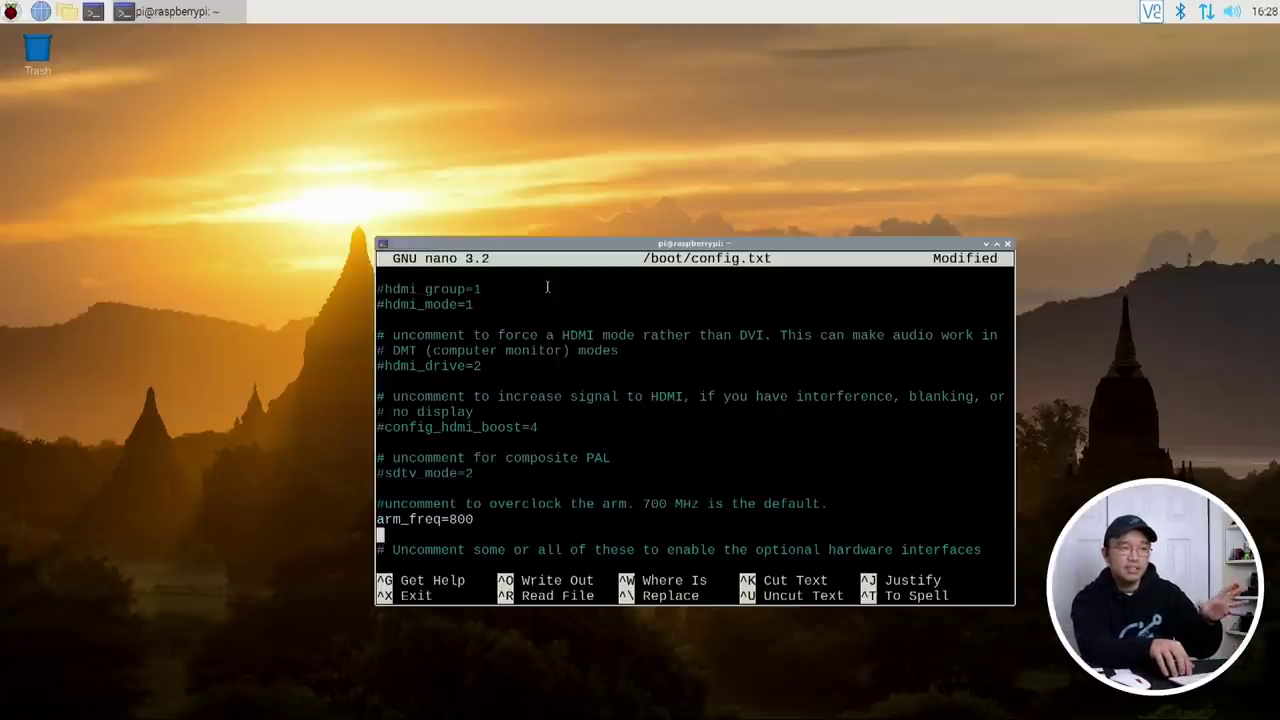
pyautogui.press('Left')
pyautogui.press('Left')
pyautogui.press('Left')
pyautogui.press('BackSpace')
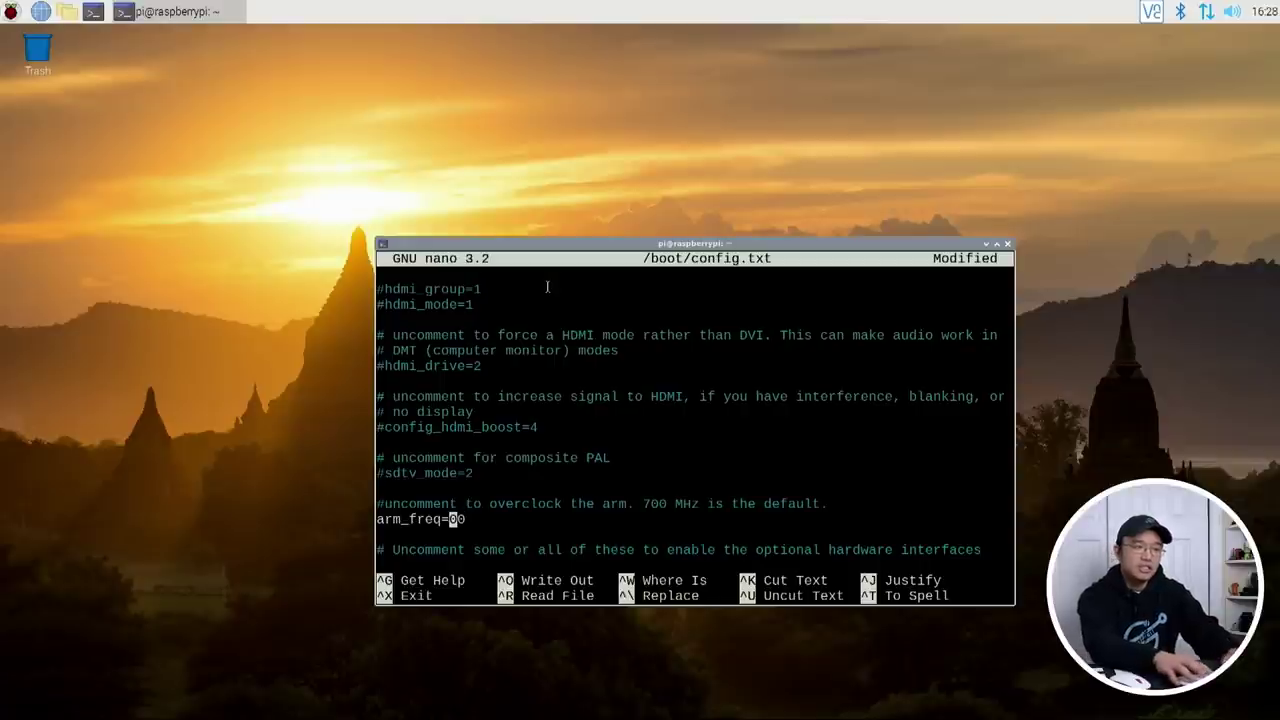
pyautogui.write('20')
pyautogui.press('Left')
pyautogui.press('Left')
pyautogui.press('Left')
pyautogui.press('Left')
pyautogui.press('Left')
pyautogui.press('Left')
pyautogui.press('Left')
pyautogui.press('Left')
pyautogui.press('Left')
pyautogui.press('Left')
pyautogui.press('Left')
pyautogui.press('Left')
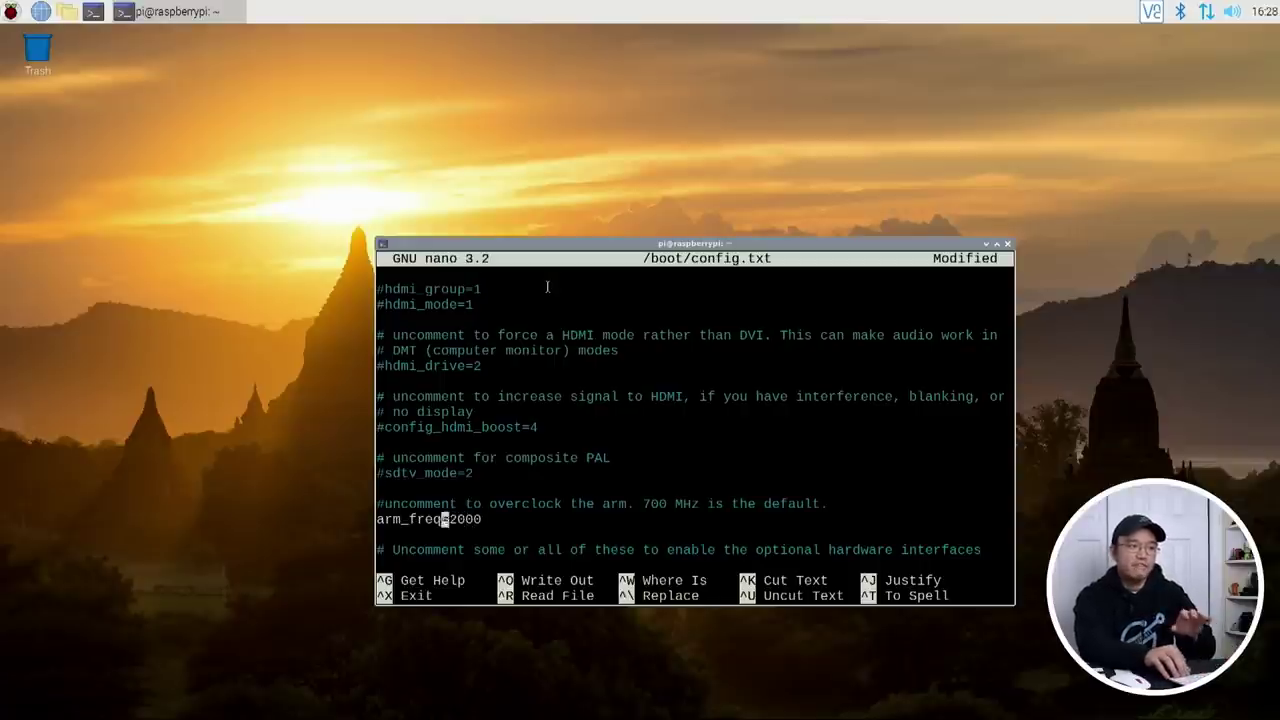
pyautogui.press('Right')
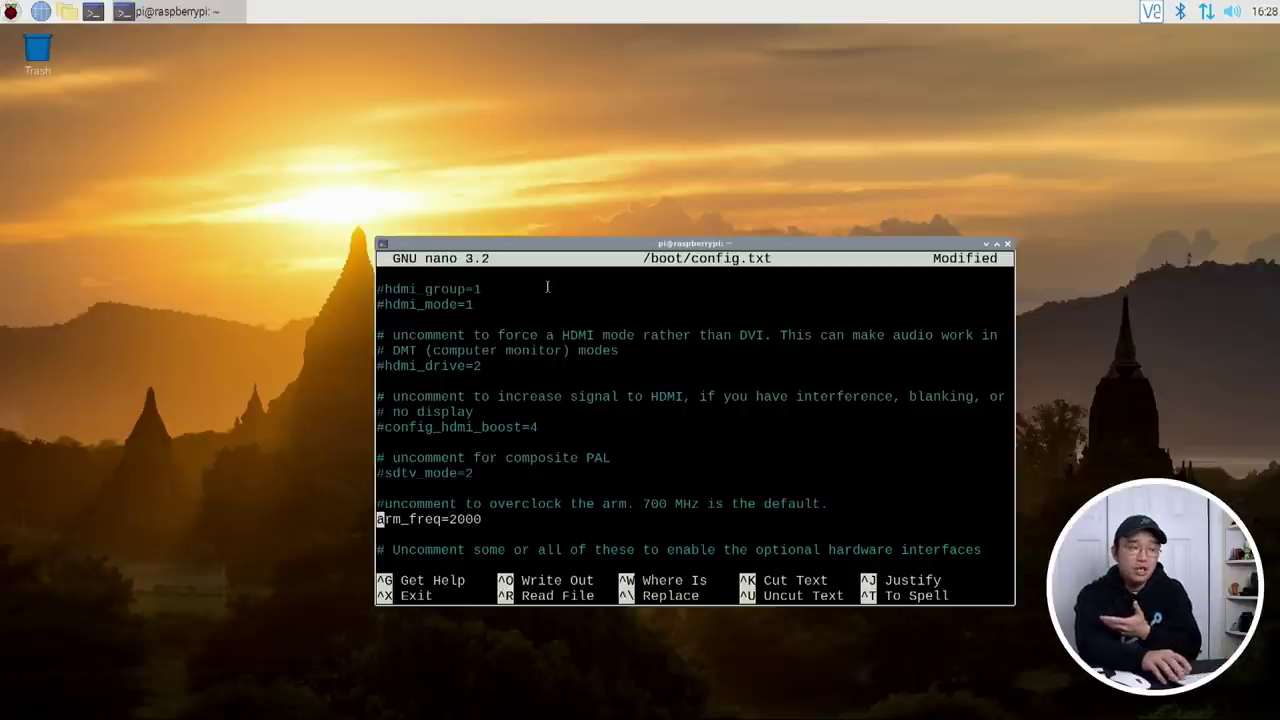
# Step: Insert a blank line above arm_freq=2000
pyautogui.press('Return')
pyautogui.press('Up')
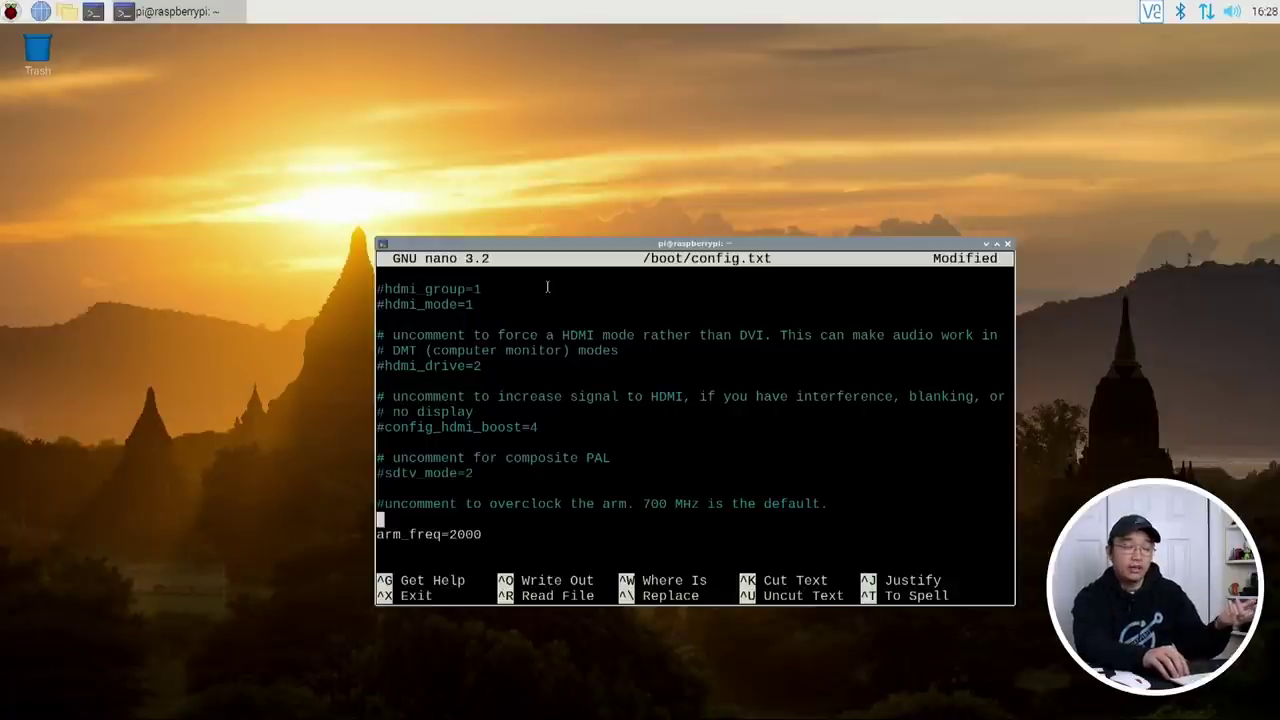
pyautogui.press('Down')
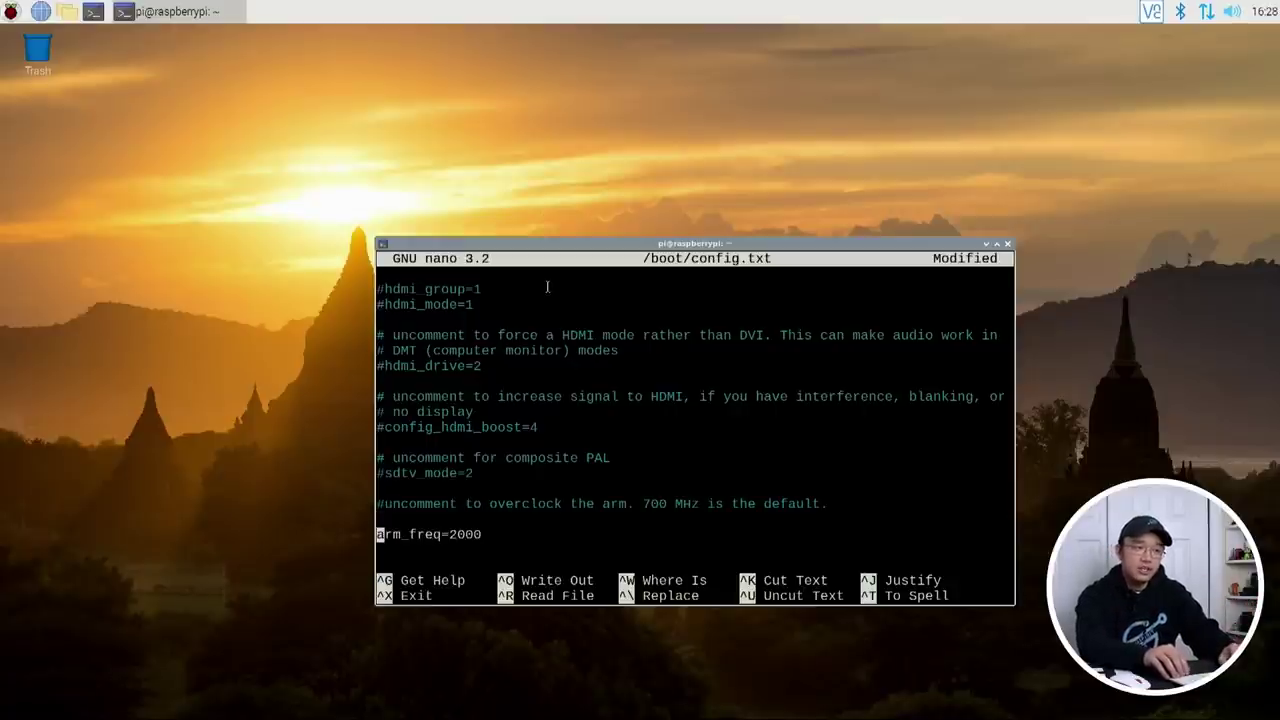
pyautogui.press('Up')
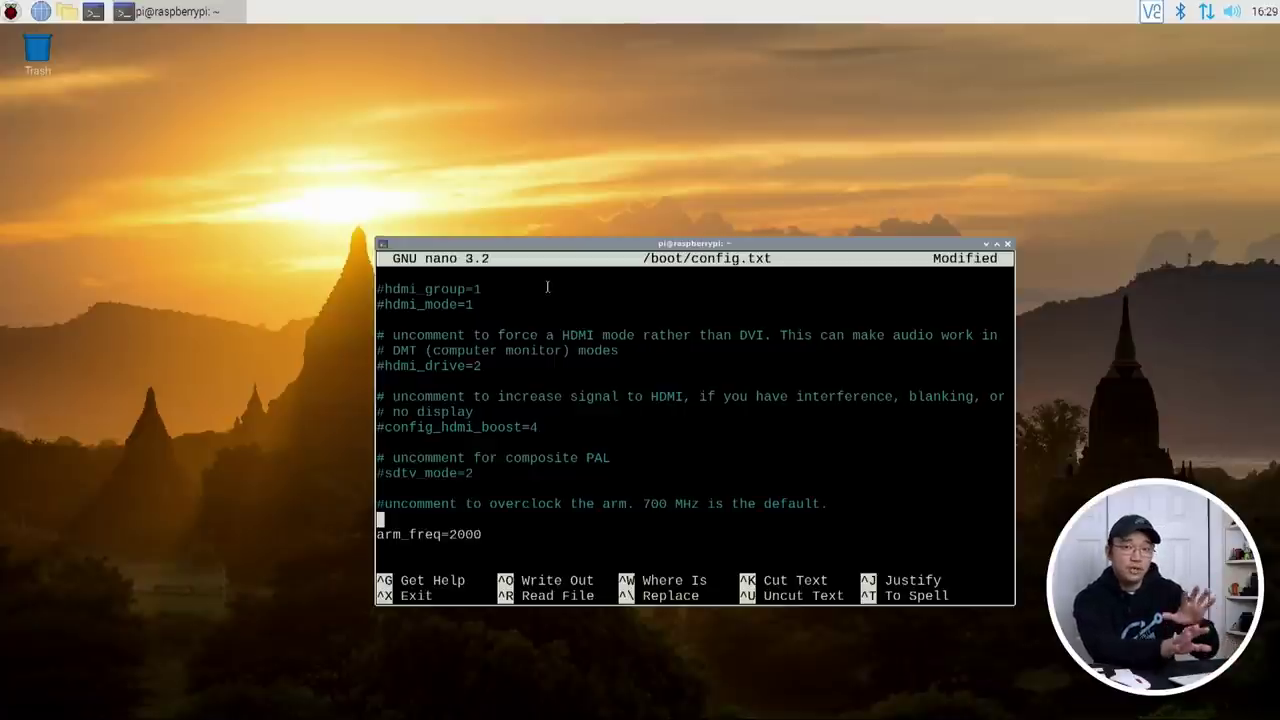
# Step: Add arm_freq_min=1000 on the blank line, correcting the hyphen typo to an underscore
pyautogui.write('arm_')
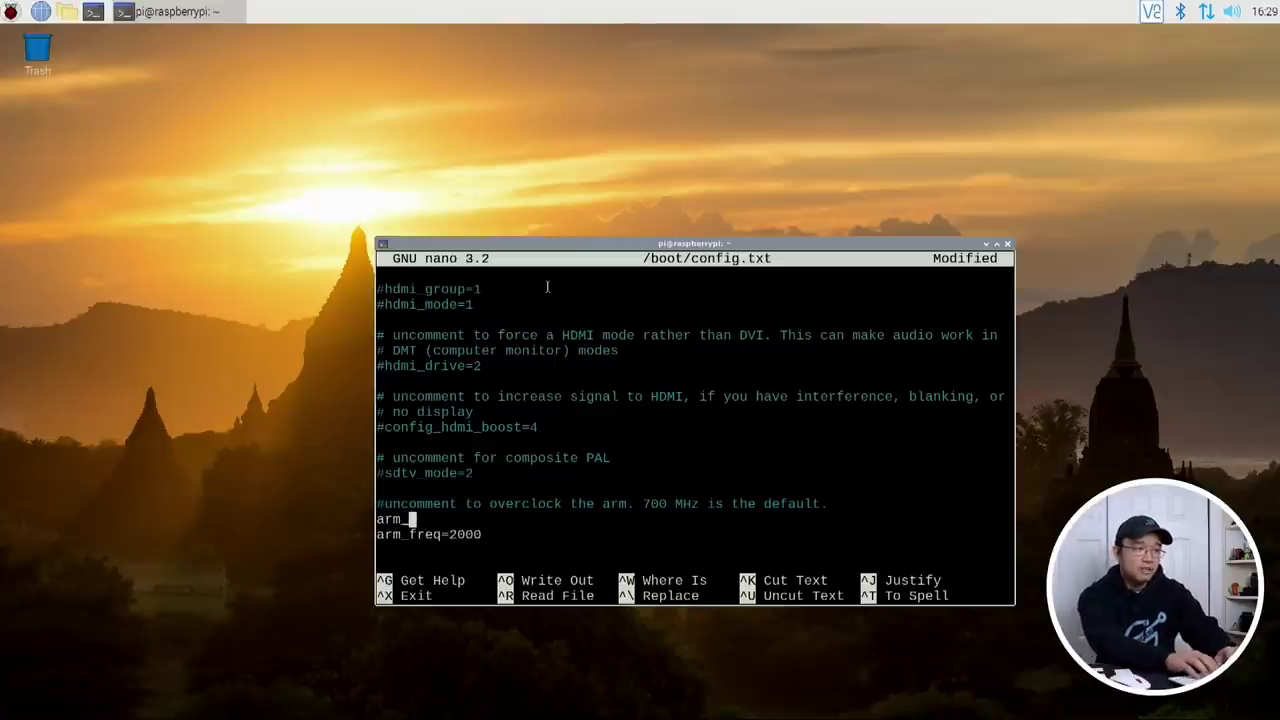
pyautogui.write('freq')
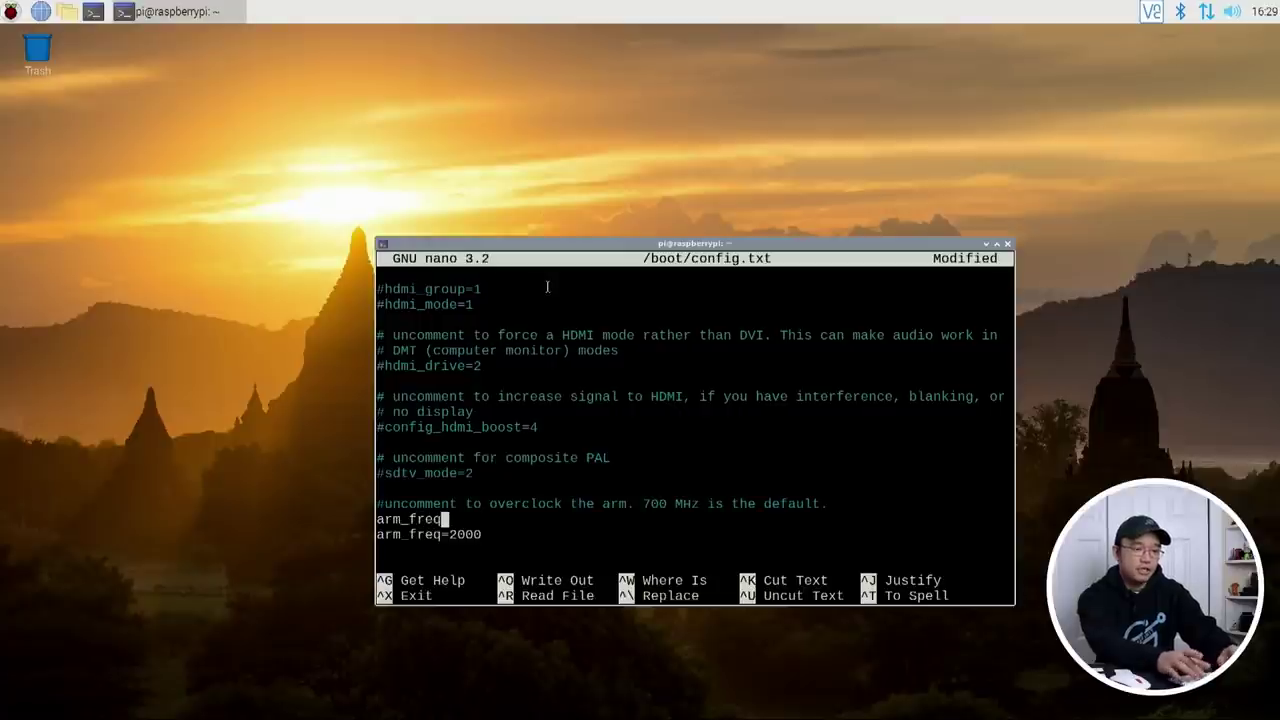
pyautogui.write('=min=')
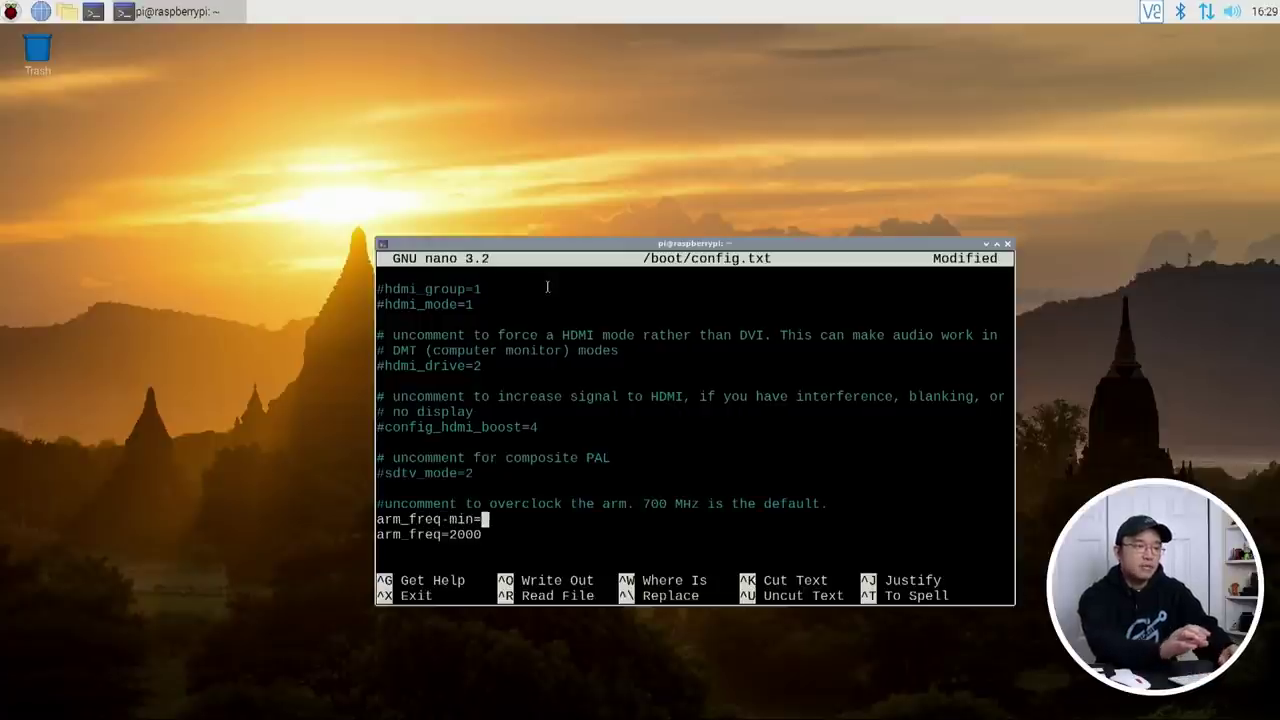
pyautogui.press('Left')
pyautogui.press('Left')
pyautogui.press('Left')
pyautogui.press('Left')
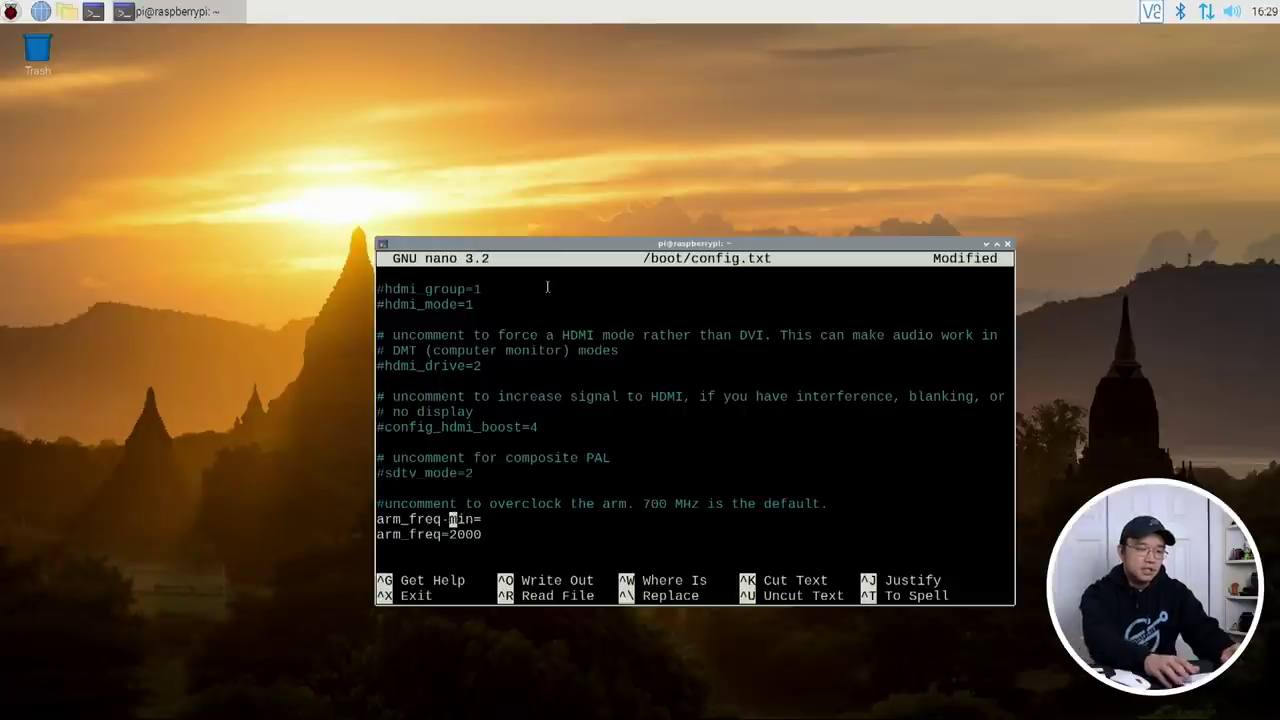
pyautogui.press('BackSpace')
pyautogui.write('_')
pyautogui.press('Right')
pyautogui.press('Right')
pyautogui.press('Right')
pyautogui.press('Right')
pyautogui.write('1000')
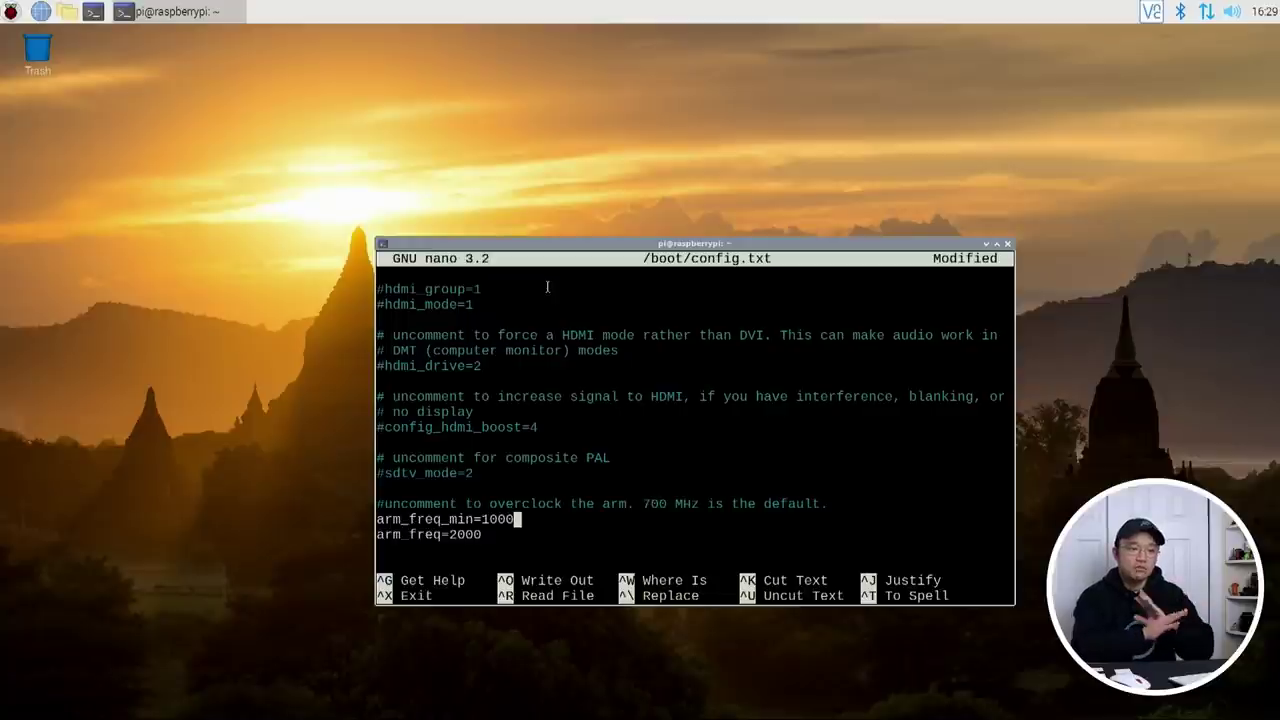
# Step: Insert another blank line above arm_freq_min=1000
pyautogui.press('Left')
pyautogui.press('Left')
pyautogui.press('Left')
pyautogui.press('Left')
pyautogui.press('Left')
pyautogui.press('Left')
pyautogui.press('Left')
pyautogui.press('Left')
pyautogui.press('Left')
pyautogui.press('Left')
pyautogui.press('Left')
pyautogui.press('Left')
pyautogui.press('Left')
pyautogui.press('Left')
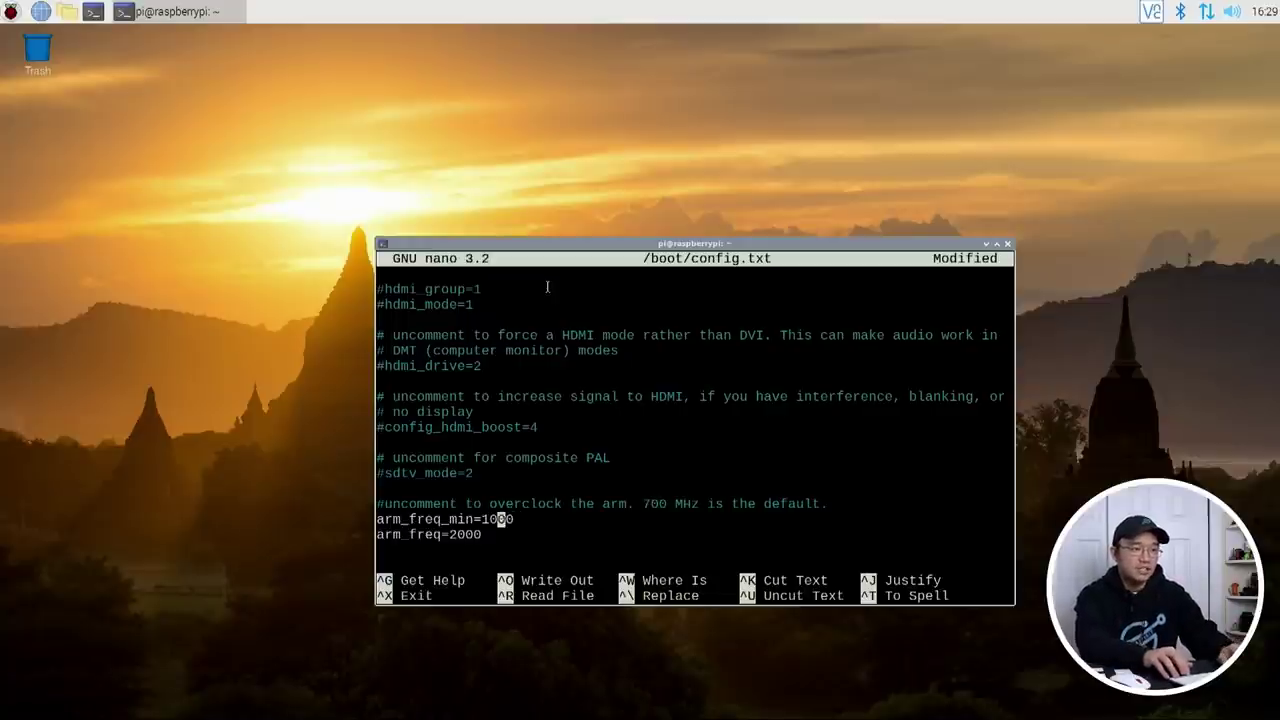
pyautogui.press('Left')
pyautogui.press('Left')
pyautogui.press('Left')
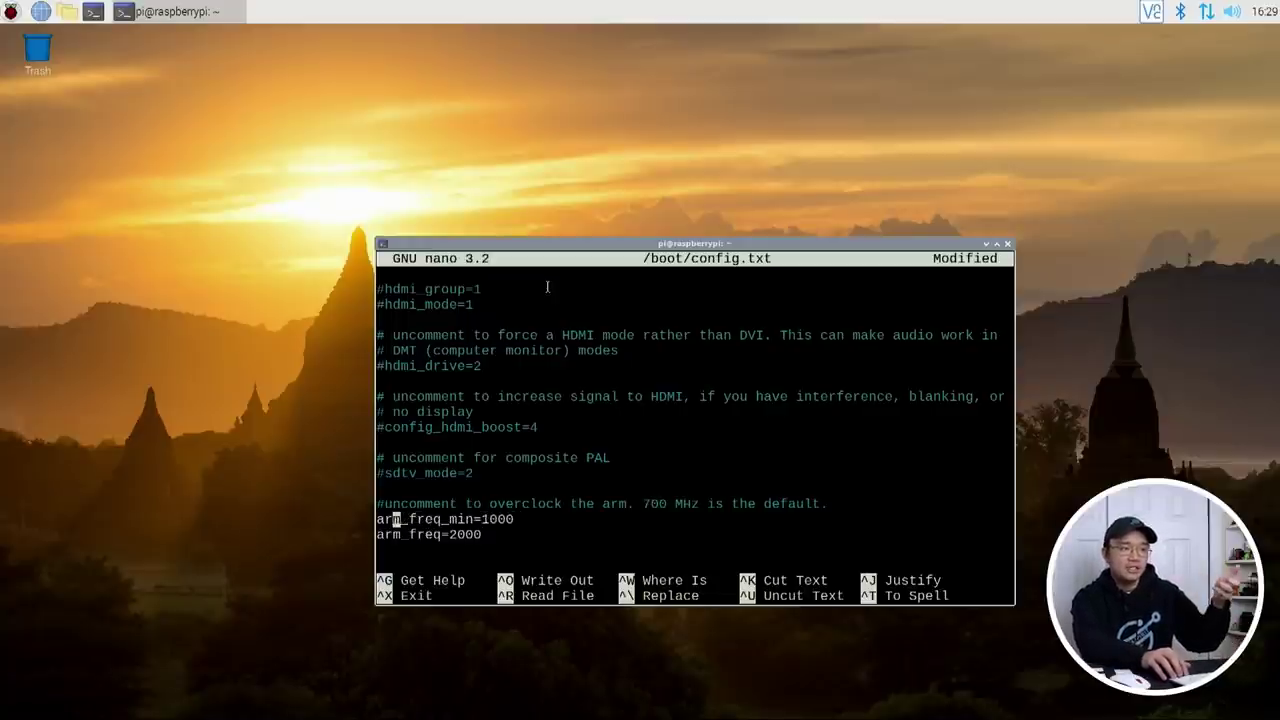
pyautogui.press('Return')
pyautogui.press('Up')
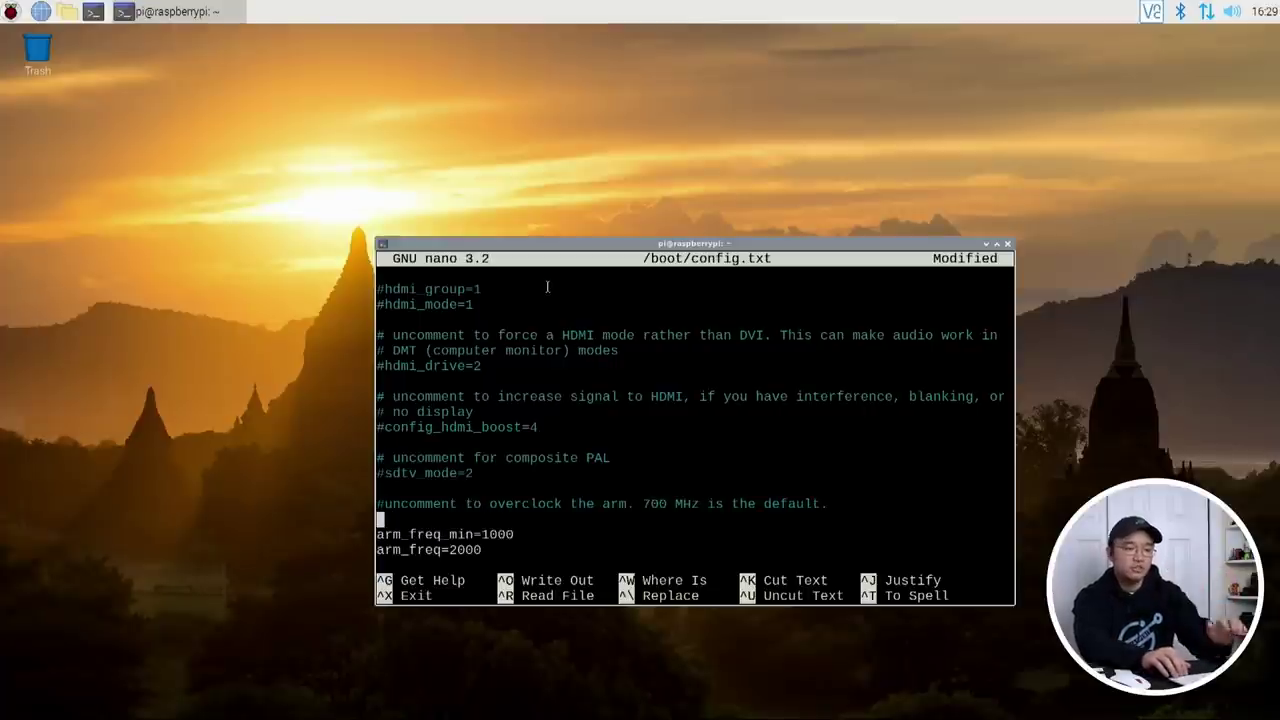
pyautogui.press('Down')
pyautogui.press('Down')
pyautogui.press('Down')
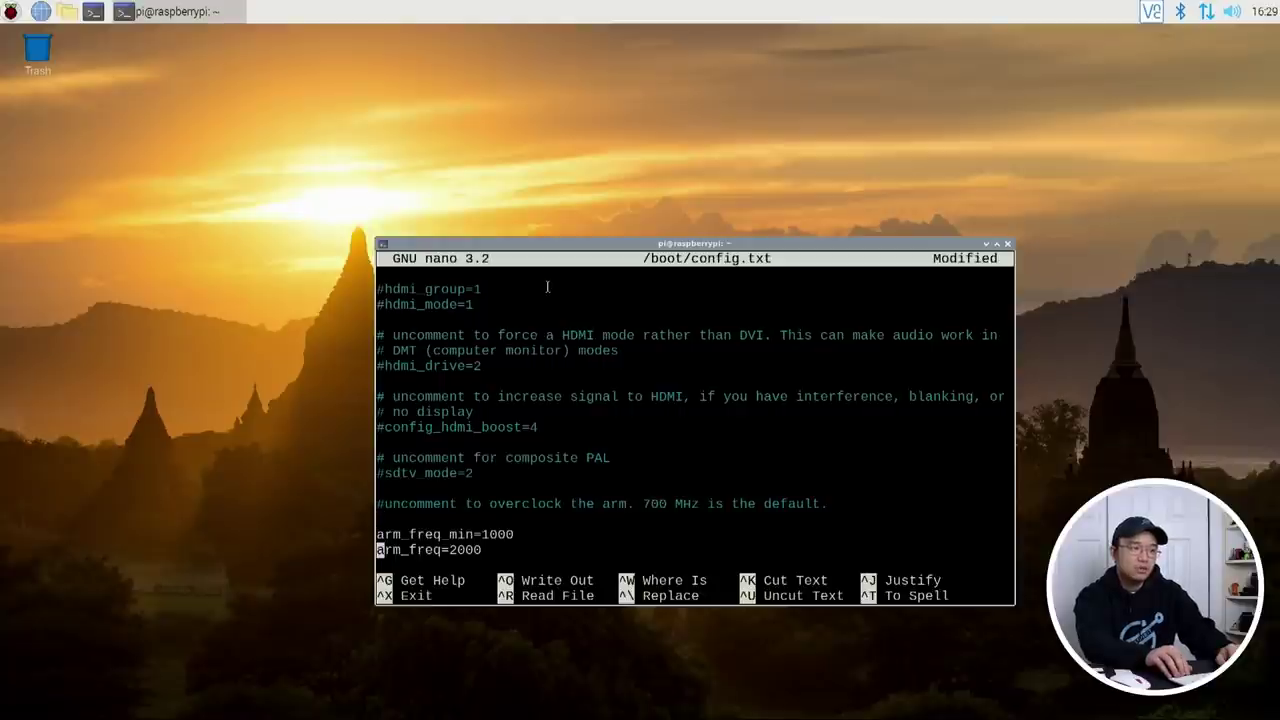
pyautogui.press('Up')
pyautogui.press('Up')
pyautogui.press('Up')
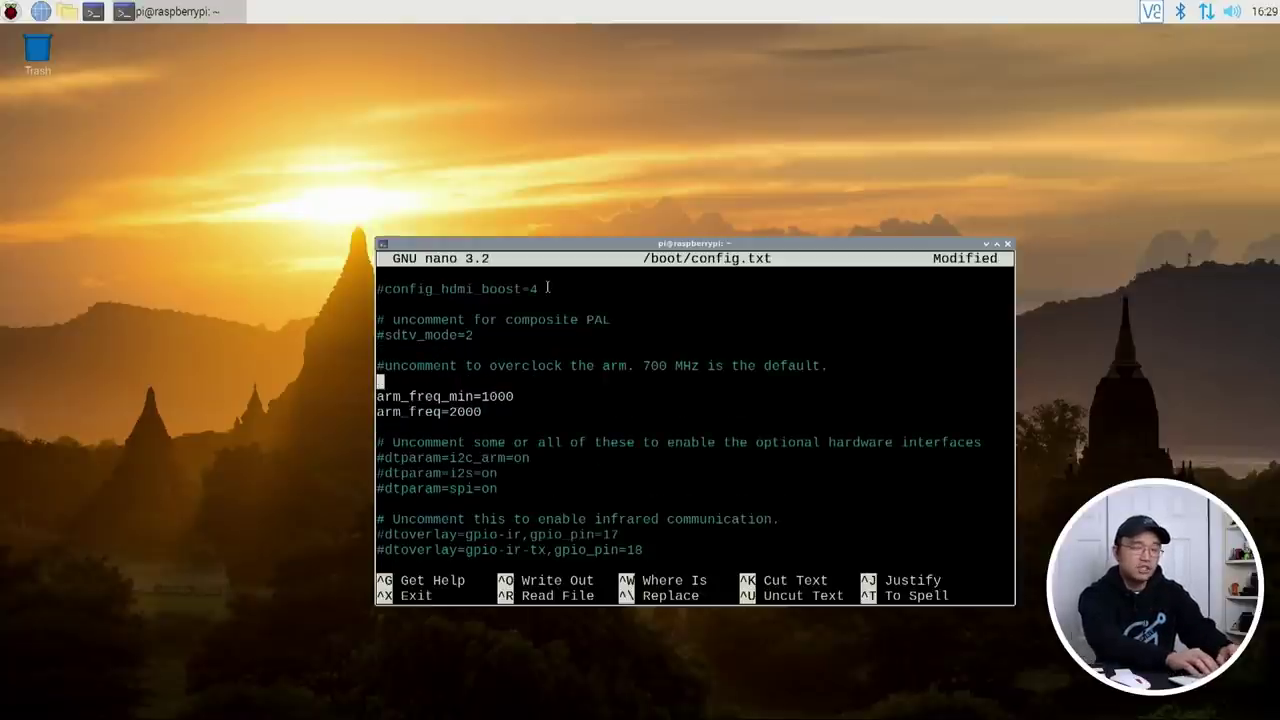
# Step: Add over_voltage=6 on the new line above the other overclock settings
pyautogui.write('over')
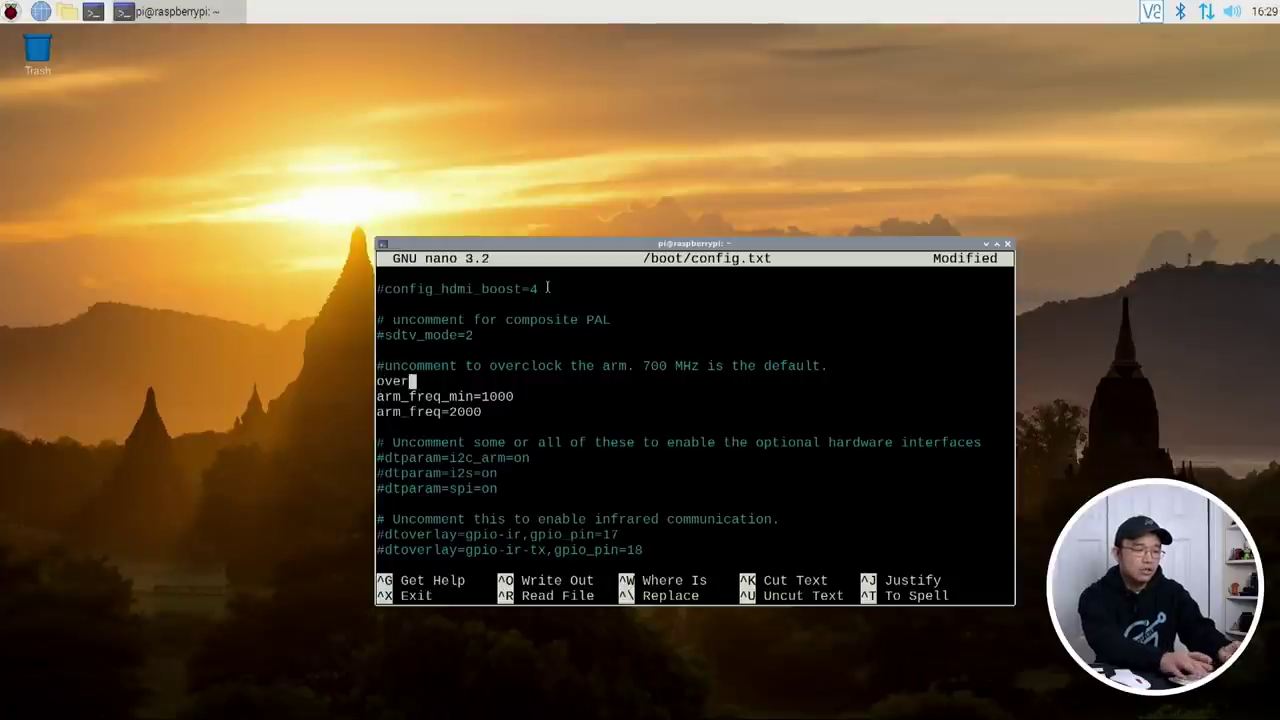
pyautogui.write('_voltage=6')
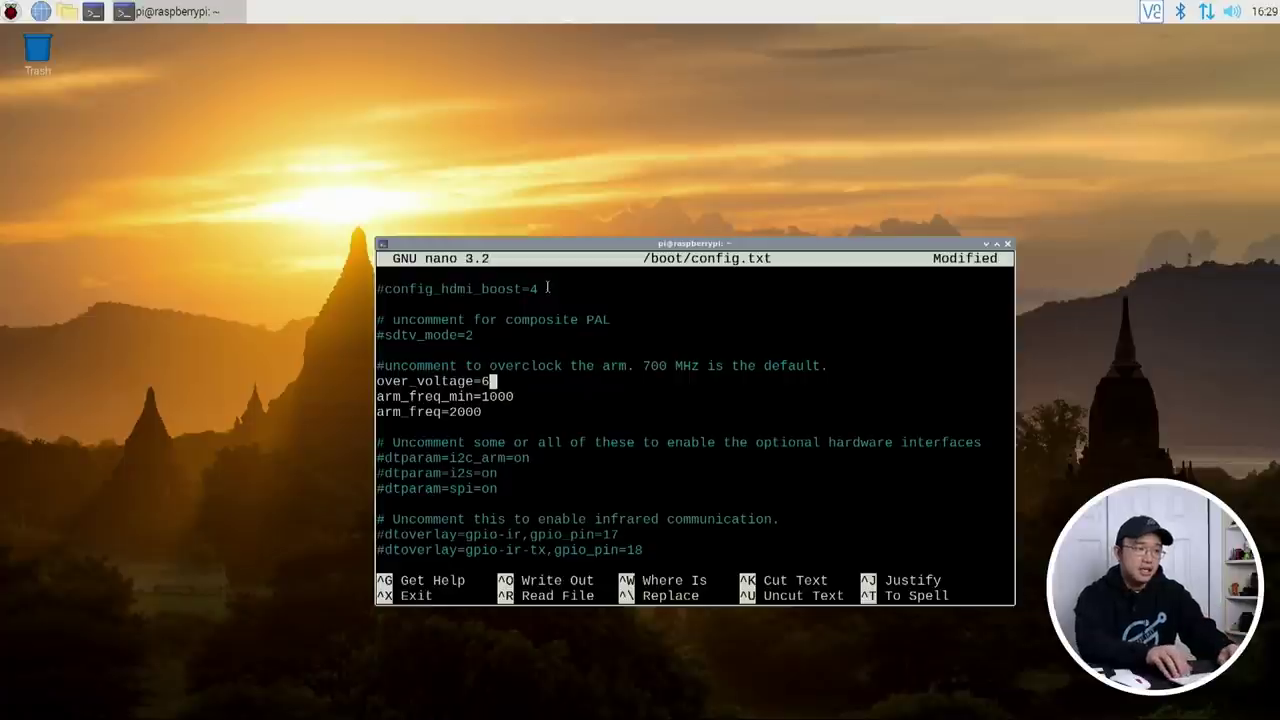
pyautogui.press('Down')
pyautogui.press('Down')
pyautogui.press('Up')
pyautogui.press('Up')
pyautogui.press('Down')
pyautogui.press('Down')
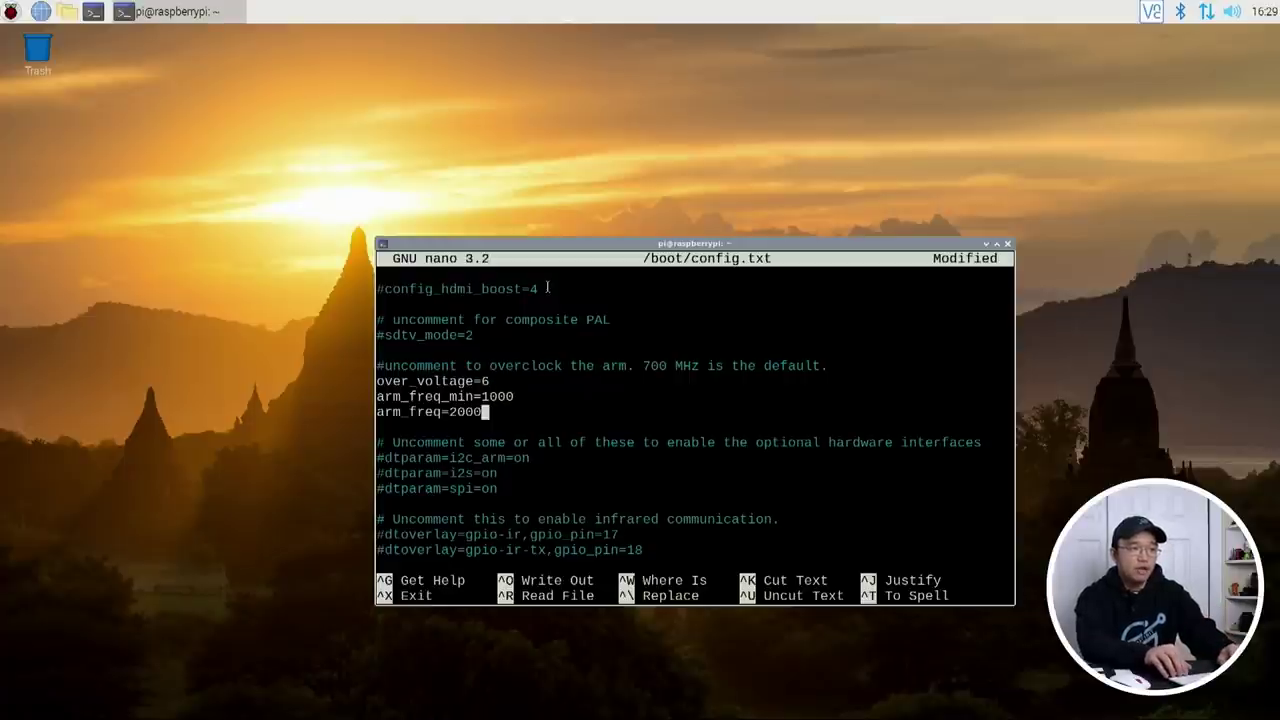
pyautogui.press('Left')
pyautogui.press('Left')
pyautogui.press('Left')
pyautogui.press('Left')
pyautogui.press('Right')
pyautogui.press('Right')
pyautogui.press('Right')
pyautogui.press('Right')
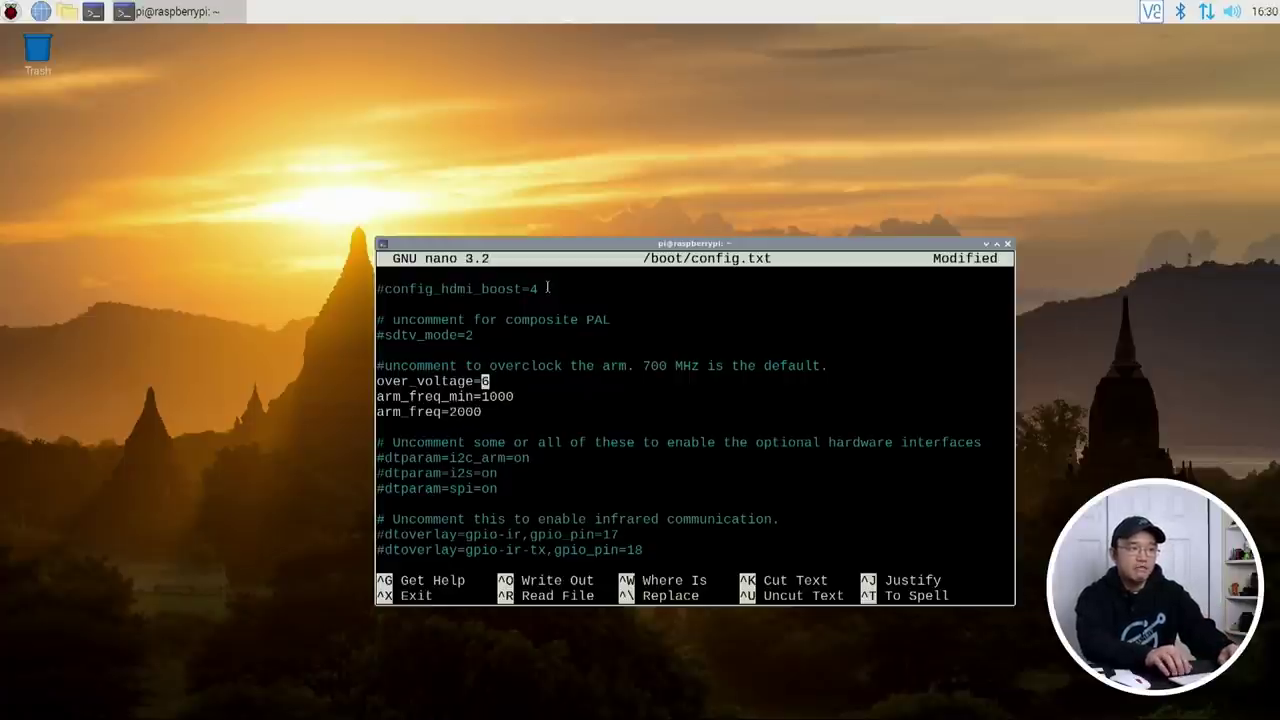
pyautogui.press('Down')
pyautogui.press('Down')
pyautogui.press('Down')
# Step: Save config.txt and exit nano
pyautogui.hotkey('ctrl', 'x')
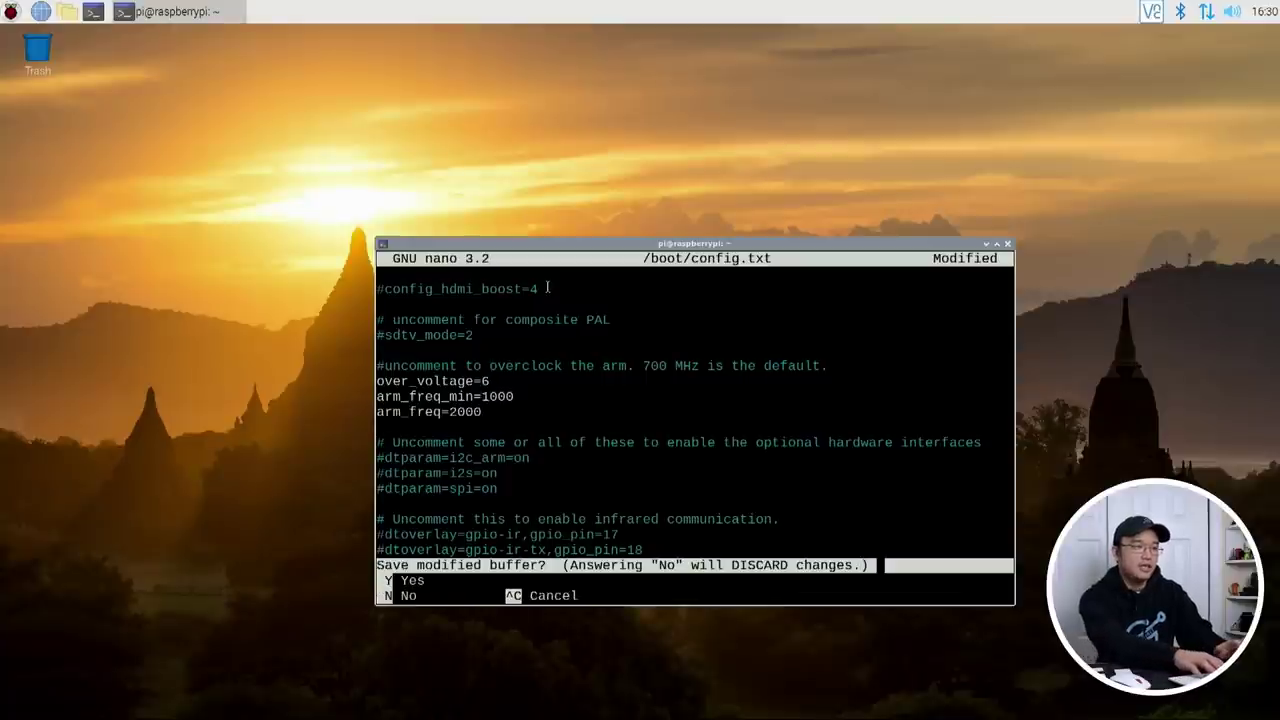
pyautogui.press('y')
pyautogui.press('Return')
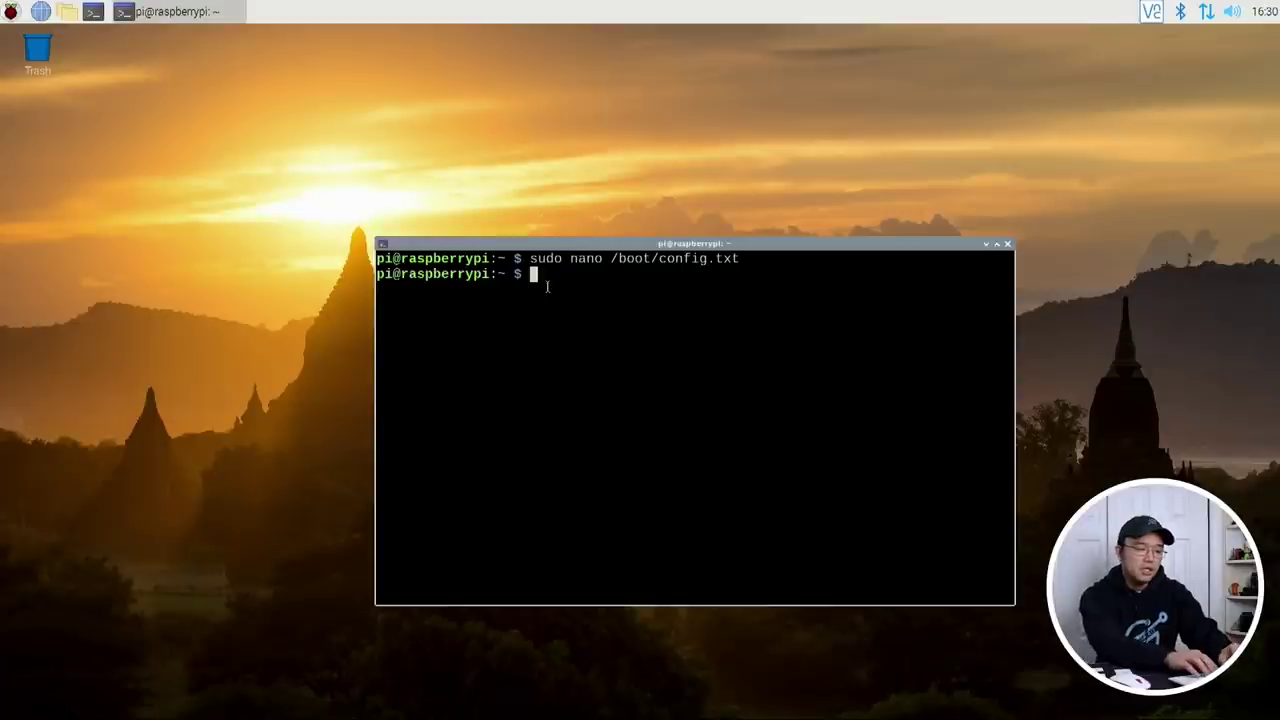
# Step: Move the terminal aside and open two File Manager windows on the home folder
pyautogui.moveTo(486, 245); pyautogui.dragTo(403, 215)
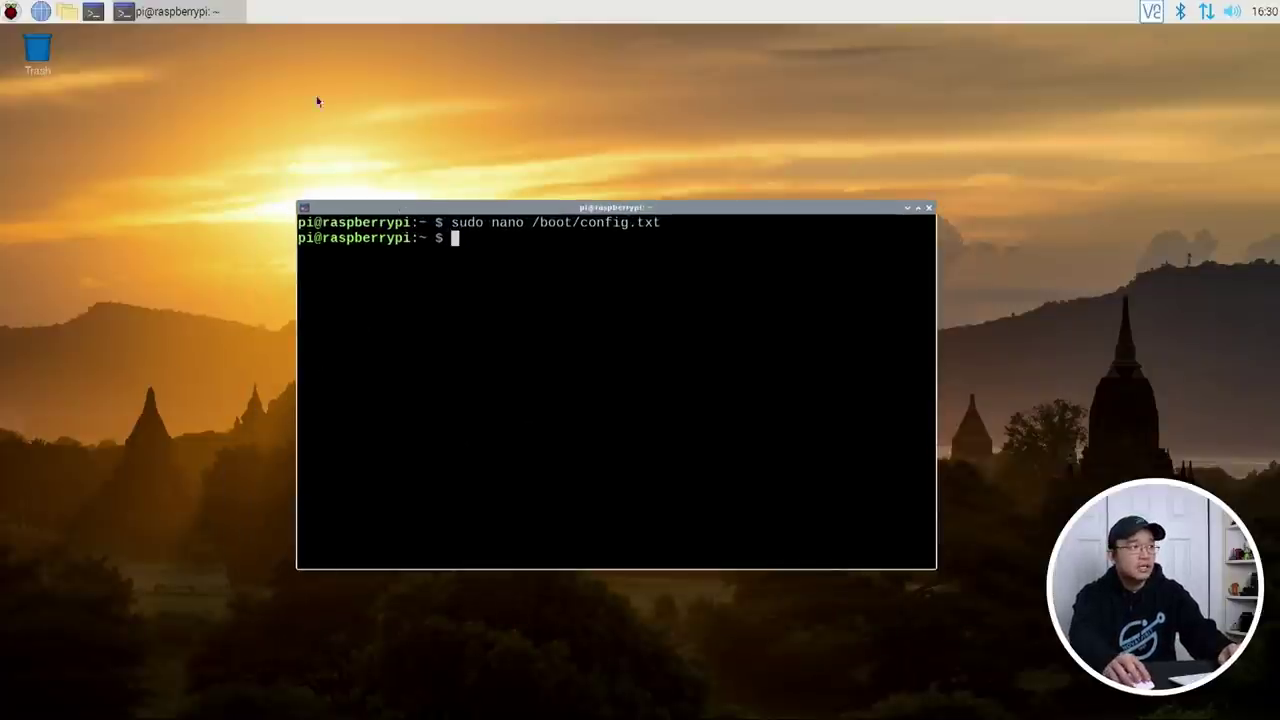
pyautogui.click(10, 11)
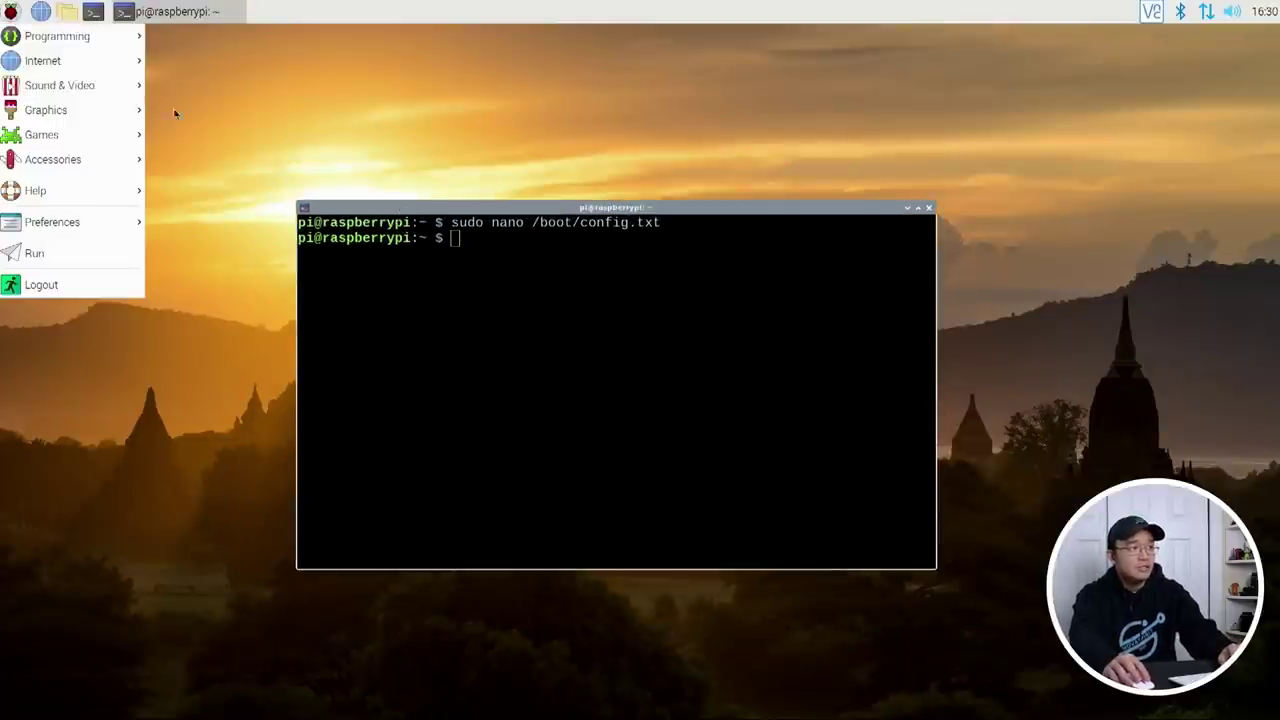
pyautogui.click(397, 193)
pyautogui.click(68, 11)
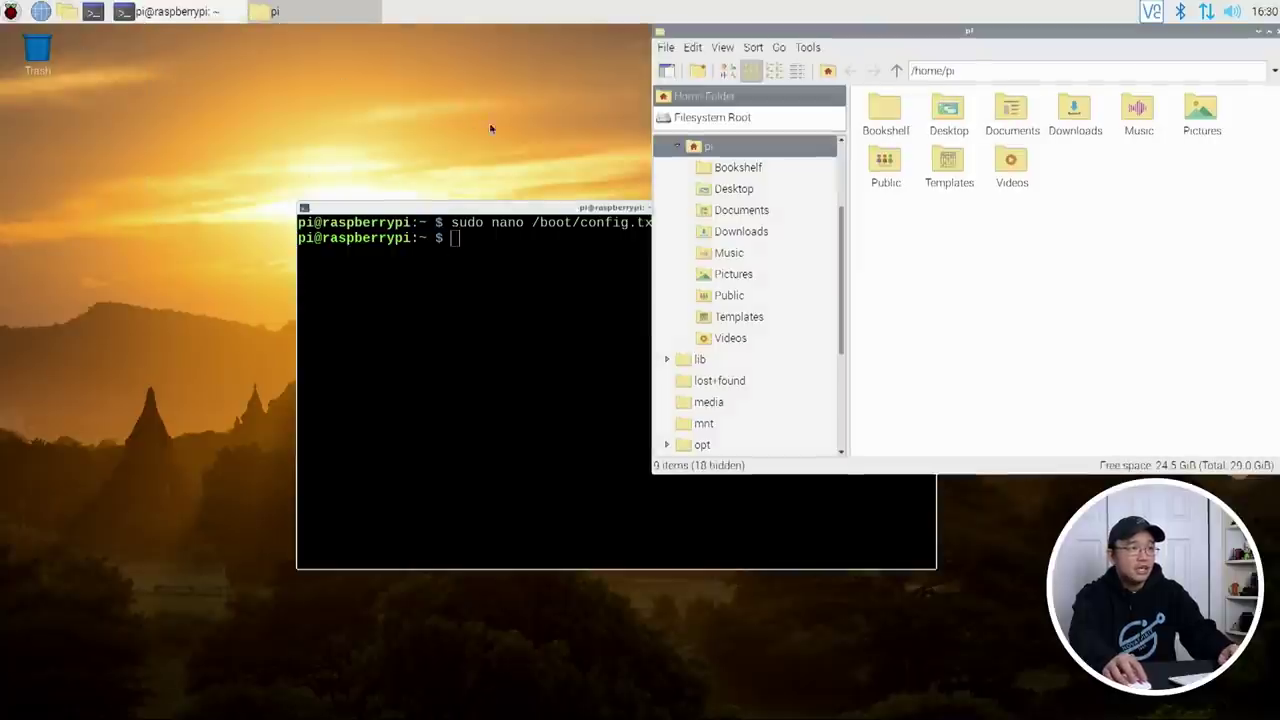
pyautogui.click(75, 12)
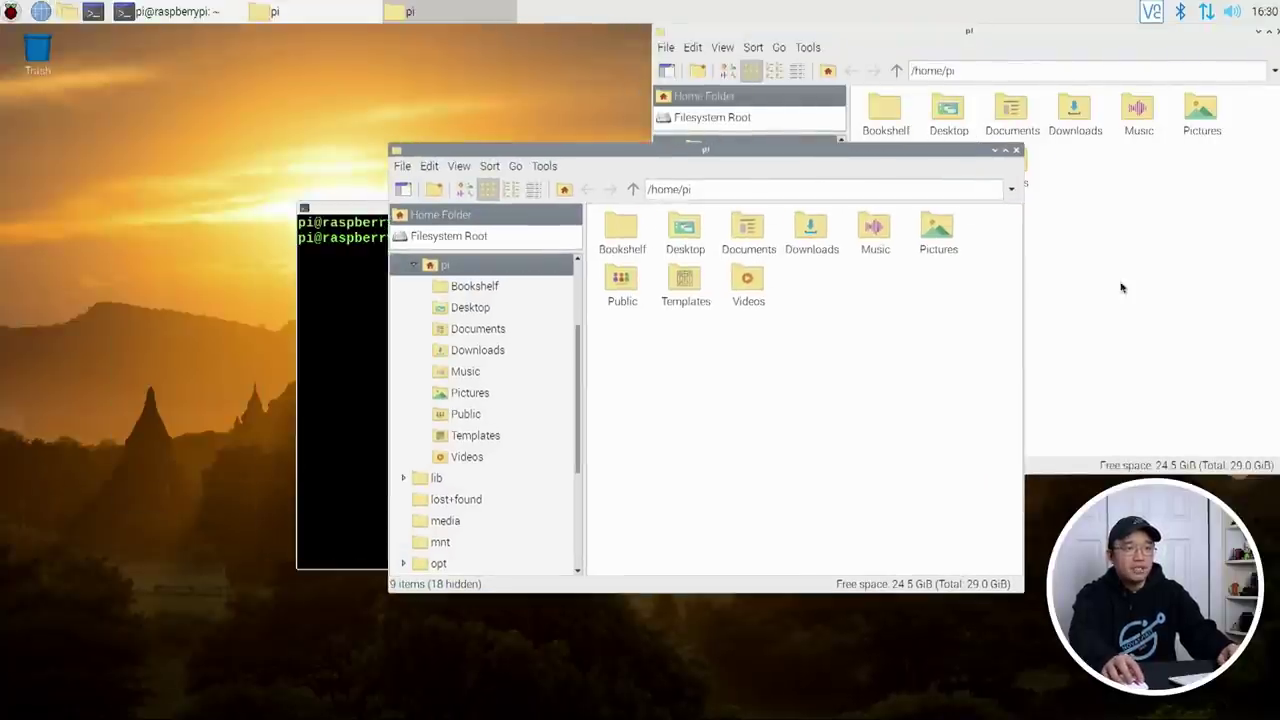
# Step: Spread the two file manager windows apart and bring the terminal to the front
pyautogui.click(1121, 288)
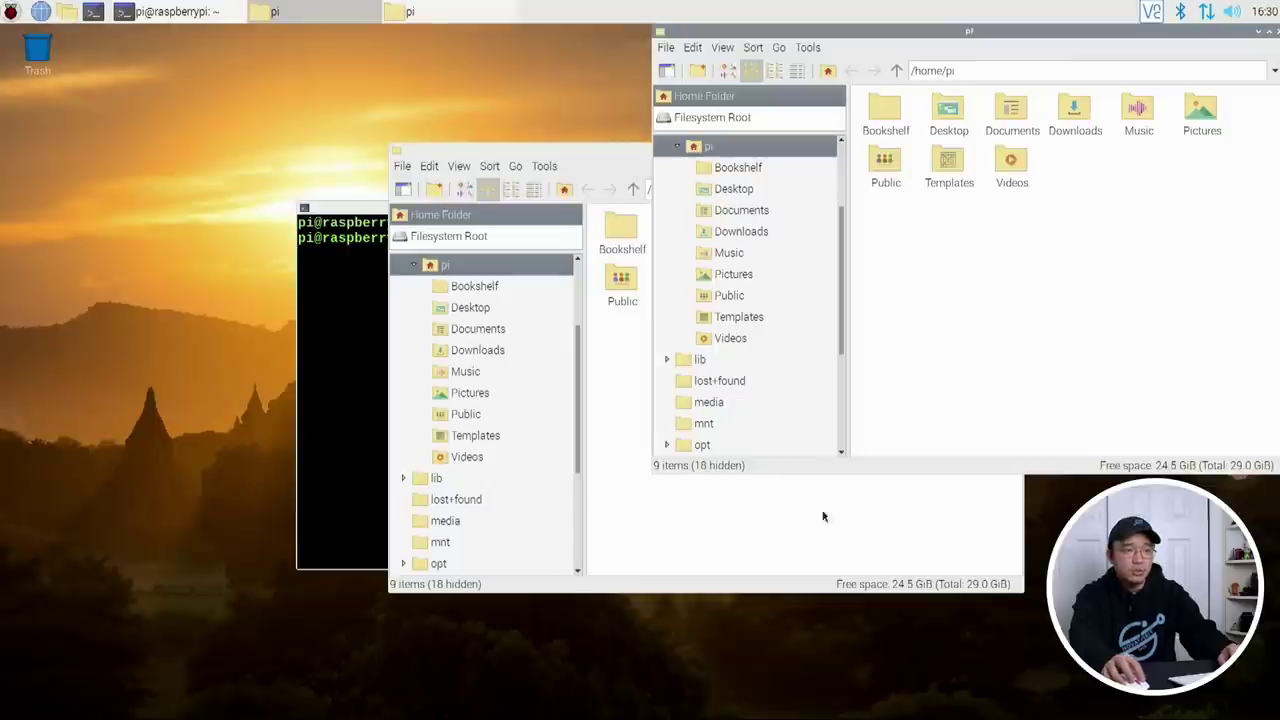
pyautogui.click(728, 514)
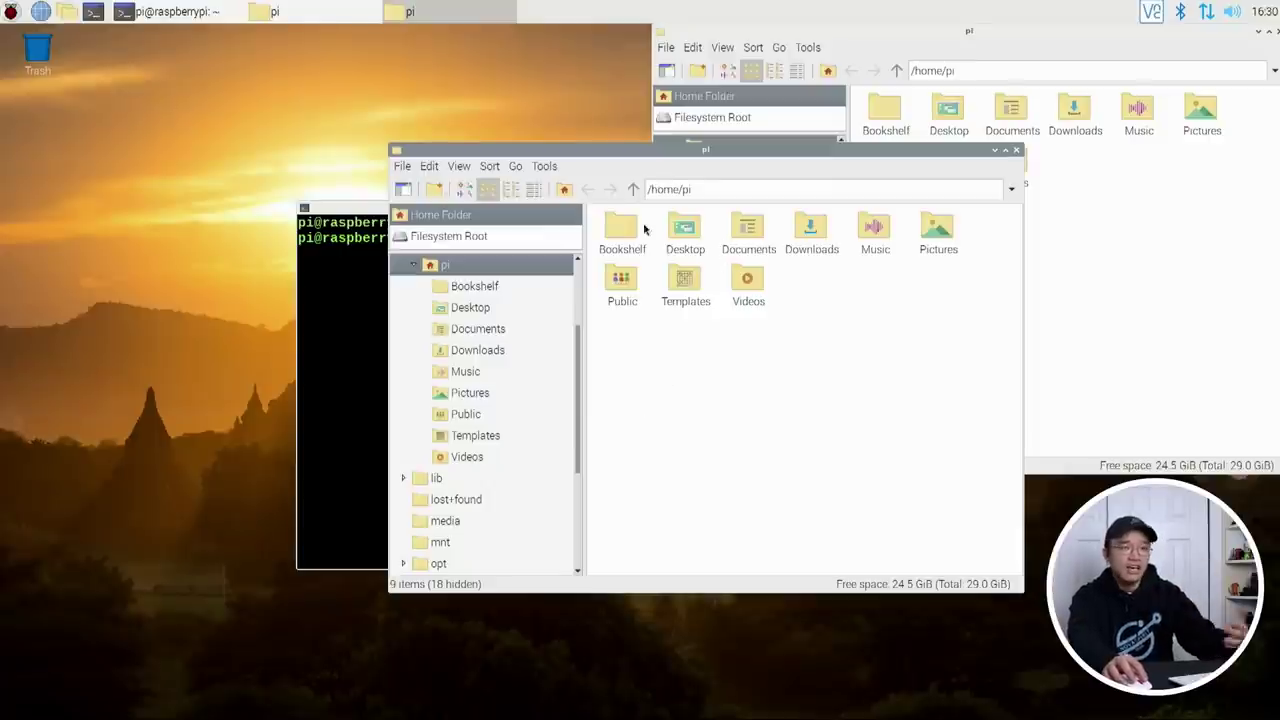
pyautogui.moveTo(730, 157); pyautogui.dragTo(660, 155)
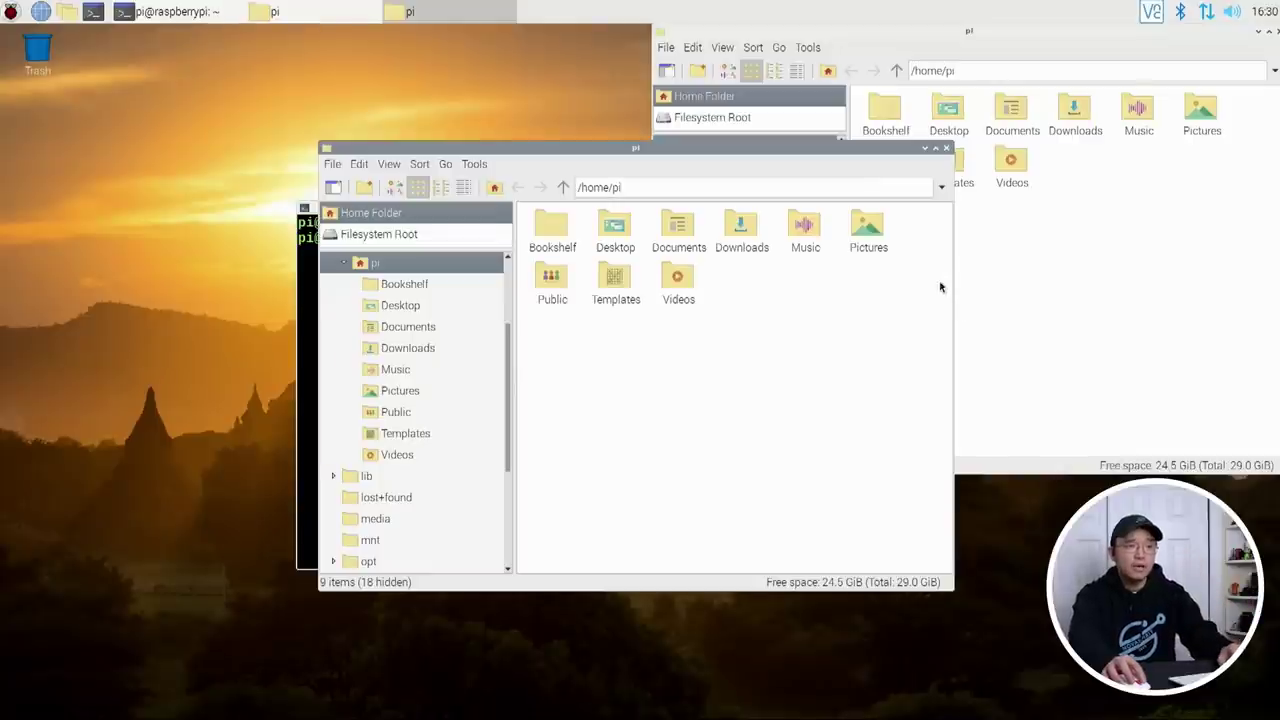
pyautogui.moveTo(797, 149); pyautogui.dragTo(963, 137)
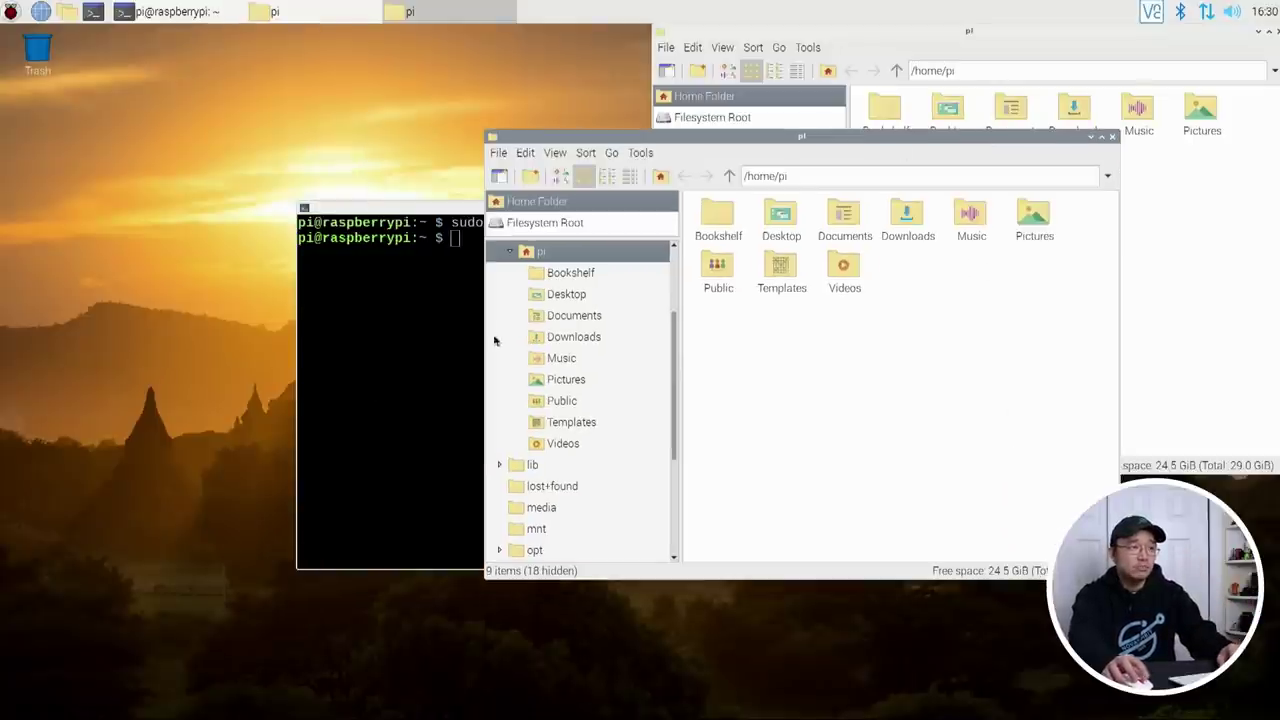
pyautogui.click(409, 321)
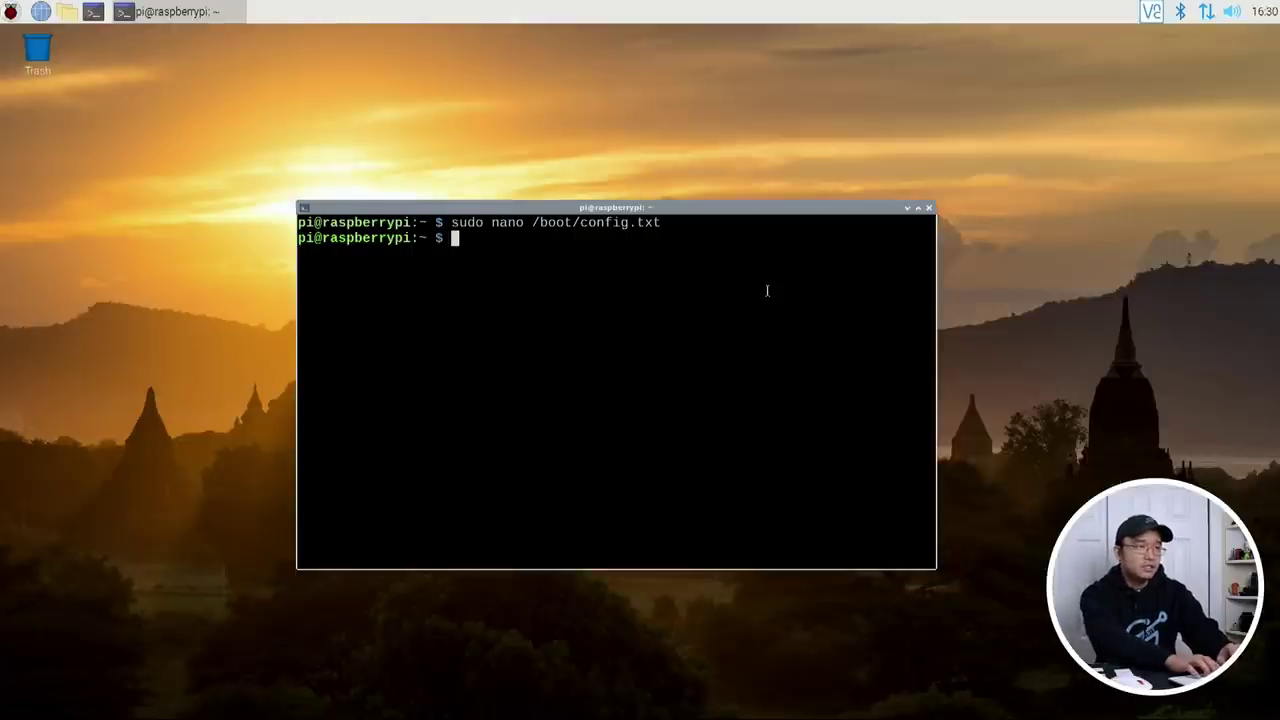
# Step: Open /usr/lib/raspi-config/cmstart.sh in nano with sudo, using Tab completion
pyautogui.write('sud')
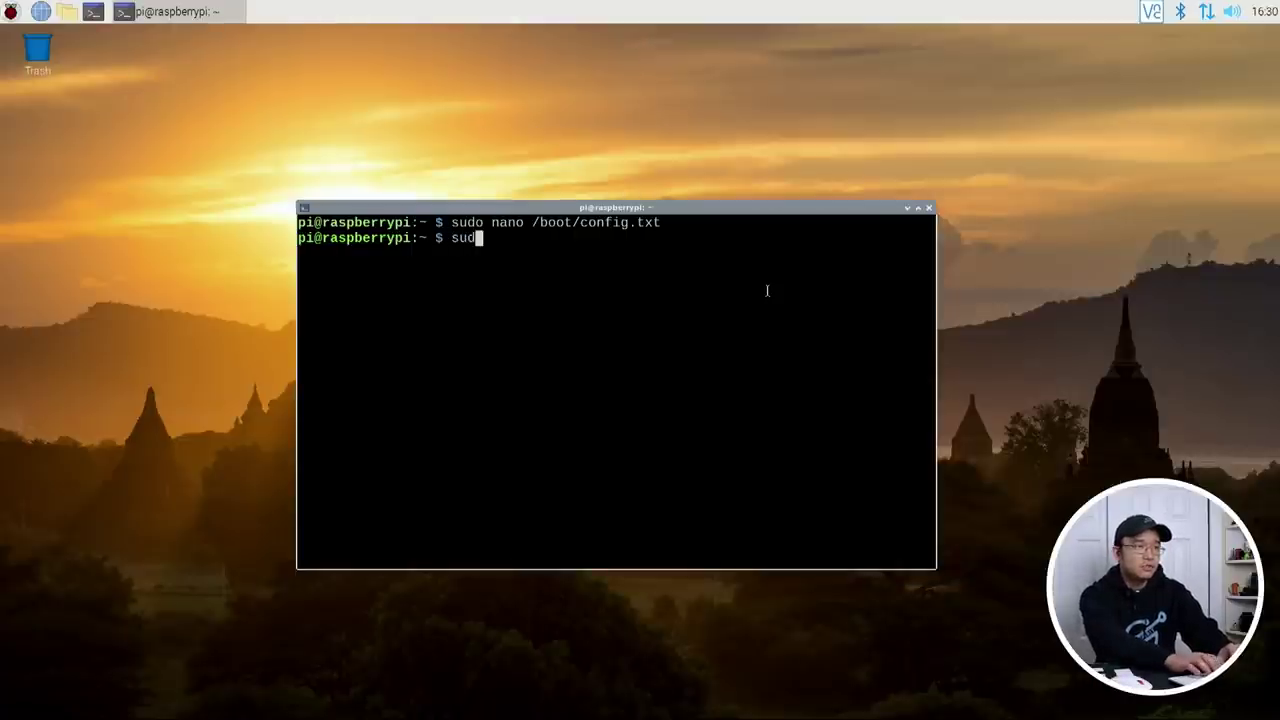
pyautogui.write('o nano /usr/')
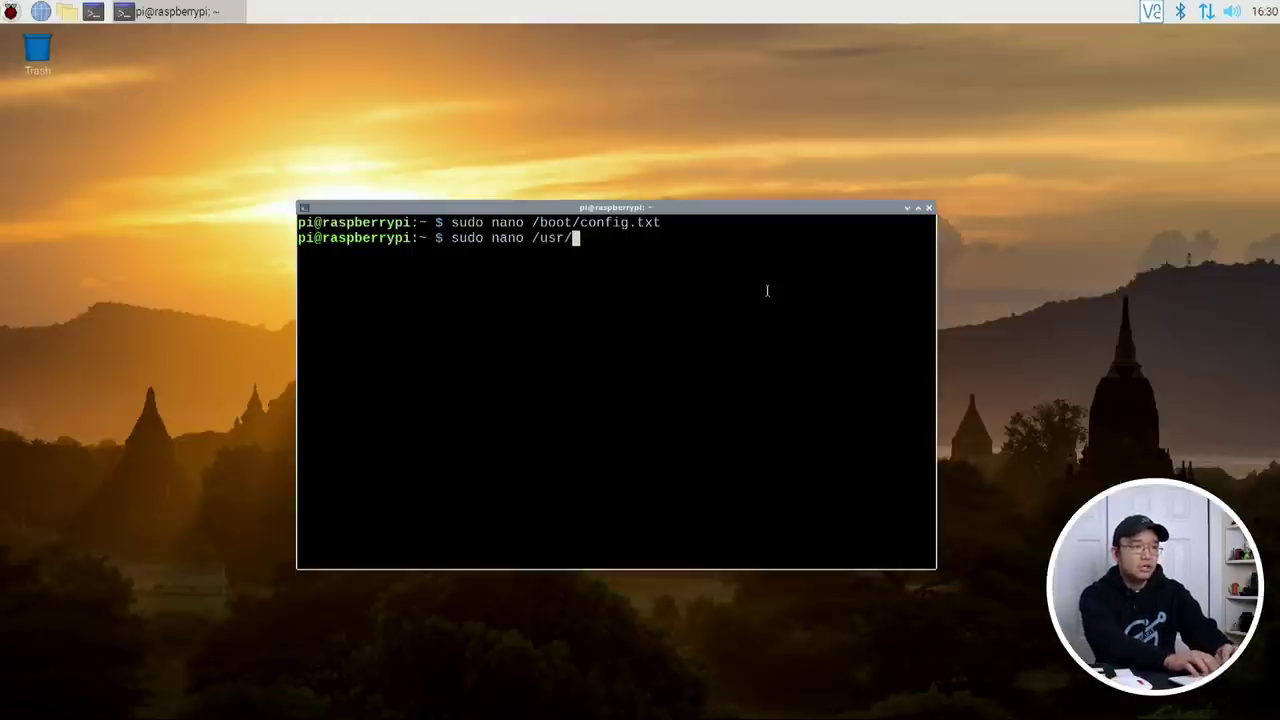
pyautogui.write('lib/raspi-co')
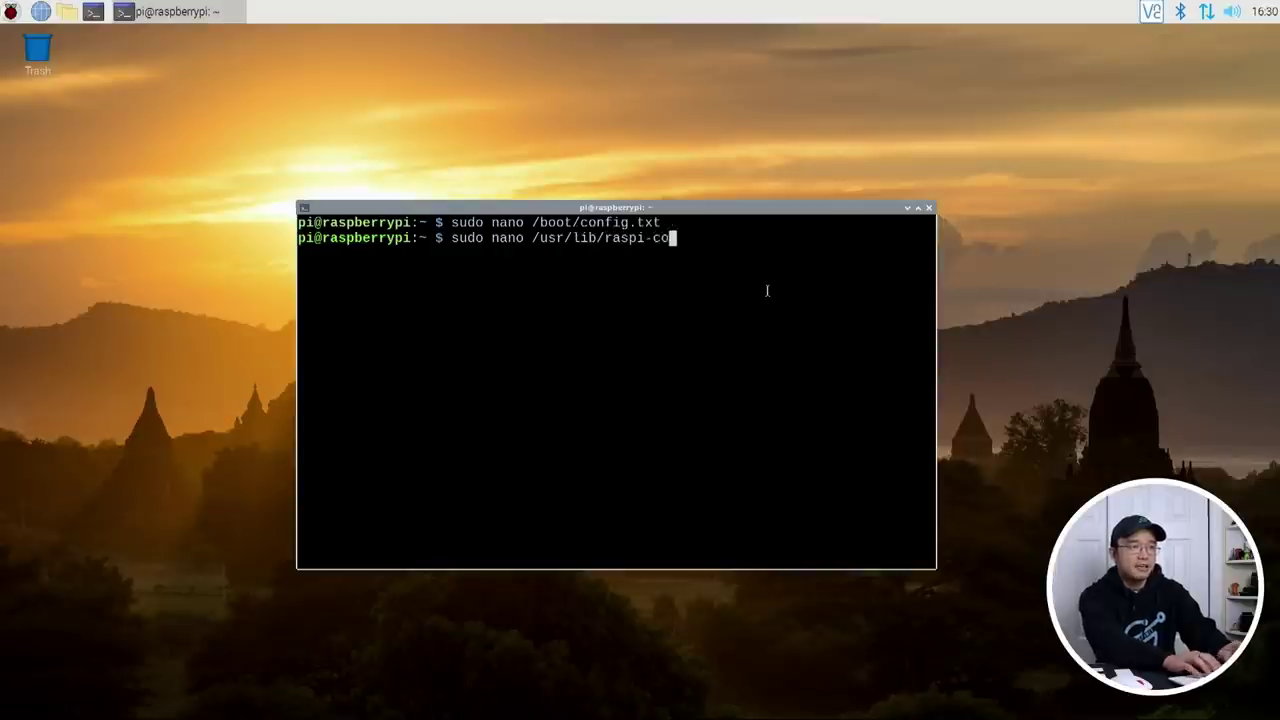
pyautogui.press('Tab')
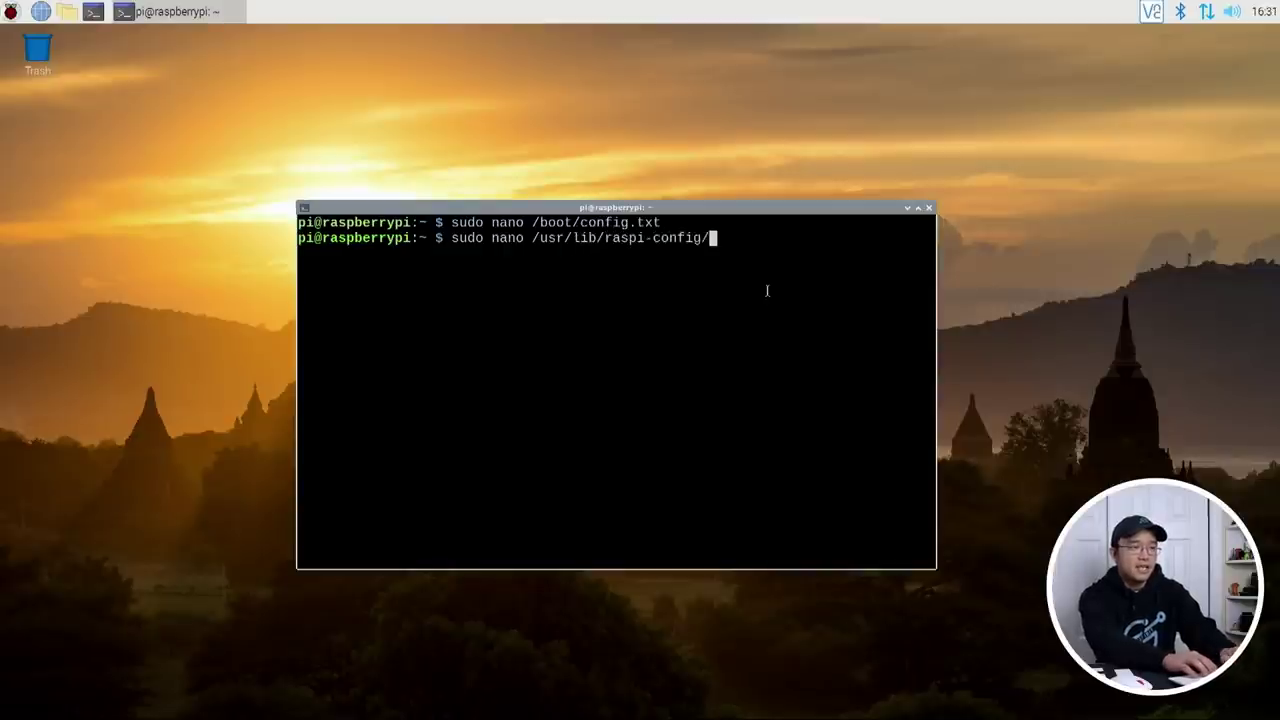
pyautogui.press('Tab')
pyautogui.press('Tab')
pyautogui.write('cm')
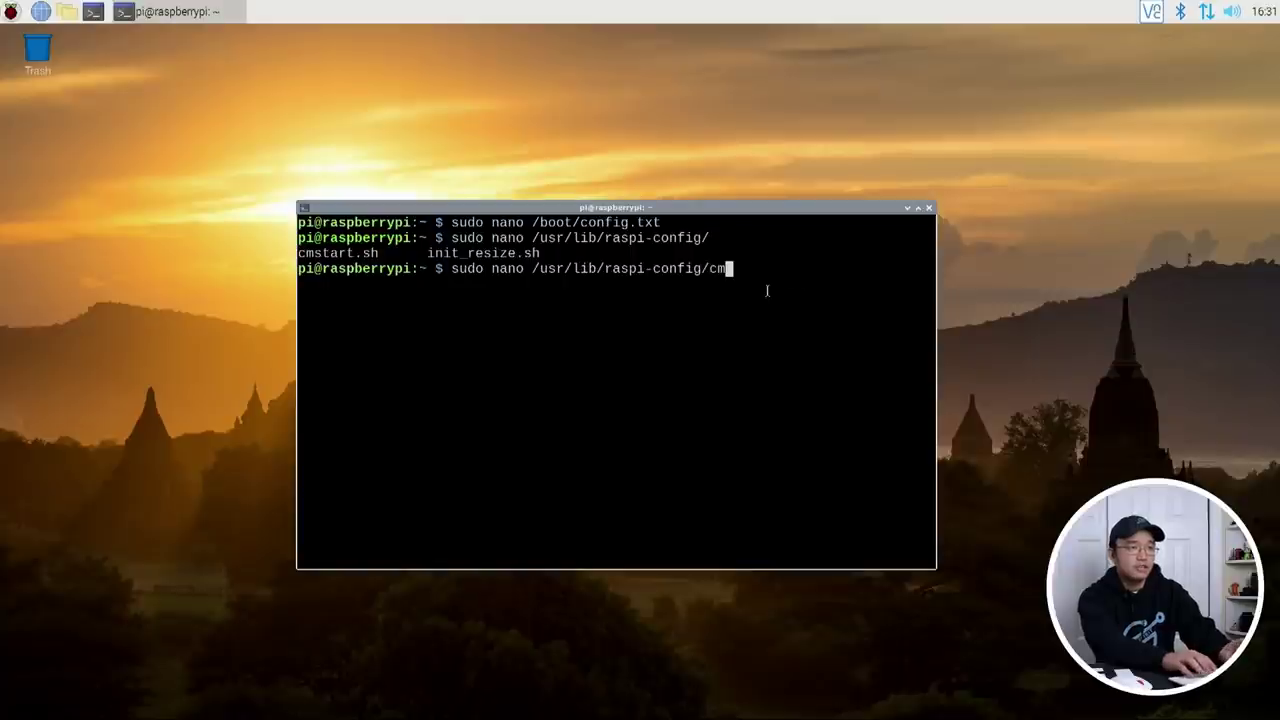
pyautogui.press('Tab')
pyautogui.doubleClick(374, 240)
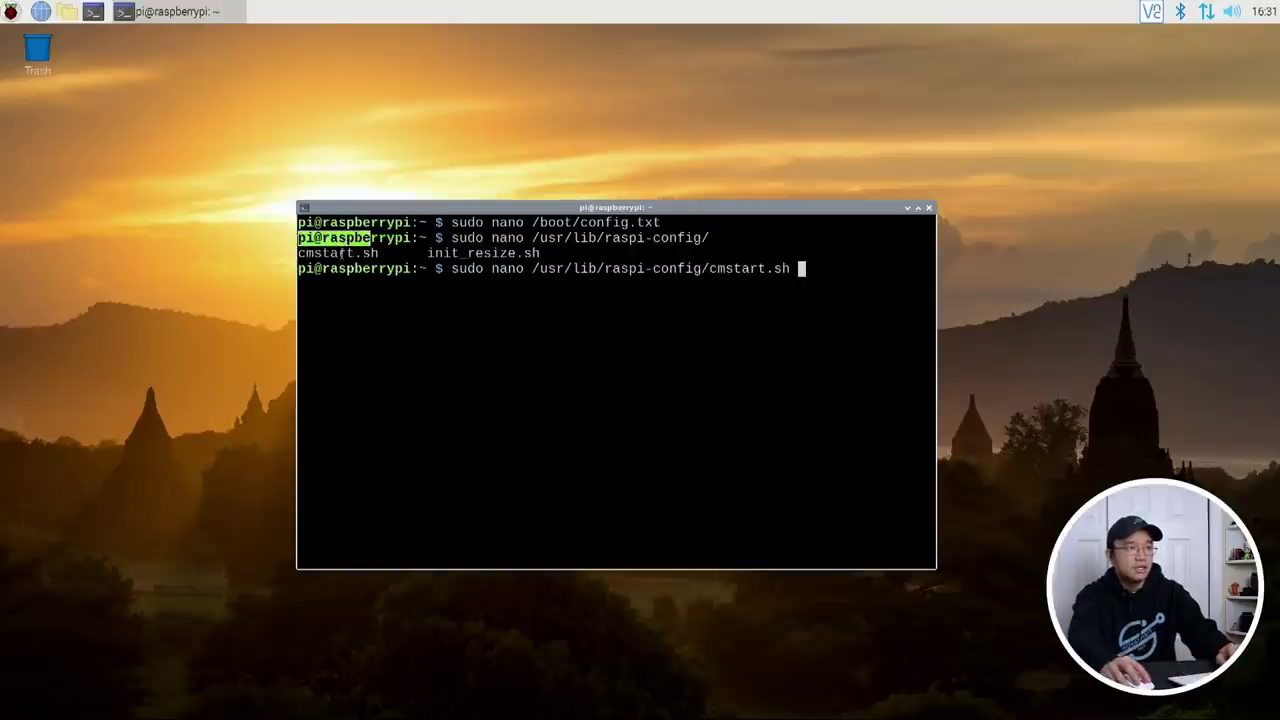
pyautogui.click(345, 245)
pyautogui.press('Return')
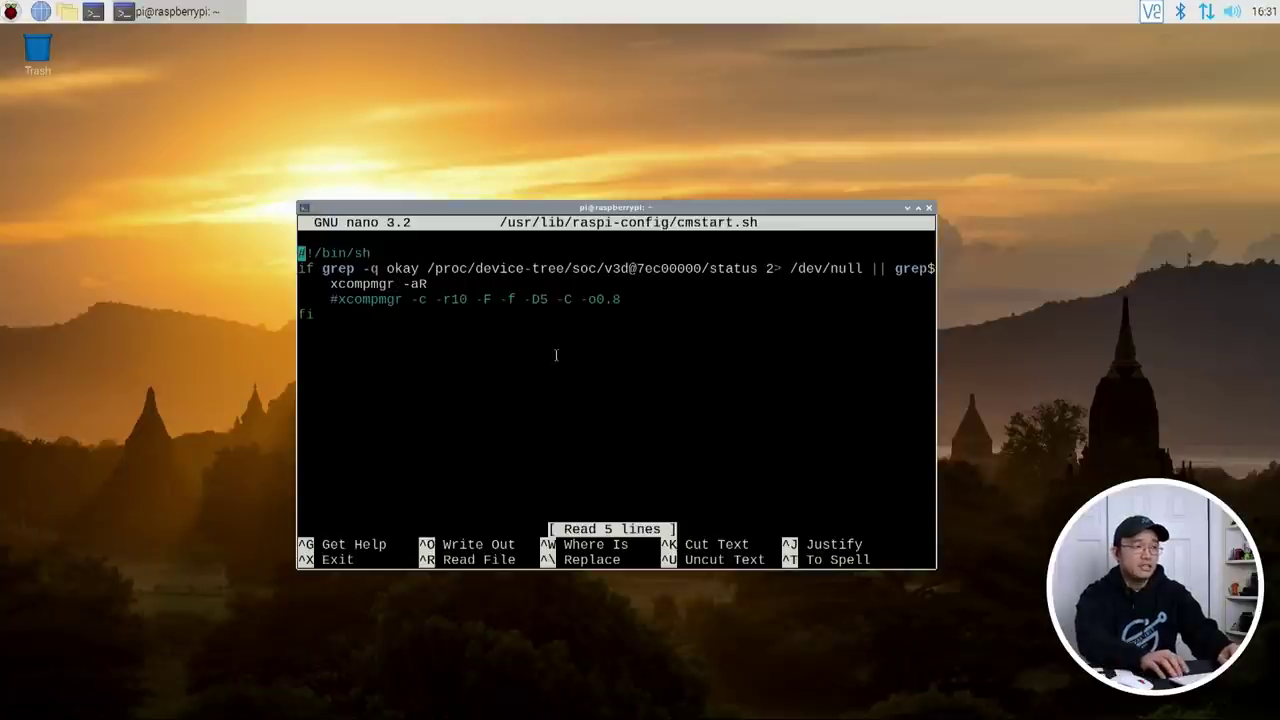
# Step: Enable the xcompmgr -c -r10 -F -f -D5 -C -o0.8 line and comment out xcompmgr -aR
pyautogui.press('Down')
pyautogui.press('Down')
pyautogui.press('Down')
pyautogui.press('Up')
pyautogui.press('Right')
pyautogui.press('Right')
pyautogui.press('Right')
pyautogui.press('Right')
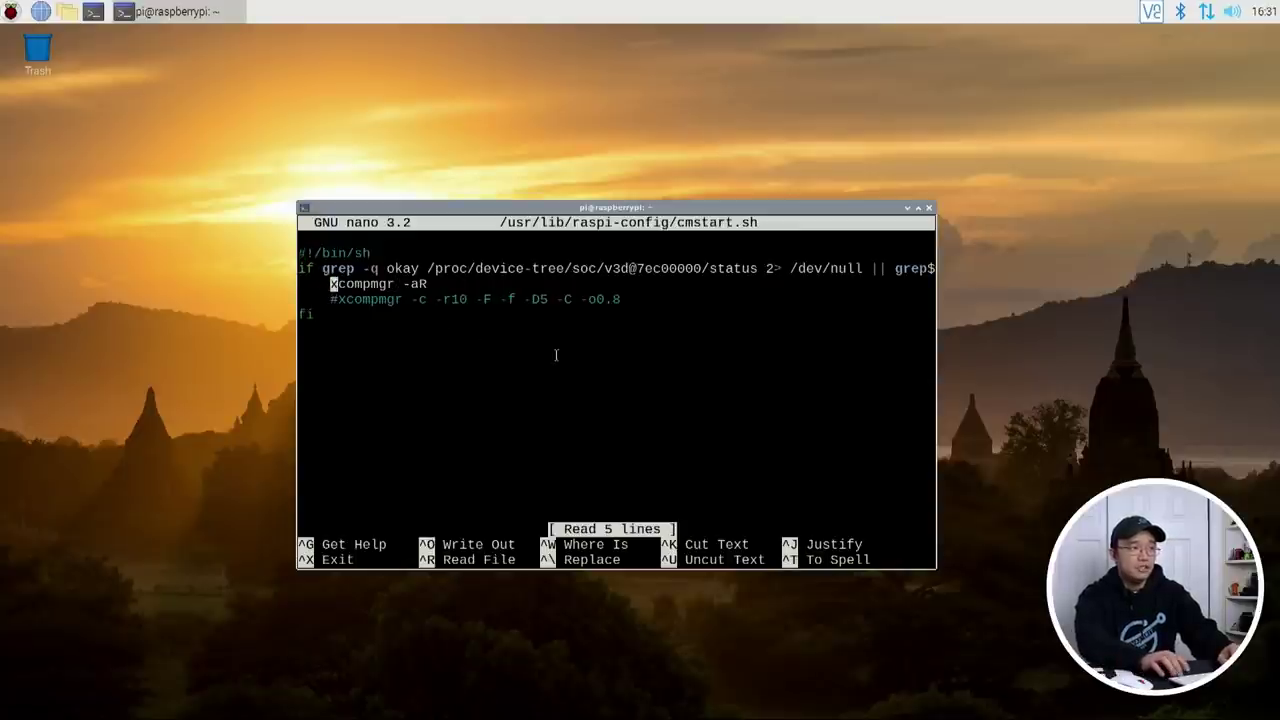
pyautogui.press('Down')
pyautogui.press('Right')
pyautogui.press('BackSpace')
pyautogui.press('Up')
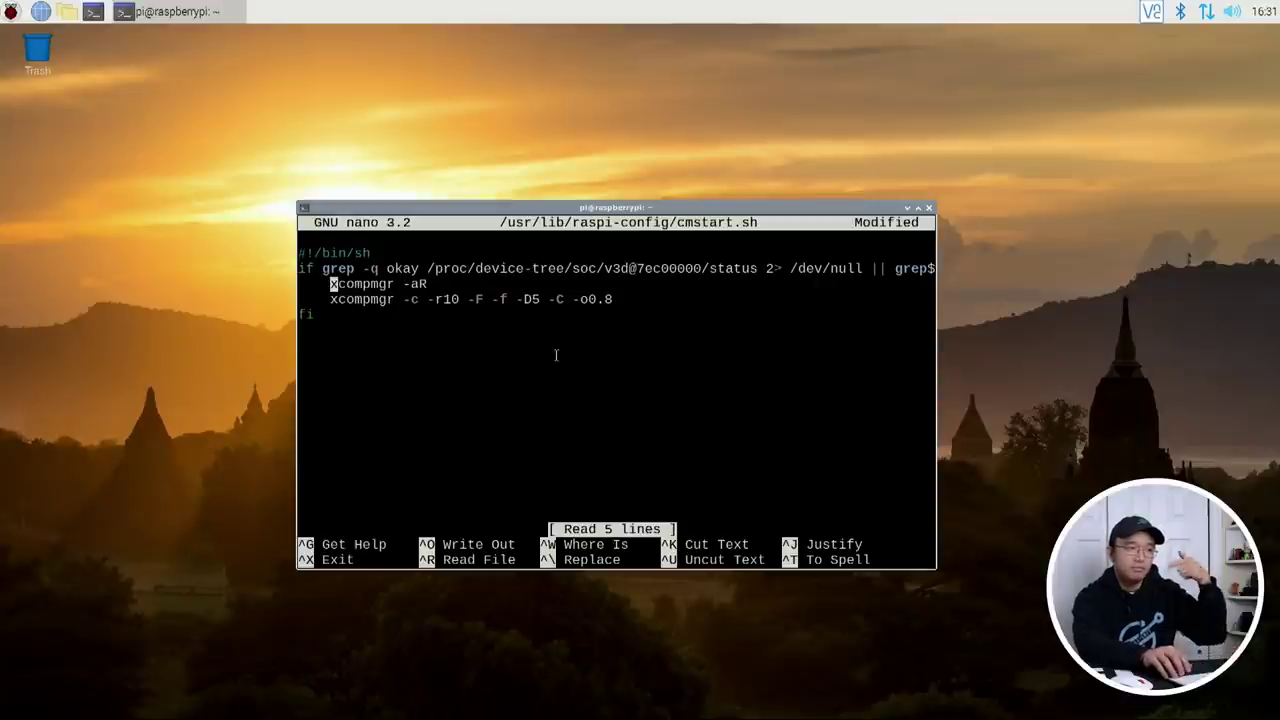
pyautogui.press('Down')
pyautogui.press('Right')
pyautogui.press('Right')
pyautogui.press('Right')
pyautogui.press('Right')
pyautogui.press('Right')
pyautogui.press('Right')
pyautogui.press('Right')
pyautogui.press('Right')
pyautogui.press('Right')
pyautogui.press('Right')
pyautogui.press('Right')
pyautogui.press('Right')
pyautogui.press('Right')
pyautogui.press('Right')
pyautogui.press('Right')
pyautogui.press('Right')
pyautogui.press('Right')
pyautogui.press('Right')
pyautogui.press('Right')
pyautogui.press('Right')
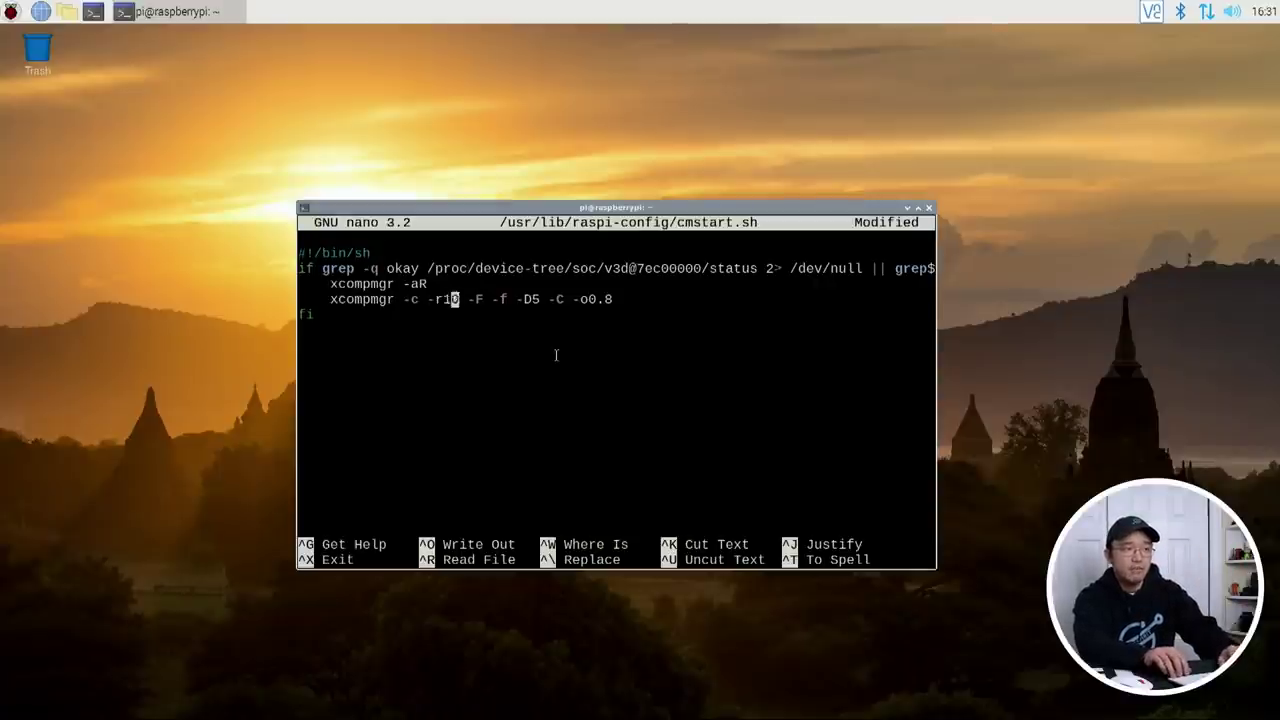
pyautogui.press('Left')
pyautogui.press('Left')
pyautogui.press('Left')
pyautogui.press('Left')
pyautogui.press('Left')
pyautogui.press('Left')
pyautogui.press('Left')
pyautogui.press('Left')
pyautogui.press('Left')
pyautogui.press('Left')
pyautogui.press('Left')
pyautogui.press('Left')
pyautogui.press('Left')
pyautogui.press('Left')
pyautogui.press('Left')
pyautogui.press('Left')
pyautogui.press('Left')
pyautogui.press('Left')
pyautogui.press('Left')
pyautogui.press('Left')
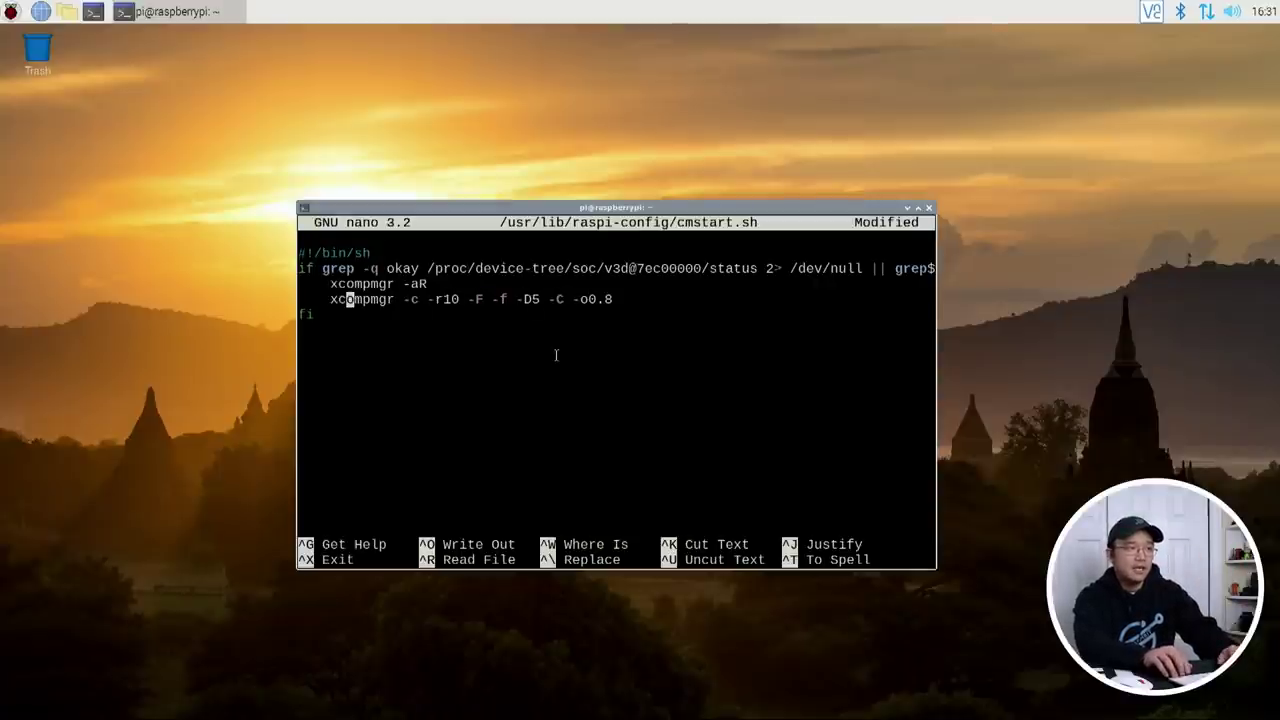
pyautogui.press('Up')
pyautogui.write('#')
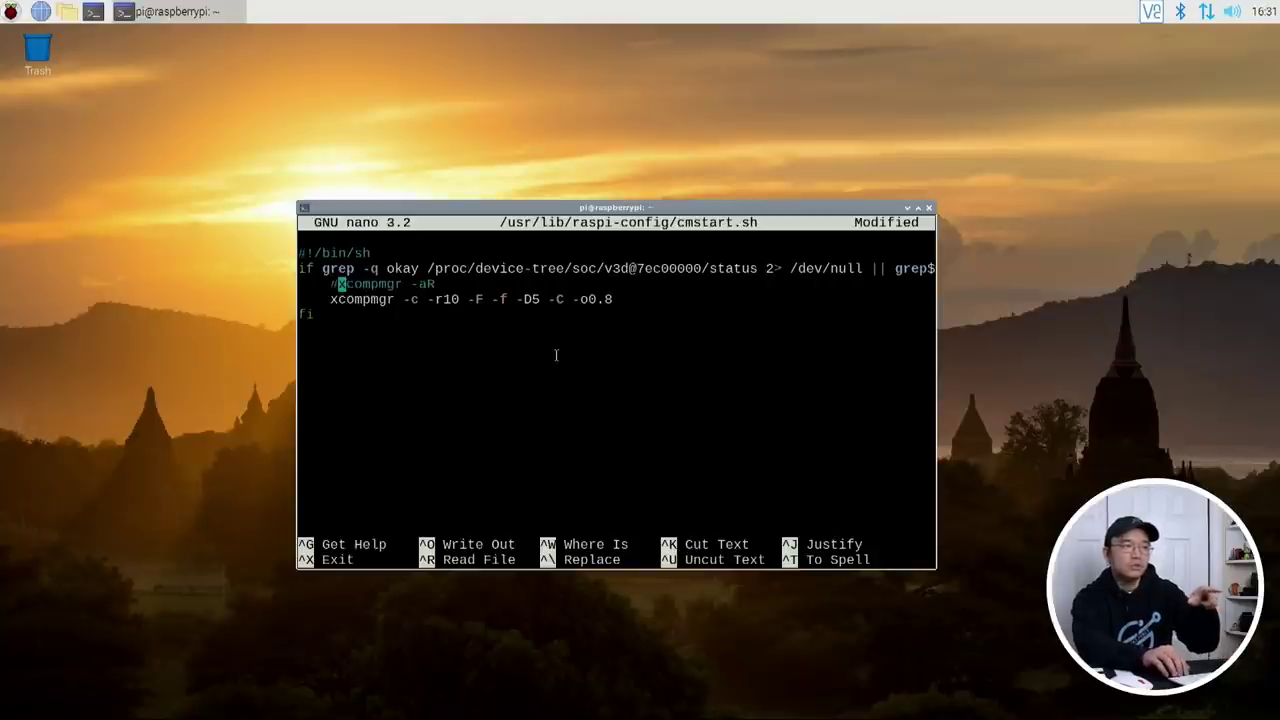
# Step: Save cmstart.sh and exit nano
pyautogui.press('Down')
pyautogui.press('Right')
pyautogui.press('Right')
pyautogui.press('Right')
pyautogui.press('Right')
pyautogui.press('Right')
pyautogui.press('Right')
pyautogui.press('Right')
pyautogui.press('Right')
pyautogui.press('Right')
pyautogui.press('Right')
pyautogui.press('Right')
pyautogui.press('Right')
pyautogui.press('Right')
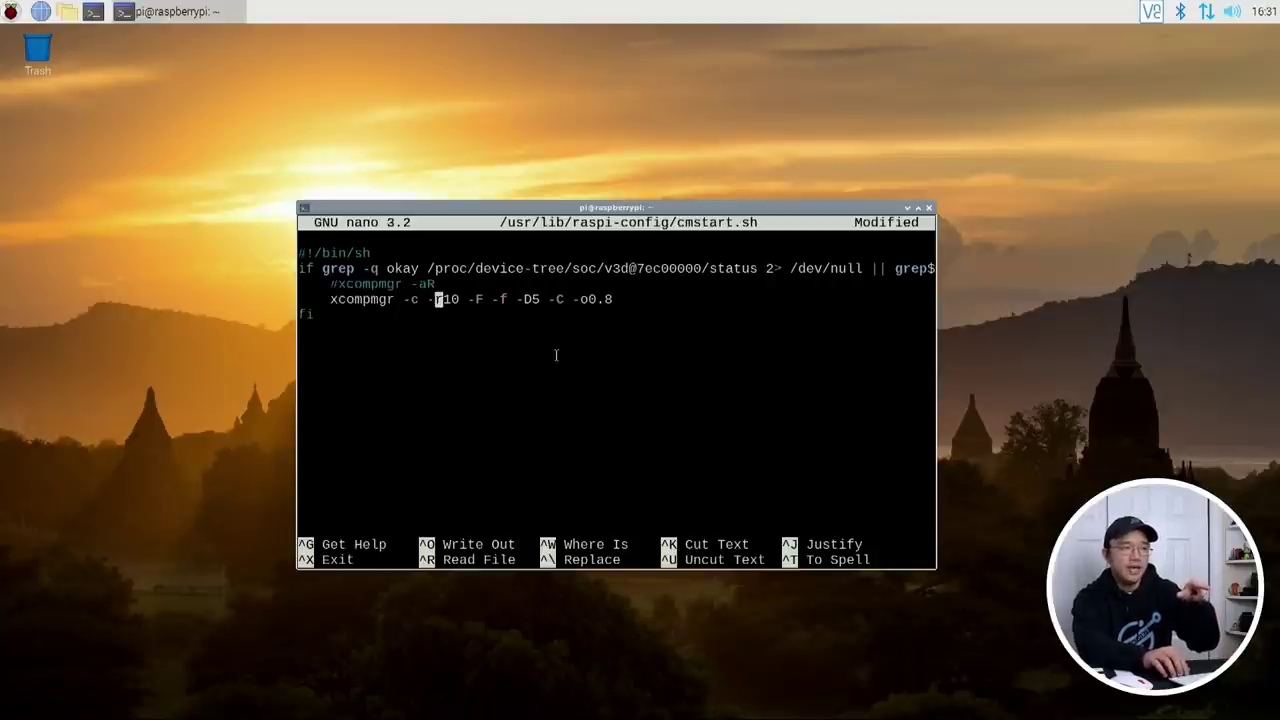
pyautogui.press('Left')
pyautogui.press('Left')
pyautogui.press('Left')
pyautogui.press('Left')
pyautogui.press('Left')
pyautogui.press('Right')
pyautogui.press('Right')
pyautogui.press('Right')
pyautogui.press('Right')
pyautogui.press('Right')
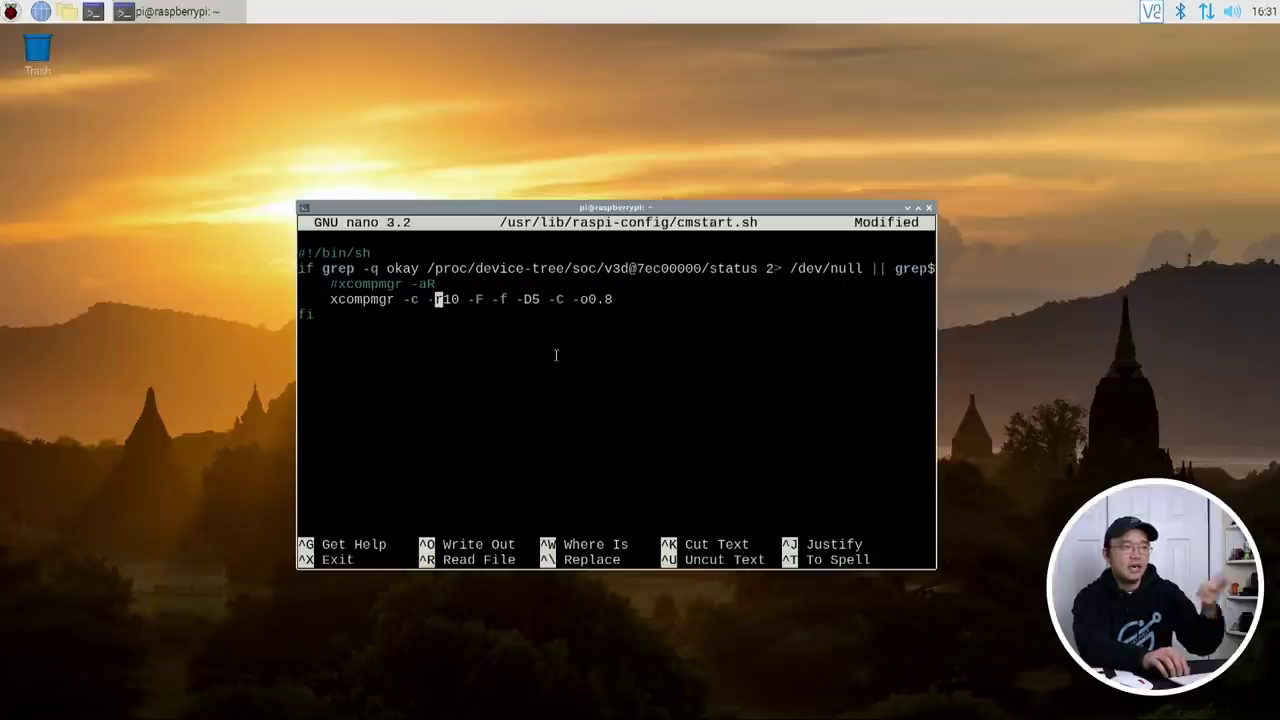
pyautogui.press('Right')
pyautogui.press('Right')
pyautogui.press('Right')
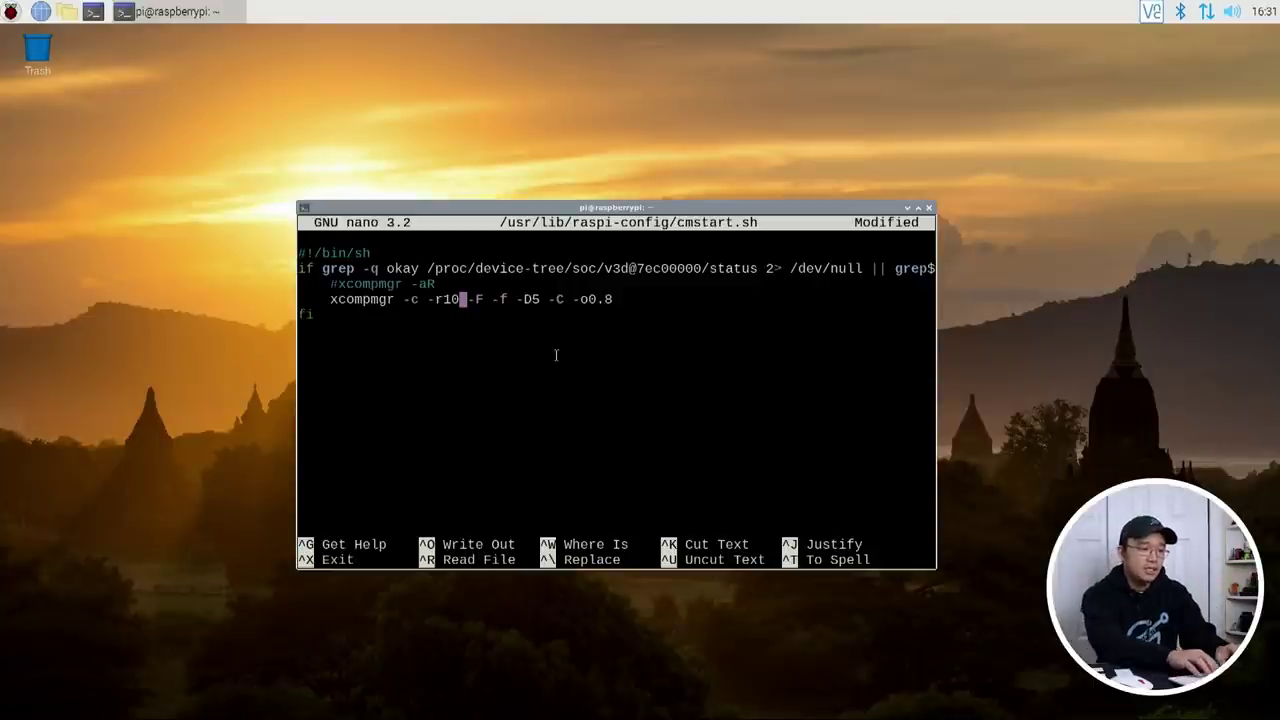
pyautogui.hotkey('ctrl', 'x')
pyautogui.press('y')
pyautogui.press('Return')
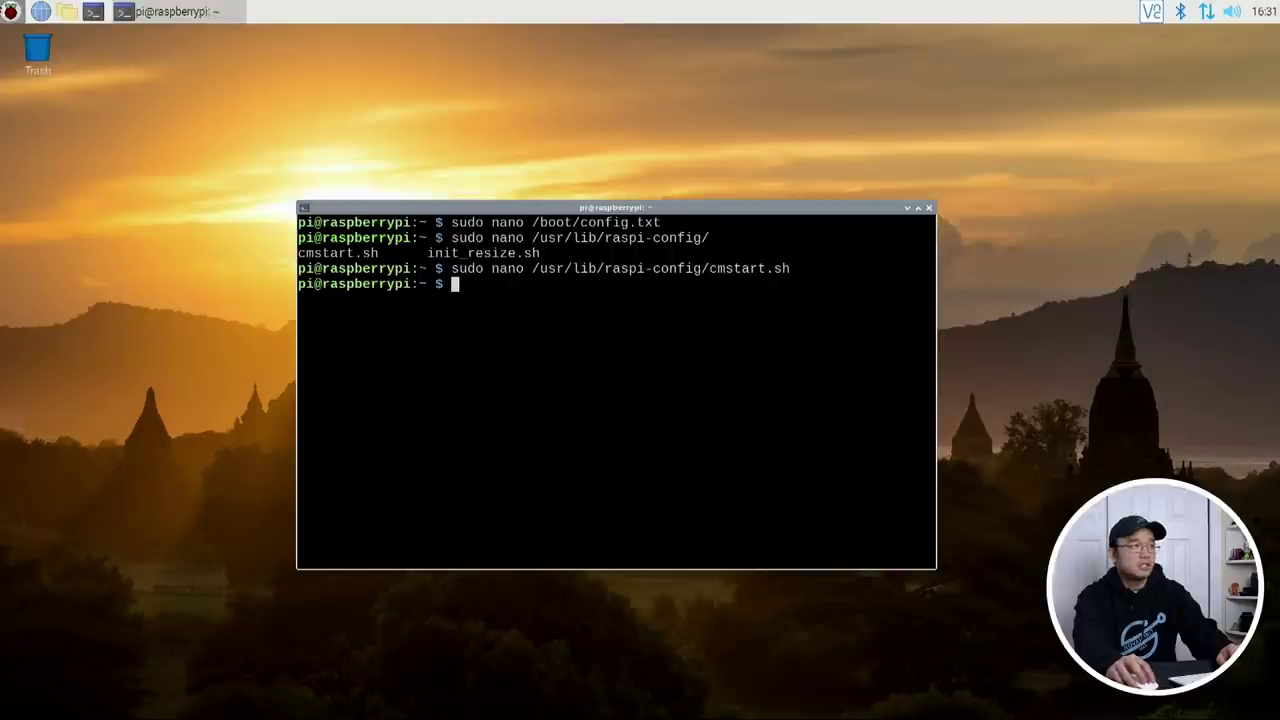
# Step: Open two file manager windows from the panel's Files launcher
pyautogui.click(10, 12)
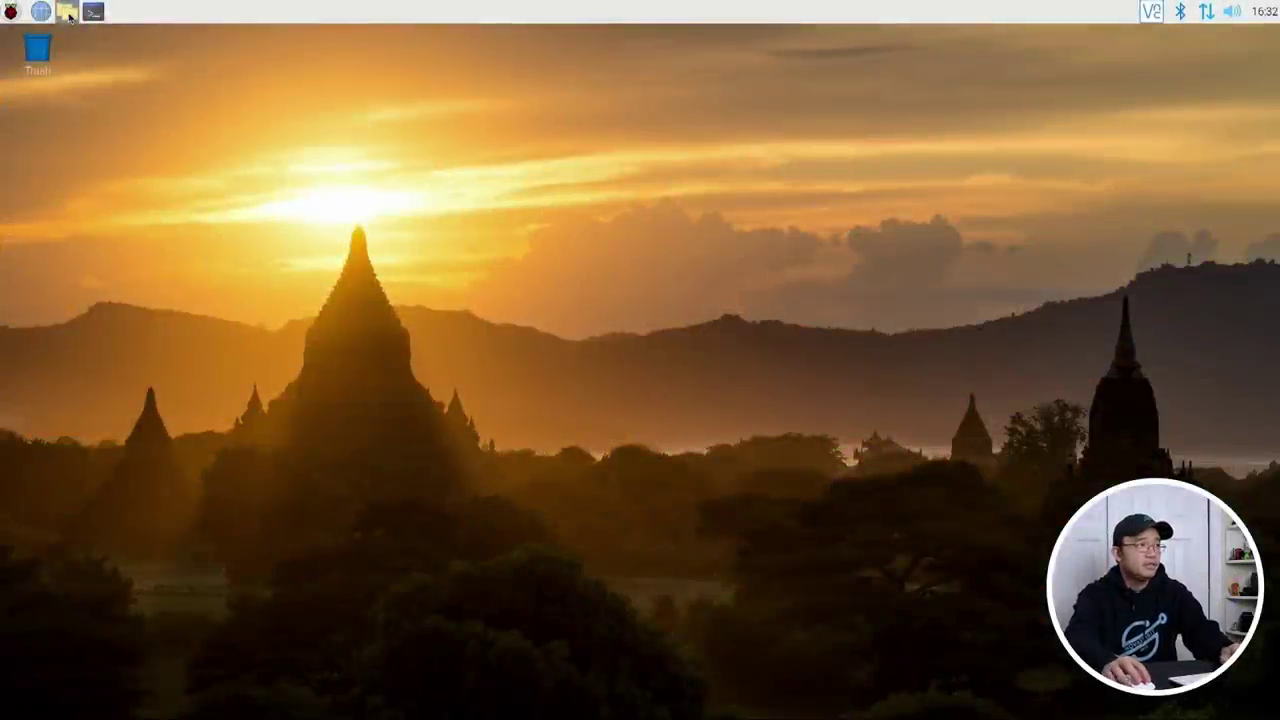
pyautogui.click(10, 12)
pyautogui.moveTo(60, 36)
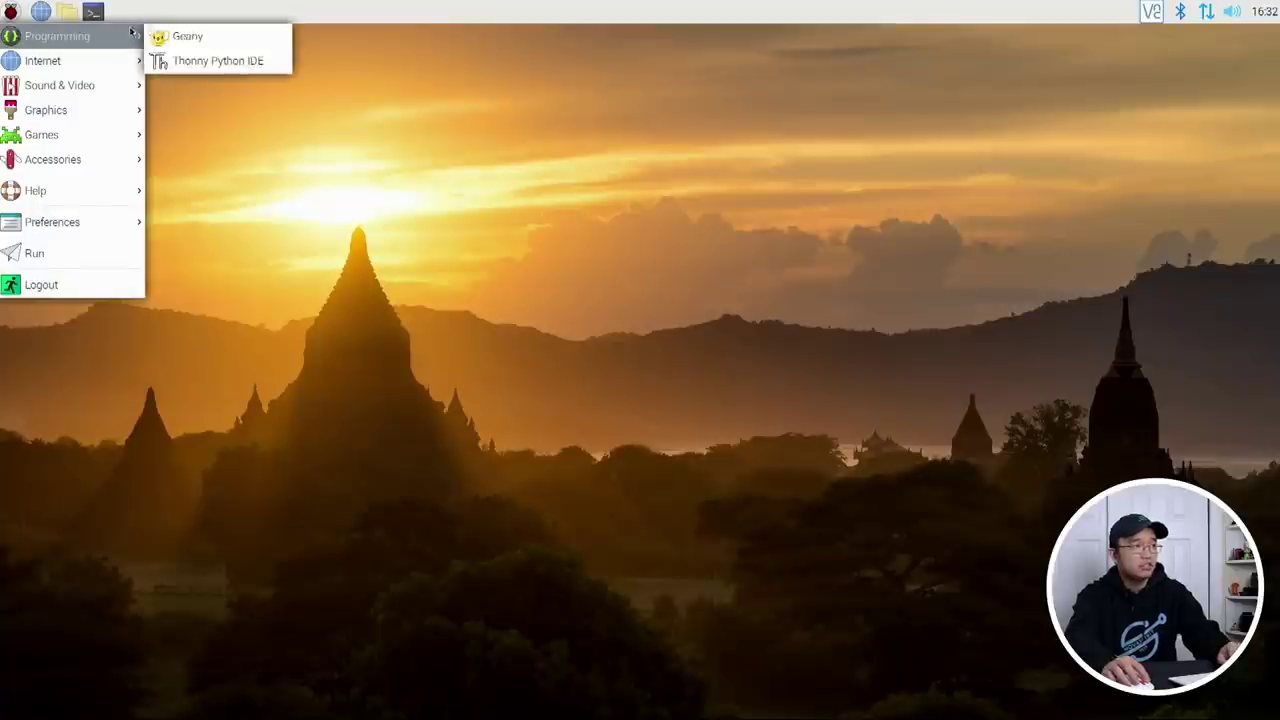
pyautogui.click(67, 12)
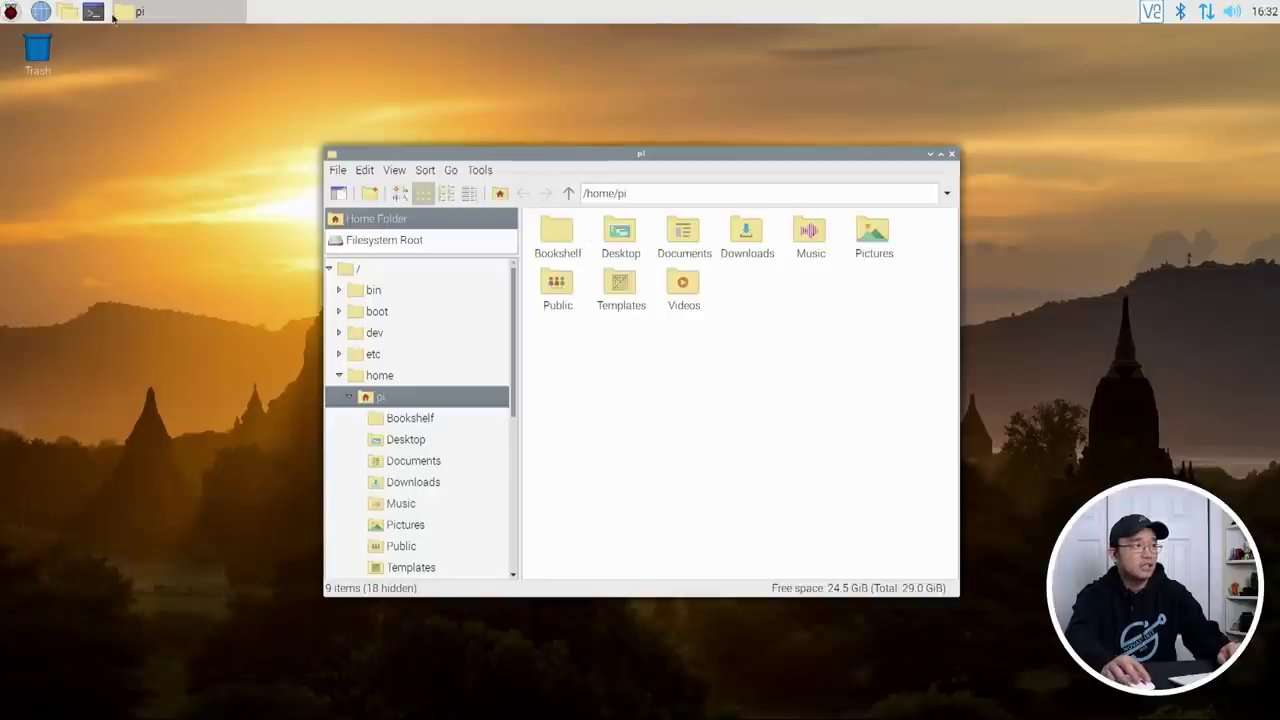
pyautogui.click(67, 12)
# Step: Rearrange the two home-folder file manager windows so they overlap
pyautogui.moveTo(766, 279); pyautogui.dragTo(714, 151)
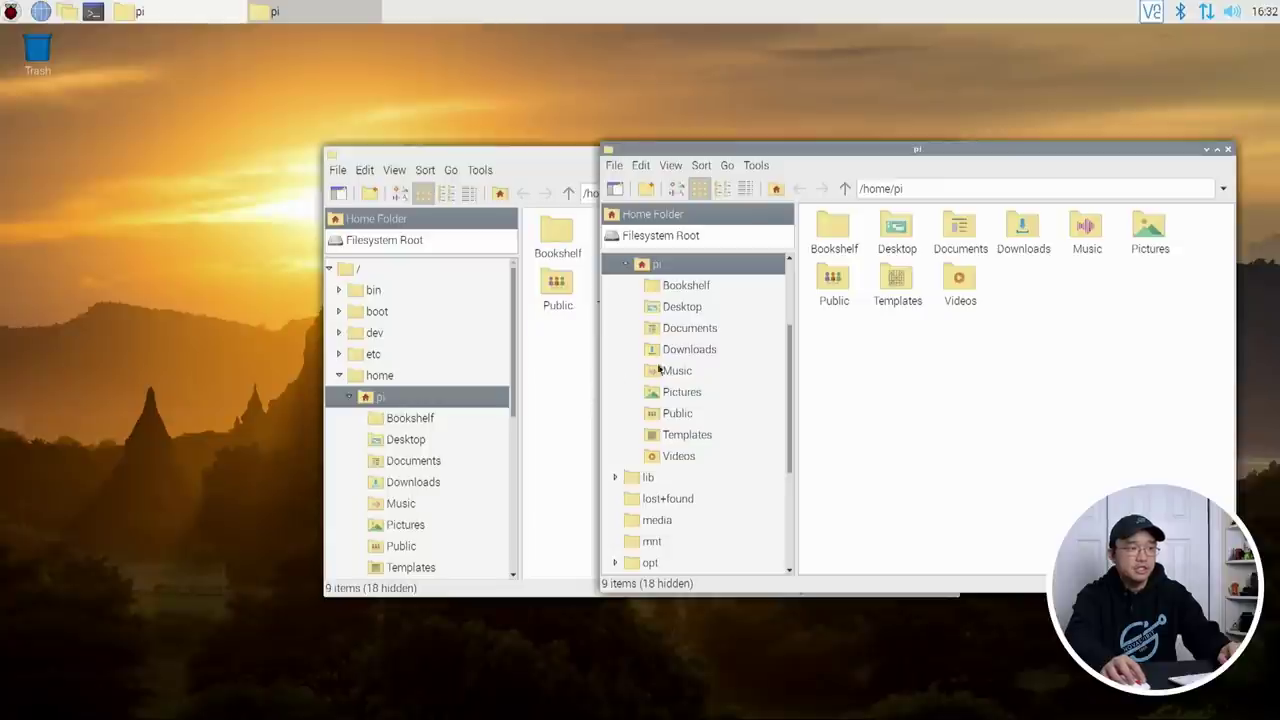
pyautogui.moveTo(735, 152); pyautogui.dragTo(748, 84)
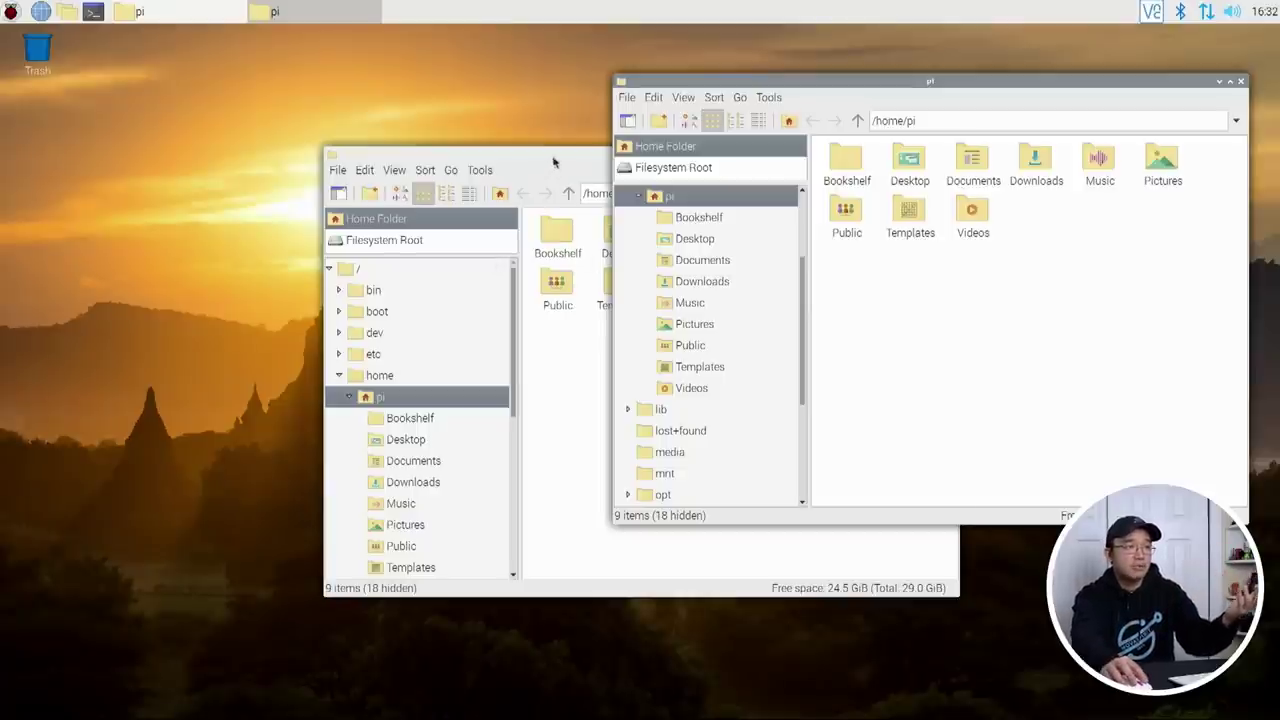
pyautogui.moveTo(554, 157); pyautogui.dragTo(363, 211)
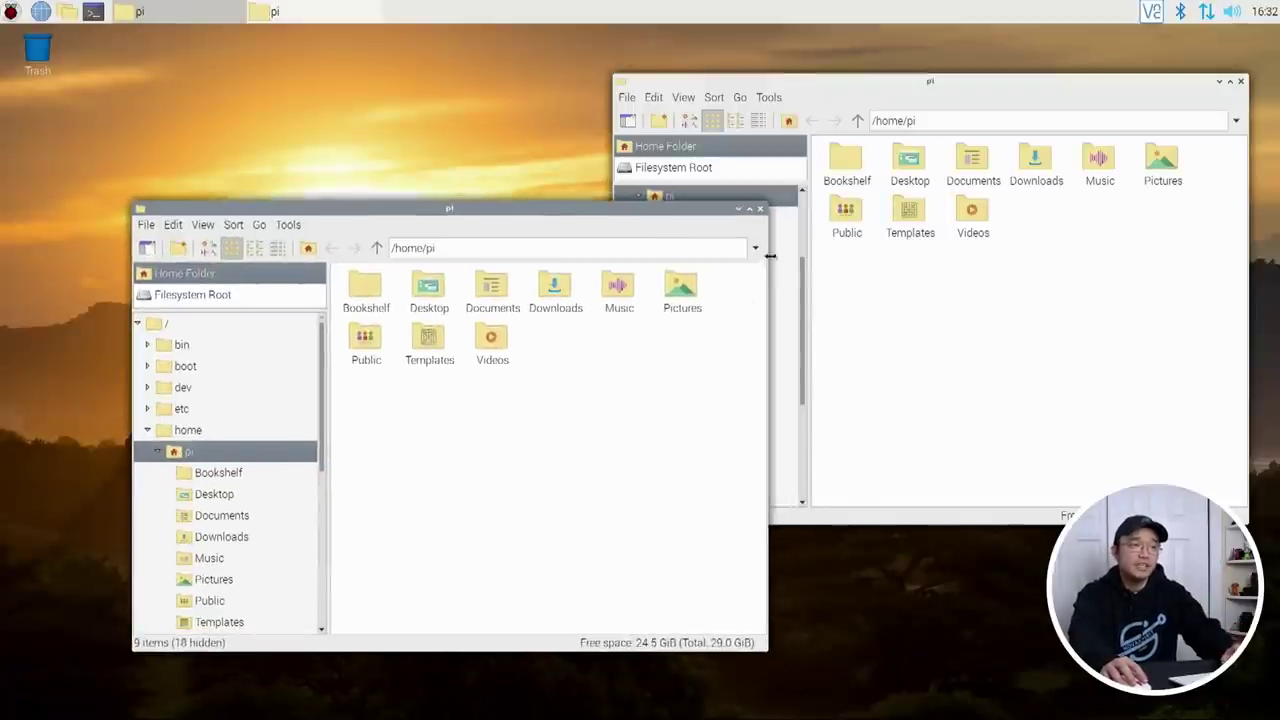
pyautogui.moveTo(678, 200); pyautogui.dragTo(774, 172)
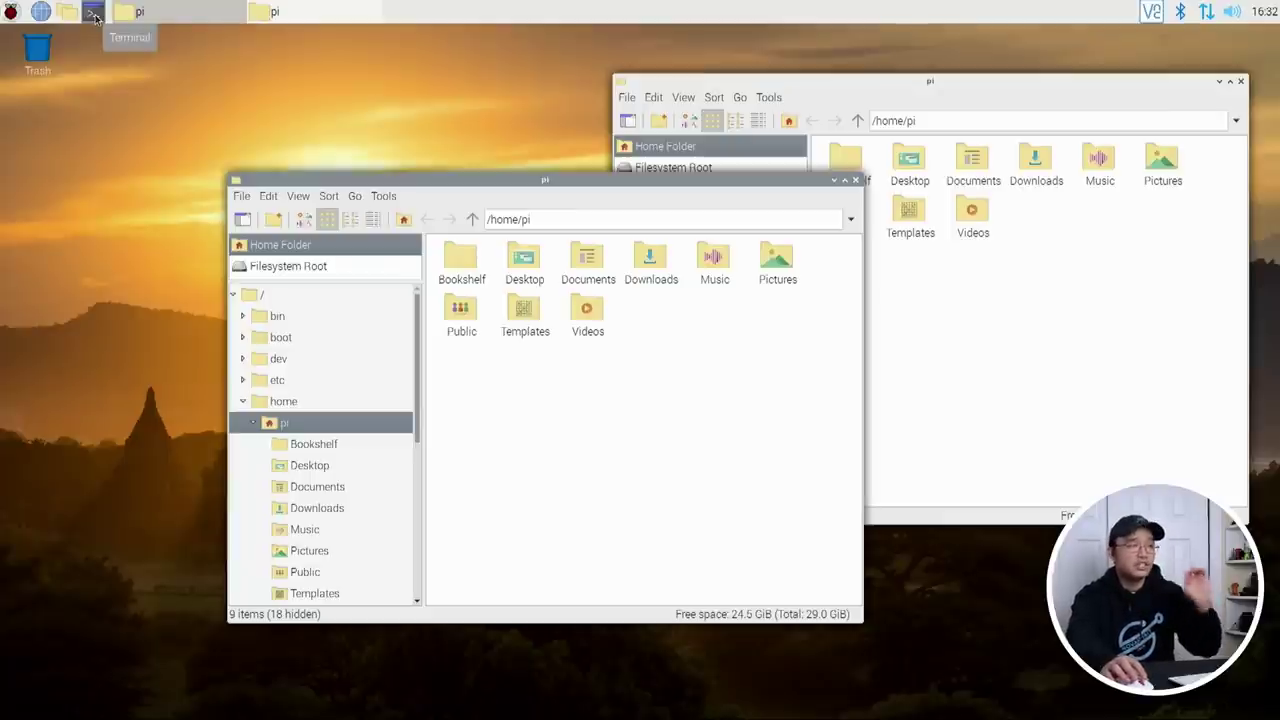
pyautogui.click(10, 12)
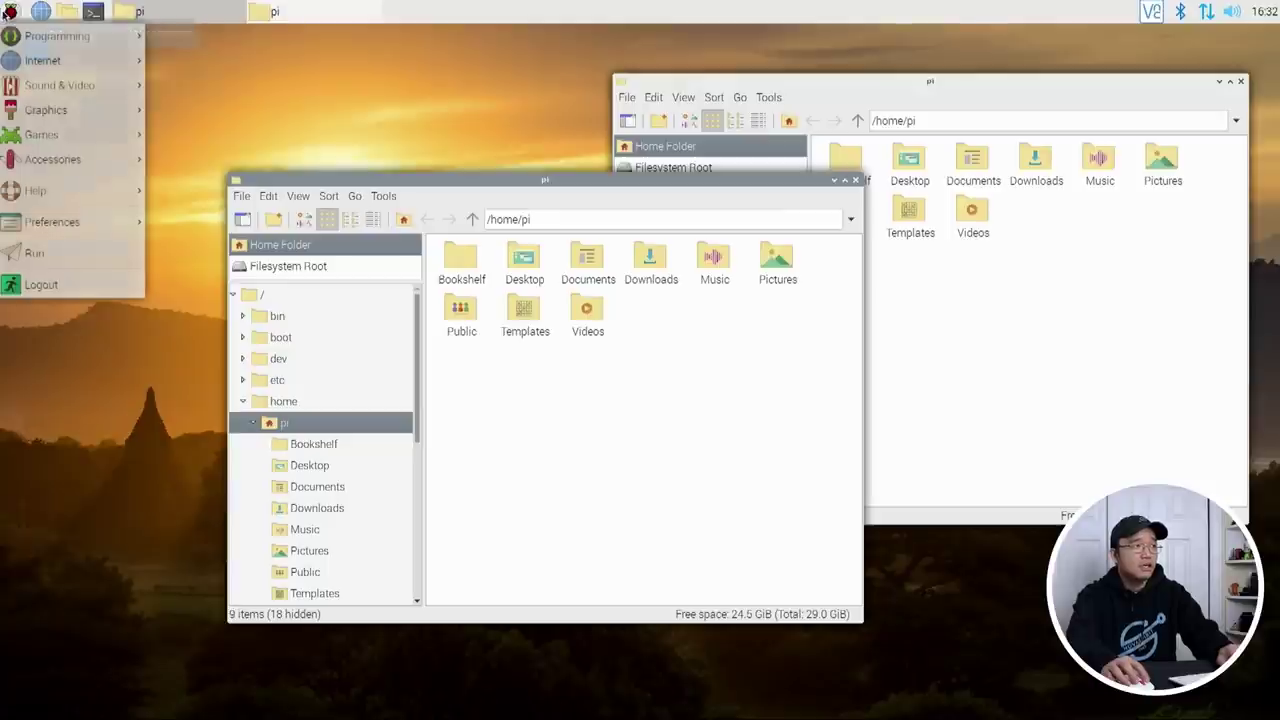
# Step: Launch Main Menu Editor and list the Preferences category items
pyautogui.click(10, 12)
pyautogui.click(10, 12)
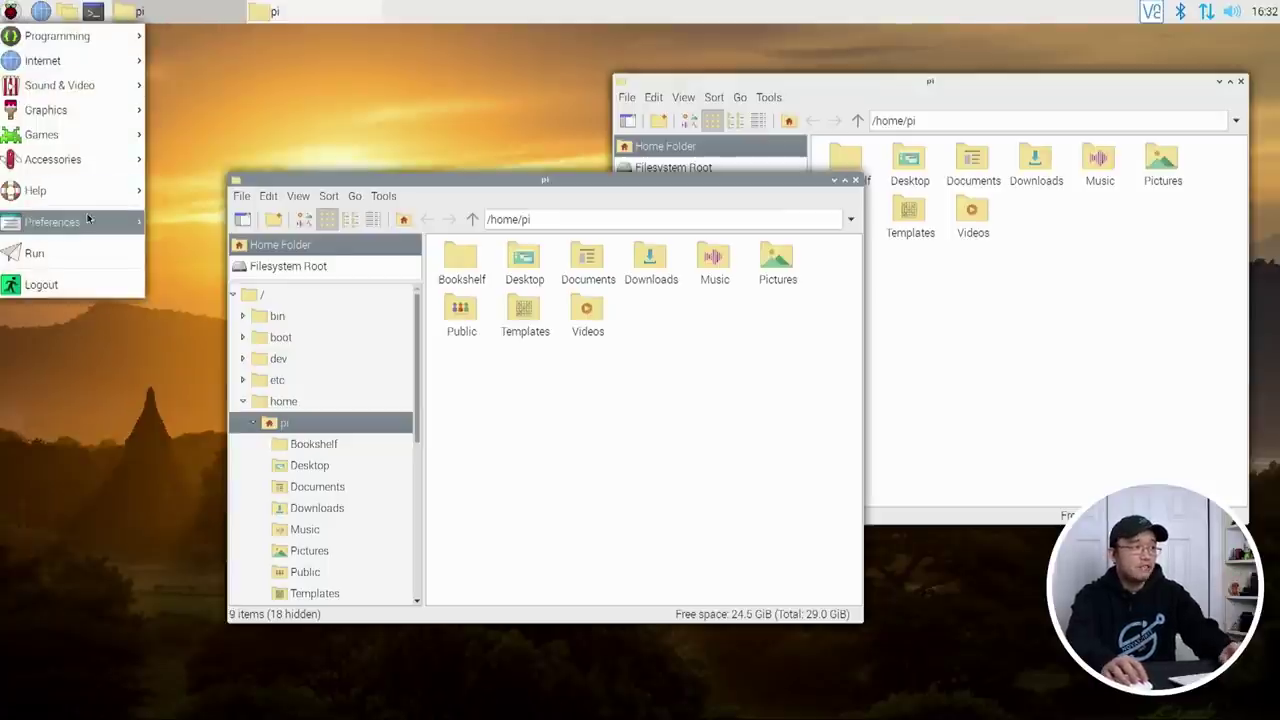
pyautogui.moveTo(100, 222)
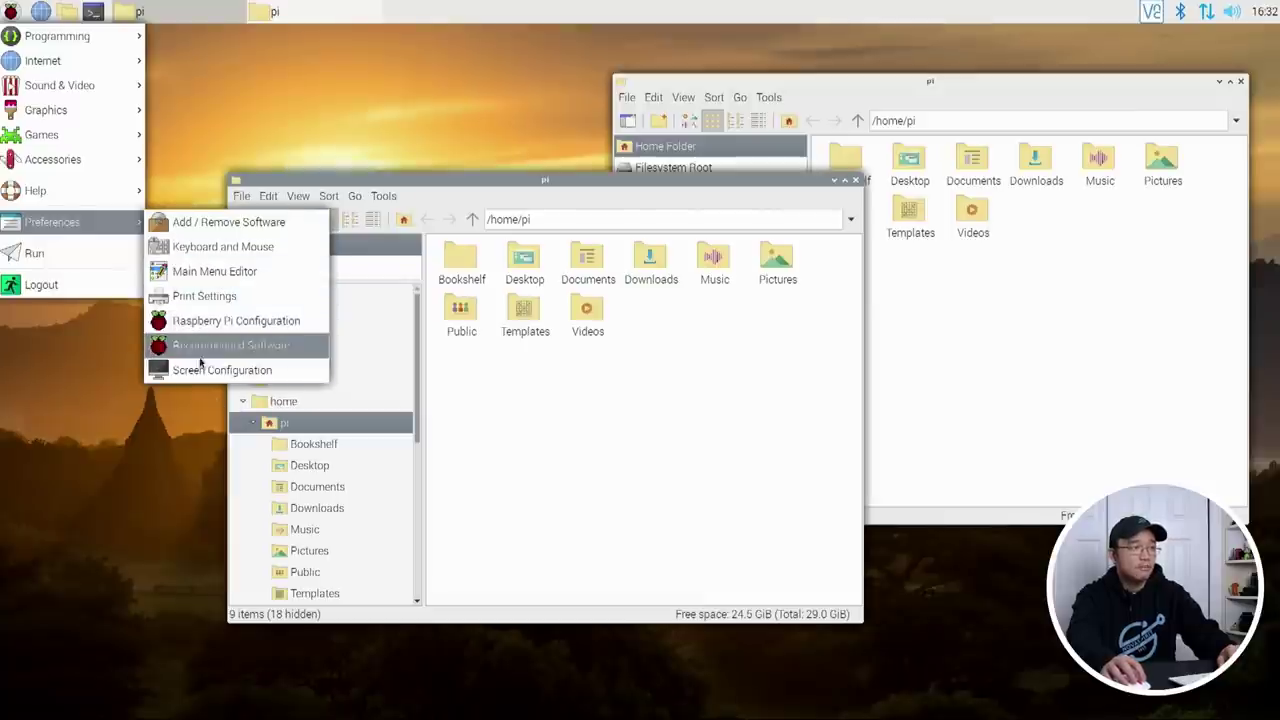
pyautogui.click(193, 279)
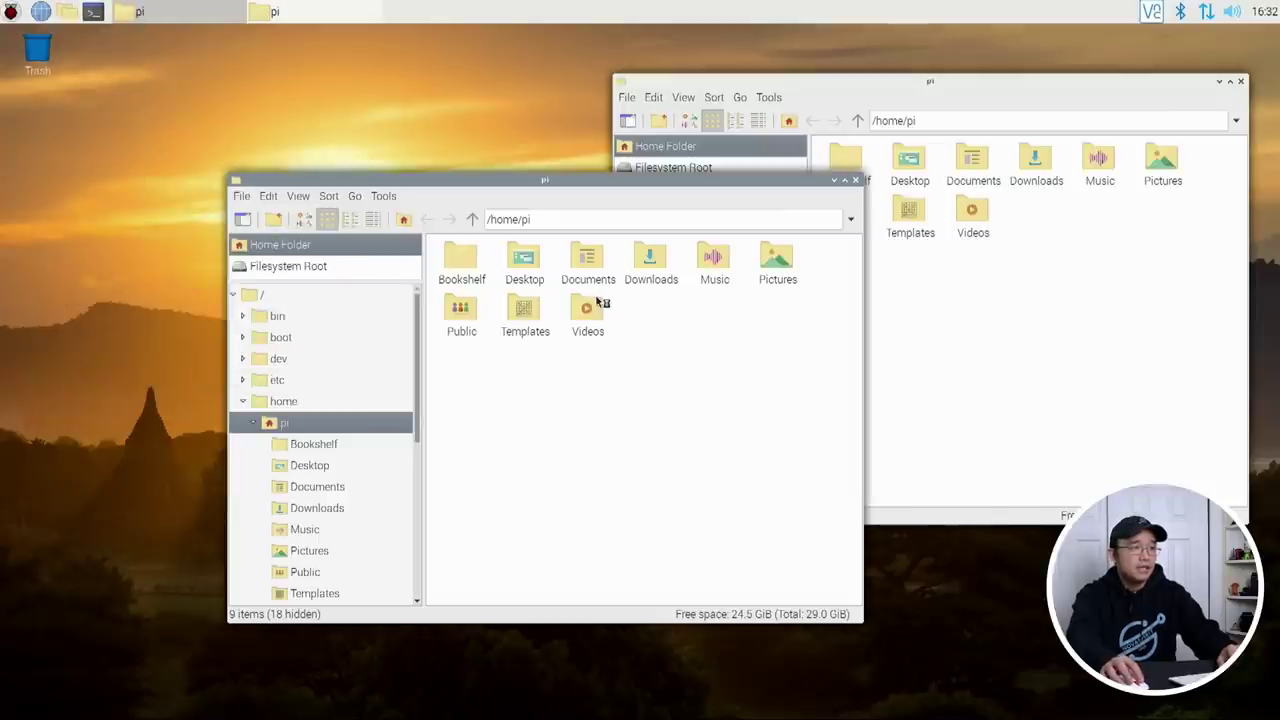
pyautogui.click(537, 471)
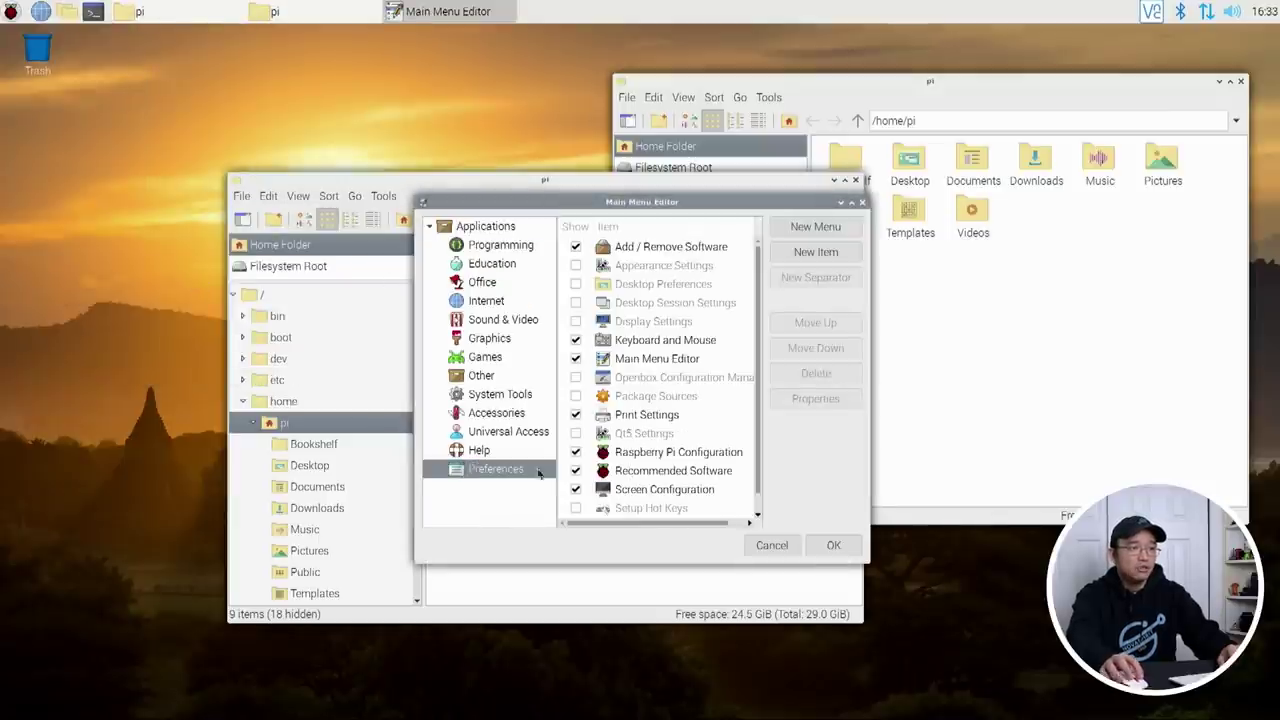
# Step: Show Appearance, Theme and Appearance, Desktop Session, Display and Openbox settings, then save
pyautogui.click(575, 265)
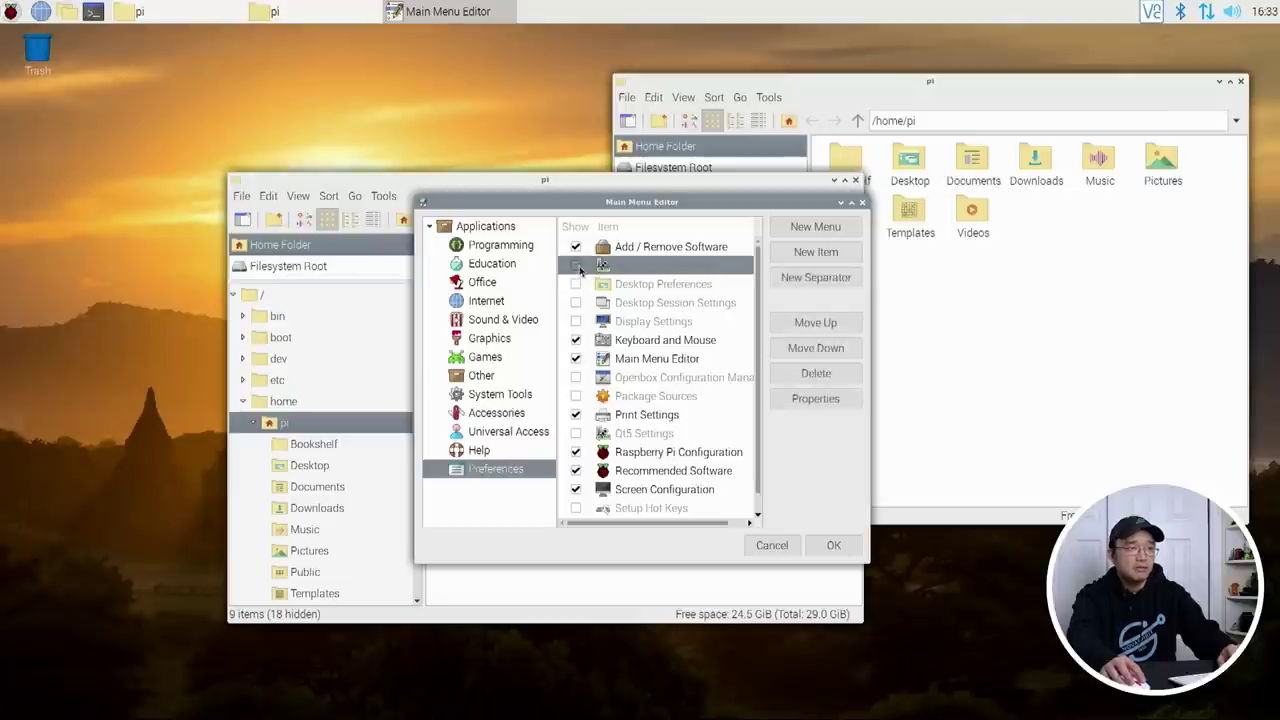
pyautogui.scroll(-1, 610, 420)
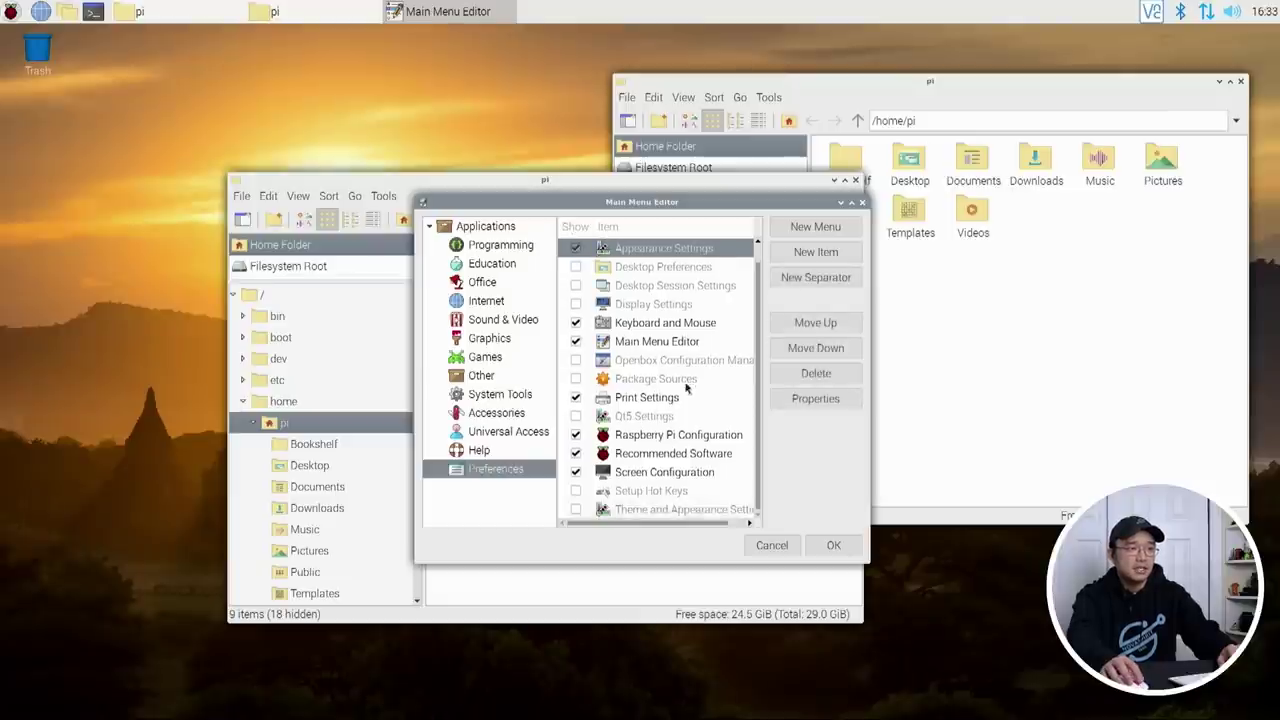
pyautogui.click(574, 510)
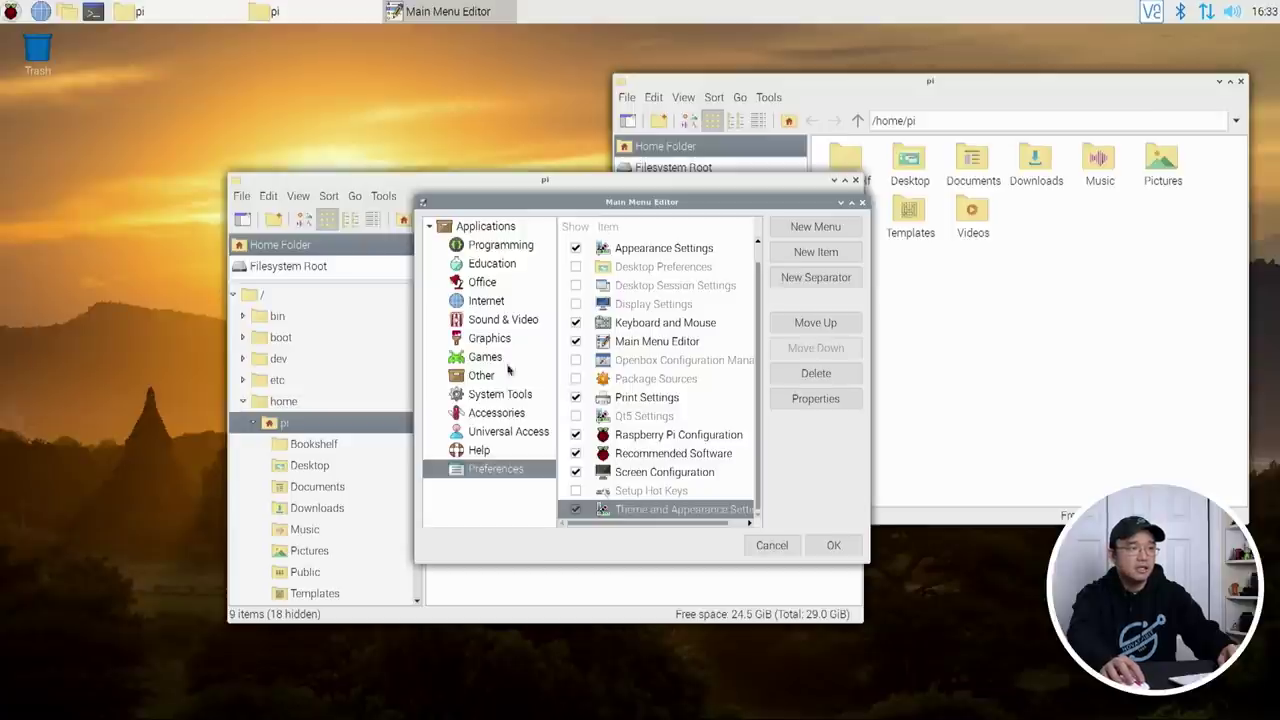
pyautogui.scroll(1, 637, 291)
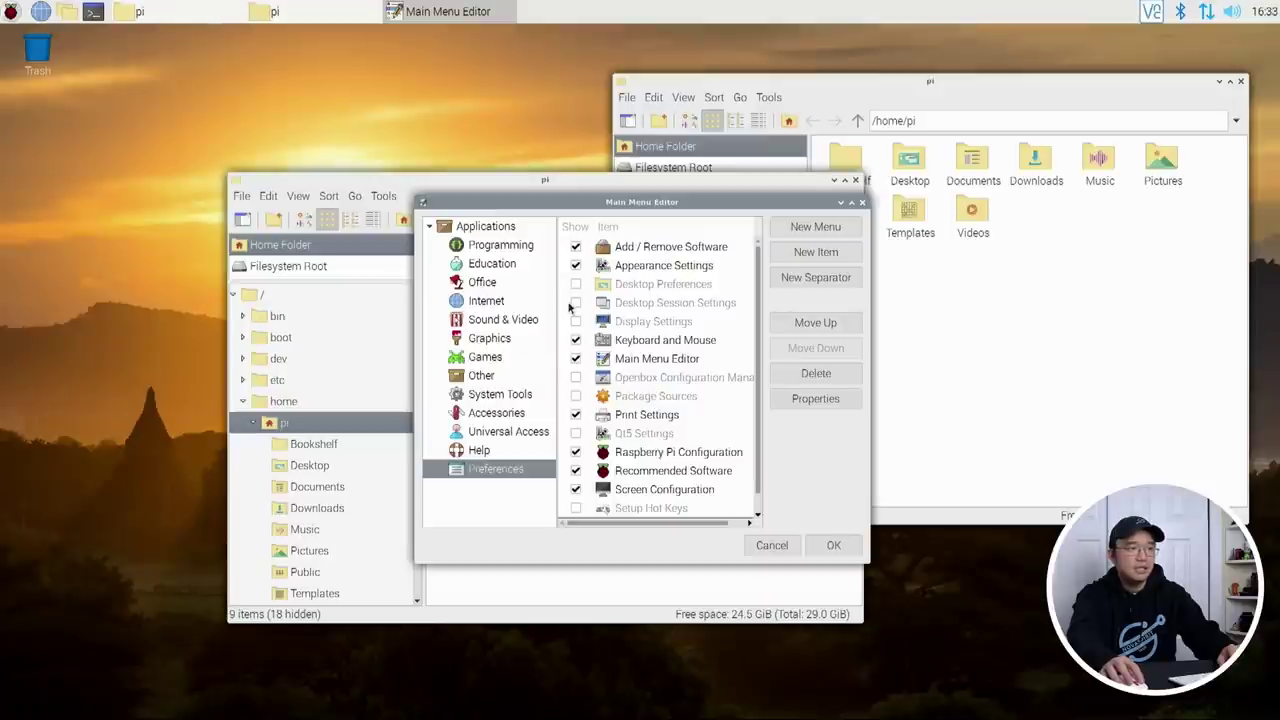
pyautogui.click(575, 303)
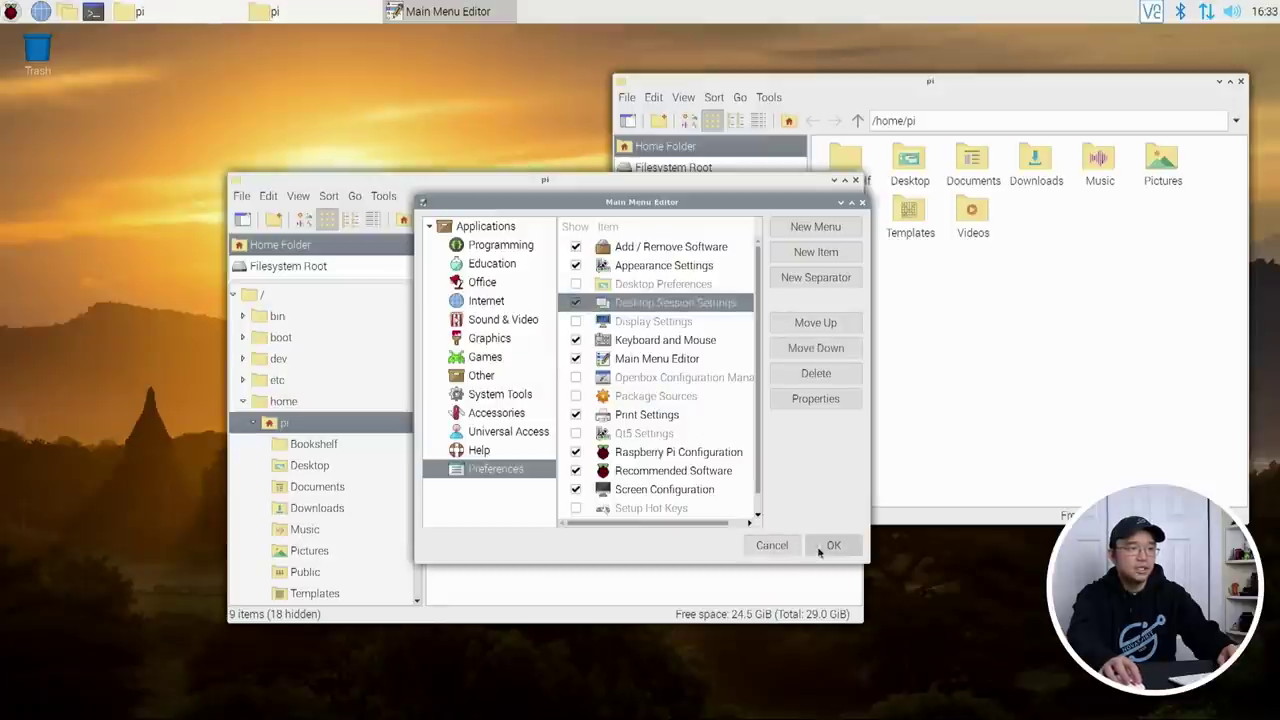
pyautogui.click(575, 322)
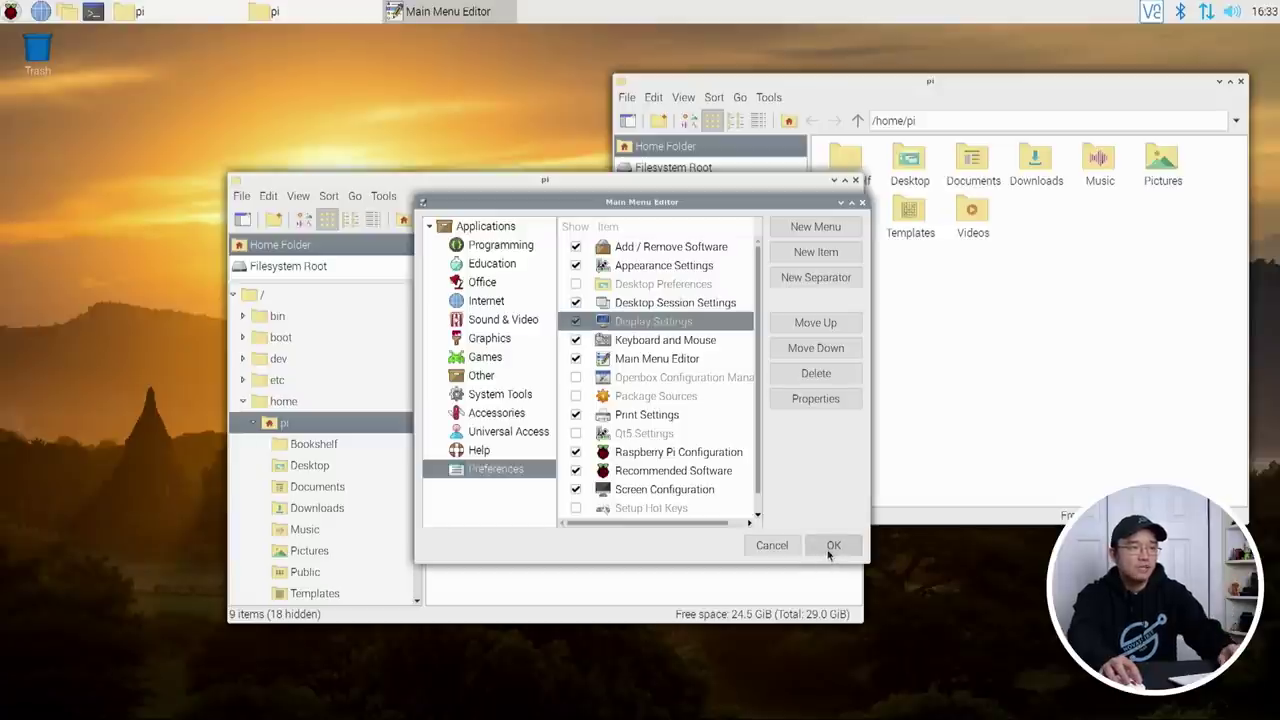
pyautogui.click(575, 378)
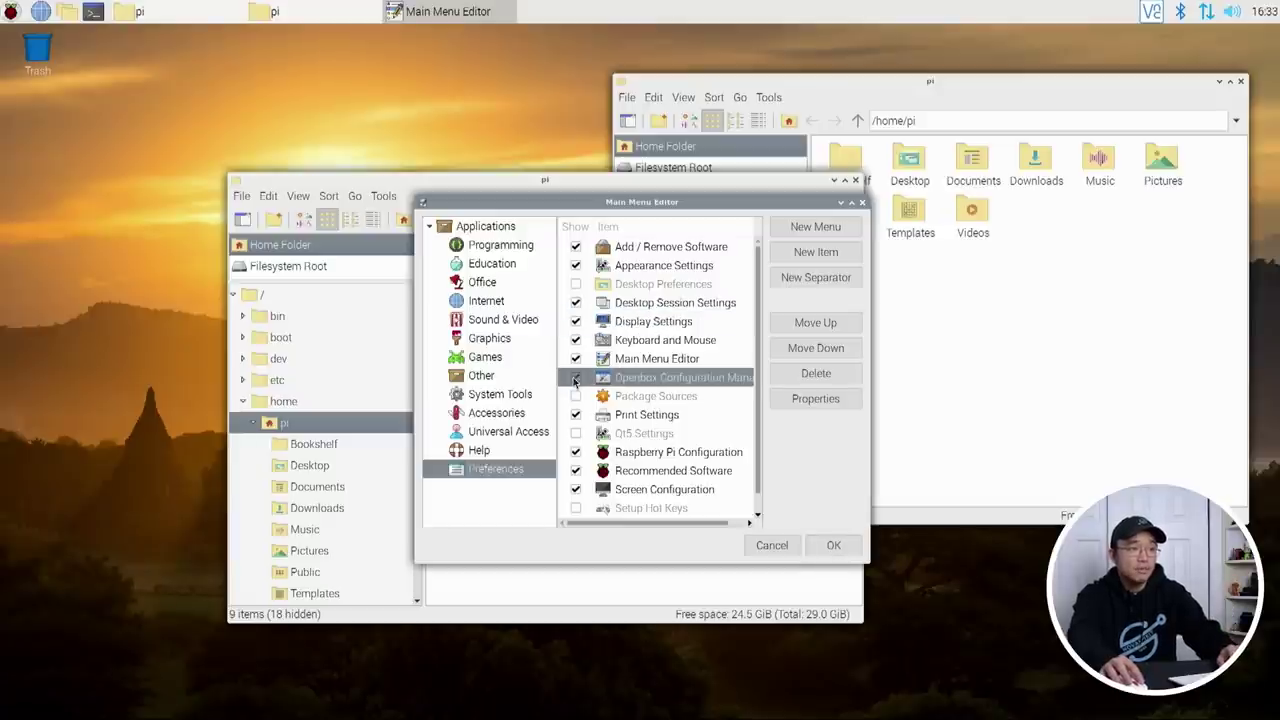
pyautogui.scroll(-1, 698, 498)
pyautogui.click(833, 547)
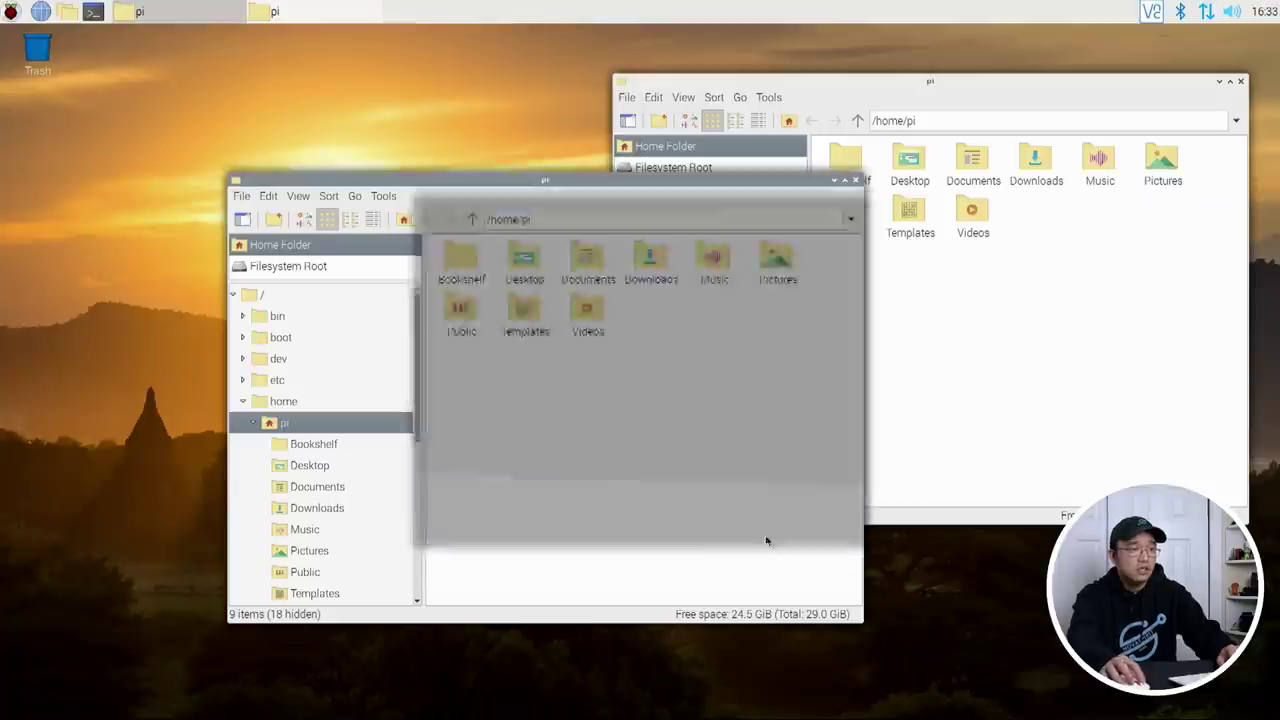
# Step: Launch Customize Look and Feel, centre it, and set the widget theme to PiXflat
pyautogui.click(10, 12)
pyautogui.moveTo(60, 222)
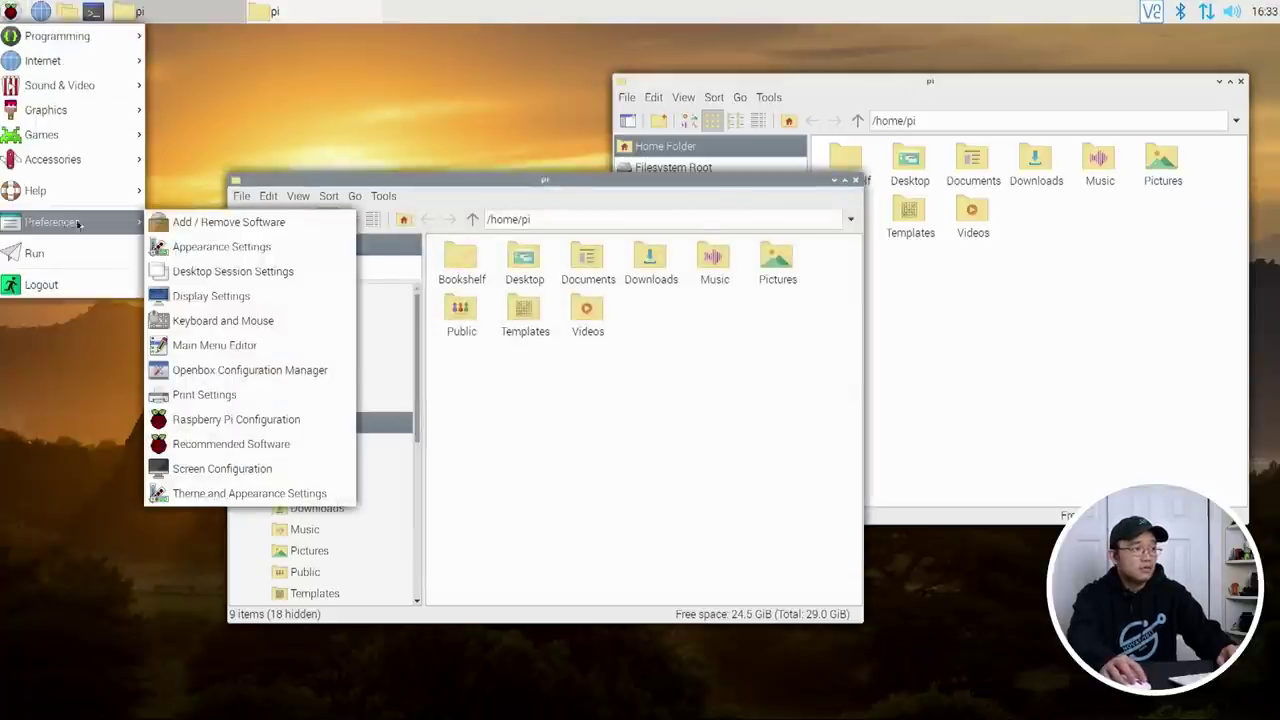
pyautogui.click(240, 494)
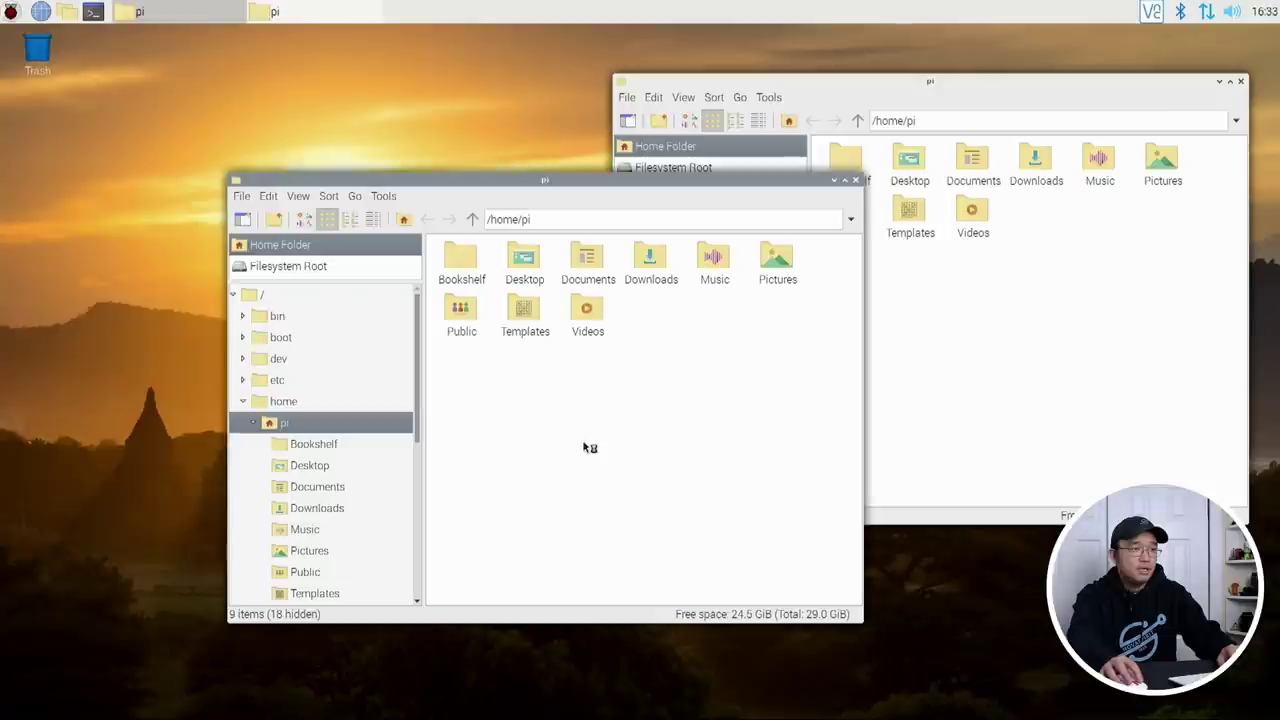
pyautogui.moveTo(240, 31); pyautogui.dragTo(697, 151)
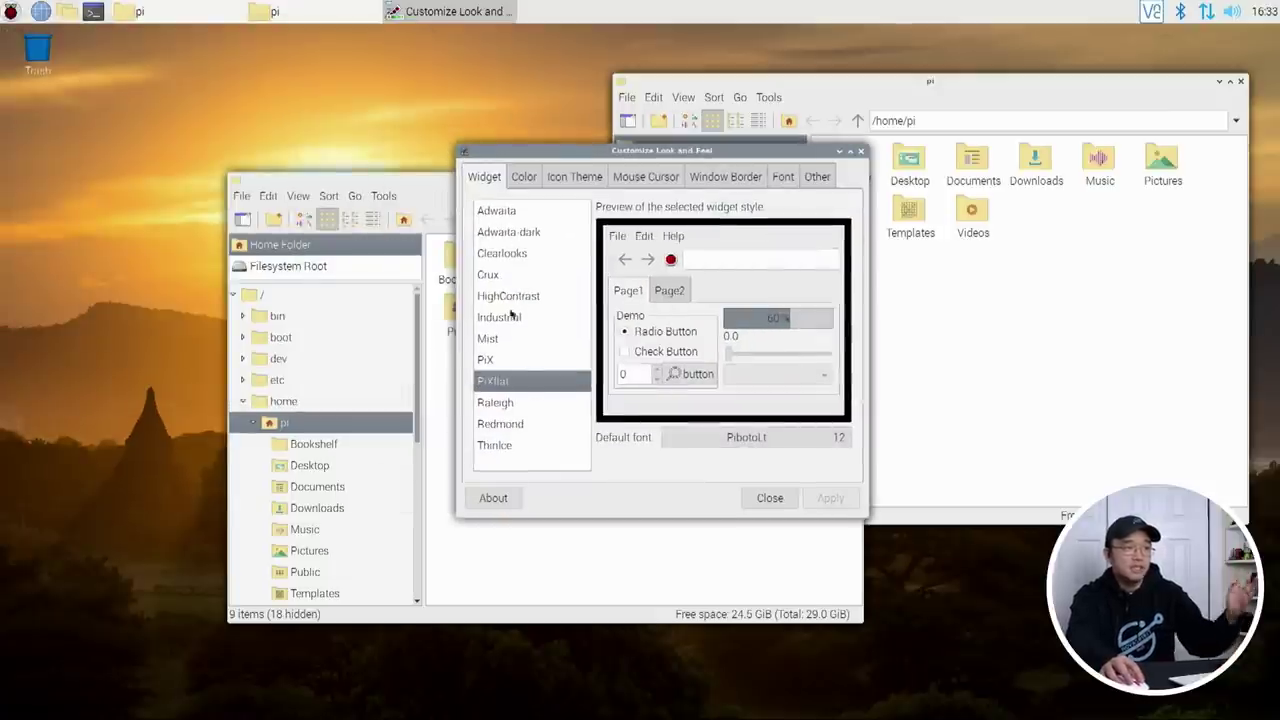
pyautogui.click(513, 363)
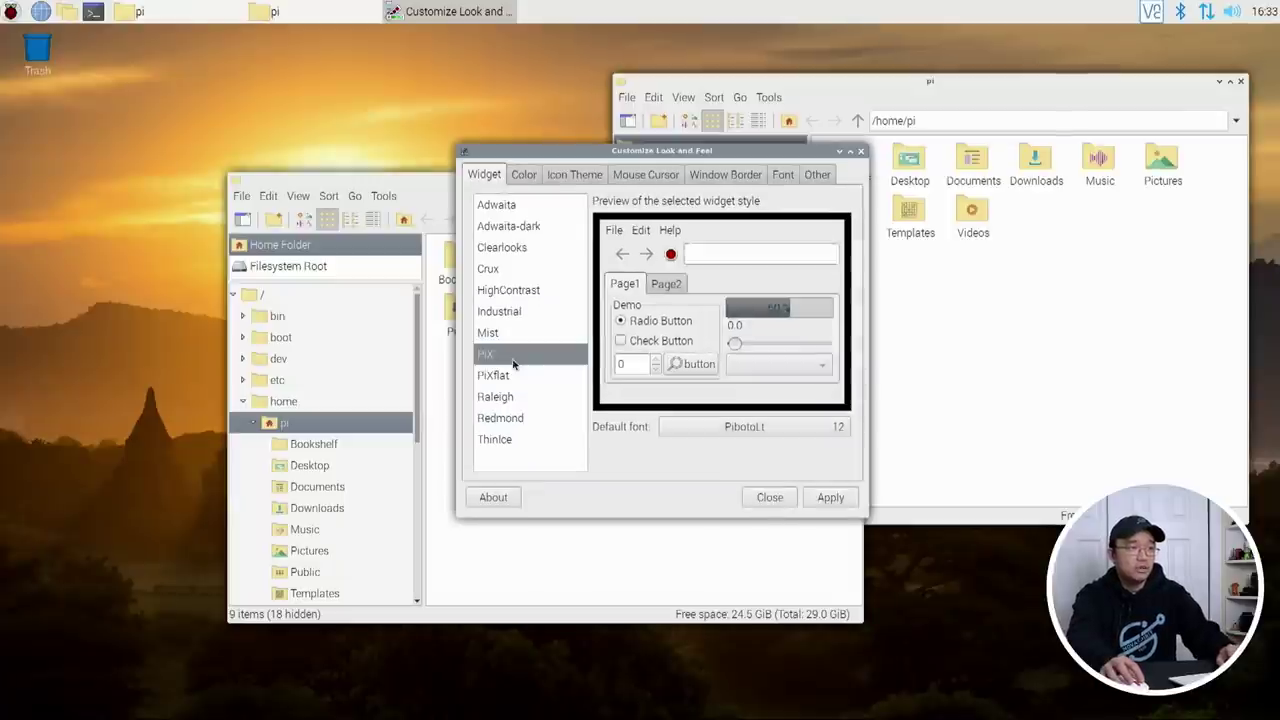
pyautogui.click(510, 250)
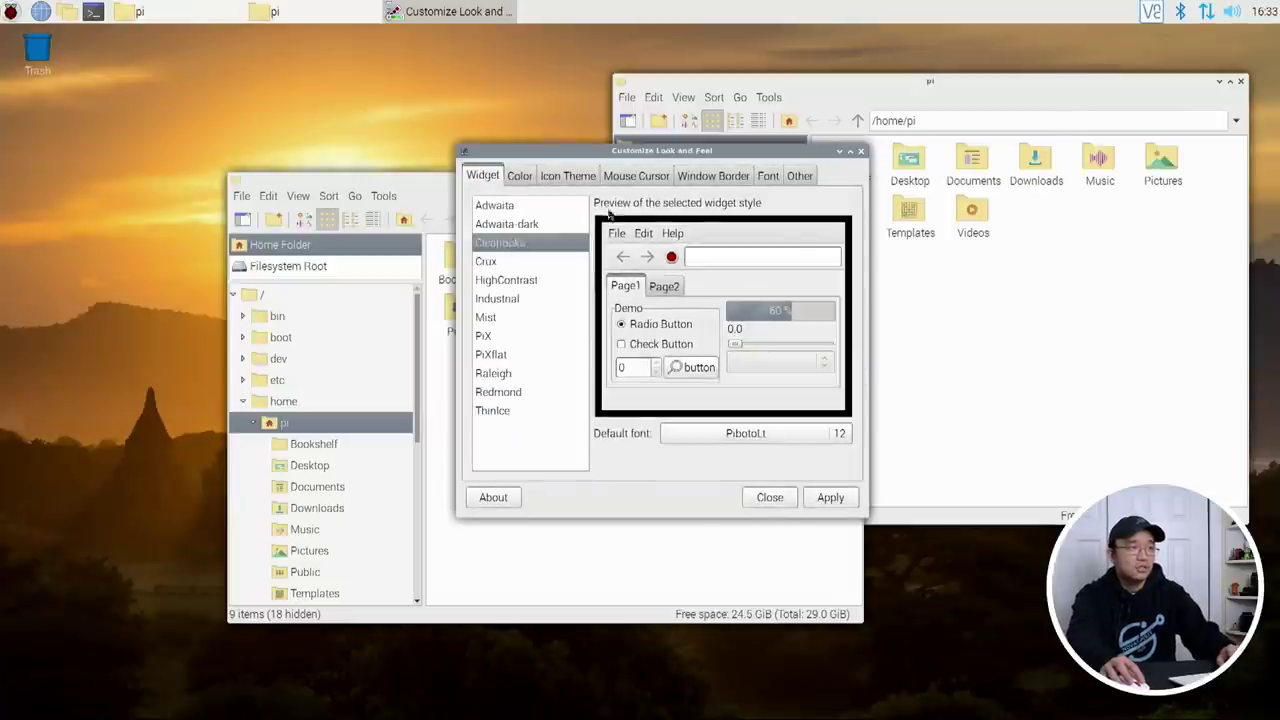
pyautogui.click(495, 353)
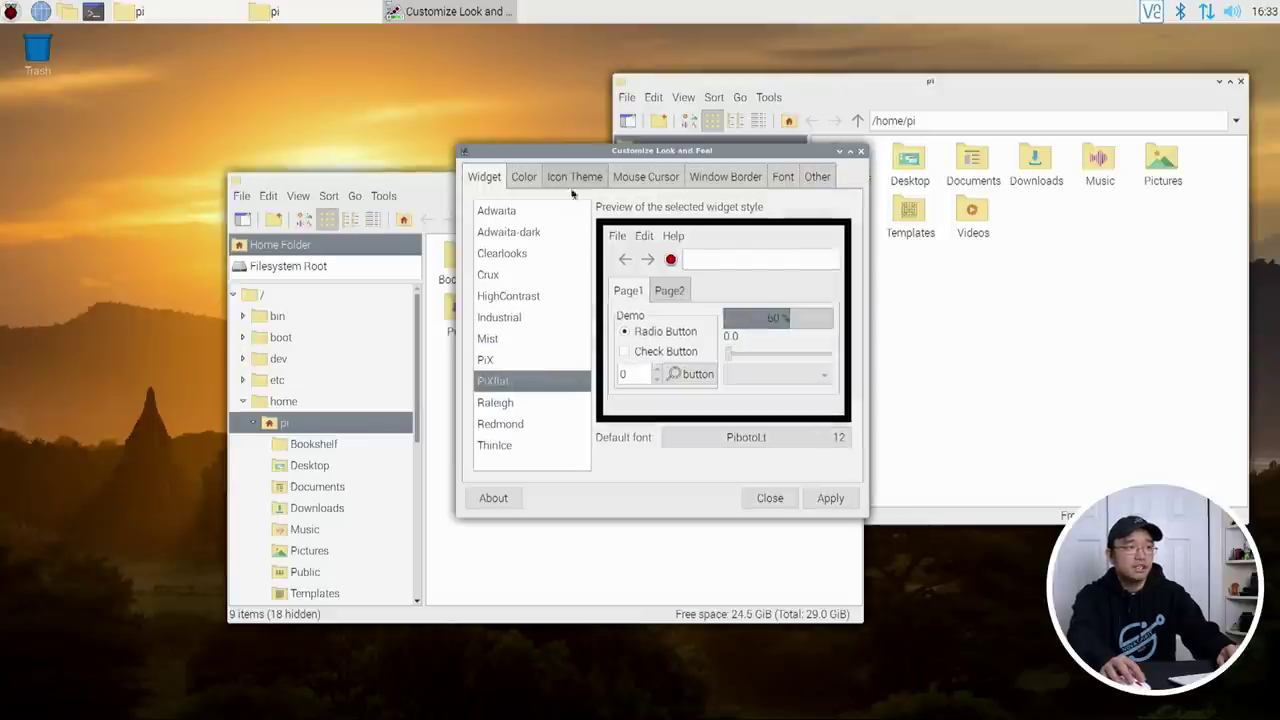
# Step: Preview the window border themes Nightmare-03, Onyx, Onyx-Citrus, Orang, PiX and PiXflat
pyautogui.click(727, 182)
pyautogui.click(528, 272)
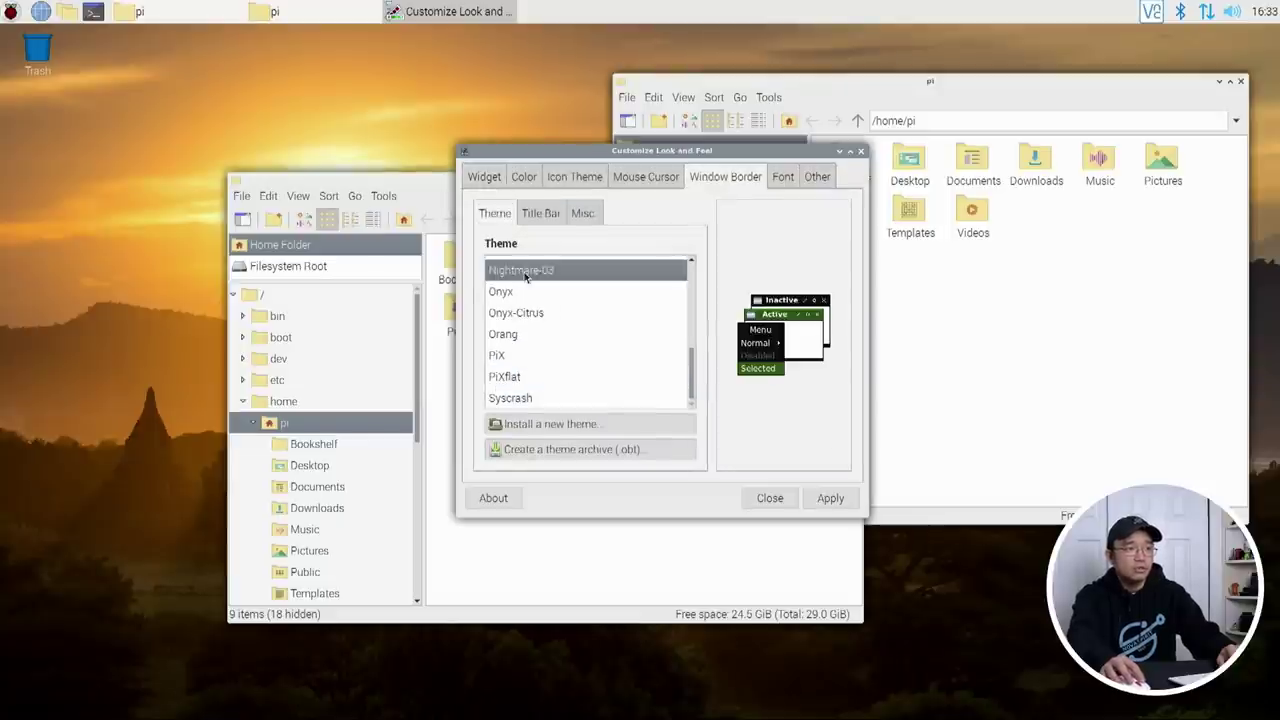
pyautogui.click(524, 291)
pyautogui.click(530, 314)
pyautogui.click(525, 336)
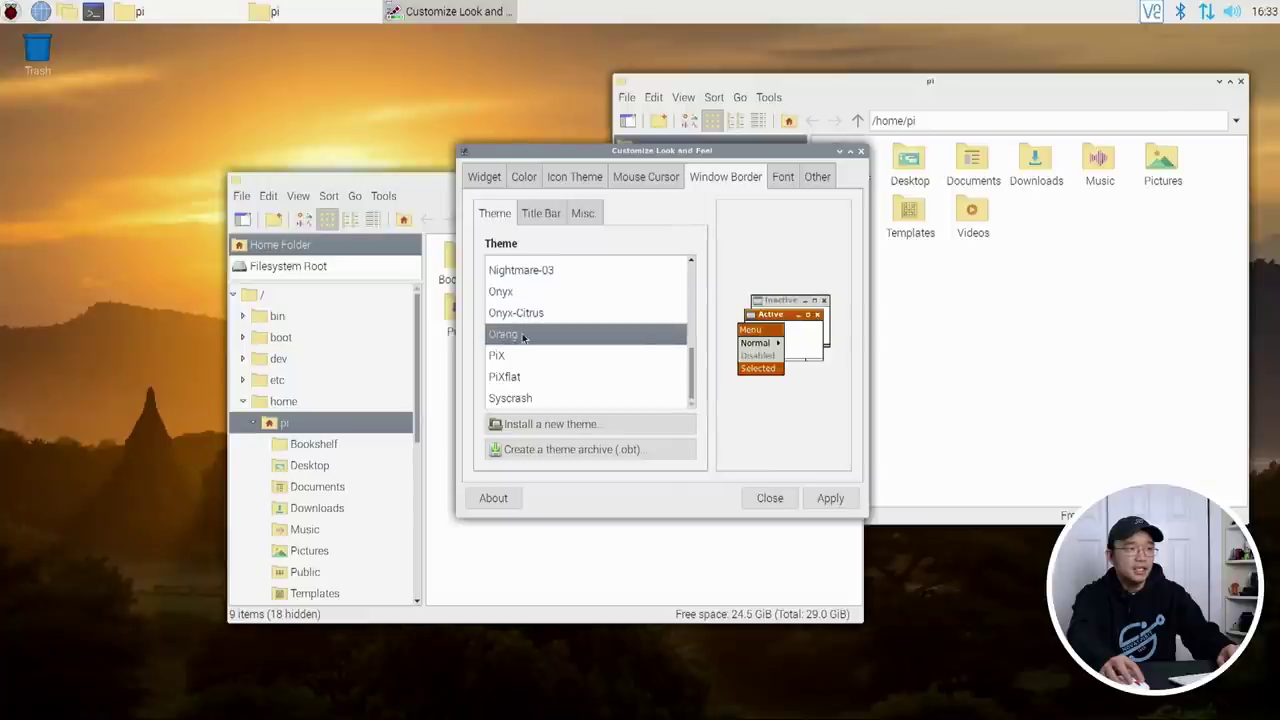
pyautogui.click(522, 356)
pyautogui.click(524, 376)
pyautogui.click(537, 361)
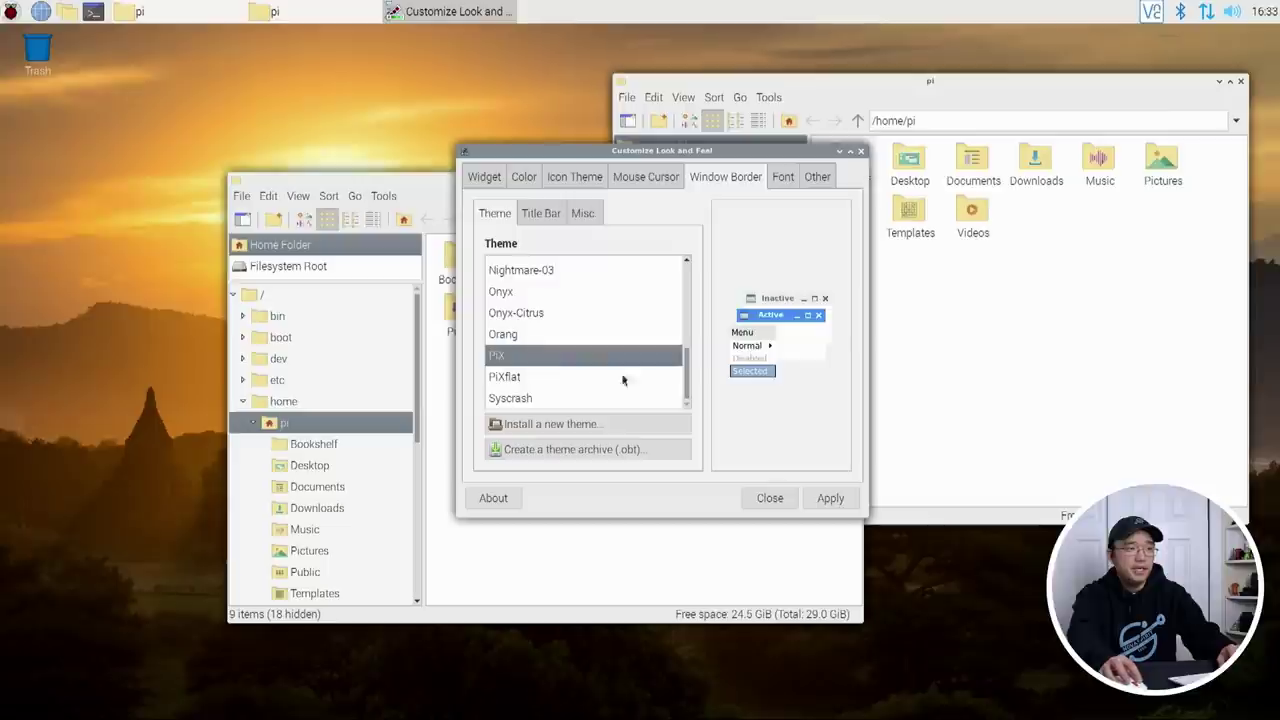
pyautogui.click(530, 376)
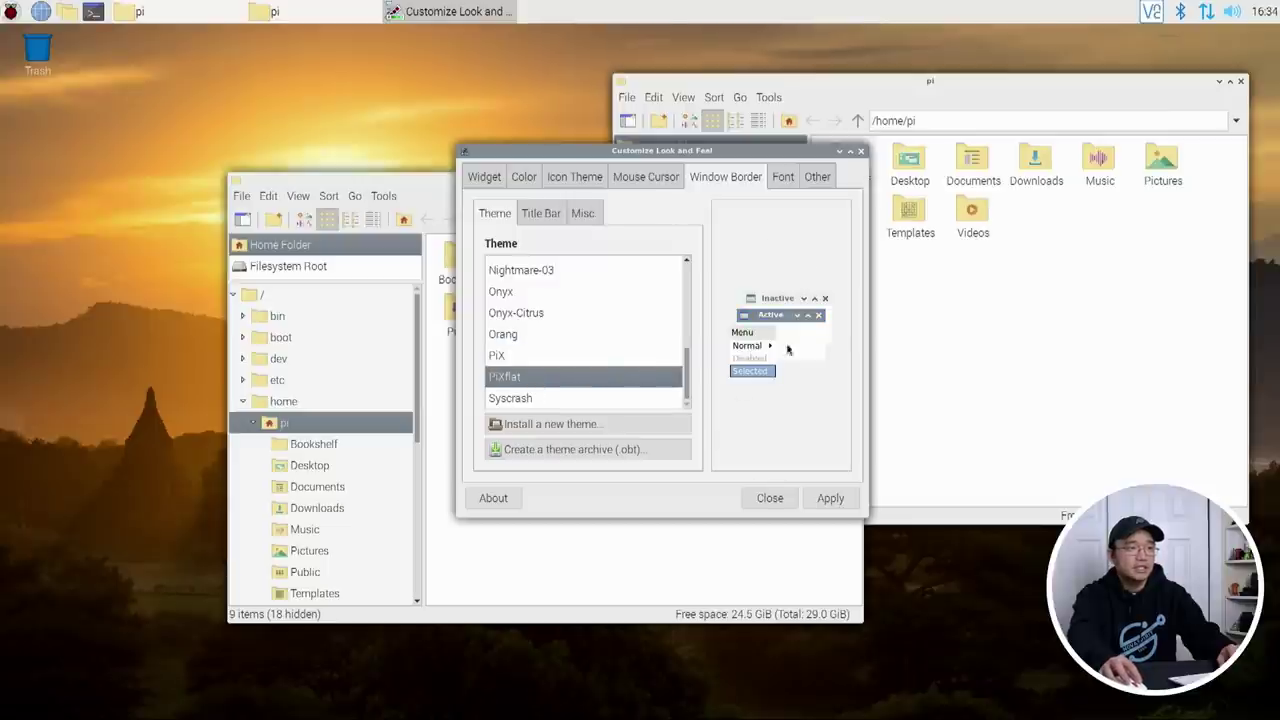
pyautogui.moveTo(713, 152); pyautogui.dragTo(578, 104)
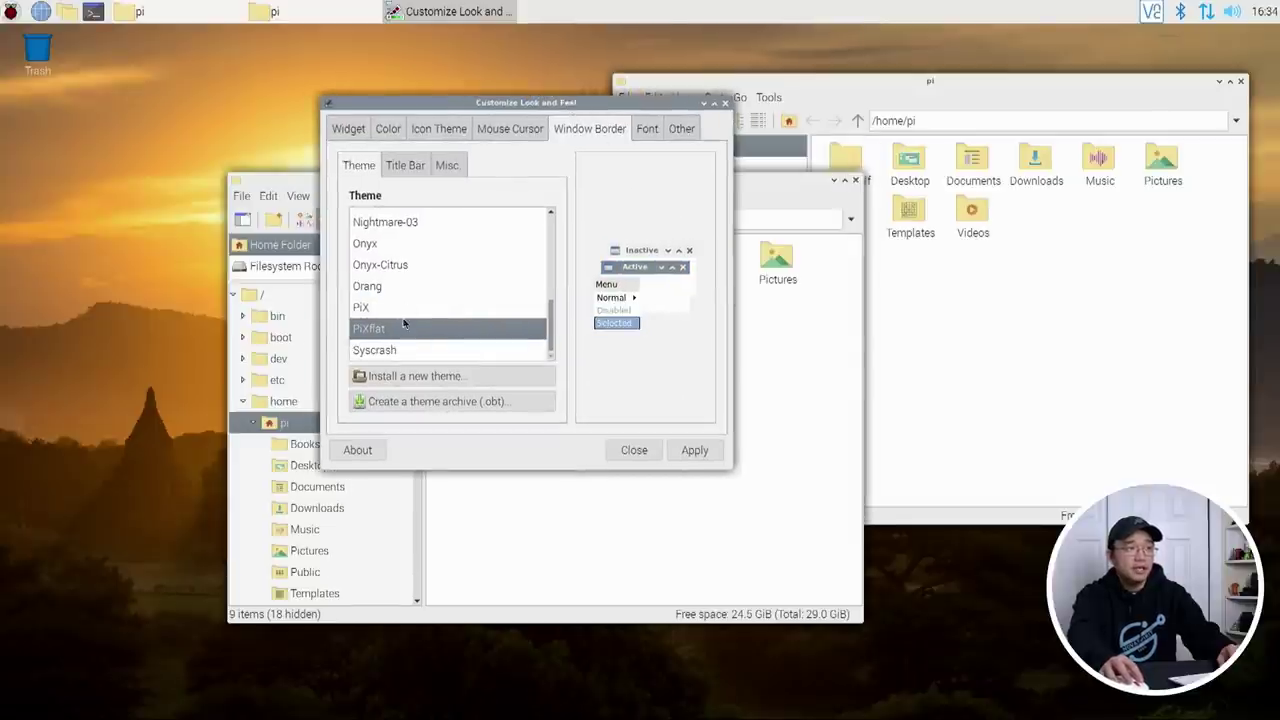
pyautogui.click(398, 308)
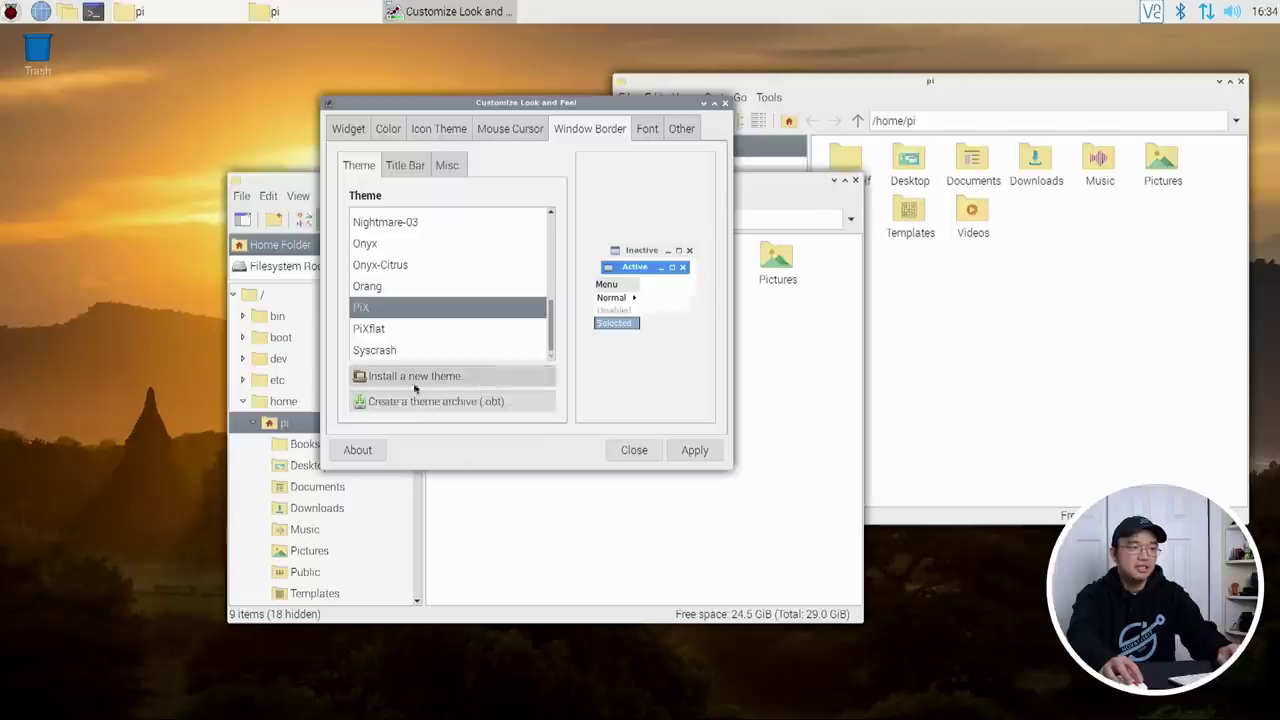
# Step: Set the window border theme to PiXflat, return to the Widget tab and close the dialog
pyautogui.click(352, 130)
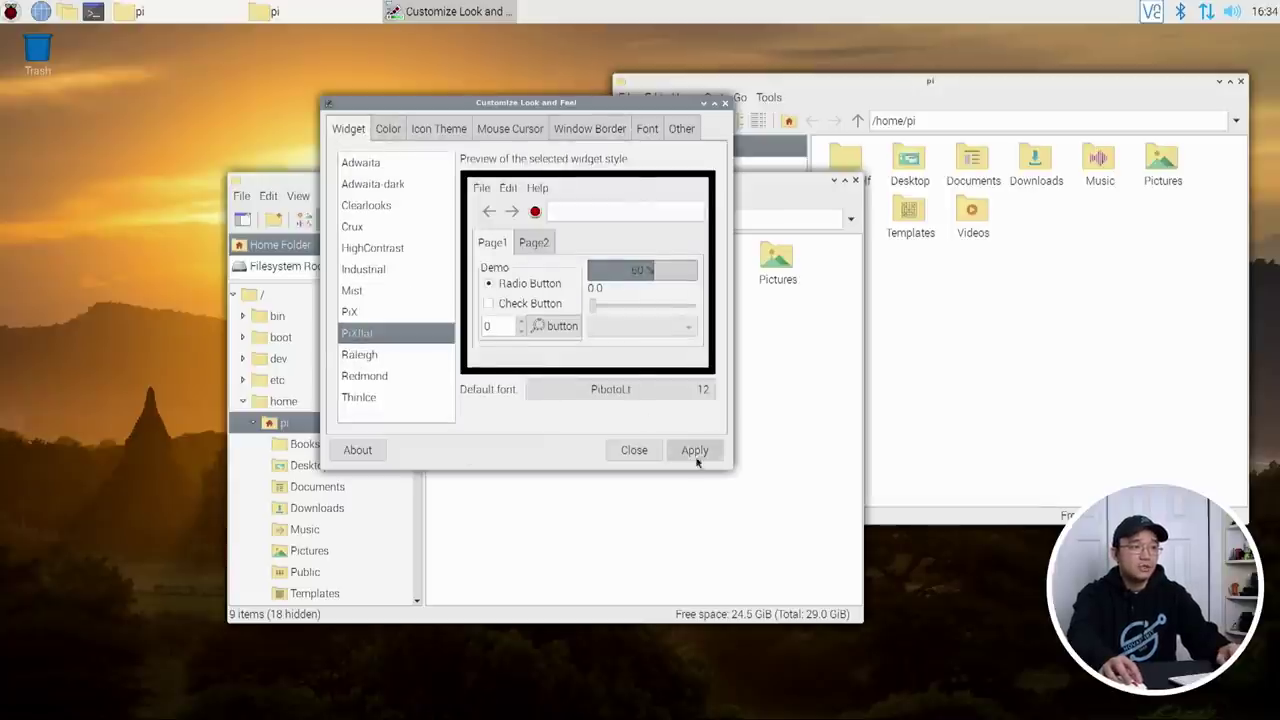
pyautogui.click(647, 128)
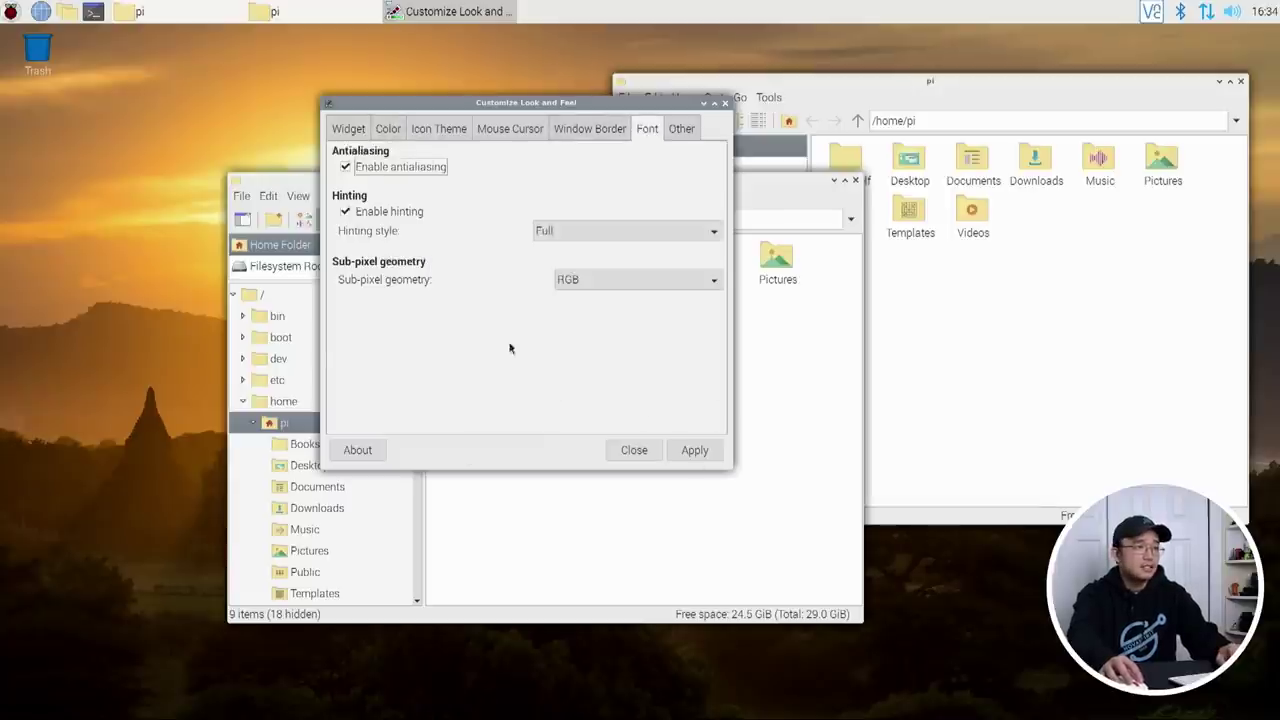
pyautogui.click(584, 128)
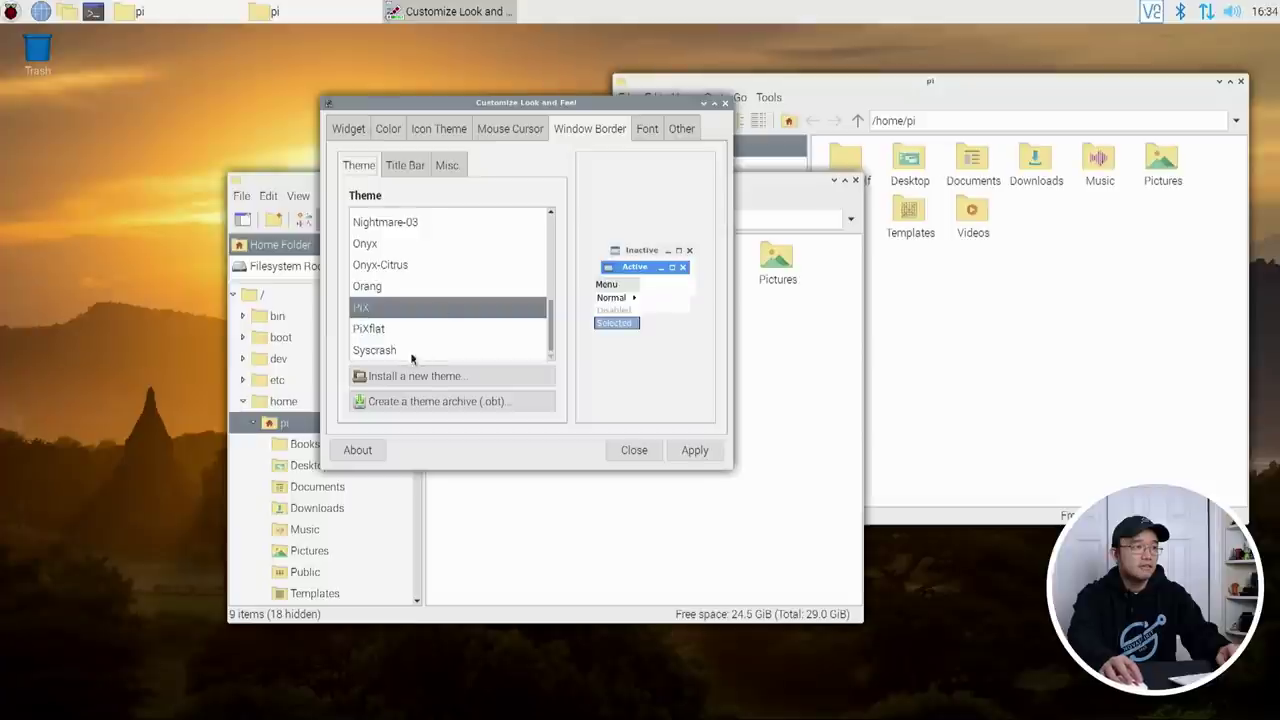
pyautogui.click(388, 330)
pyautogui.click(340, 129)
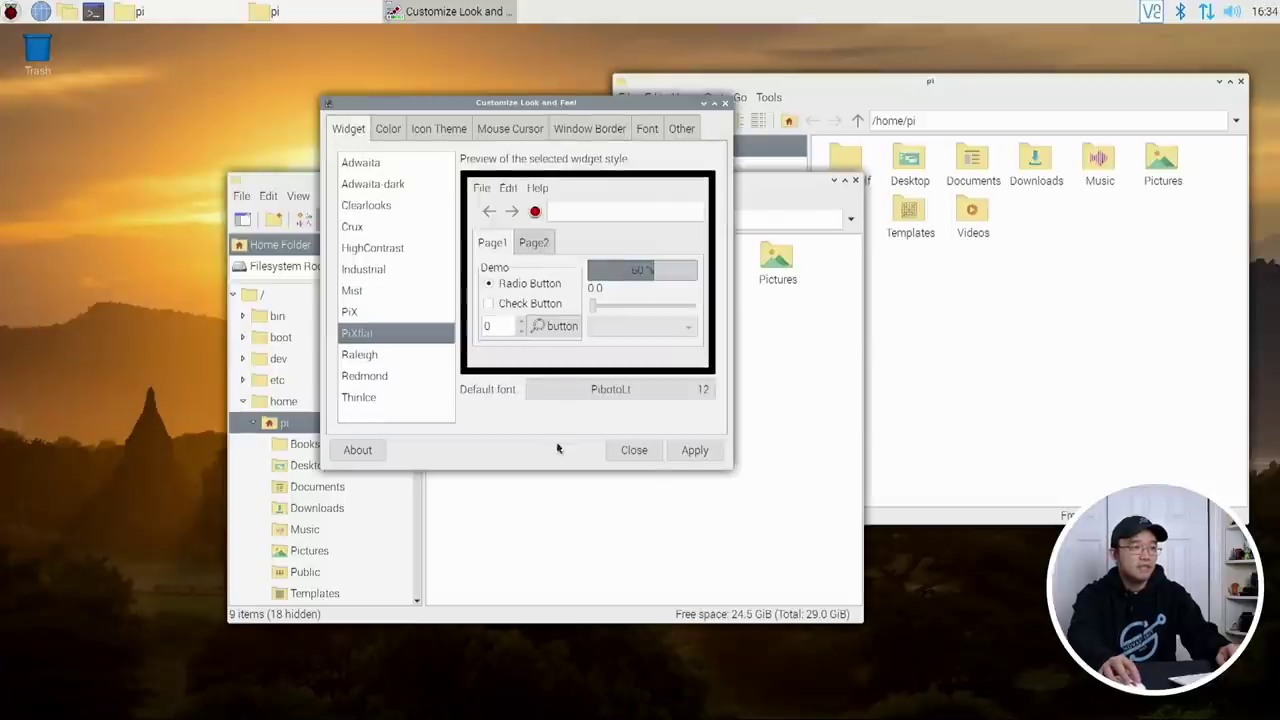
pyautogui.click(637, 450)
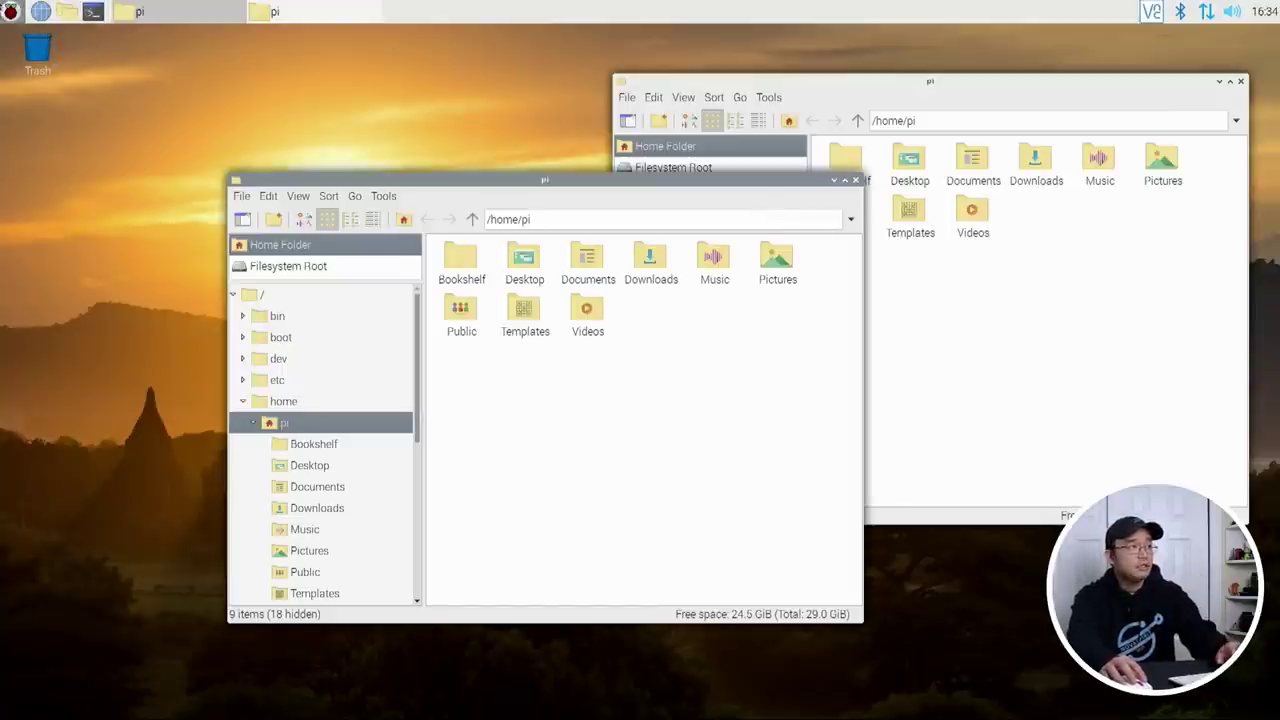
pyautogui.click(10, 11)
# Step: Open Recommended Software from Preferences and filter it to the Games category
pyautogui.moveTo(92, 222)
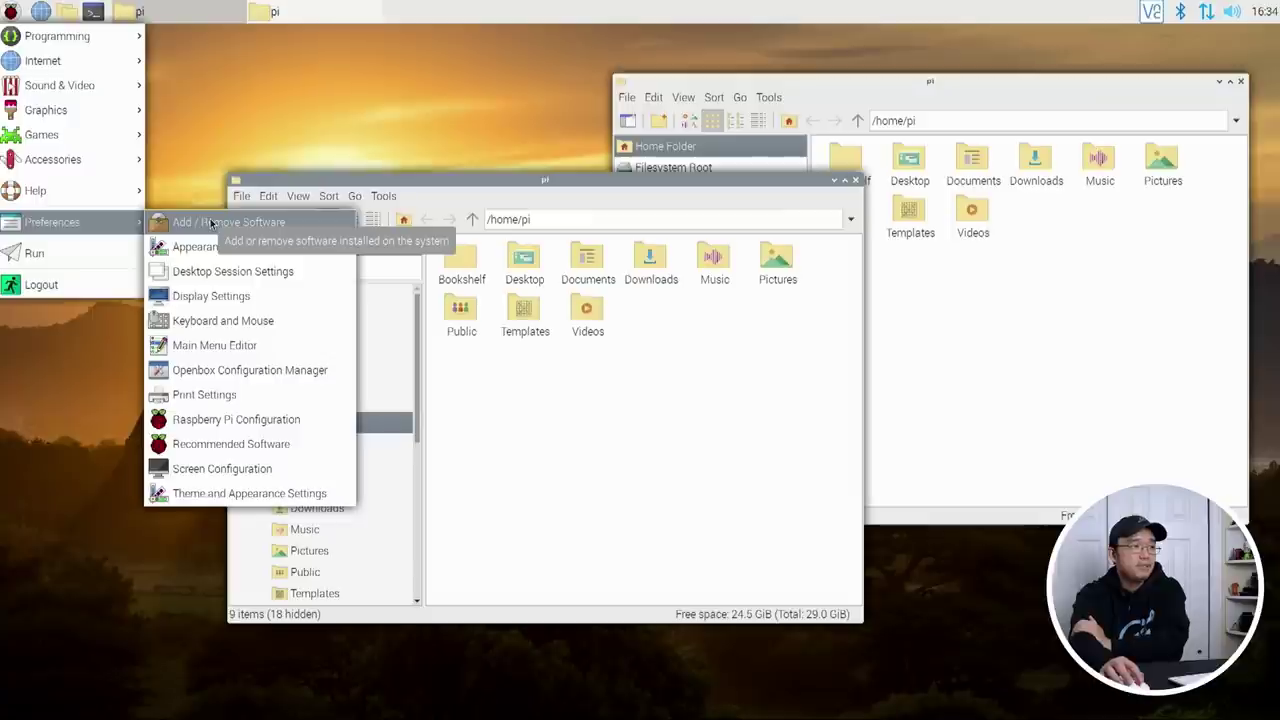
pyautogui.click(231, 444)
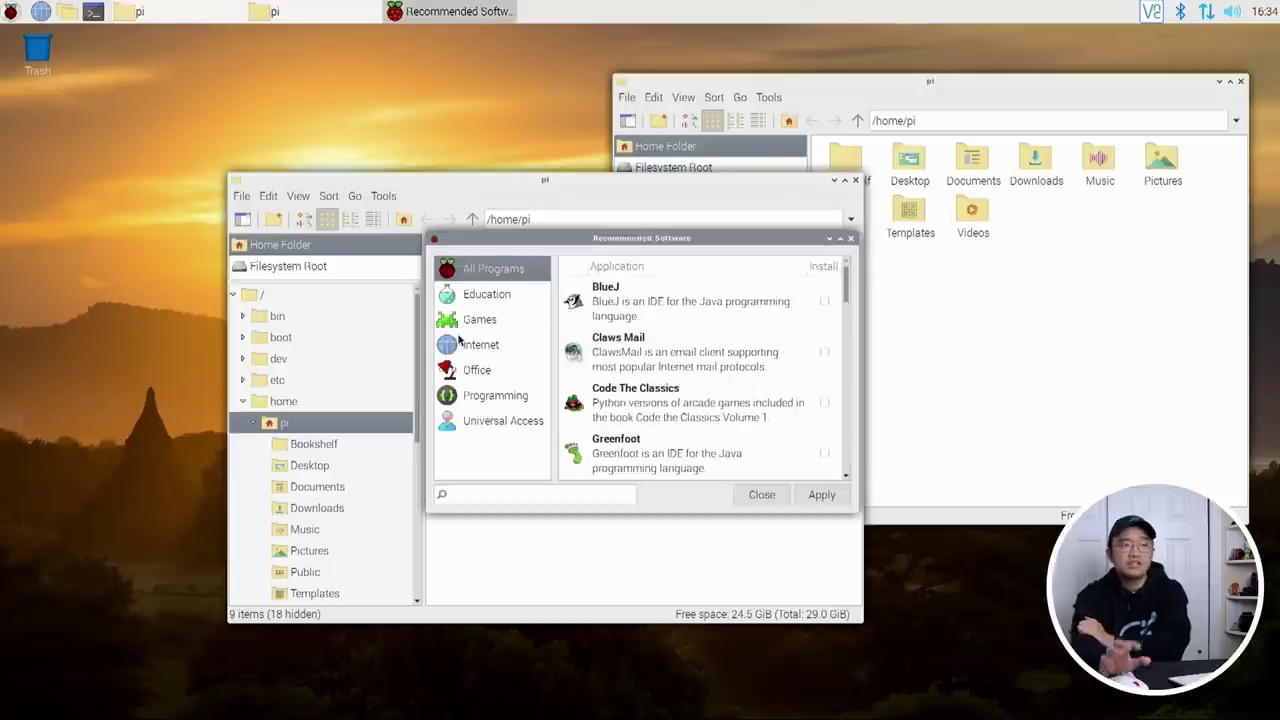
pyautogui.click(460, 321)
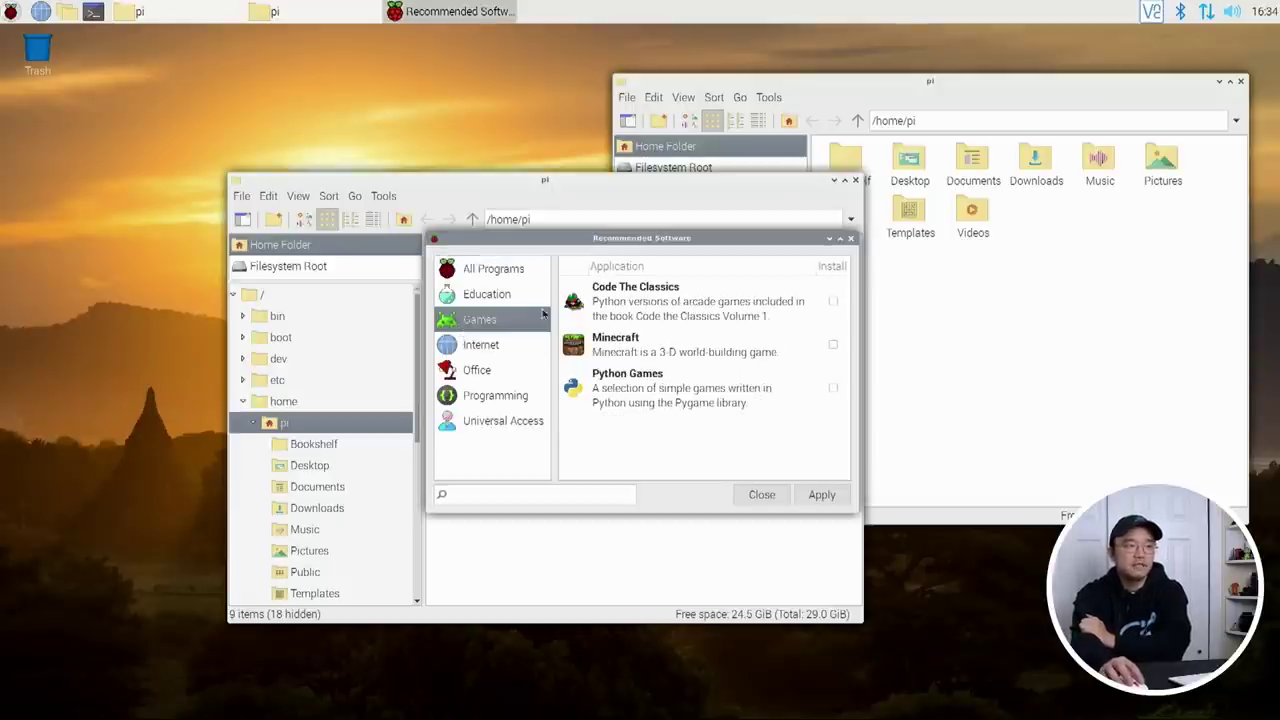
pyautogui.click(10, 11)
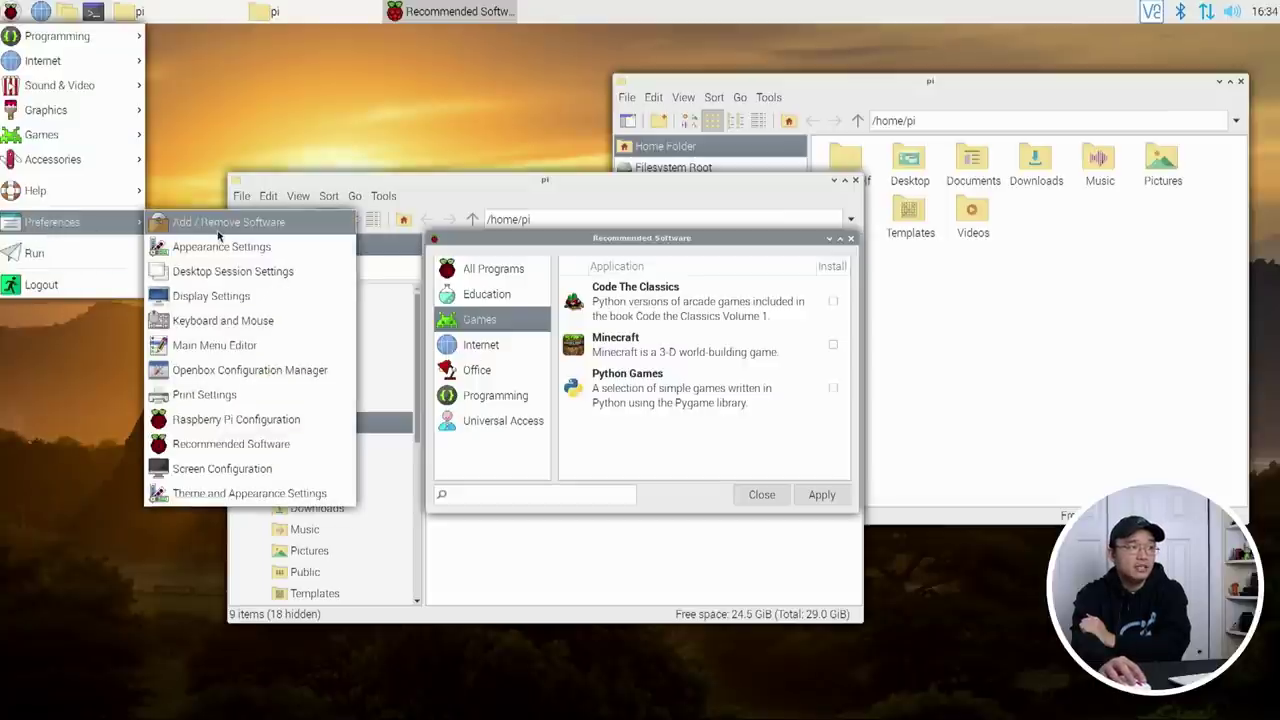
# Step: Launch Add / Remove Software and position it beside Recommended Software
pyautogui.click(218, 230)
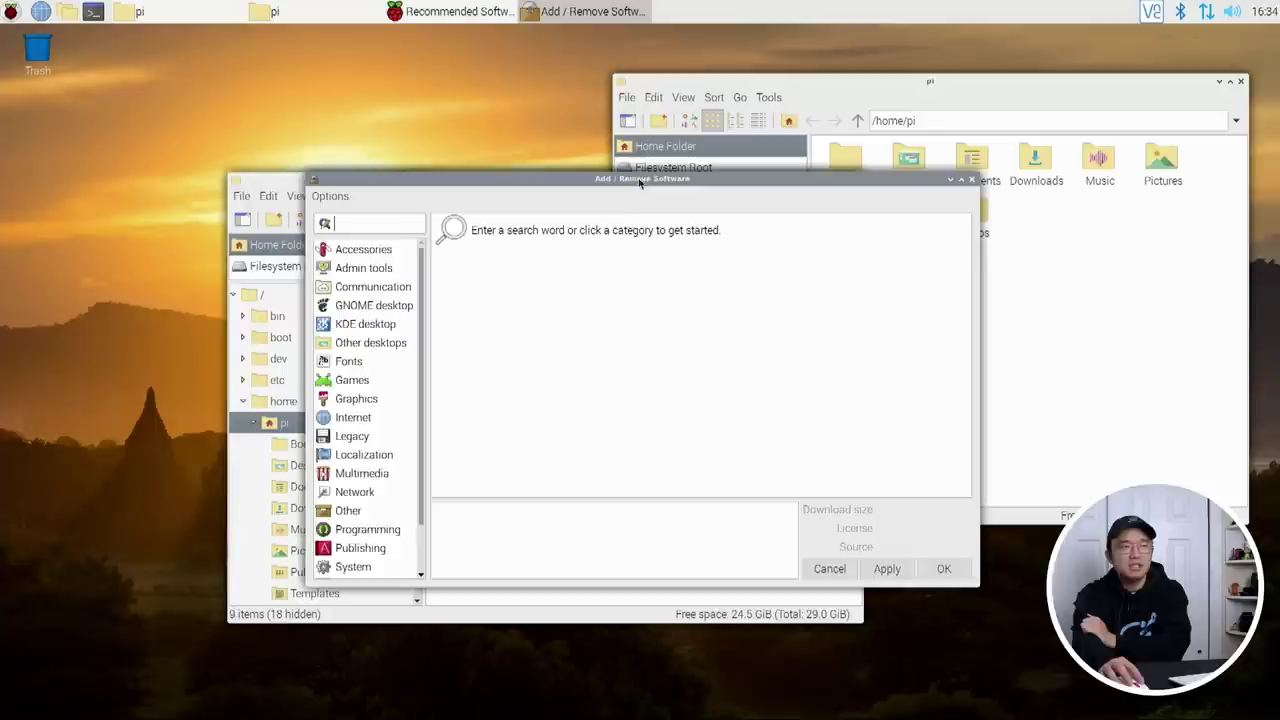
pyautogui.moveTo(640, 181); pyautogui.dragTo(848, 245)
pyautogui.click(470, 252)
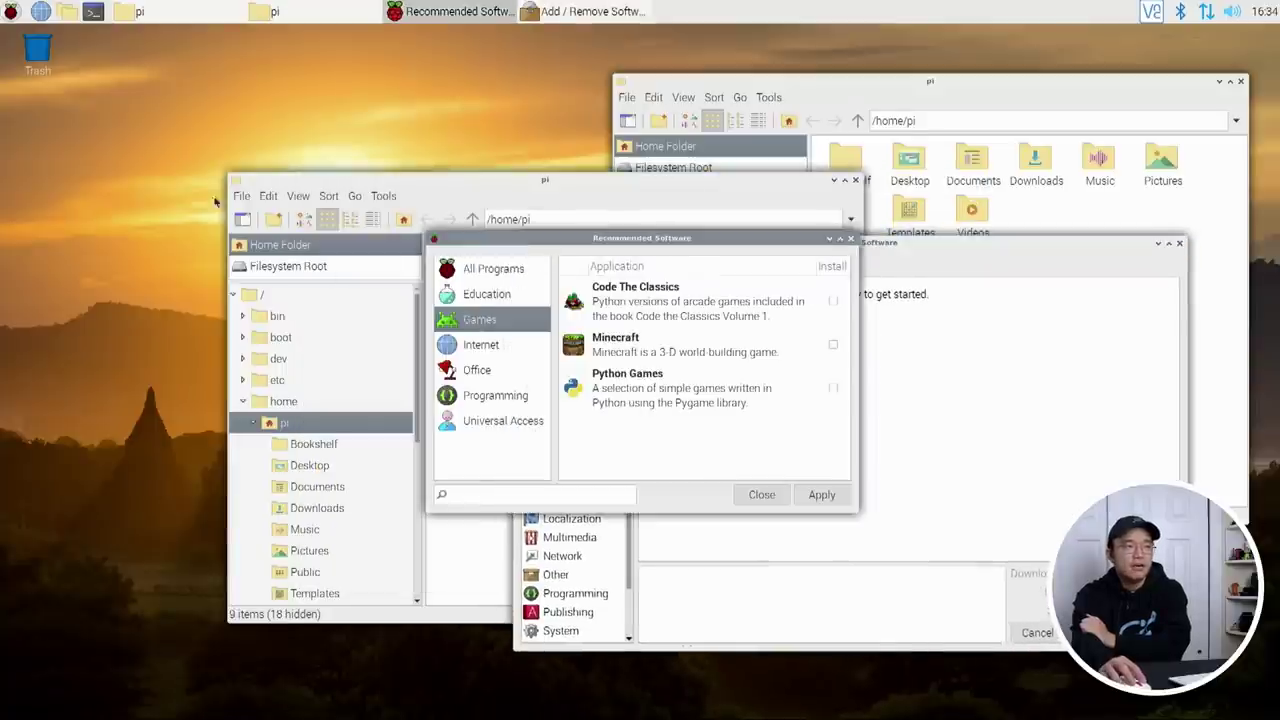
pyautogui.click(890, 289)
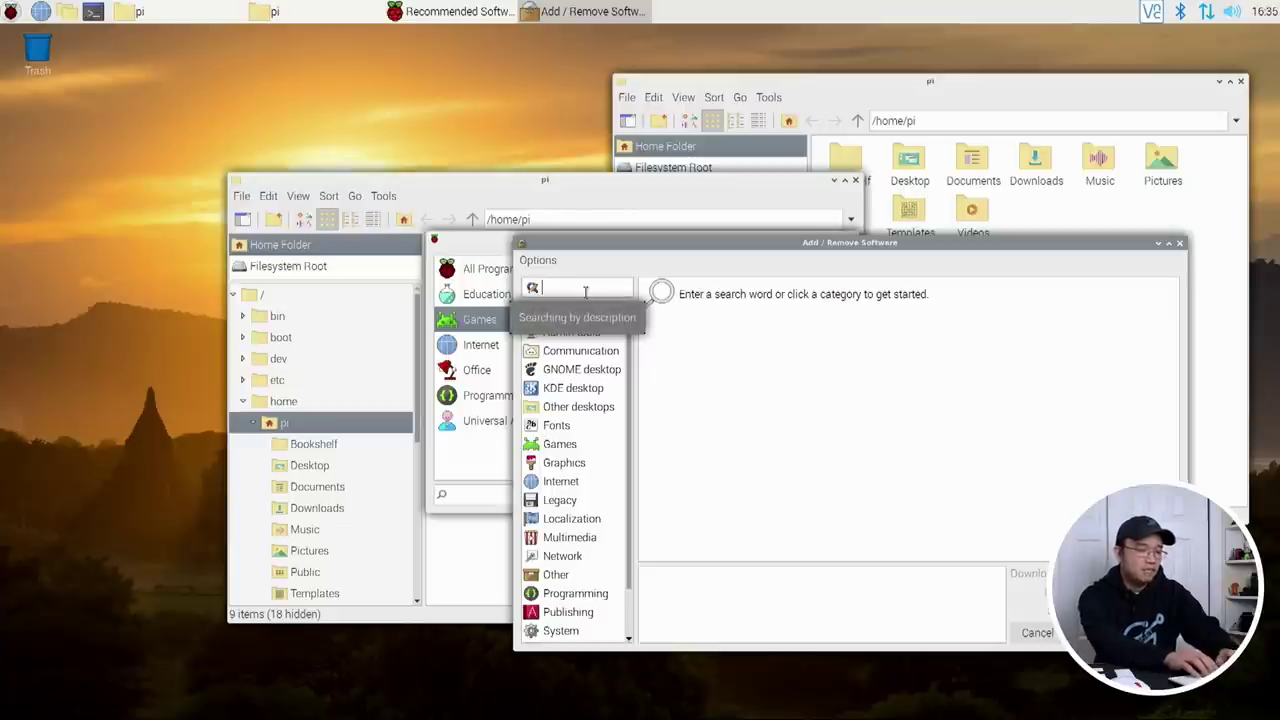
# Step: Search packages for 'arc-them' and mark arc-theme for installation
pyautogui.write('arc-theme')
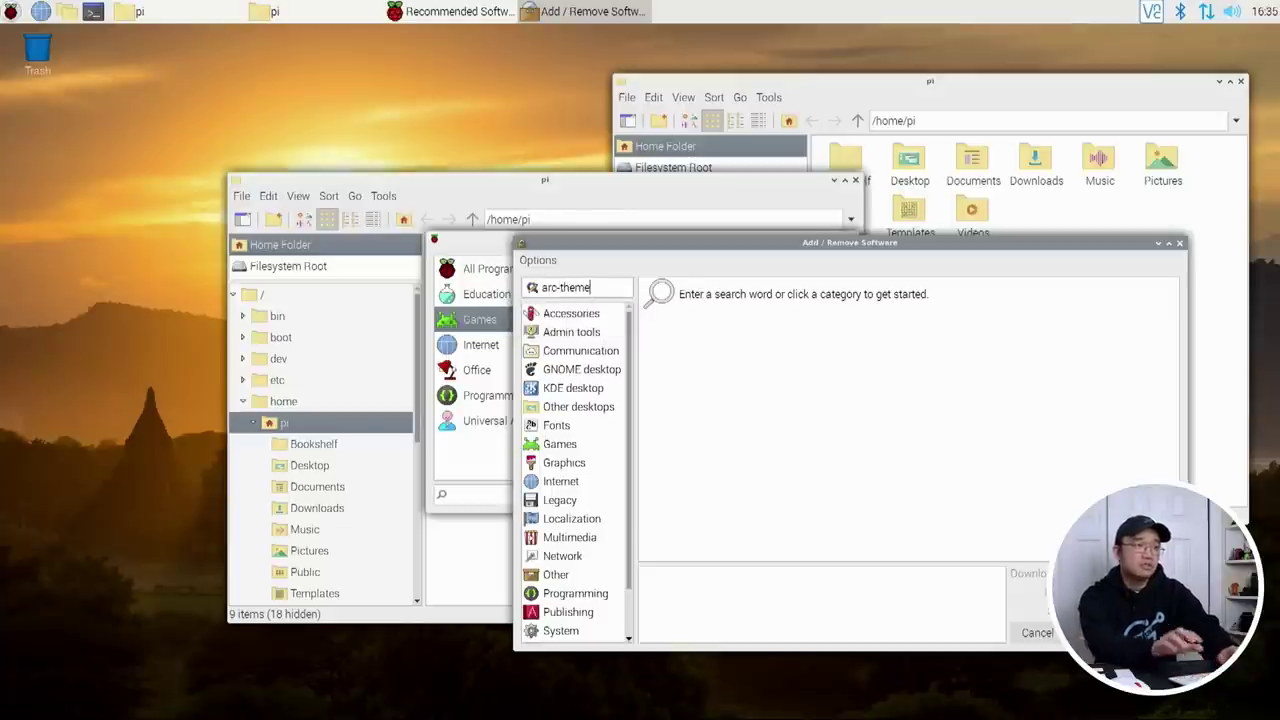
pyautogui.press('Return')
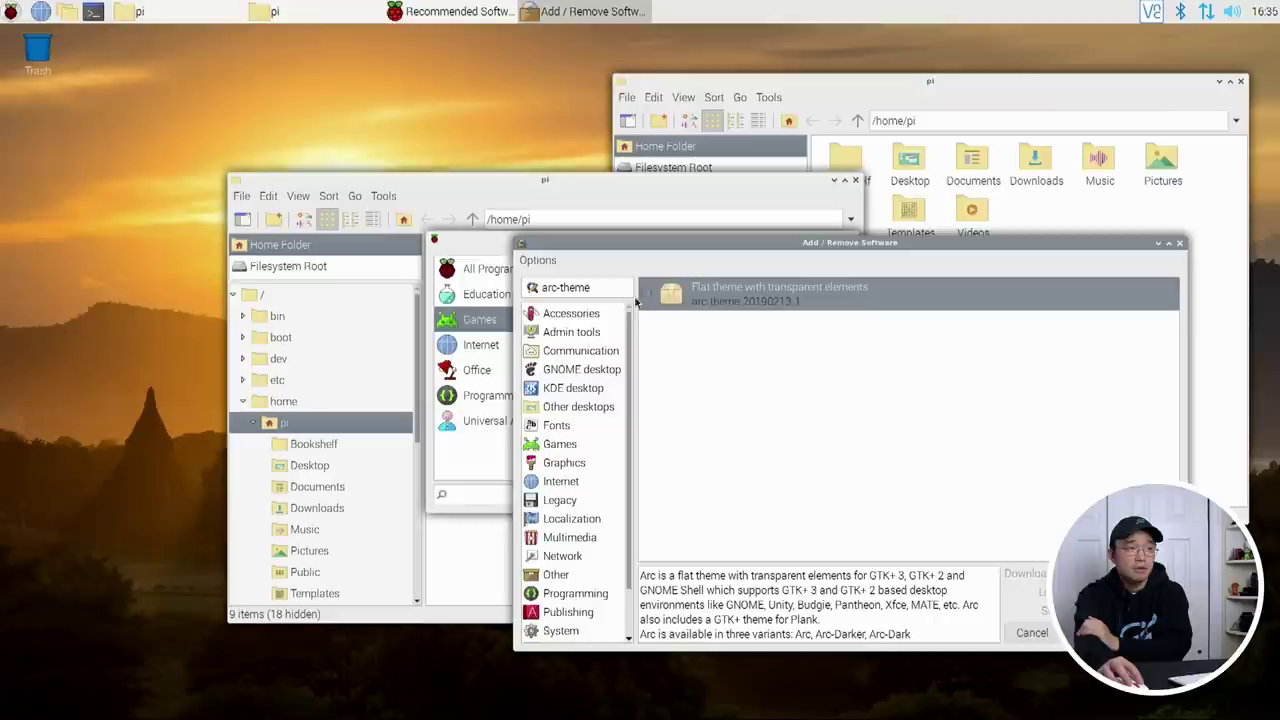
pyautogui.click(647, 296)
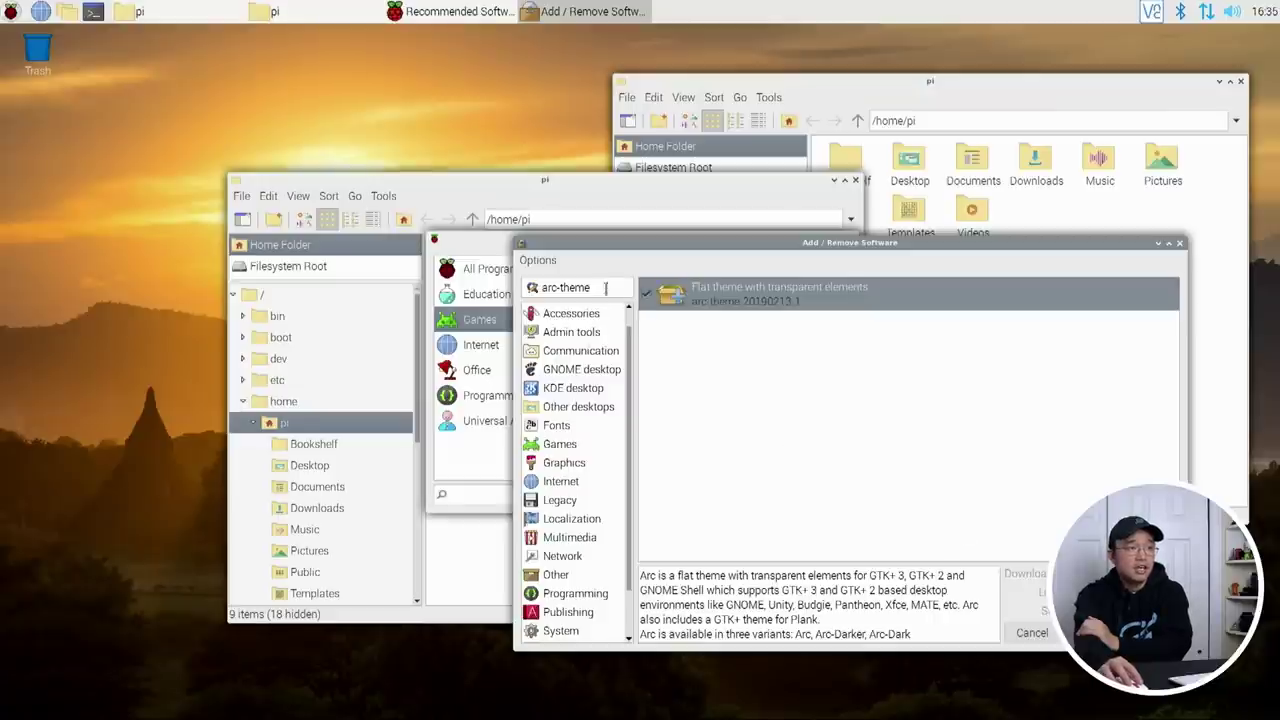
# Step: Replace the search text with 'breeze' and bring Recommended Software to the front
pyautogui.tripleClick(590, 288)
pyautogui.write('bree')
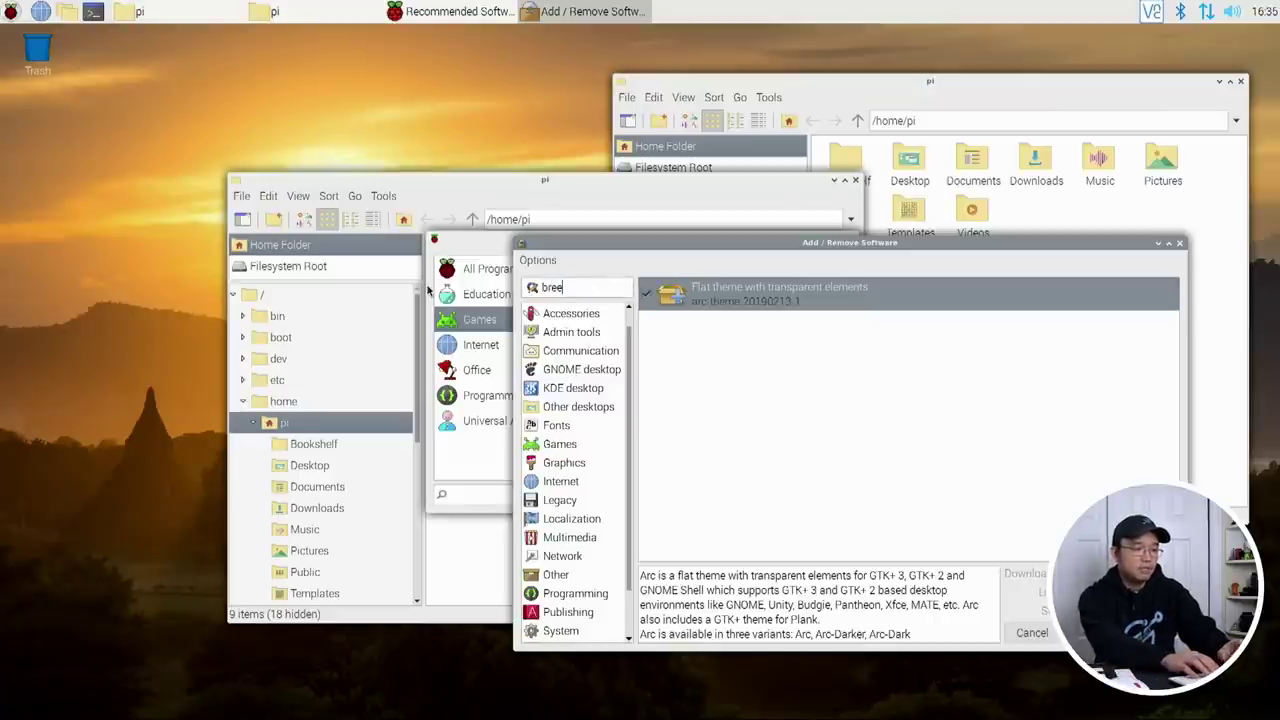
pyautogui.write('ze')
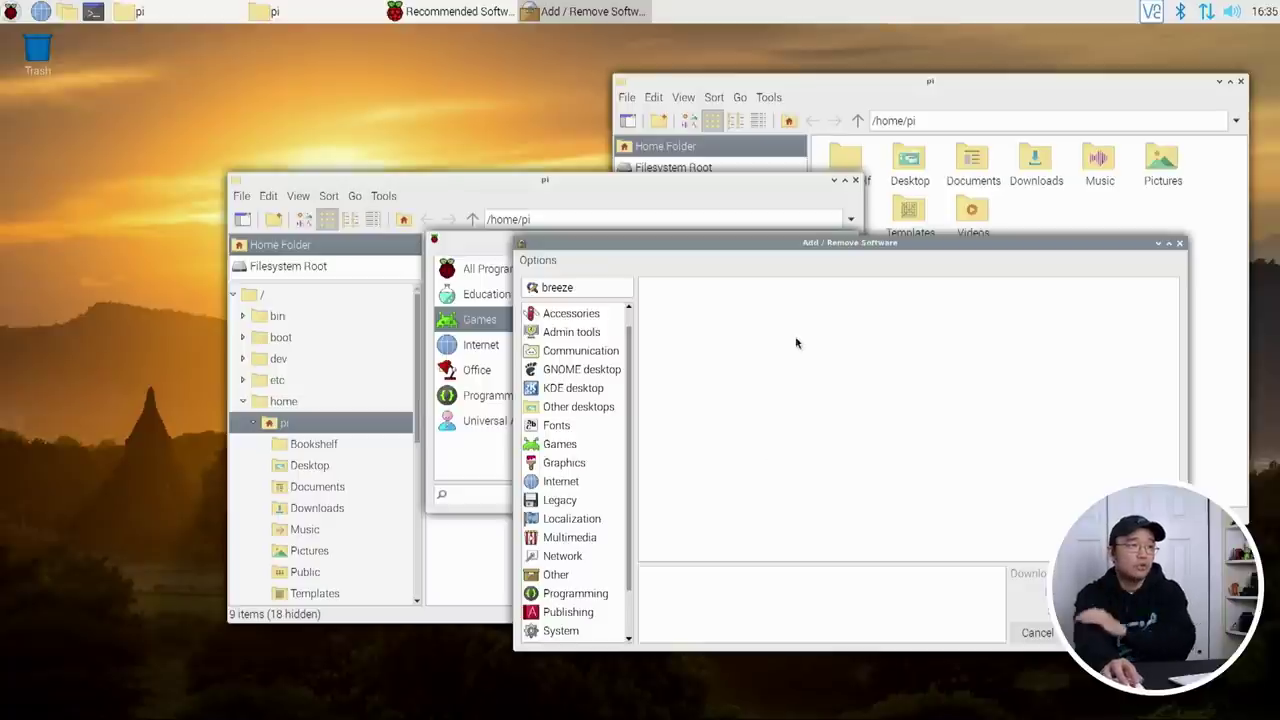
pyautogui.click(481, 253)
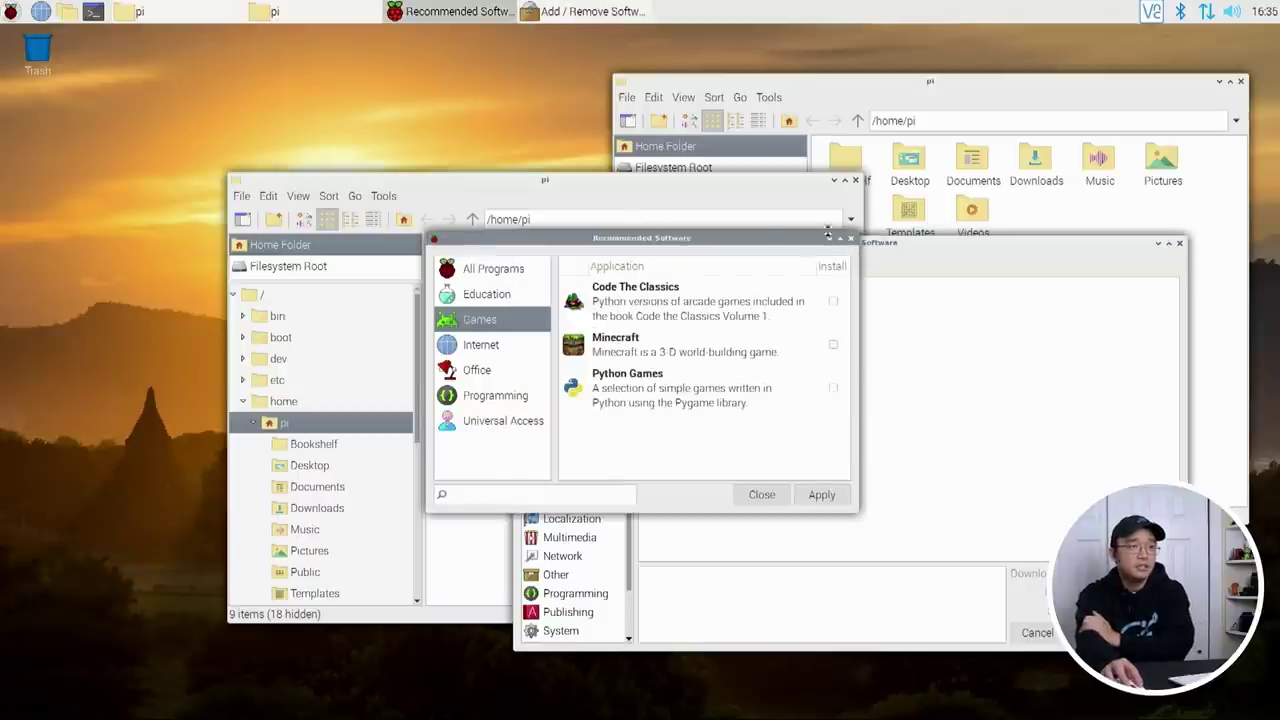
# Step: Close the Recommended Software catalogue and move the Add / Remove Software window up and left
pyautogui.click(854, 239)
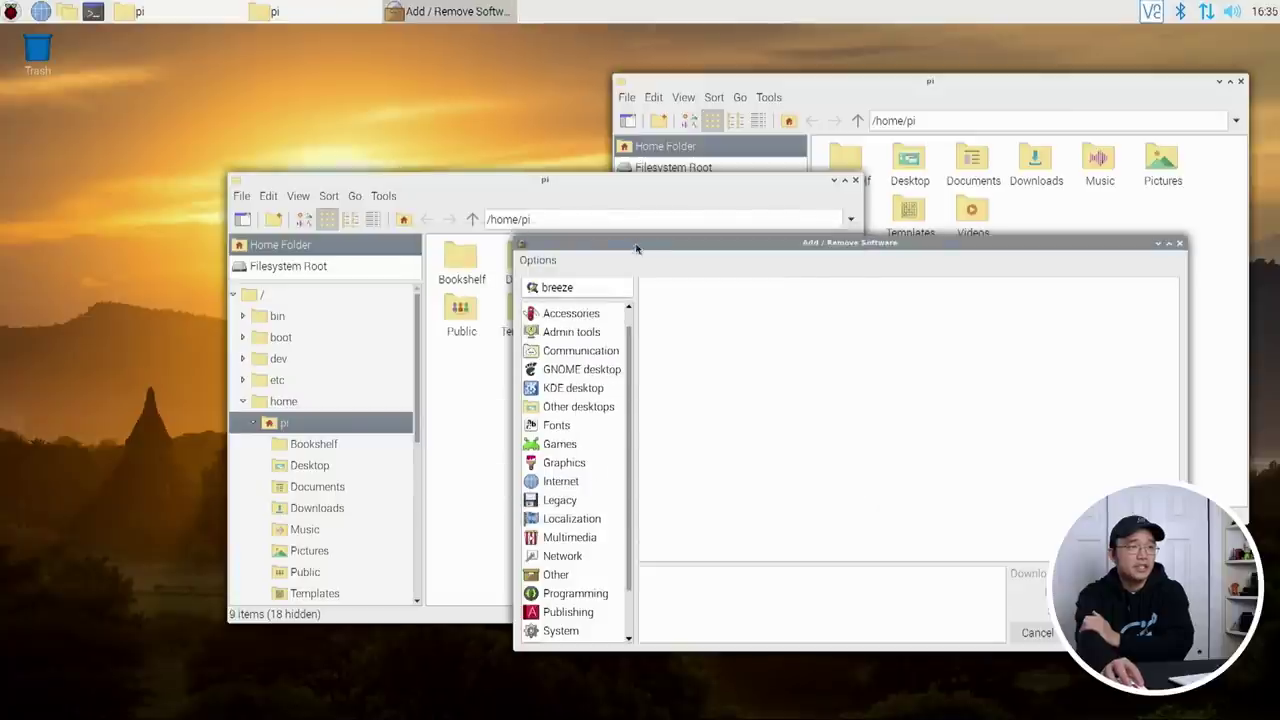
pyautogui.moveTo(637, 244); pyautogui.dragTo(410, 180)
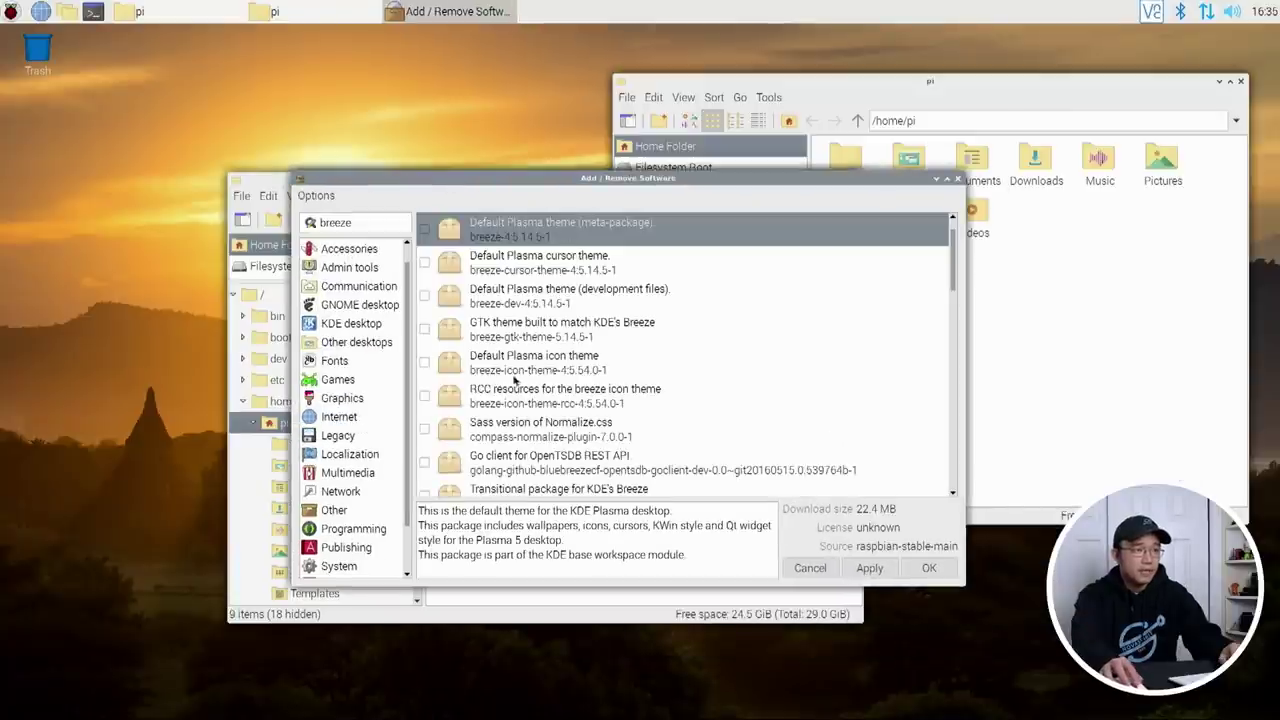
pyautogui.scroll(-2, 538, 344)
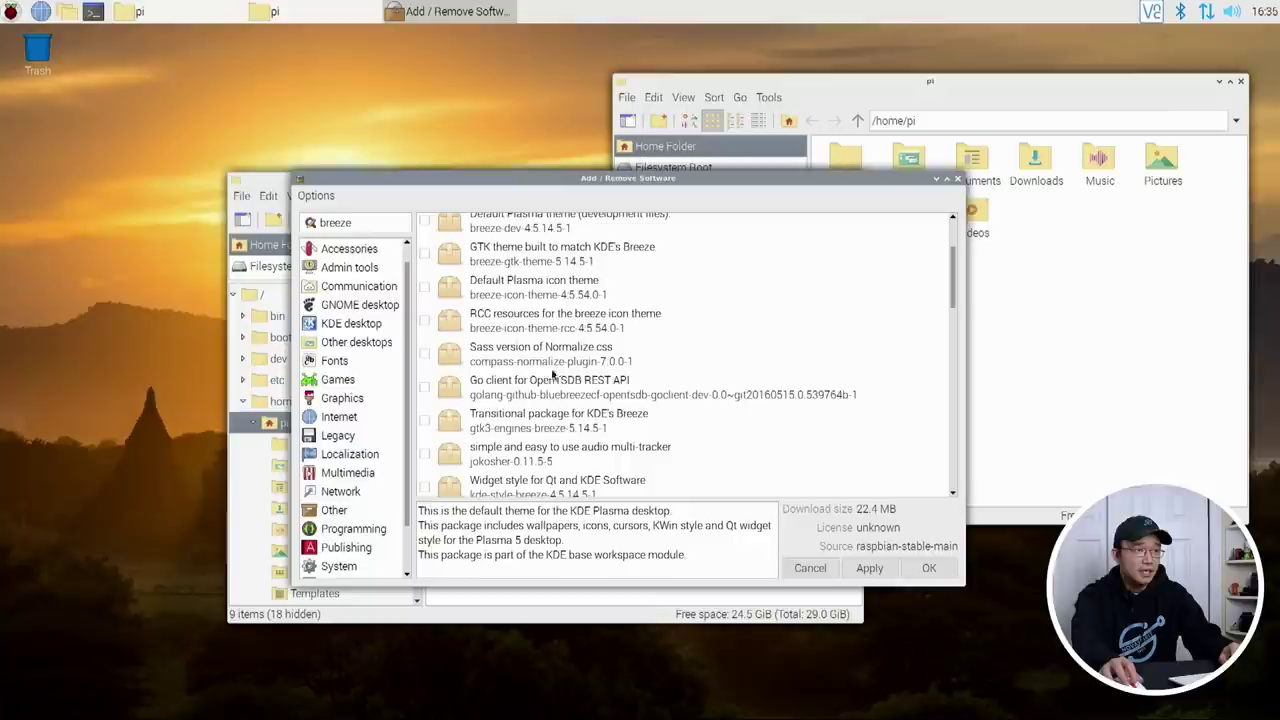
pyautogui.scroll(3, 570, 416)
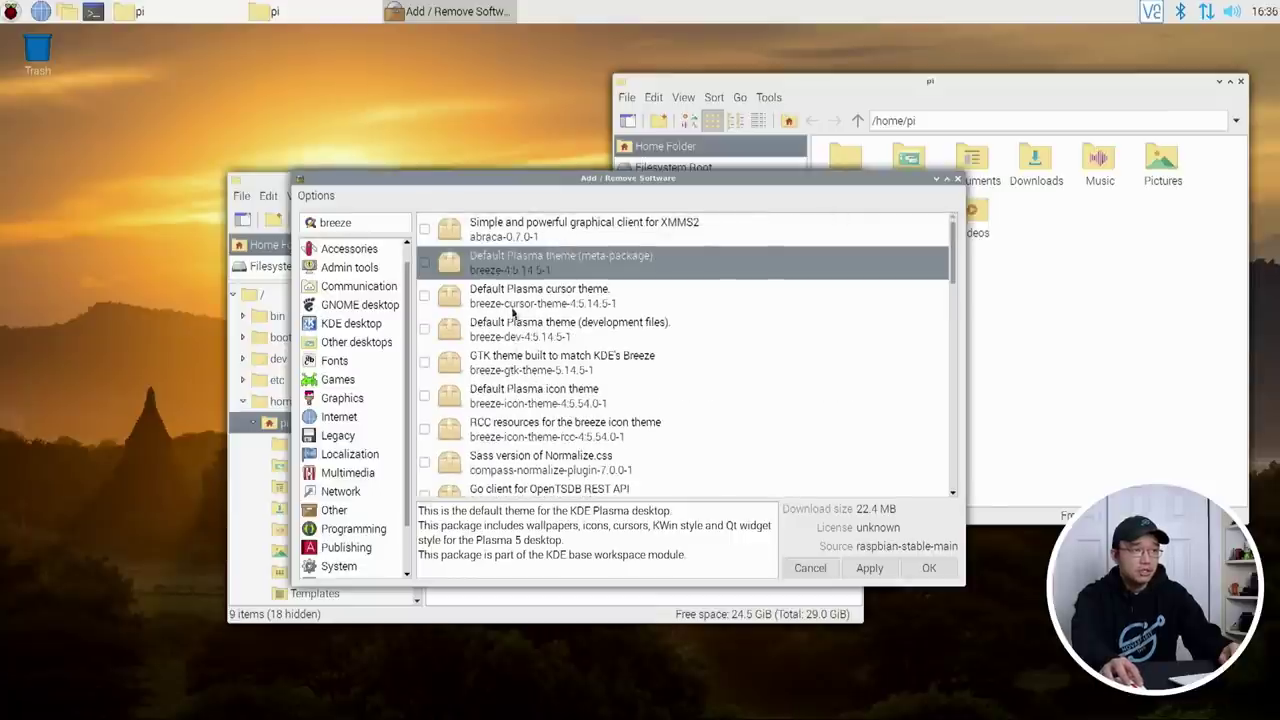
# Step: Mark breeze-cursor-theme for installation and install it, entering the user password
pyautogui.click(421, 297)
pyautogui.click(424, 296)
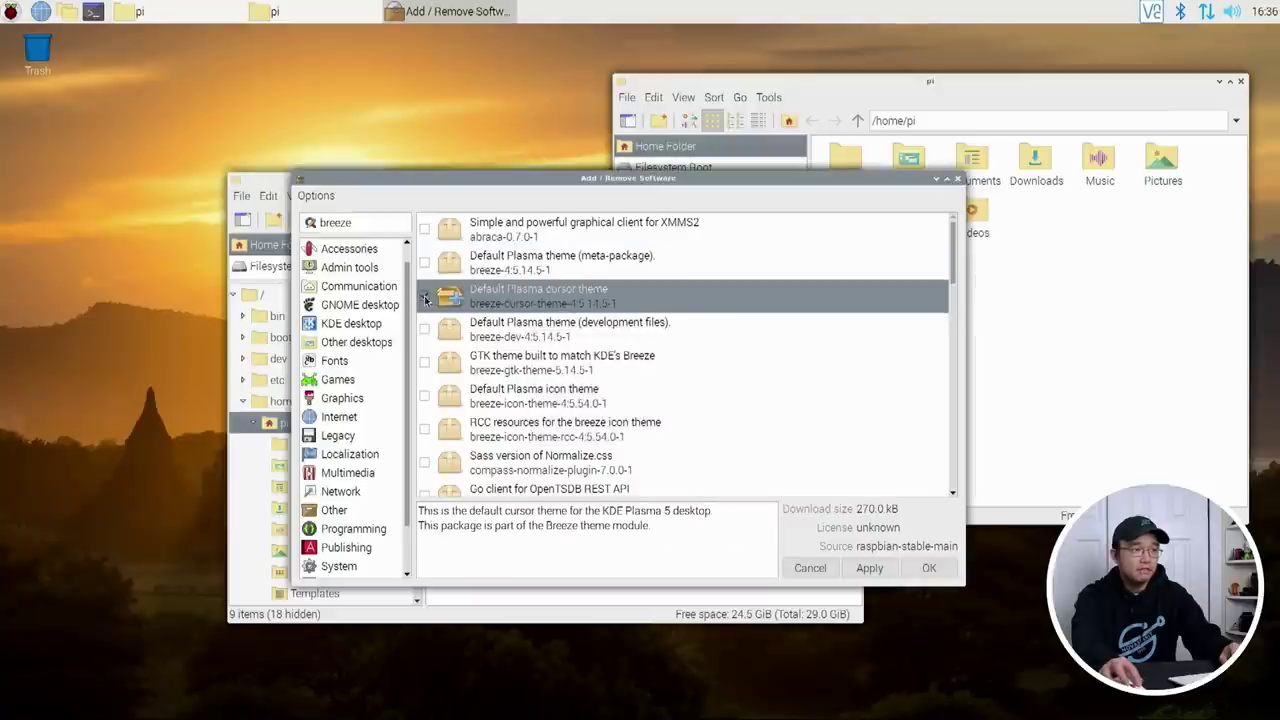
pyautogui.click(929, 567)
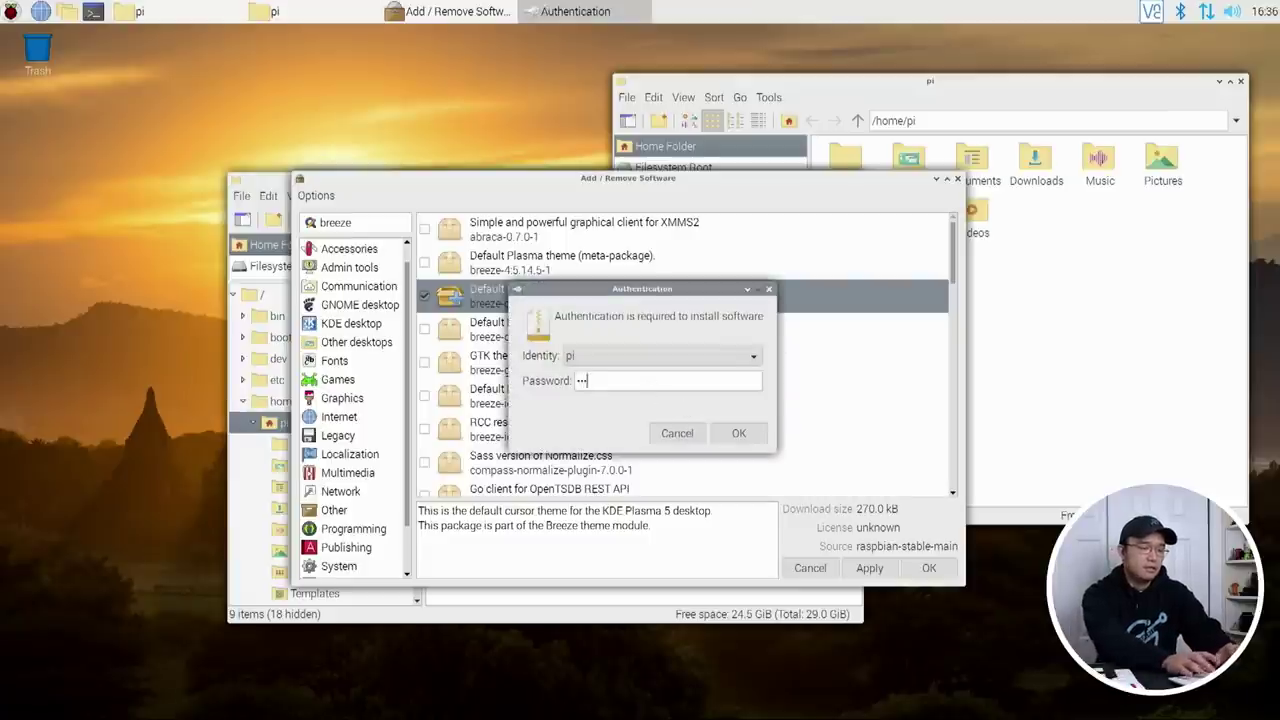
pyautogui.write('raspberry')
pyautogui.press('Return')
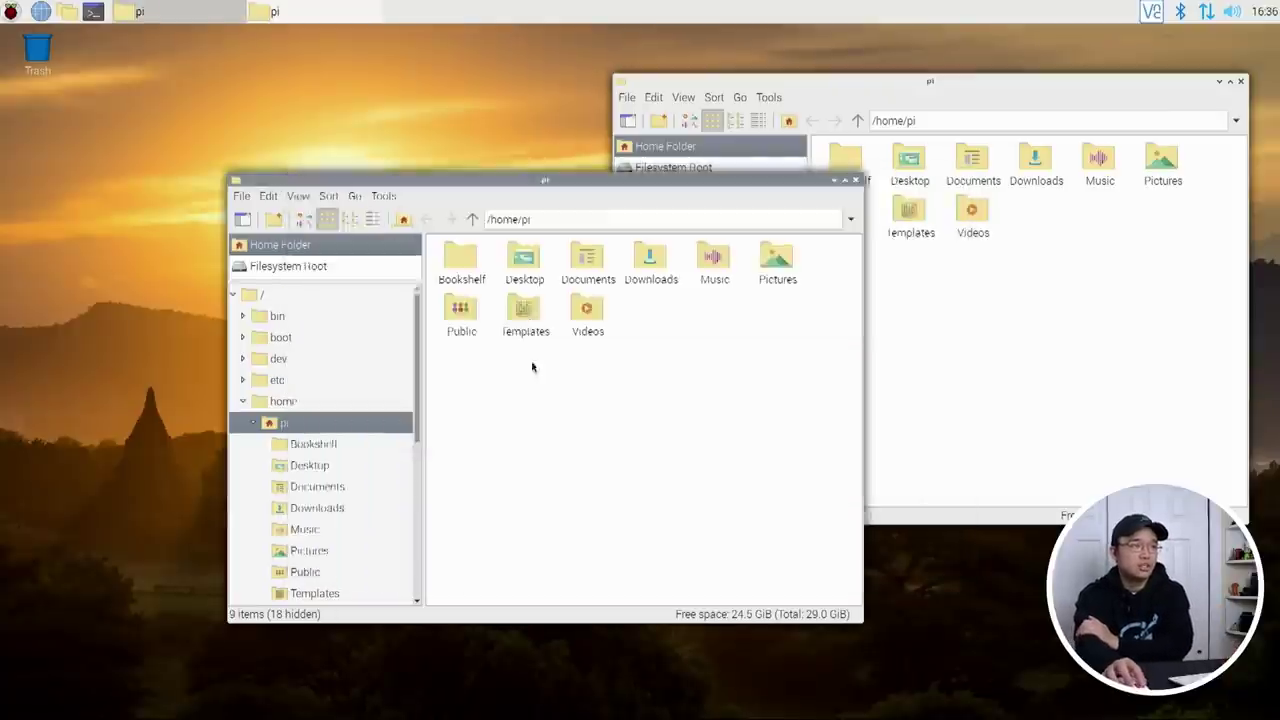
pyautogui.click(10, 12)
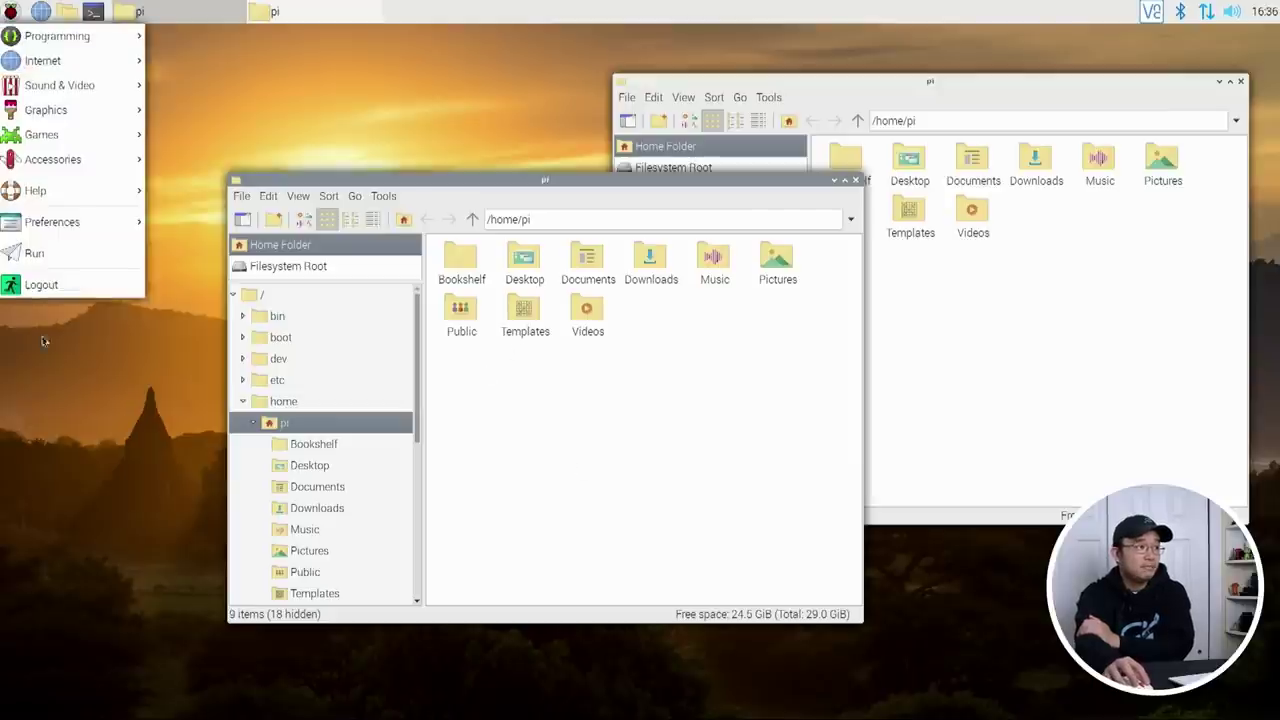
# Step: Apply Arc-Dark widget and window-border themes with the Breeze cursor in Customize Look and Feel
pyautogui.moveTo(60, 221)
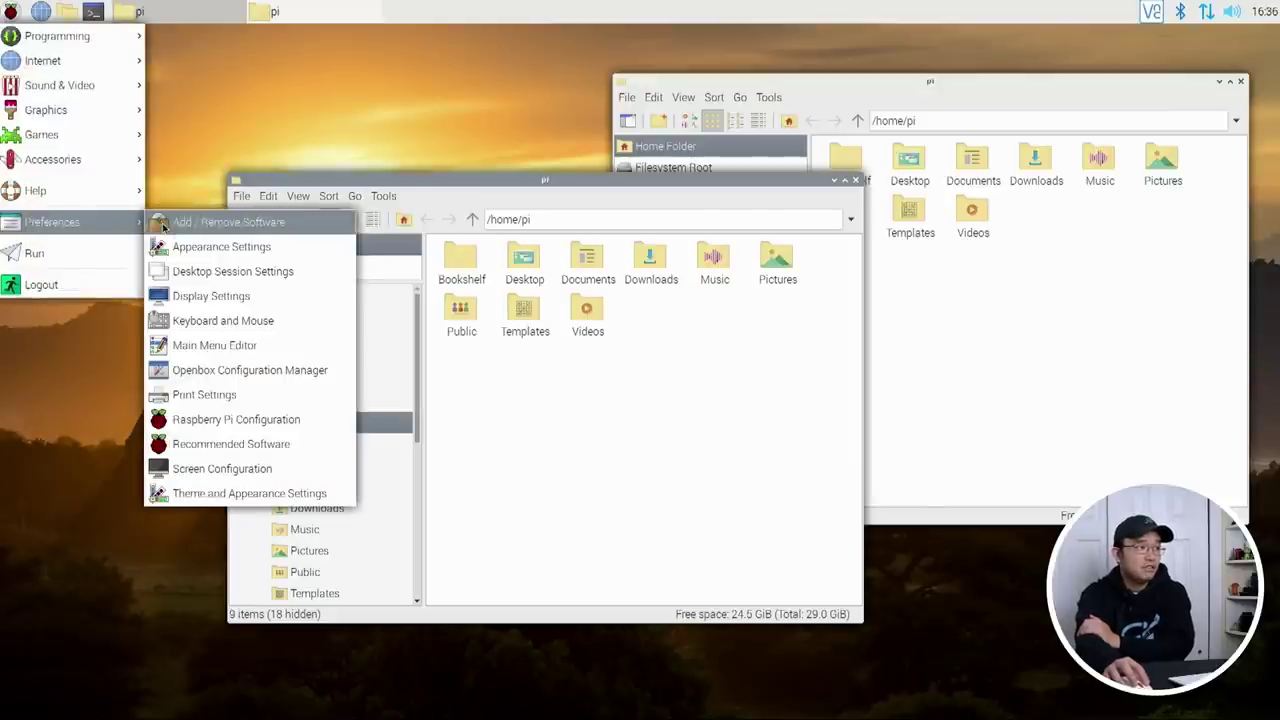
pyautogui.click(258, 493)
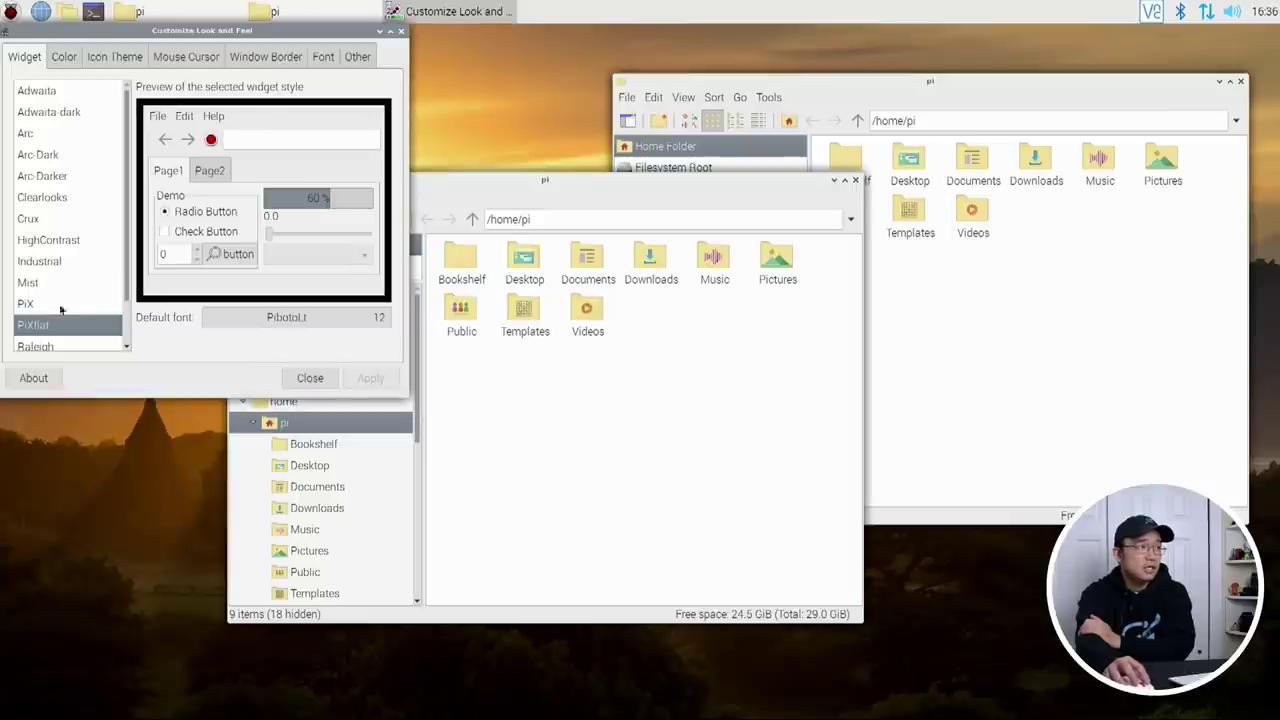
pyautogui.click(33, 153)
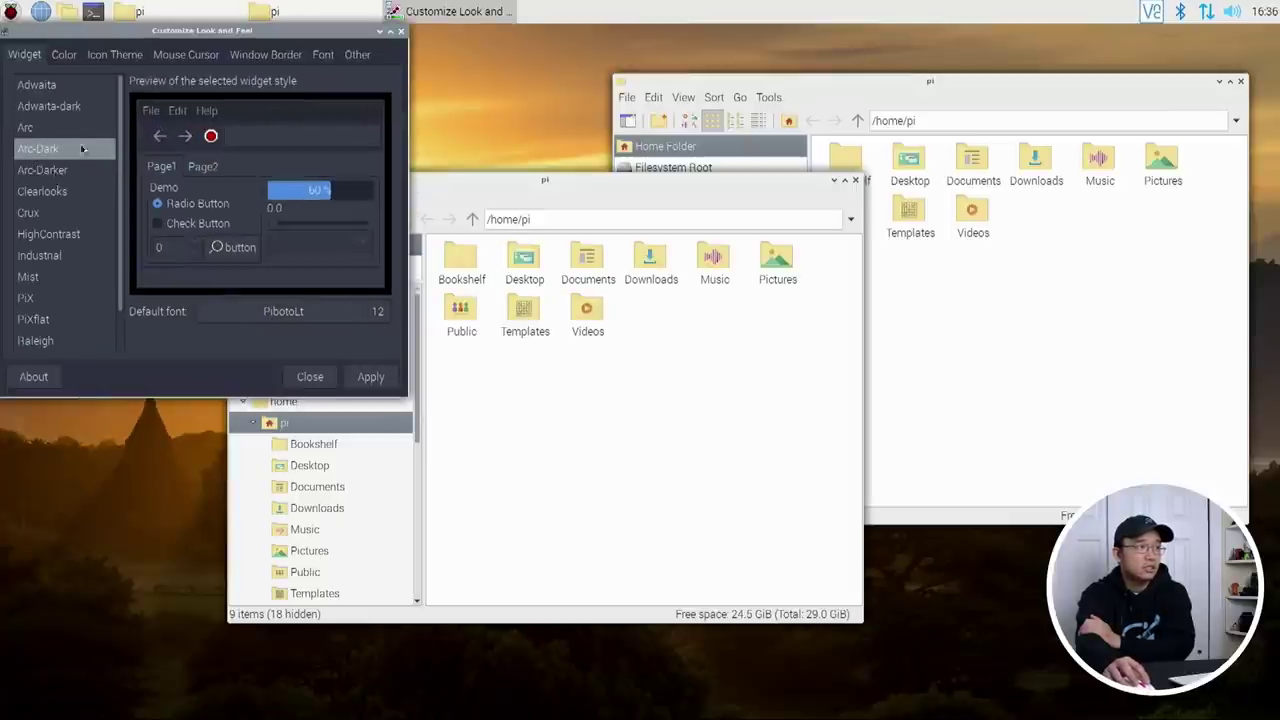
pyautogui.click(250, 58)
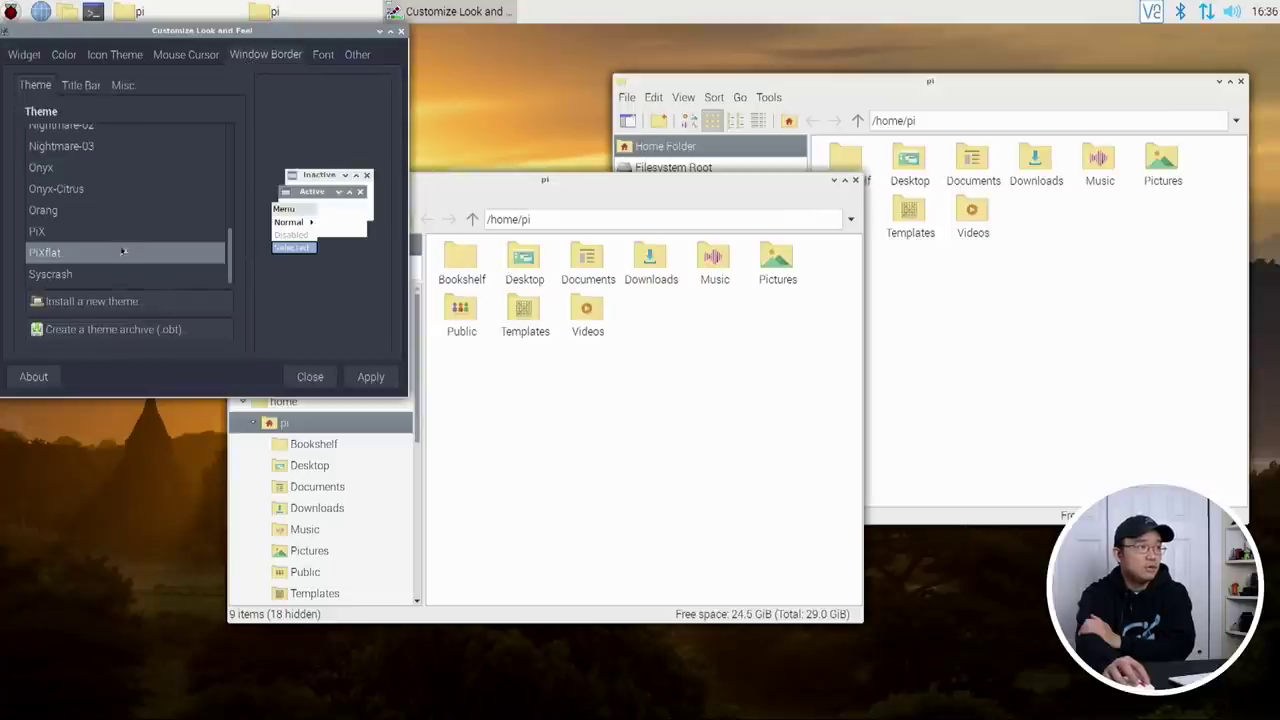
pyautogui.scroll(10, 74, 210)
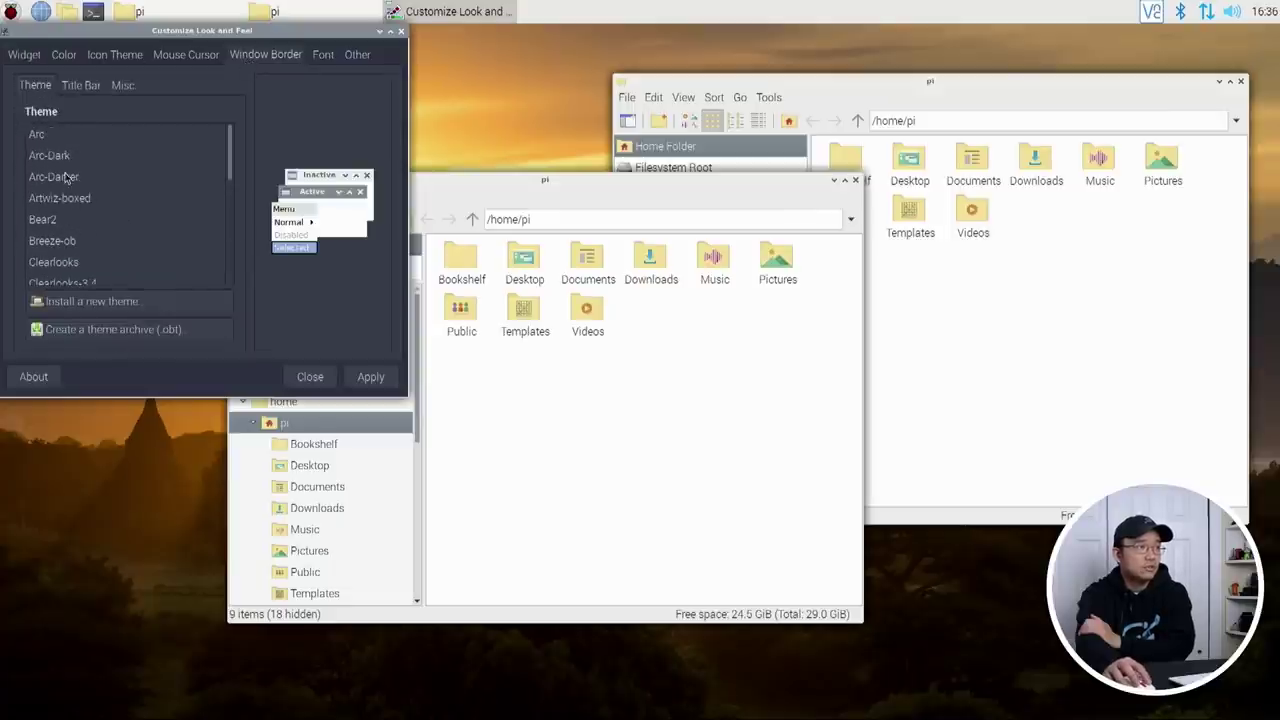
pyautogui.click(62, 158)
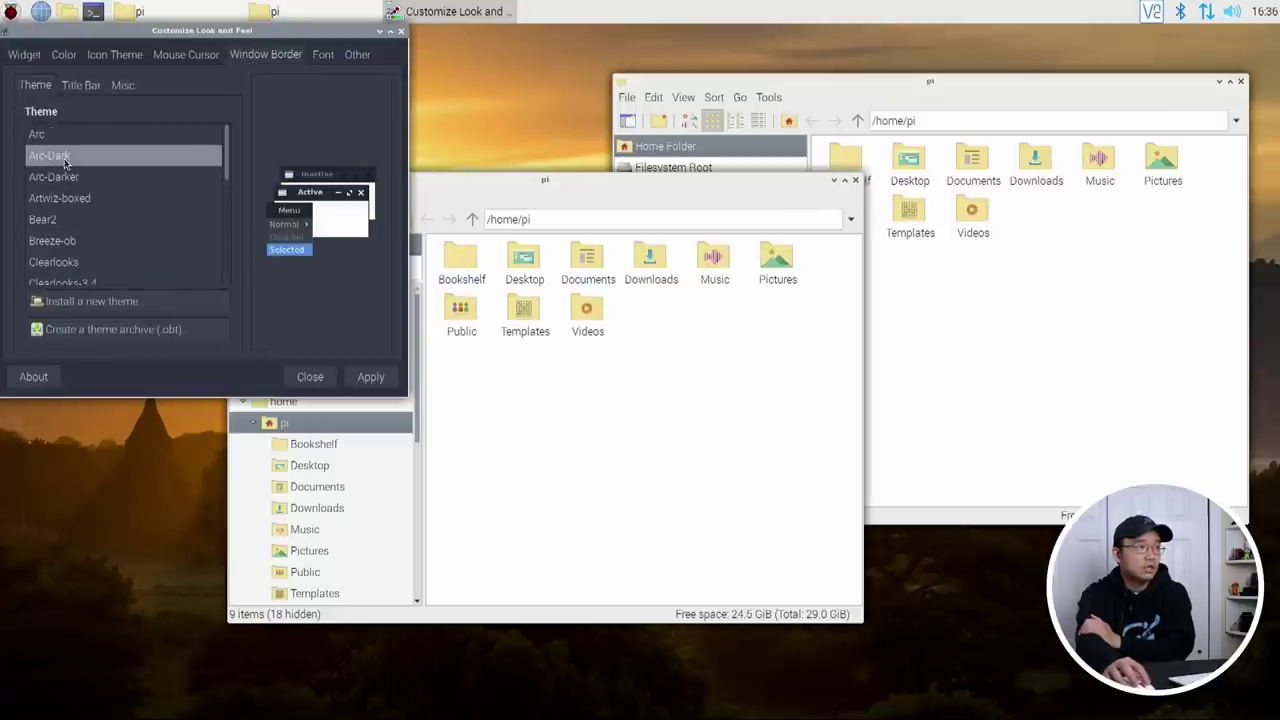
pyautogui.click(186, 57)
pyautogui.click(33, 107)
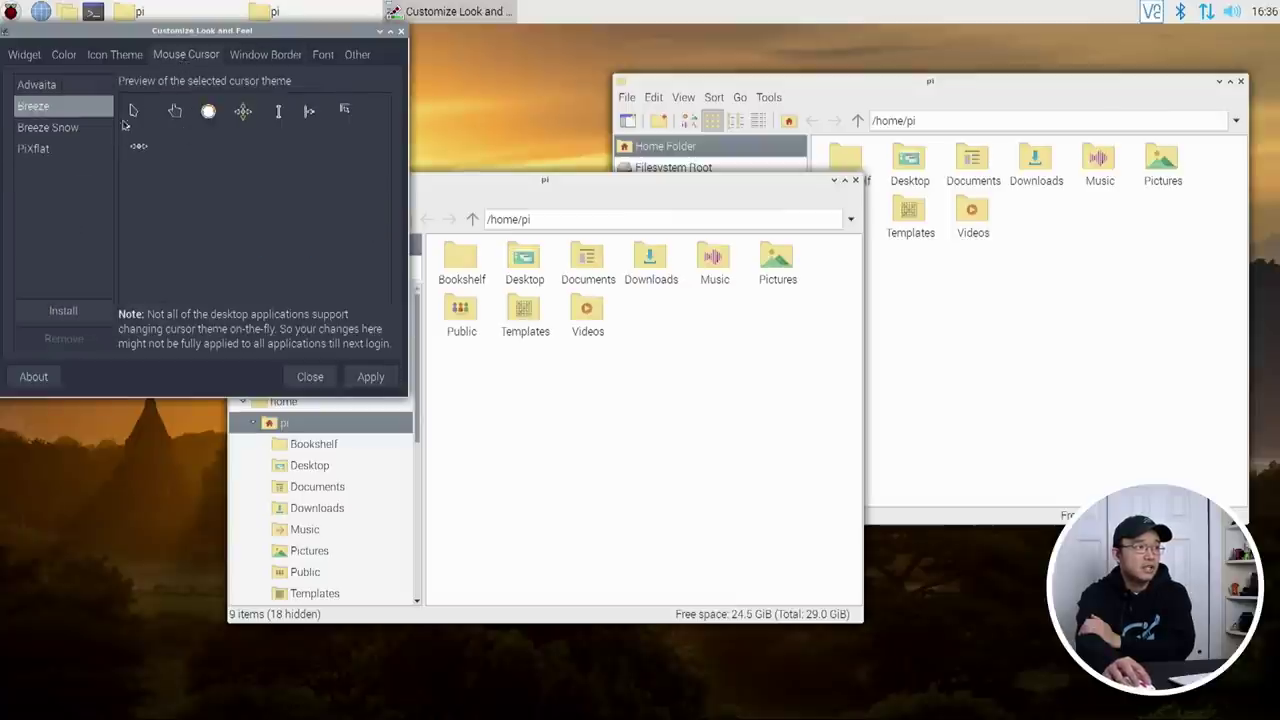
pyautogui.click(370, 377)
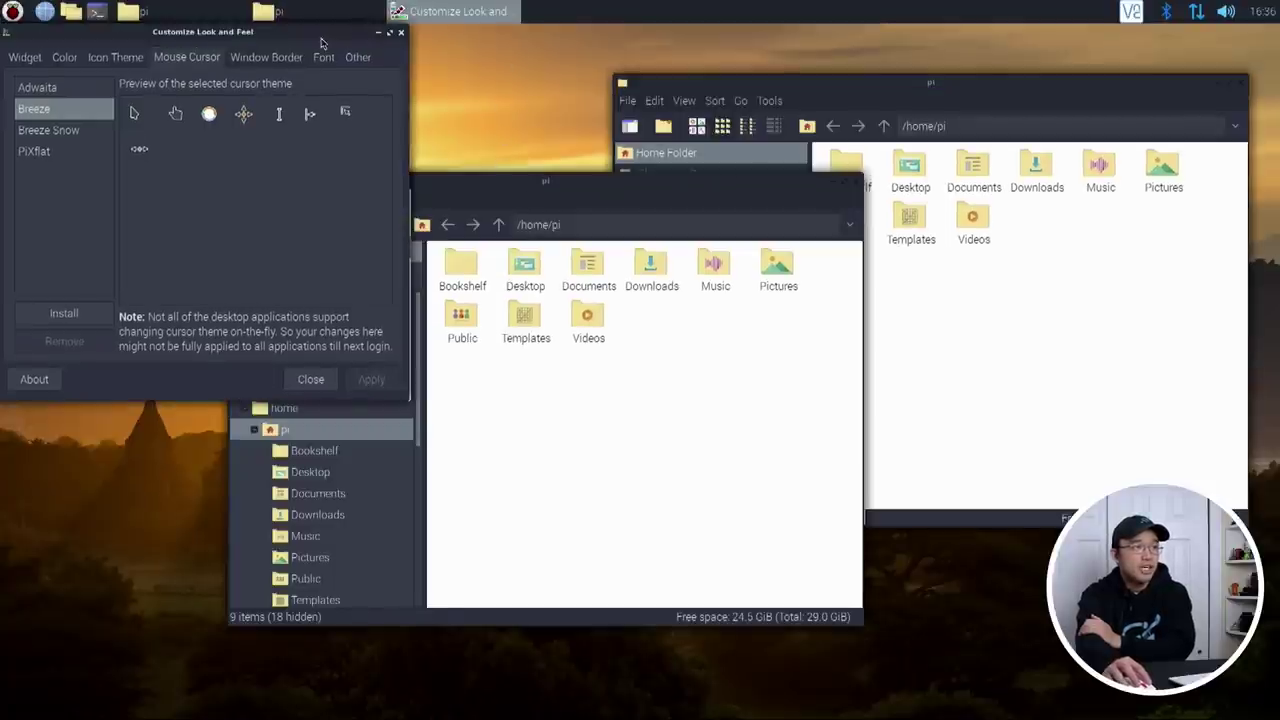
# Step: Rearrange the windows, then close both file manager windows and the look-and-feel settings
pyautogui.moveTo(322, 40); pyautogui.dragTo(344, 92)
pyautogui.moveTo(557, 177); pyautogui.dragTo(580, 169)
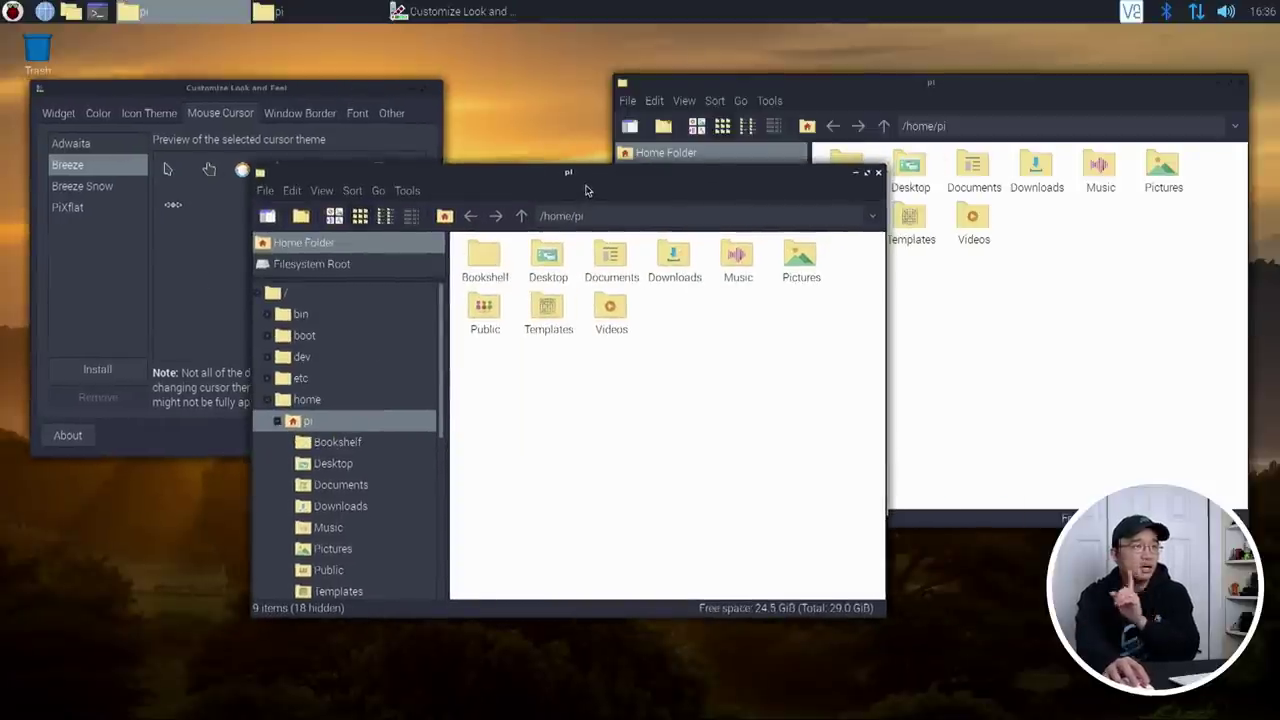
pyautogui.click(270, 94)
pyautogui.moveTo(294, 96); pyautogui.dragTo(424, 96)
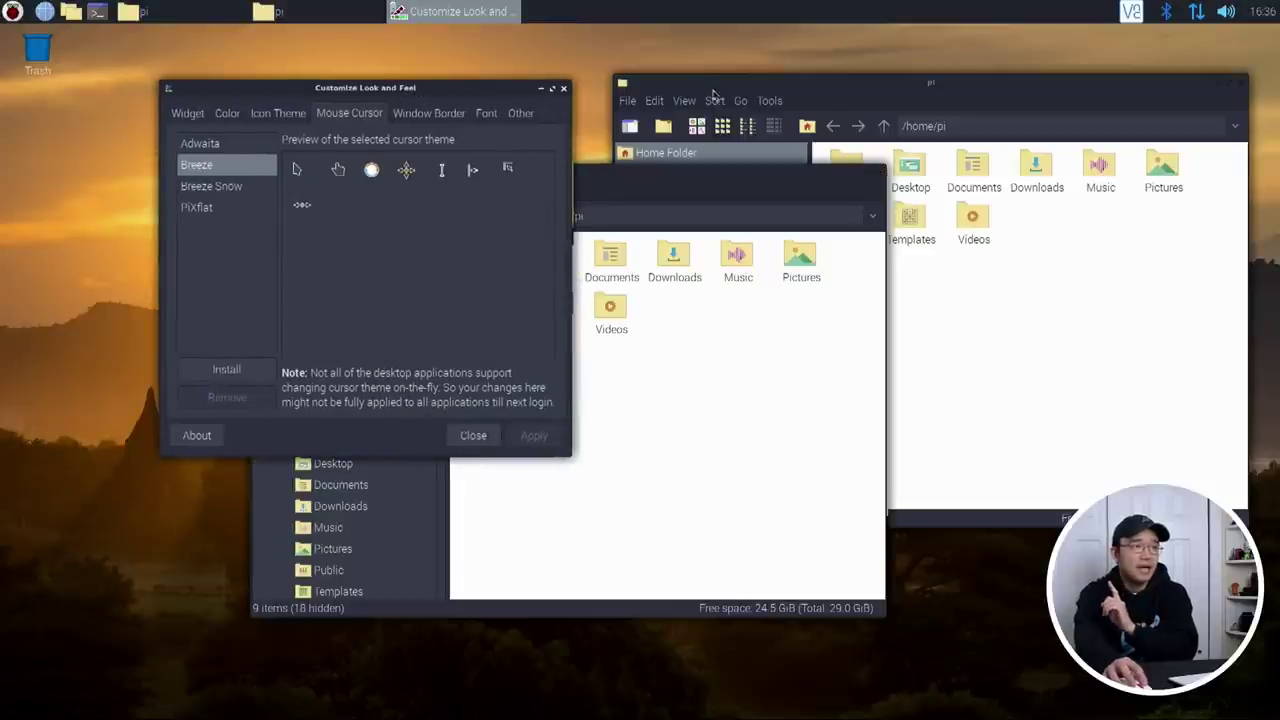
pyautogui.click(778, 172)
pyautogui.click(878, 178)
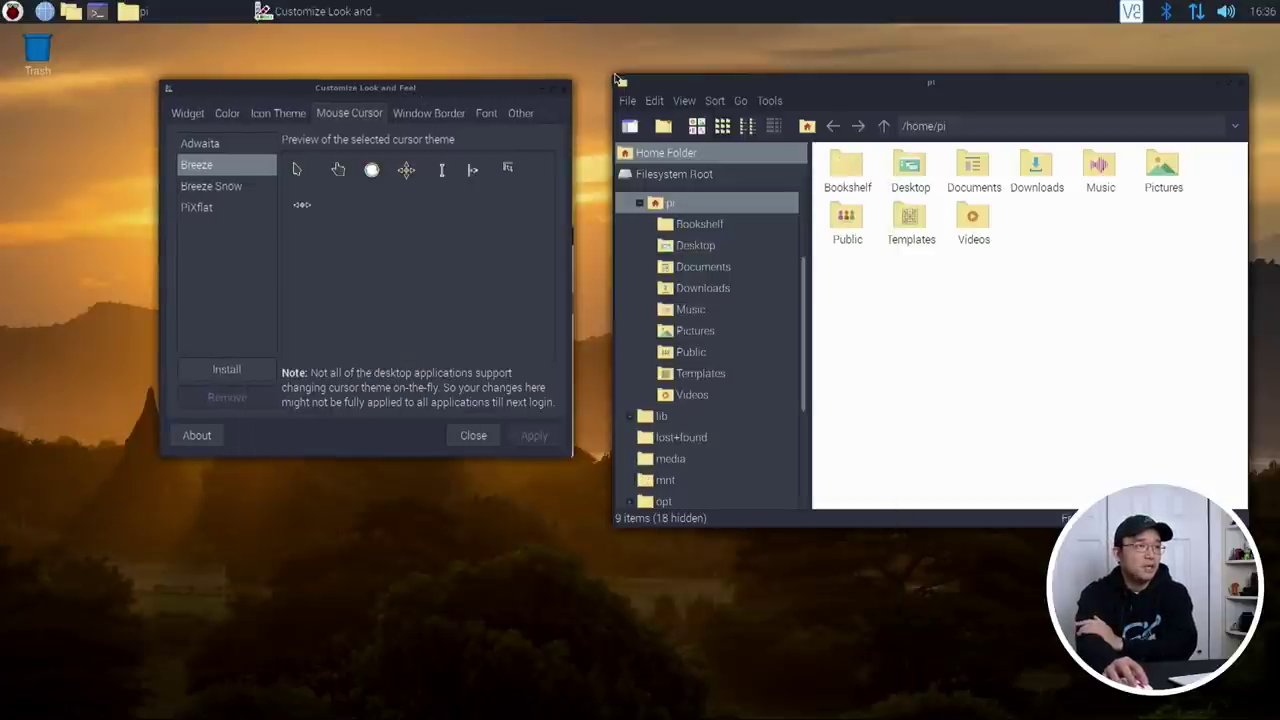
pyautogui.hotkey('alt', 'F4')
pyautogui.click(1241, 86)
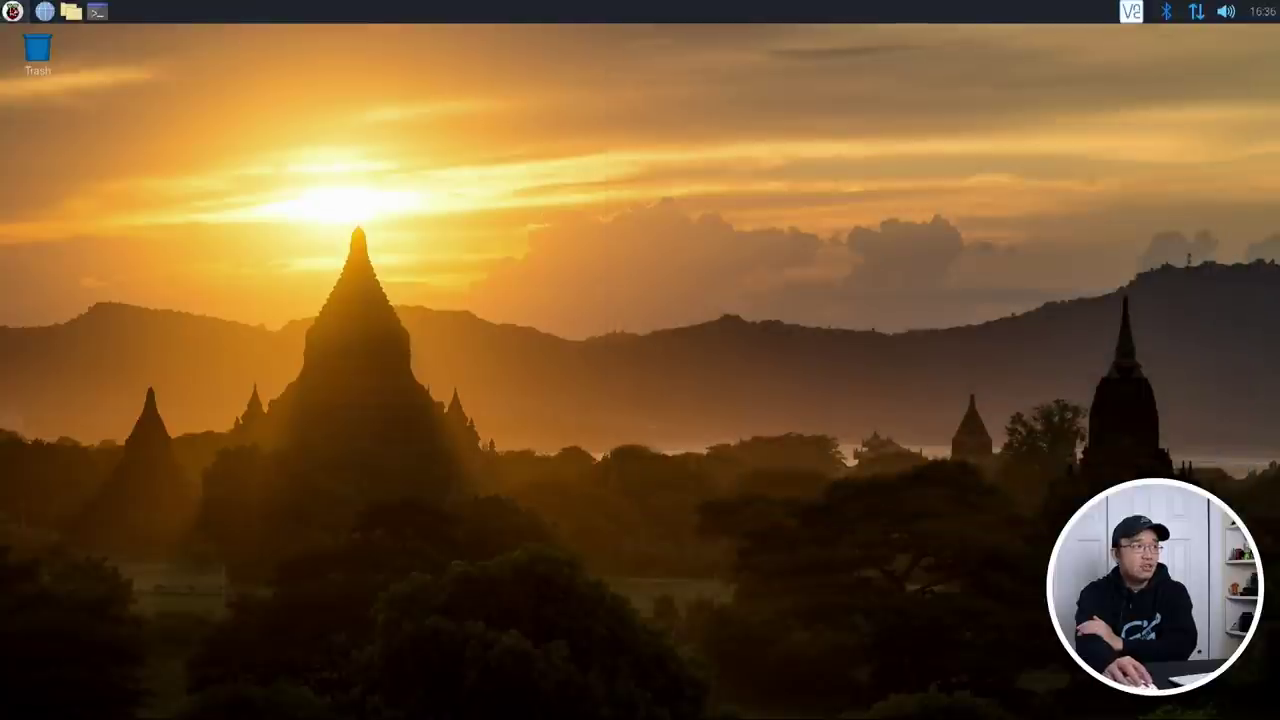
# Step: Open the Raspberry main menu, browse the Help and Preferences submenus, then dismiss it
pyautogui.press('super')
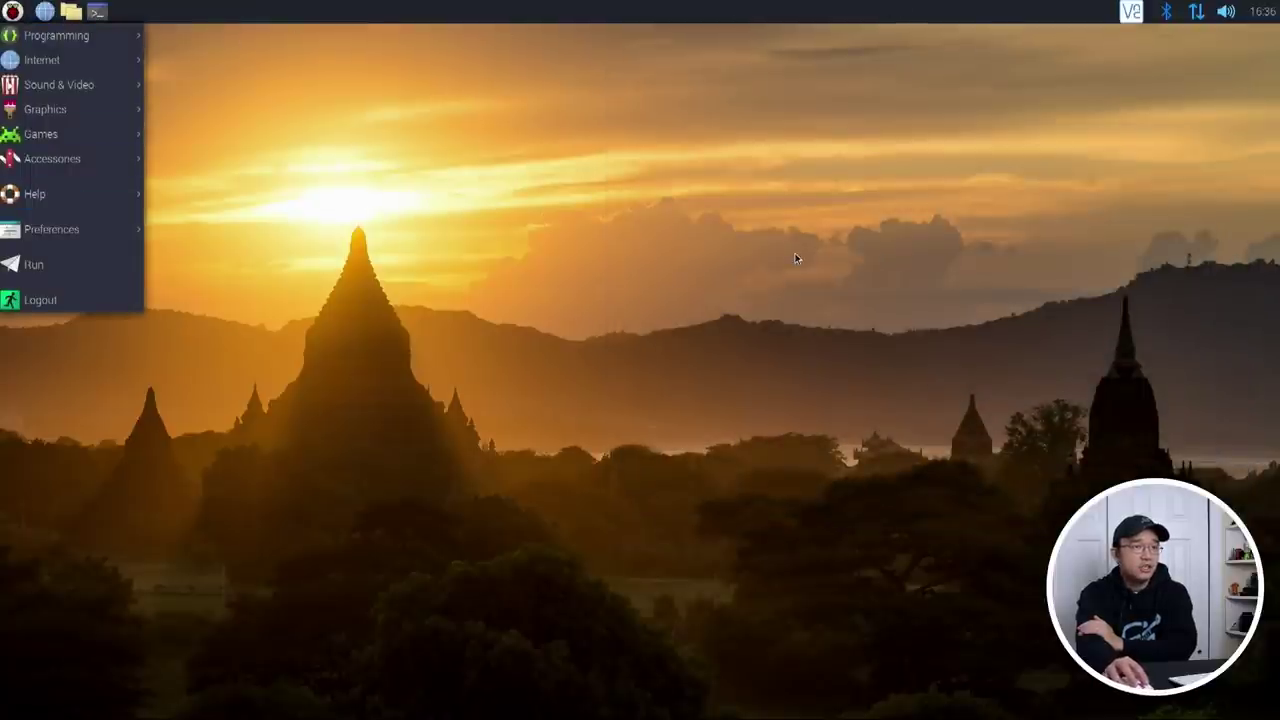
pyautogui.moveTo(90, 131)
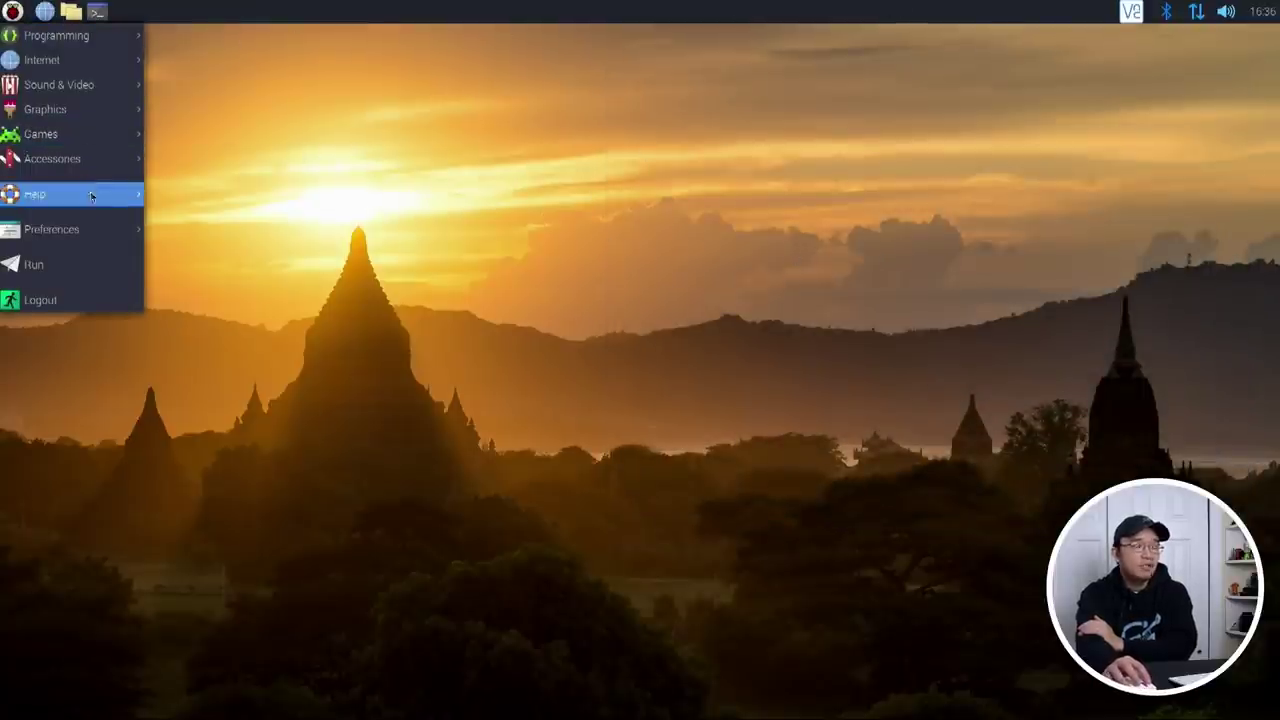
pyautogui.moveTo(90, 191)
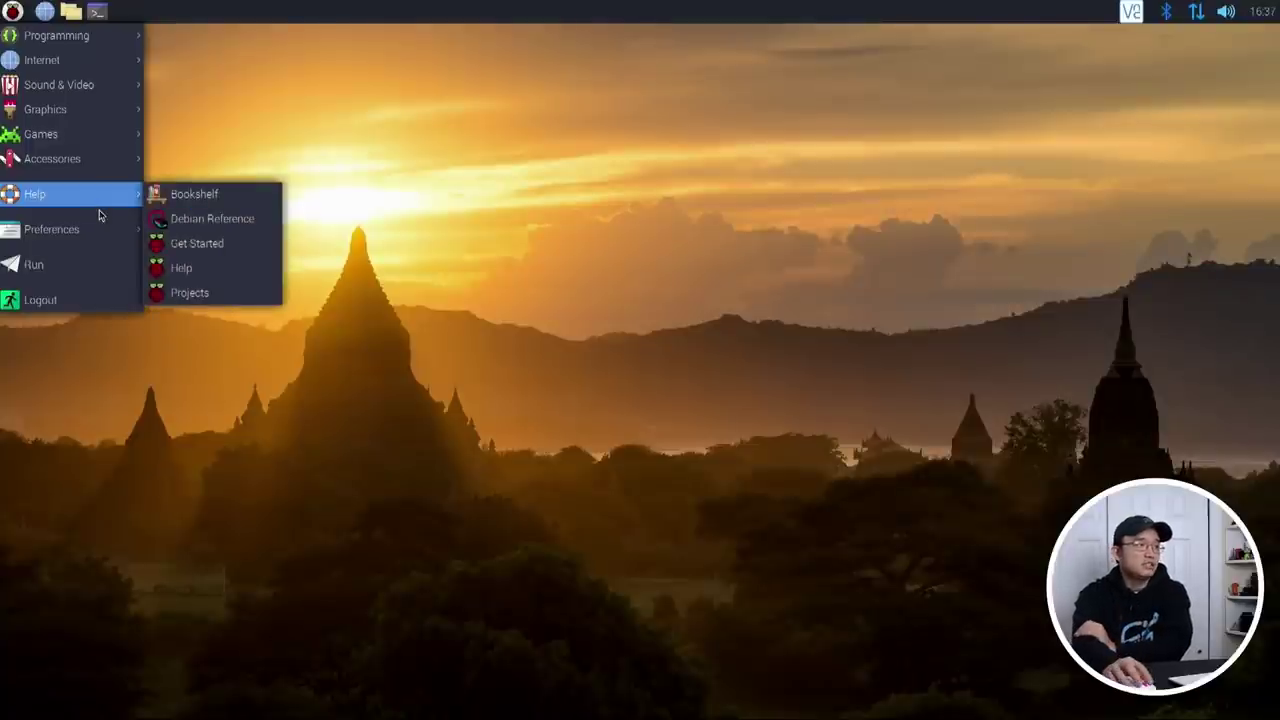
pyautogui.moveTo(107, 231)
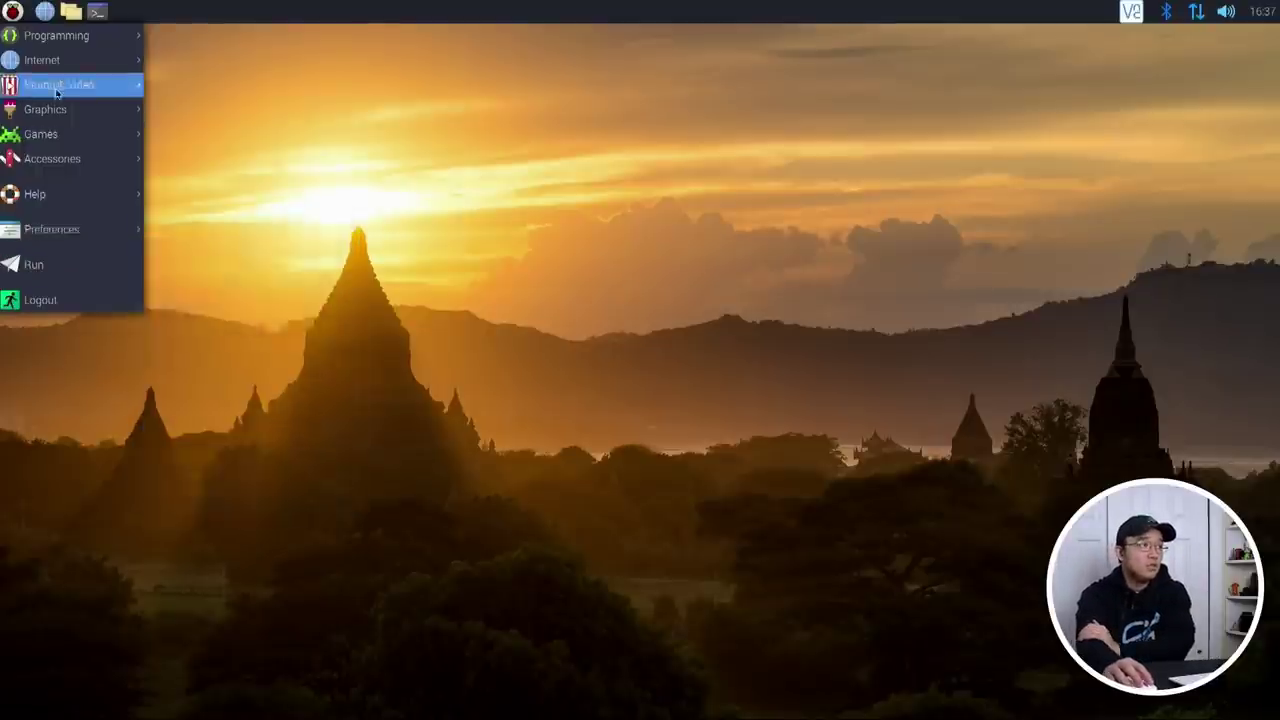
pyautogui.click(97, 13)
# Step: Open a terminal with enlarged text and try sudo apt install gnome-software-center
pyautogui.click(97, 13)
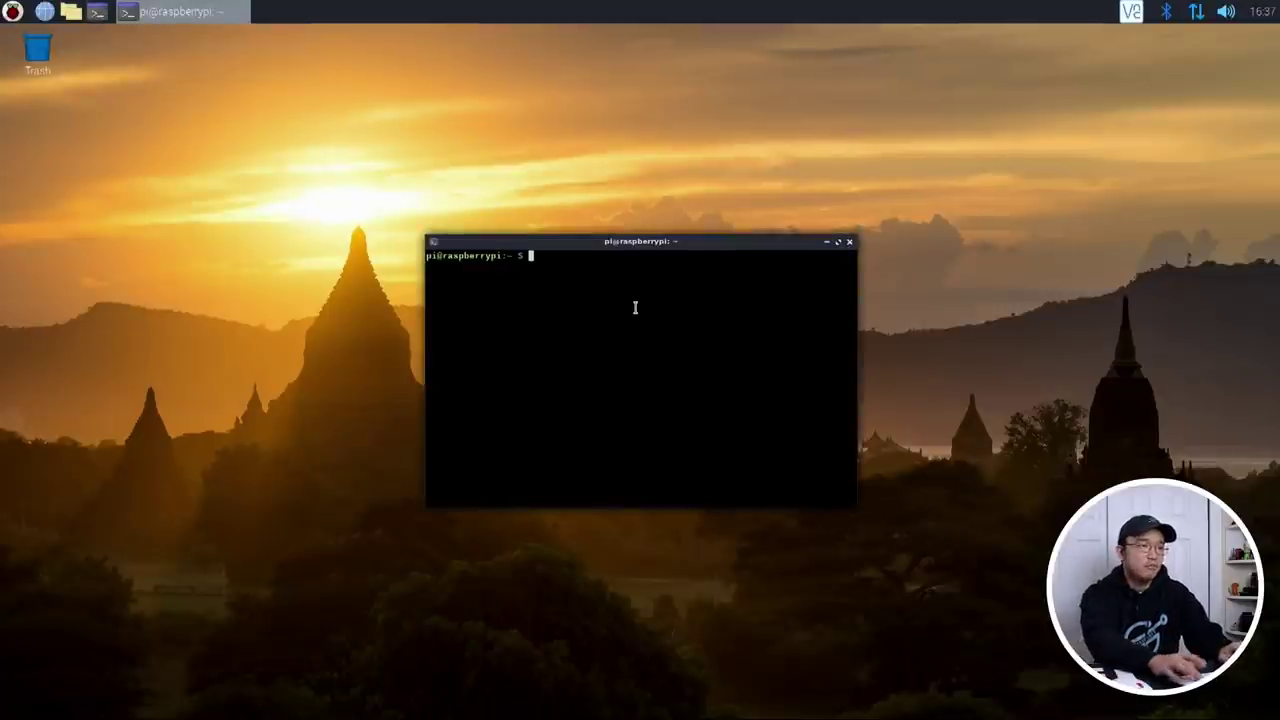
pyautogui.hotkey('ctrl', '+')
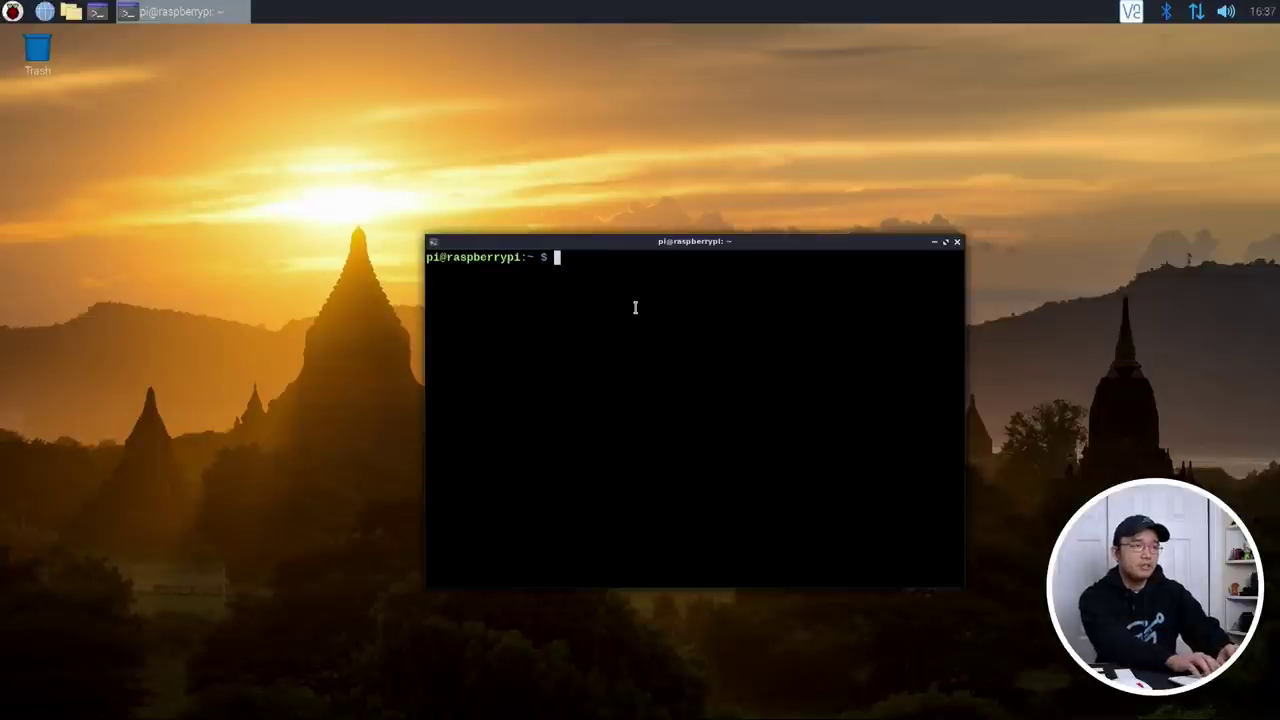
pyautogui.write('sudo apt install ')
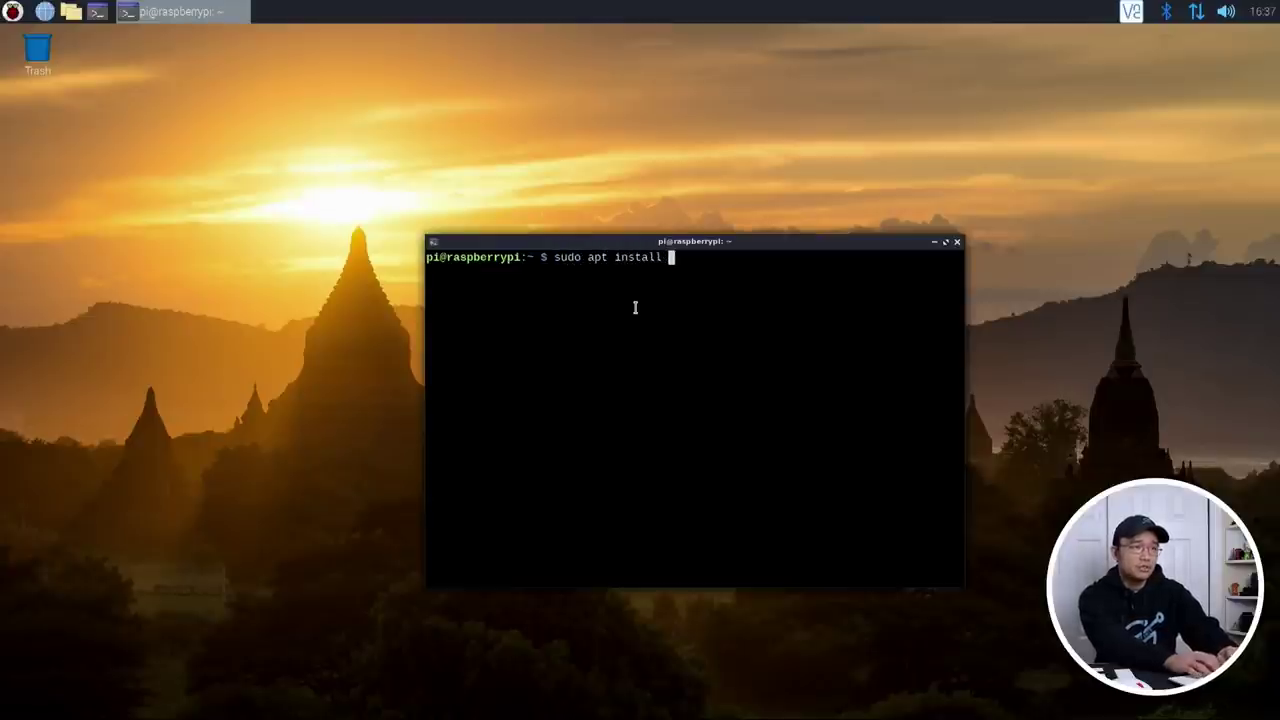
pyautogui.write('gnome-softwar')
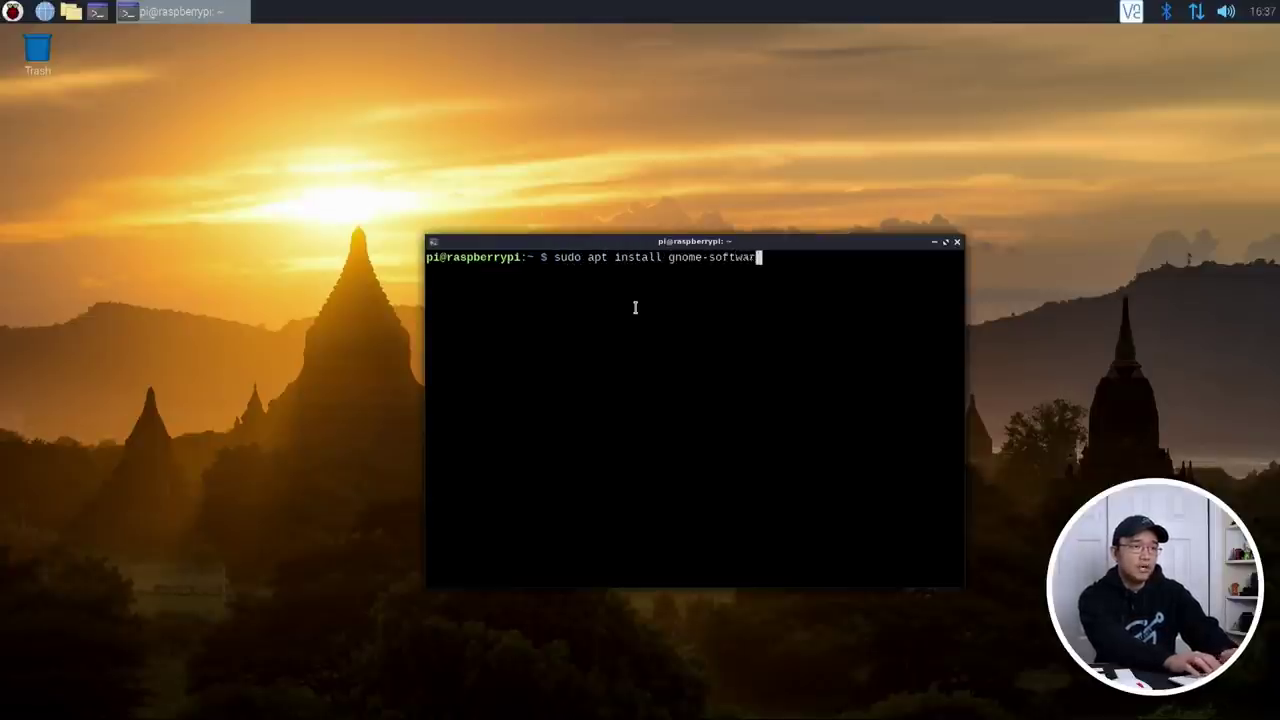
pyautogui.write('e-cen')
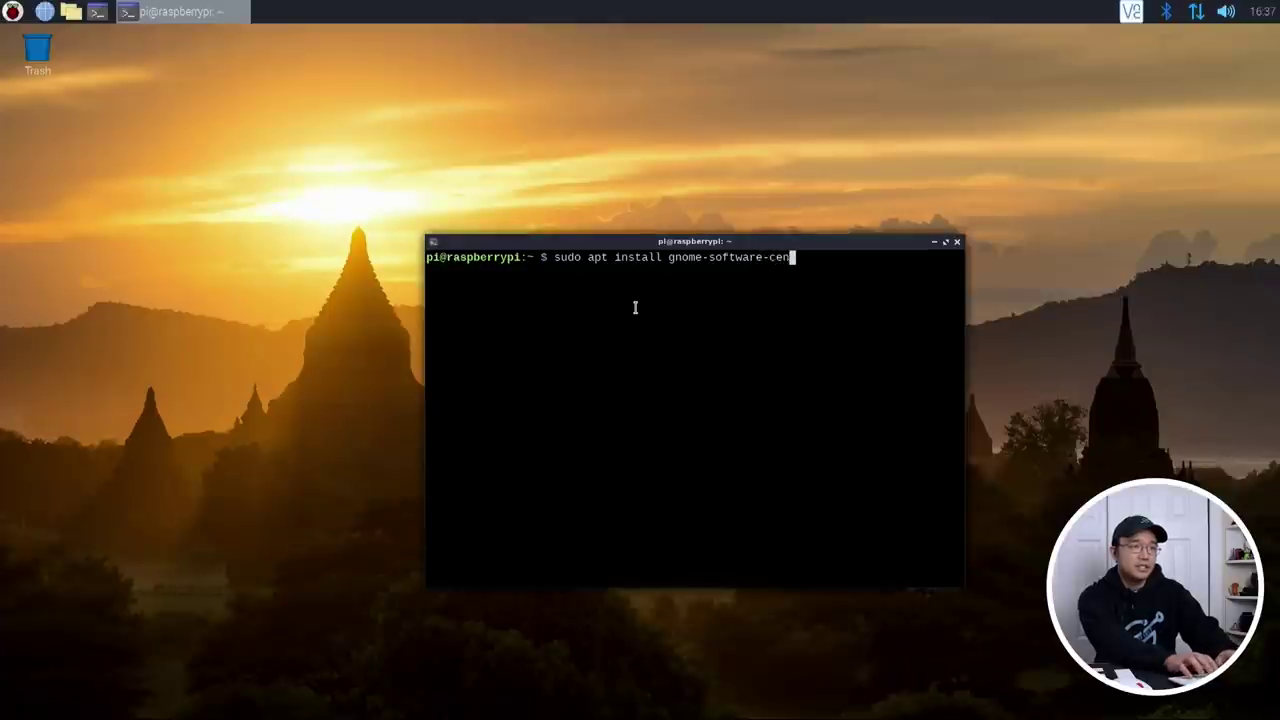
pyautogui.write('ter')
pyautogui.press('Return')
# Step: Correct the command to sudo apt install gnome-software and confirm with y
pyautogui.press('Up')
pyautogui.press('BackSpace')
pyautogui.press('BackSpace')
pyautogui.press('BackSpace')
pyautogui.press('BackSpace')
pyautogui.press('BackSpace')
pyautogui.press('BackSpace')
pyautogui.press('BackSpace')
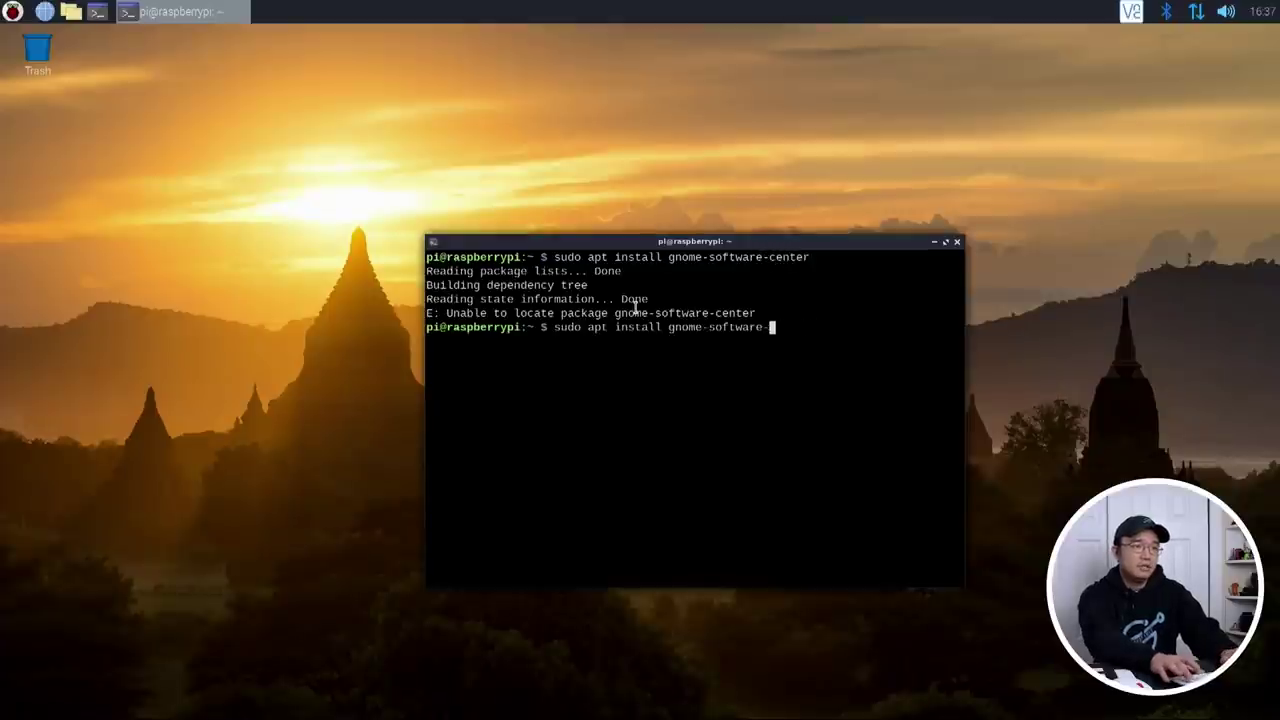
pyautogui.press('Tab')
pyautogui.press('Tab')
pyautogui.press('Return')
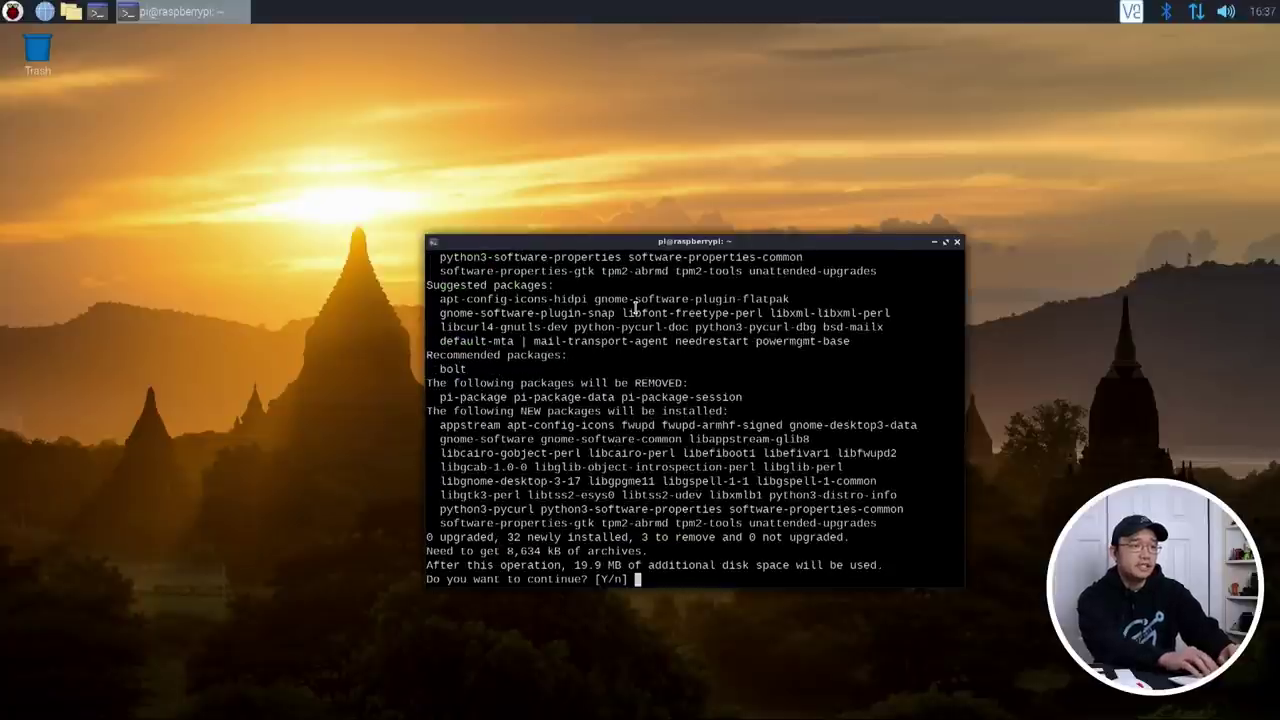
pyautogui.write('y')
pyautogui.press('Return')
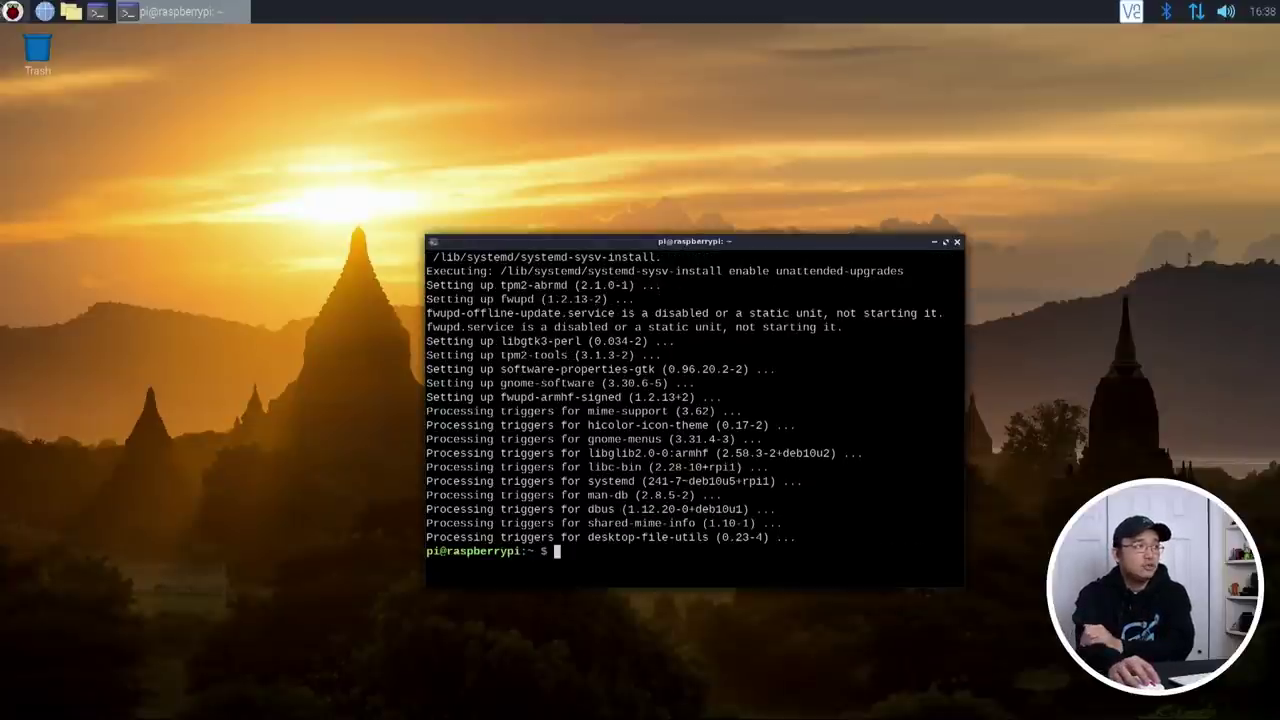
pyautogui.click(5, 20)
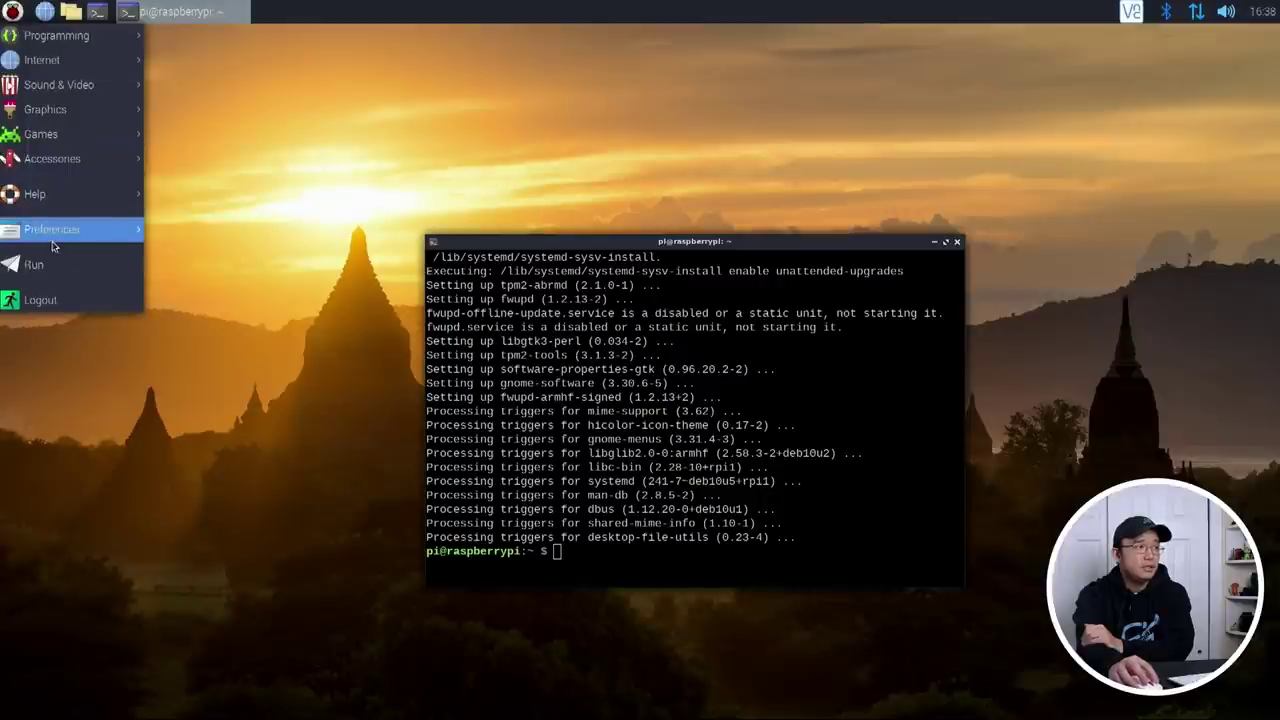
pyautogui.moveTo(53, 238)
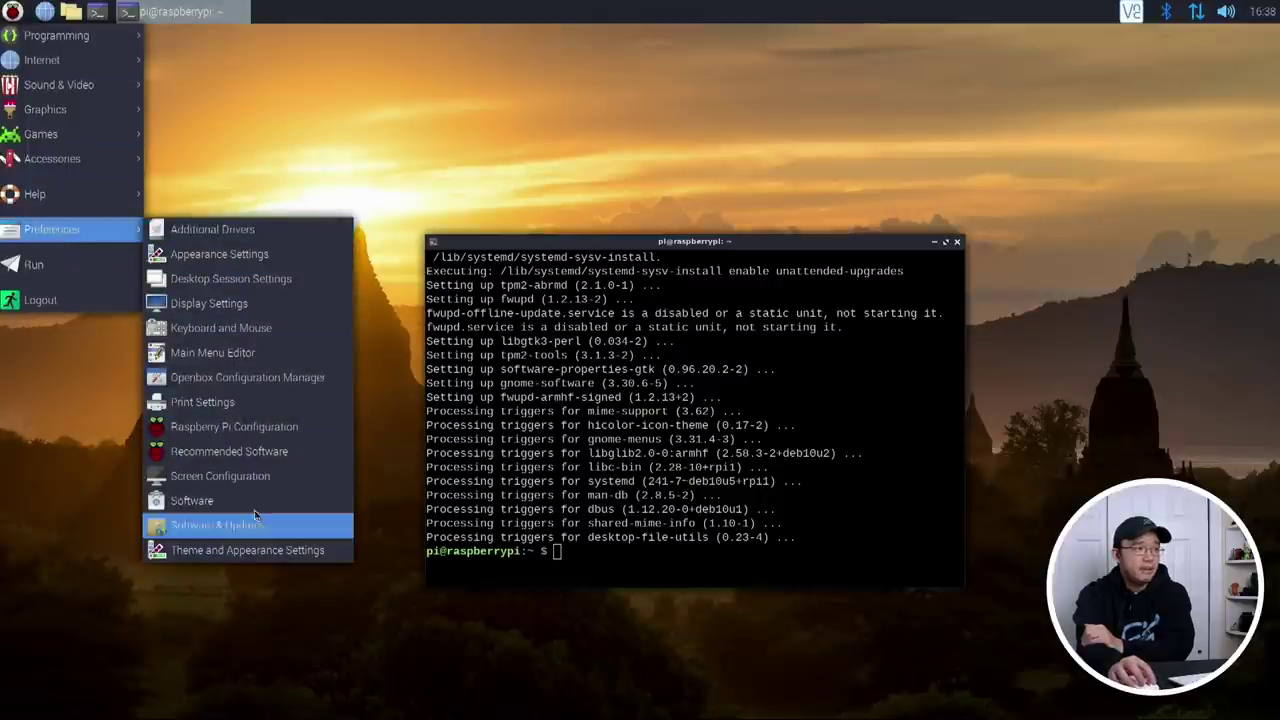
pyautogui.click(157, 502)
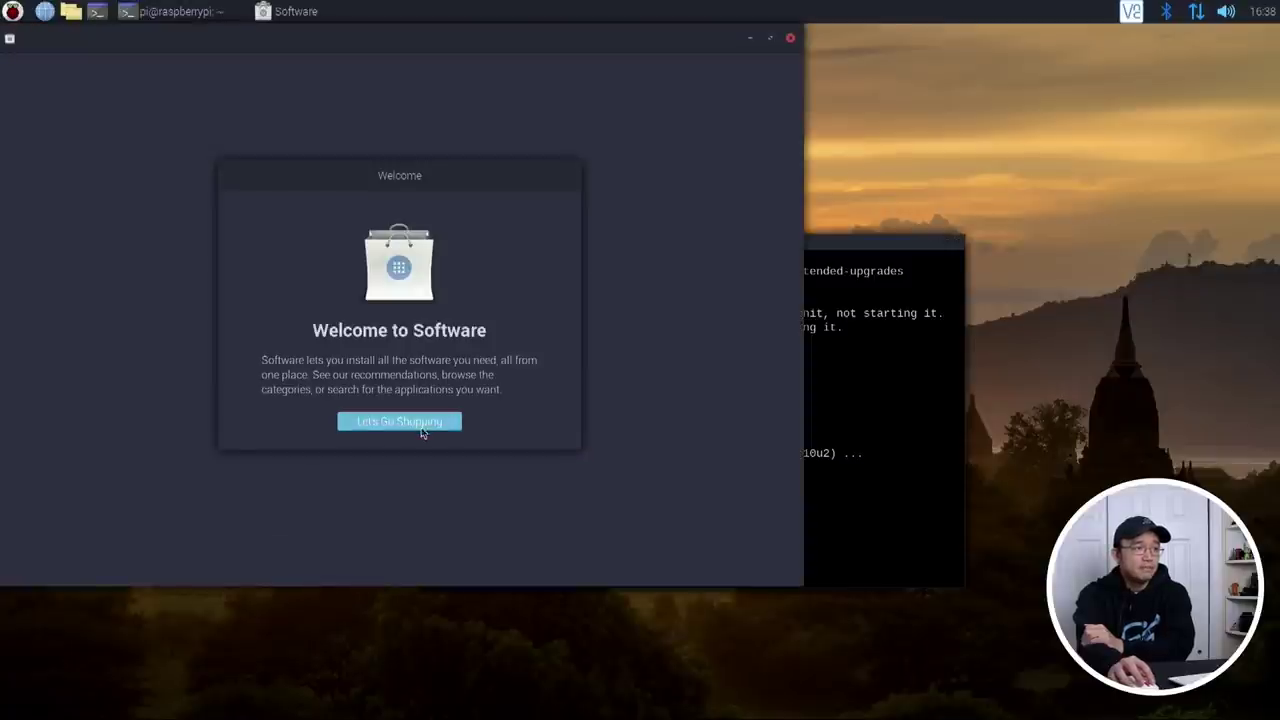
pyautogui.click(420, 424)
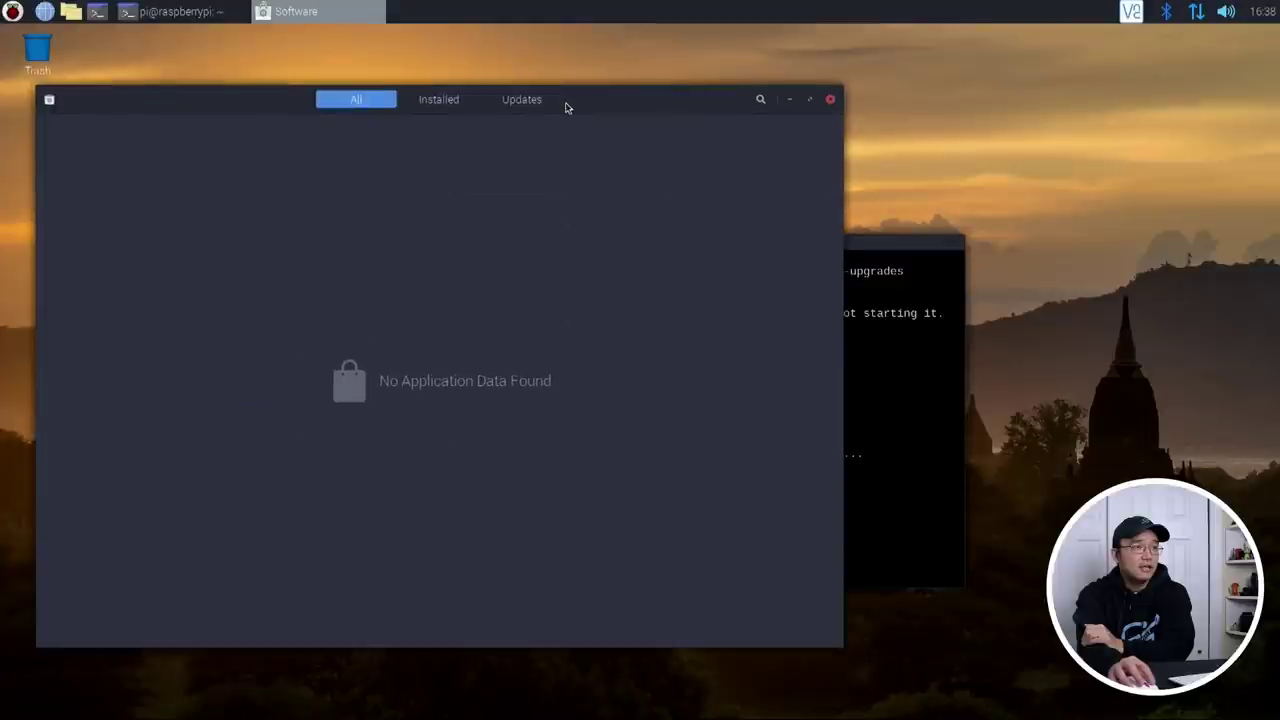
pyautogui.click(446, 57)
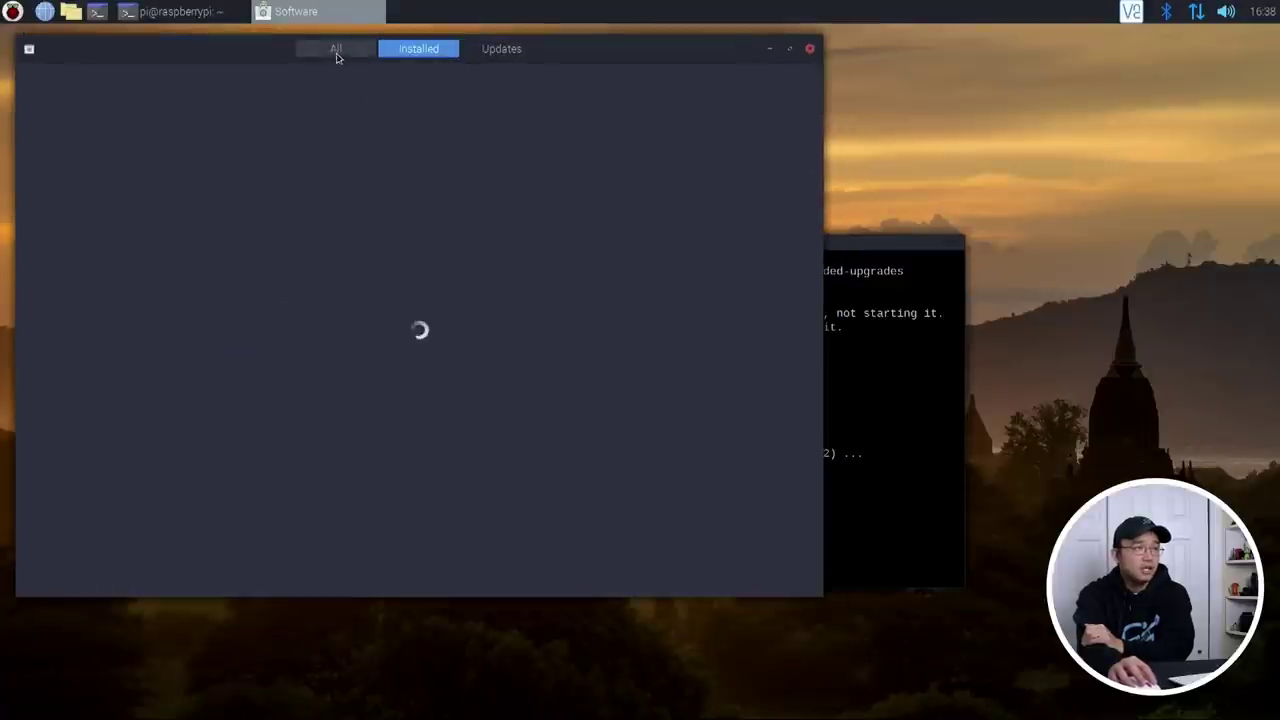
pyautogui.click(506, 49)
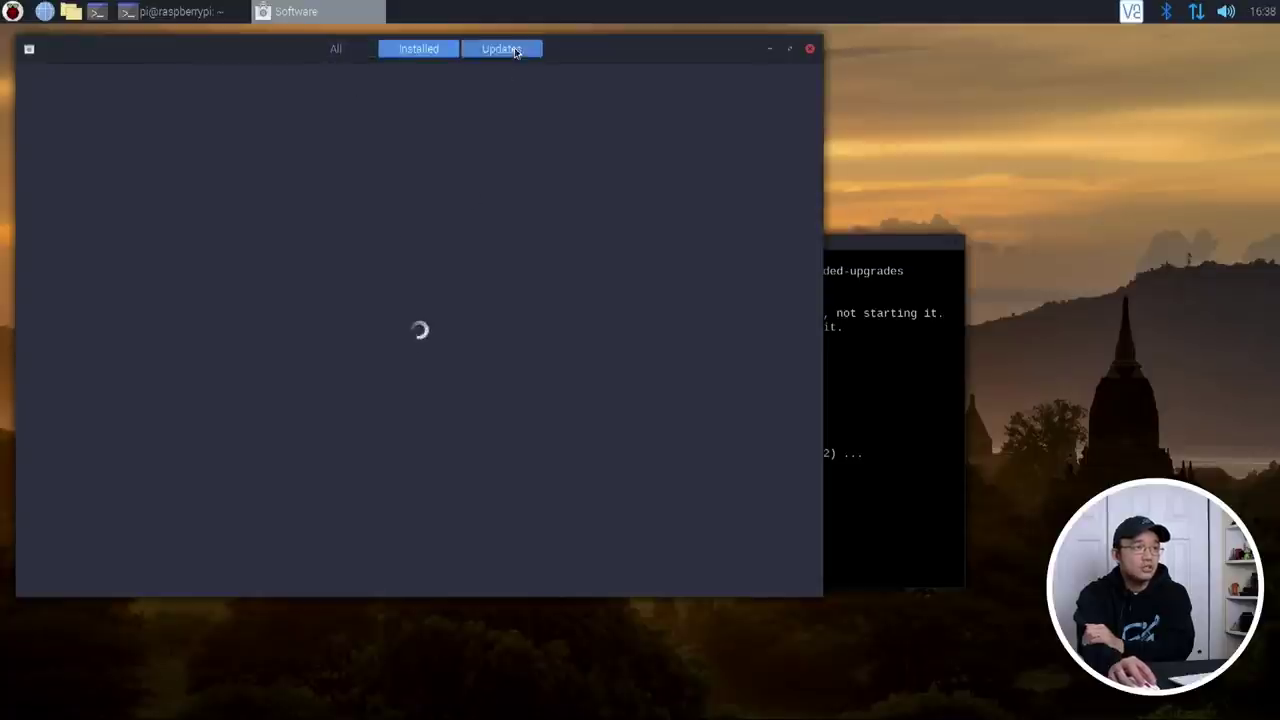
pyautogui.click(352, 49)
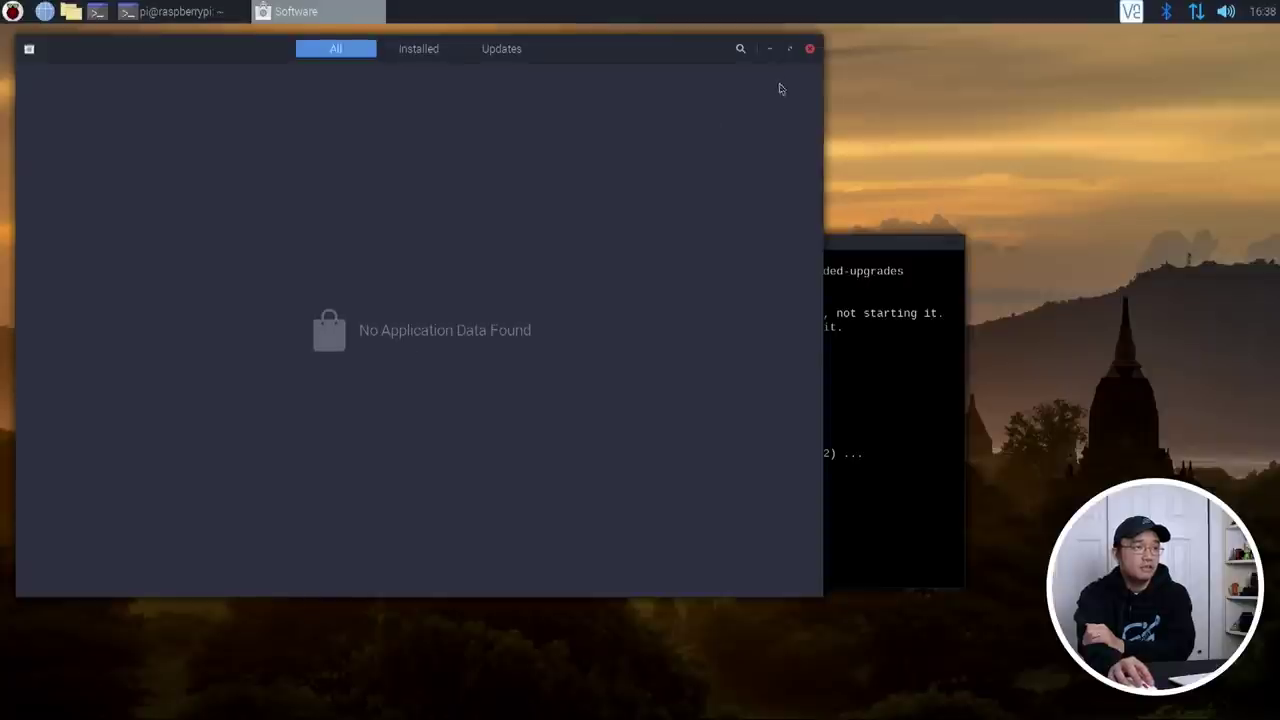
pyautogui.click(809, 48)
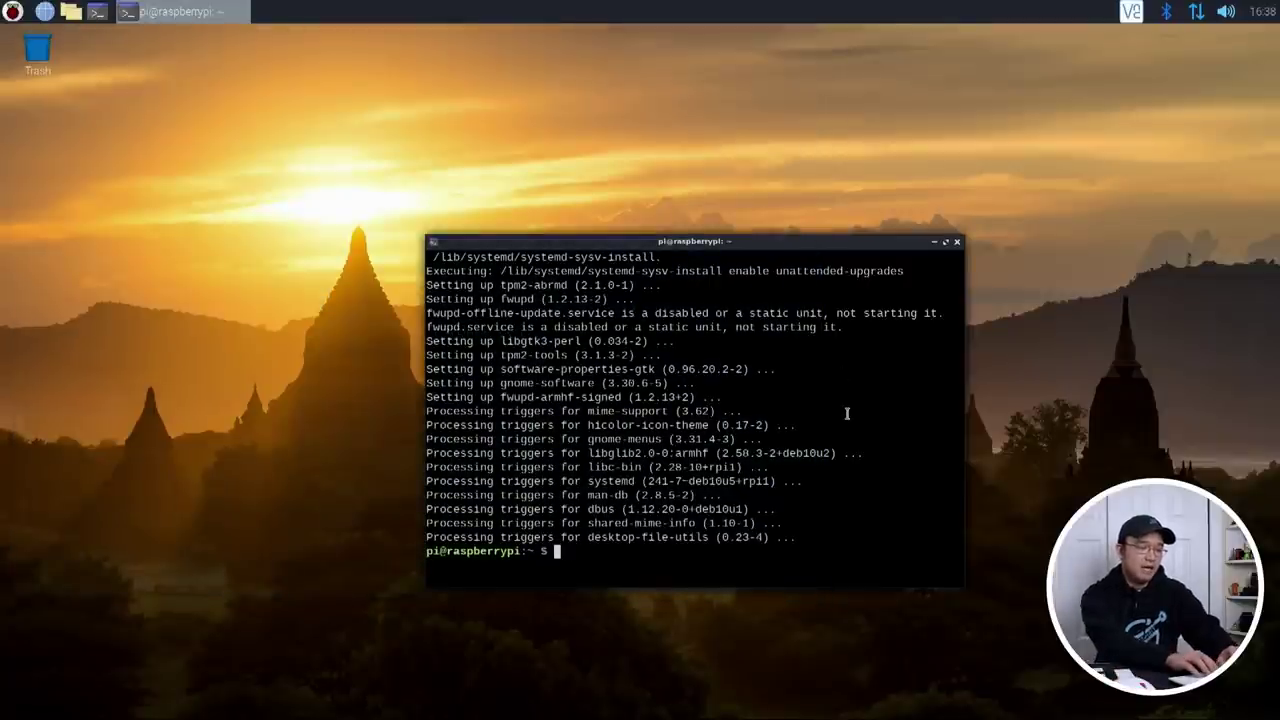
# Step: Install snapd with sudo apt install snapd, answering y
pyautogui.write('sudo apt install sn')
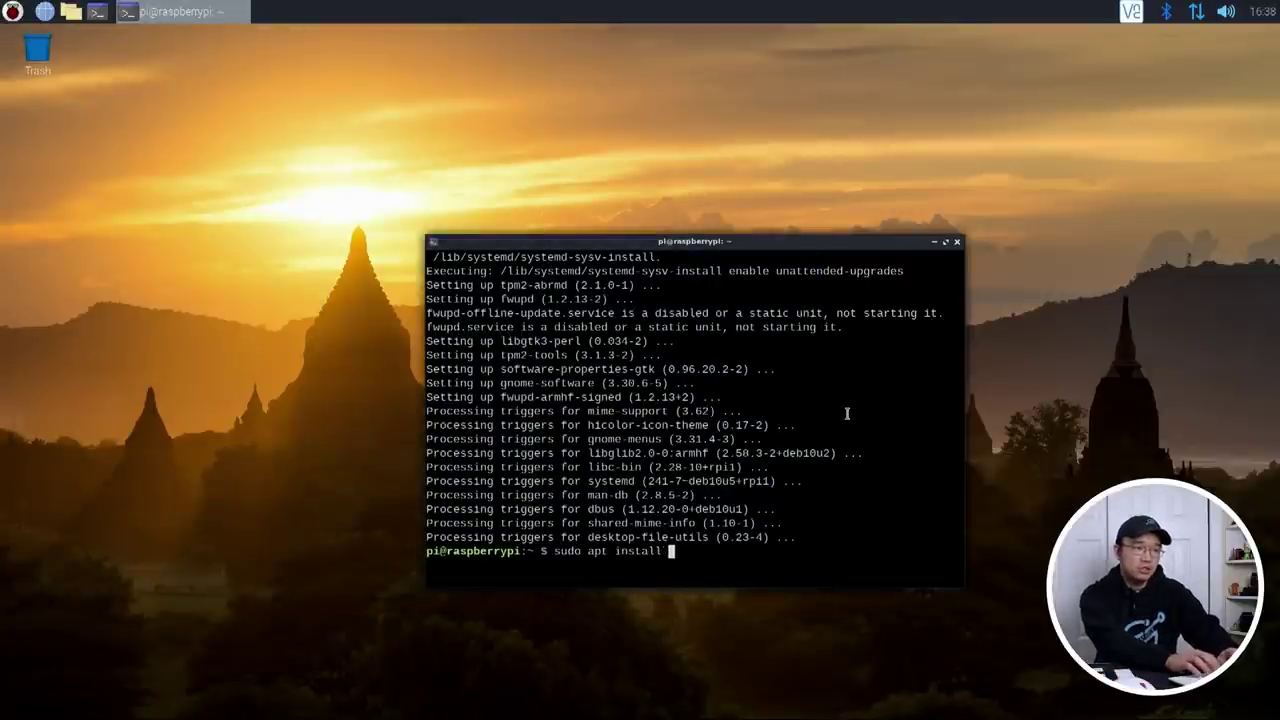
pyautogui.write('apd')
pyautogui.press('Return')
pyautogui.write('y')
pyautogui.press('Return')
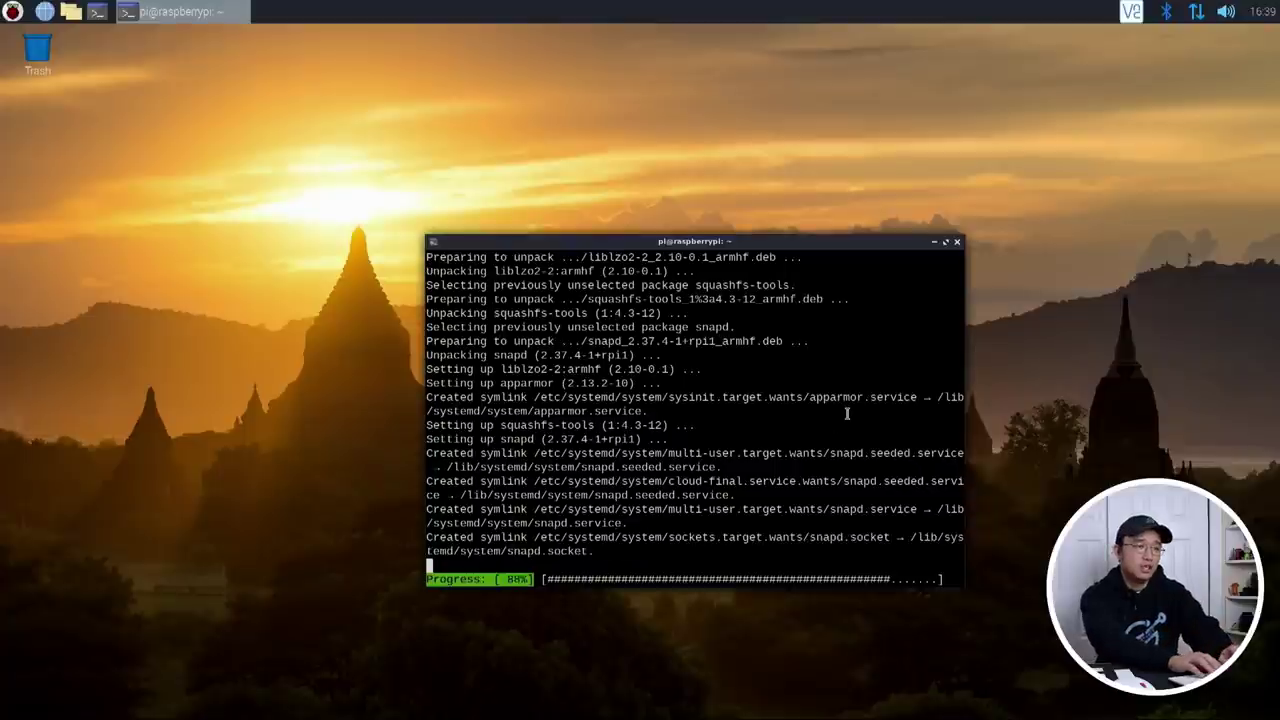
# Step: Install flatpak with sudo apt install flatpak
pyautogui.write('sudo a')
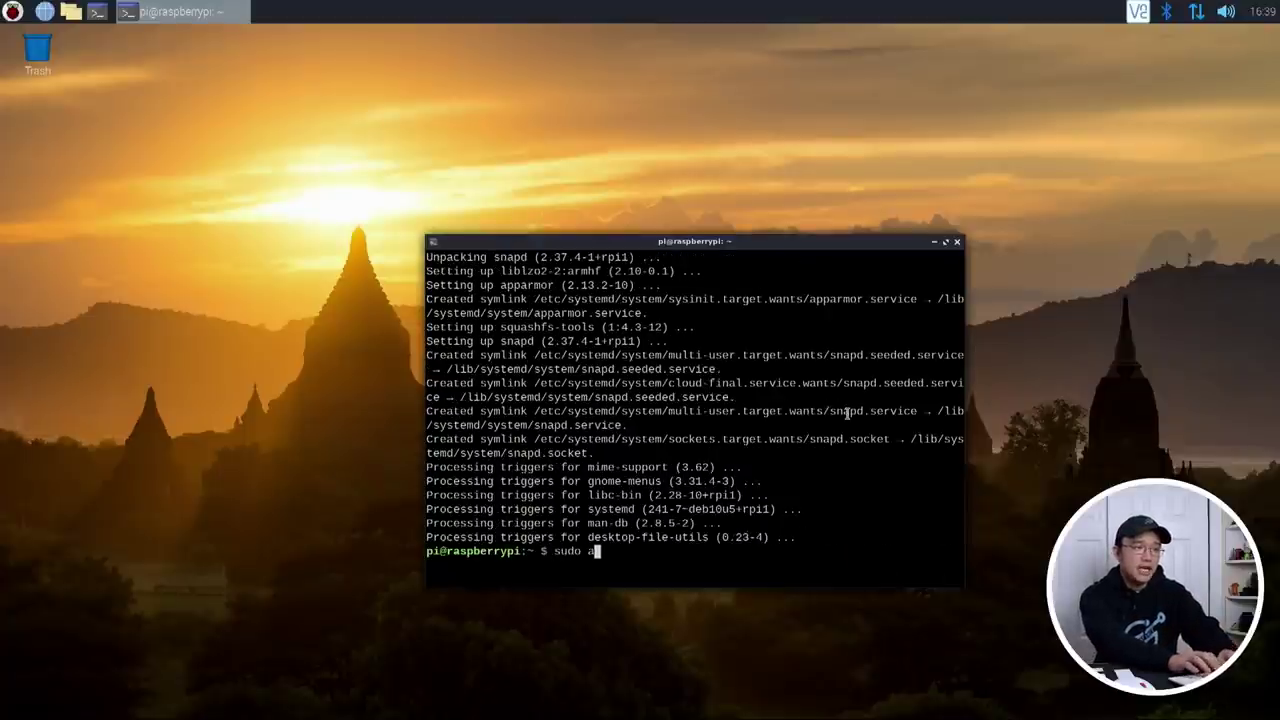
pyautogui.write('pt install flatpak')
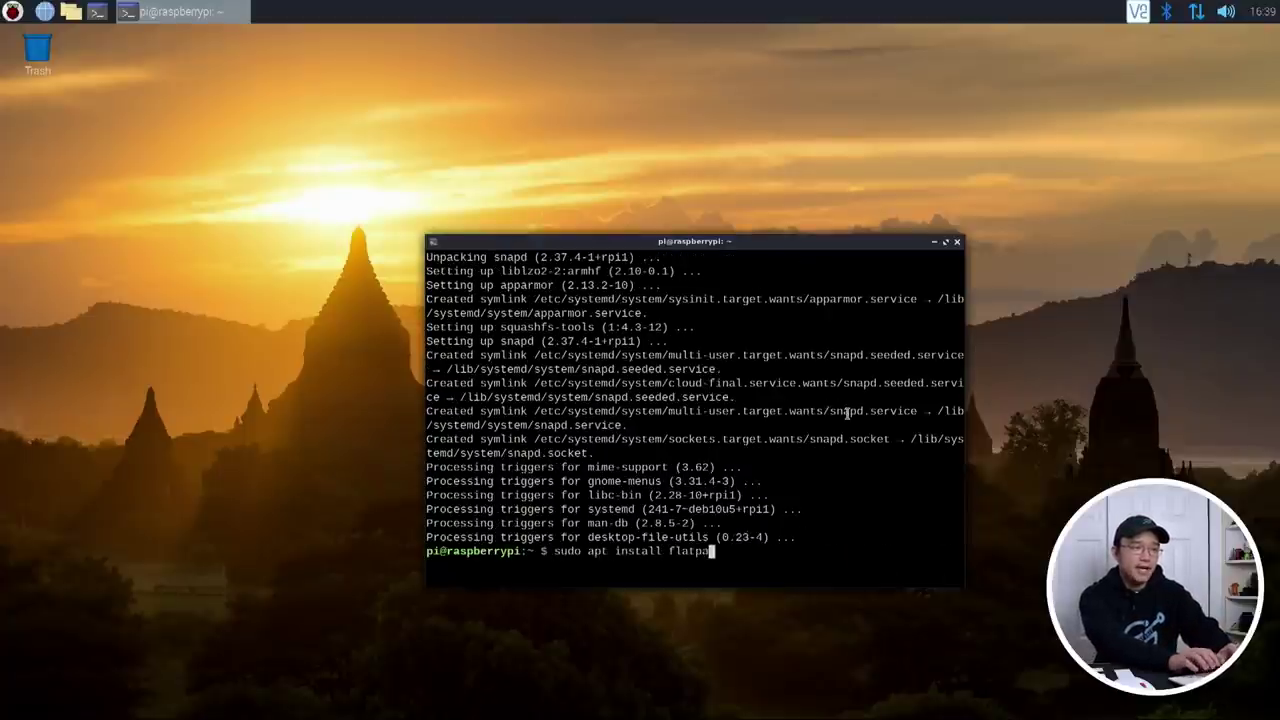
pyautogui.press('Return')
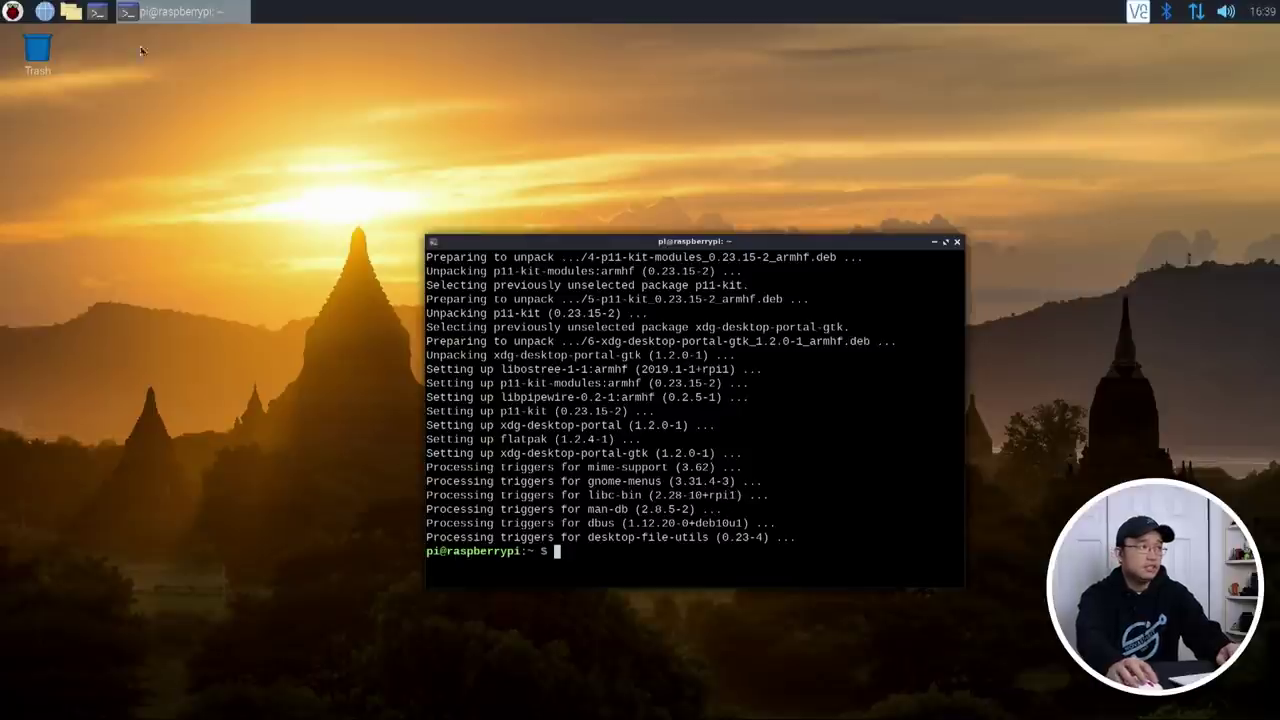
pyautogui.click(13, 11)
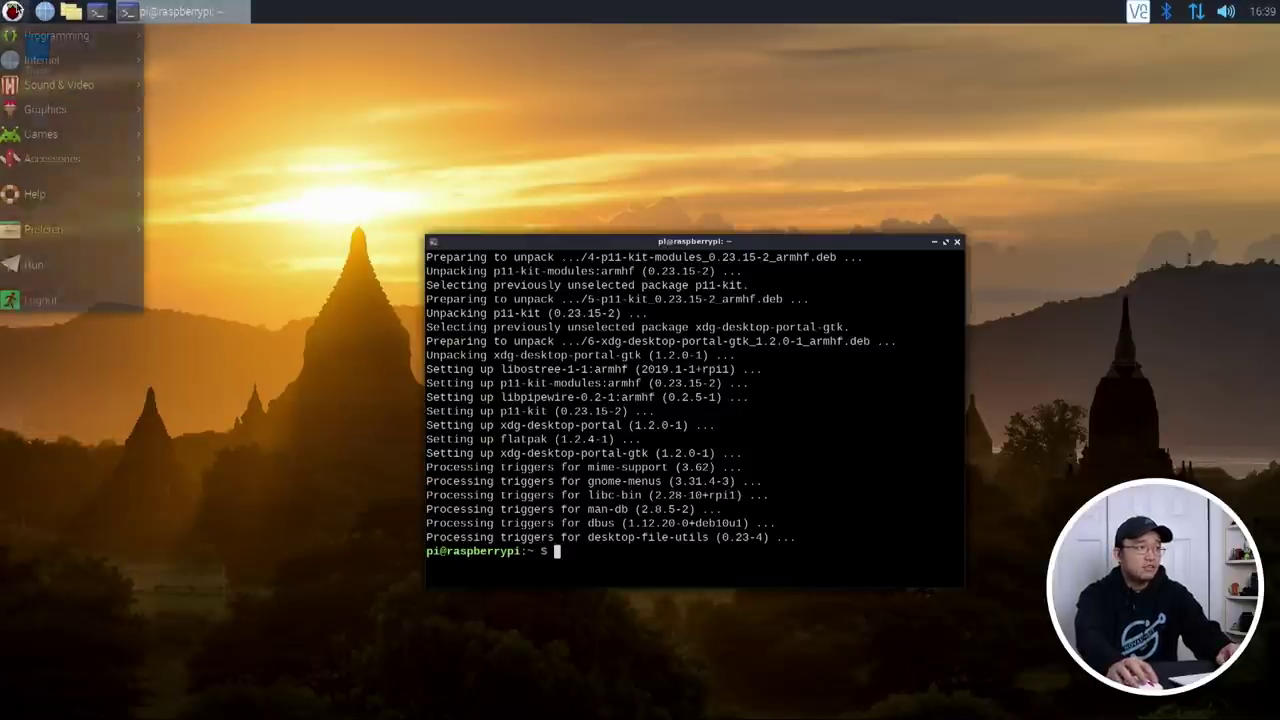
# Step: Close the menu and file manager, then search the web for 'flatpak repo'
pyautogui.click(13, 11)
pyautogui.click(78, 14)
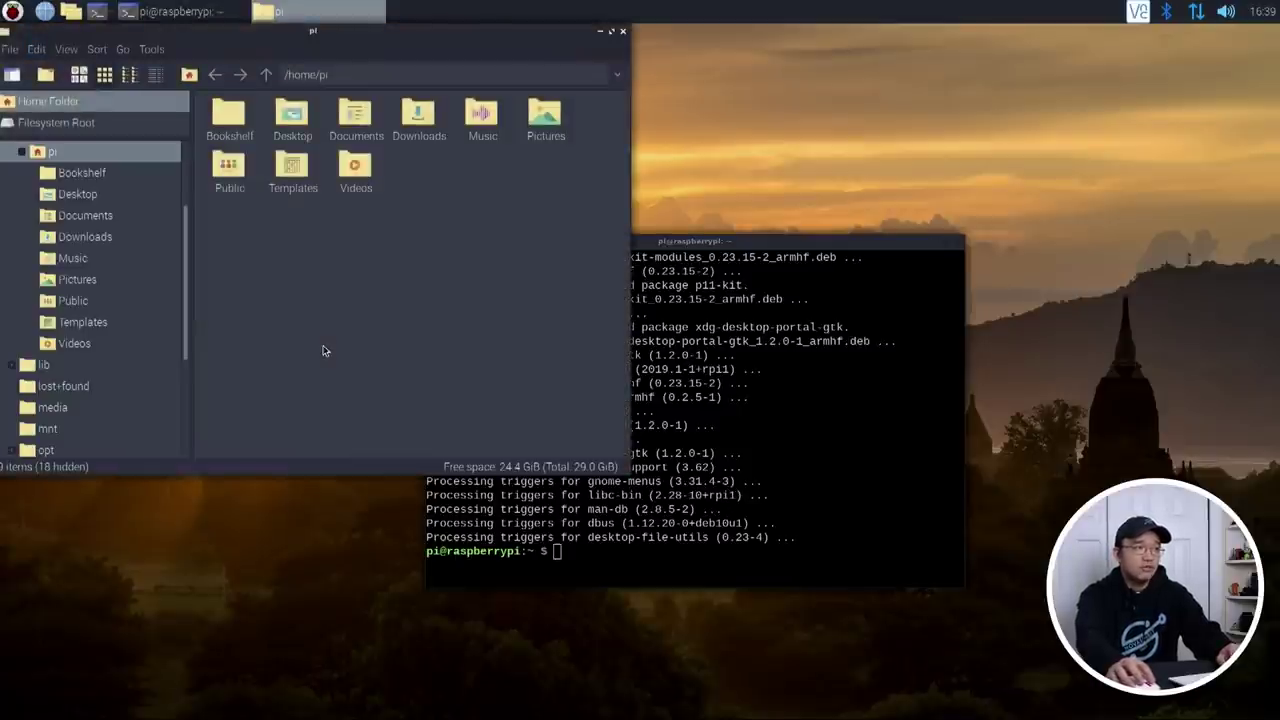
pyautogui.click(624, 35)
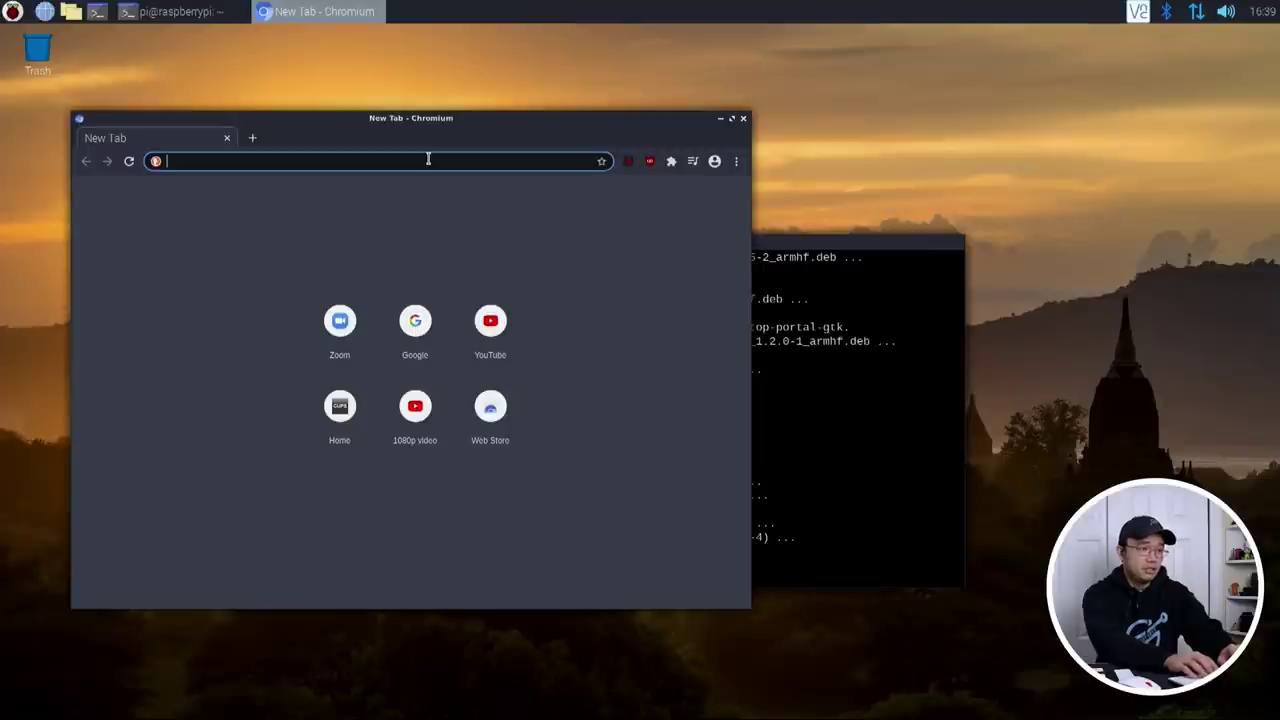
pyautogui.write('flat')
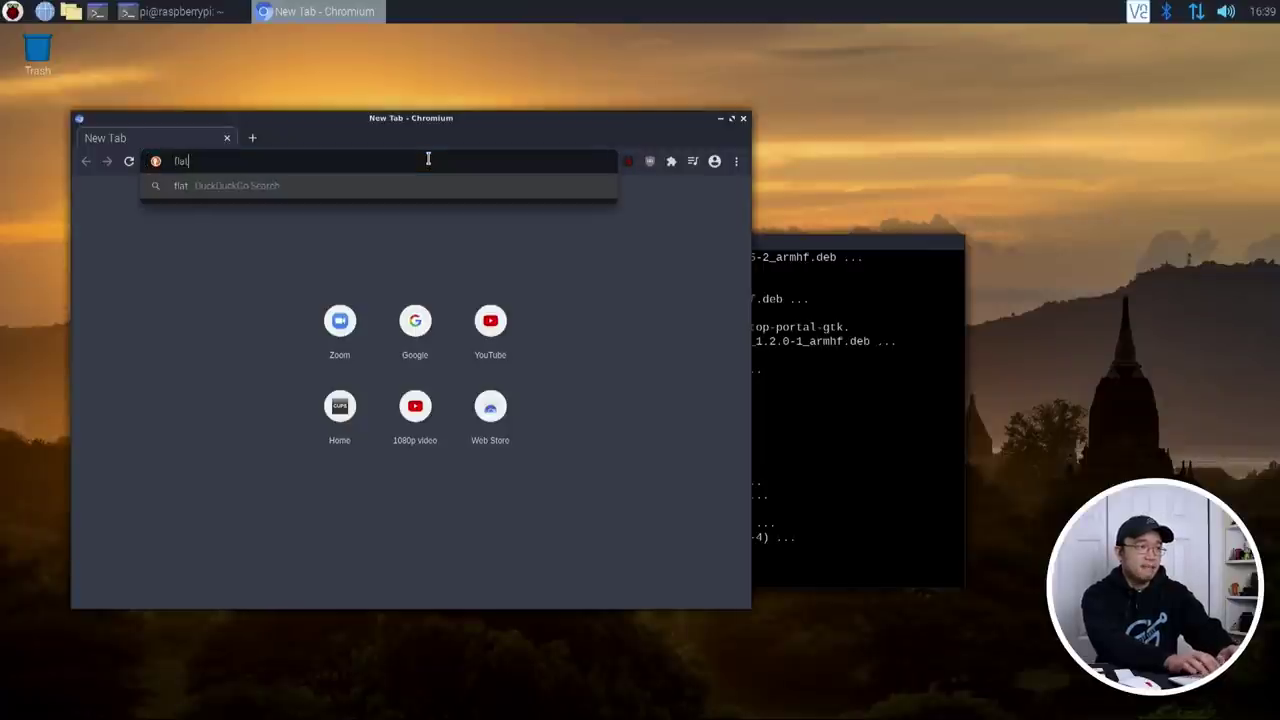
pyautogui.write('pak repo')
pyautogui.press('Return')
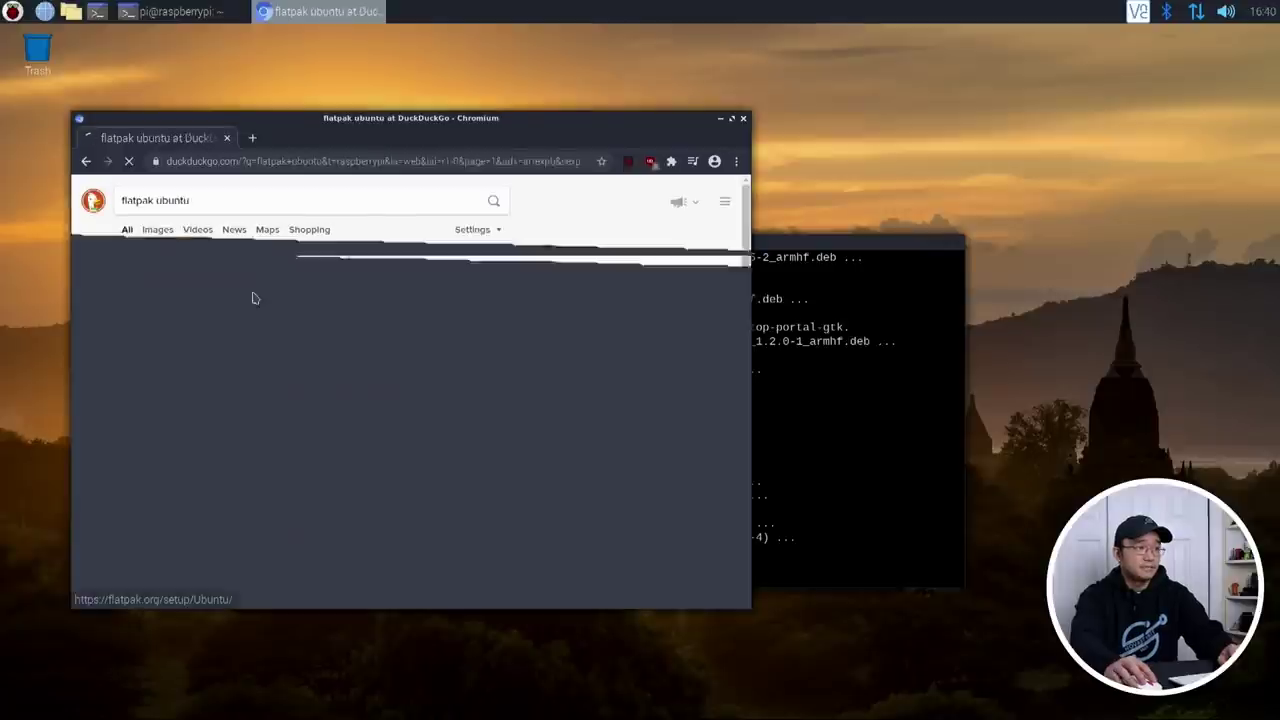
# Step: Open the flatpak.org Ubuntu setup page and copy its Flathub remote-add command
pyautogui.click(251, 294)
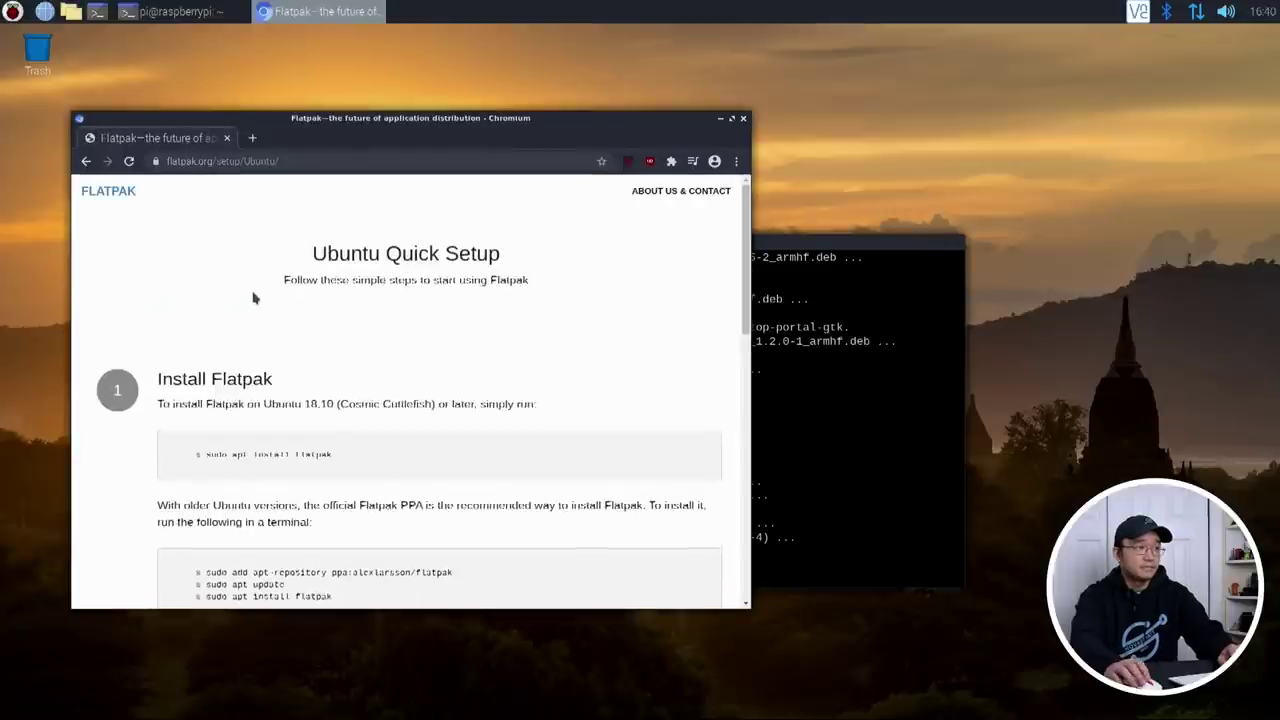
pyautogui.scroll(-4, 327, 316)
pyautogui.scroll(2, 201, 210)
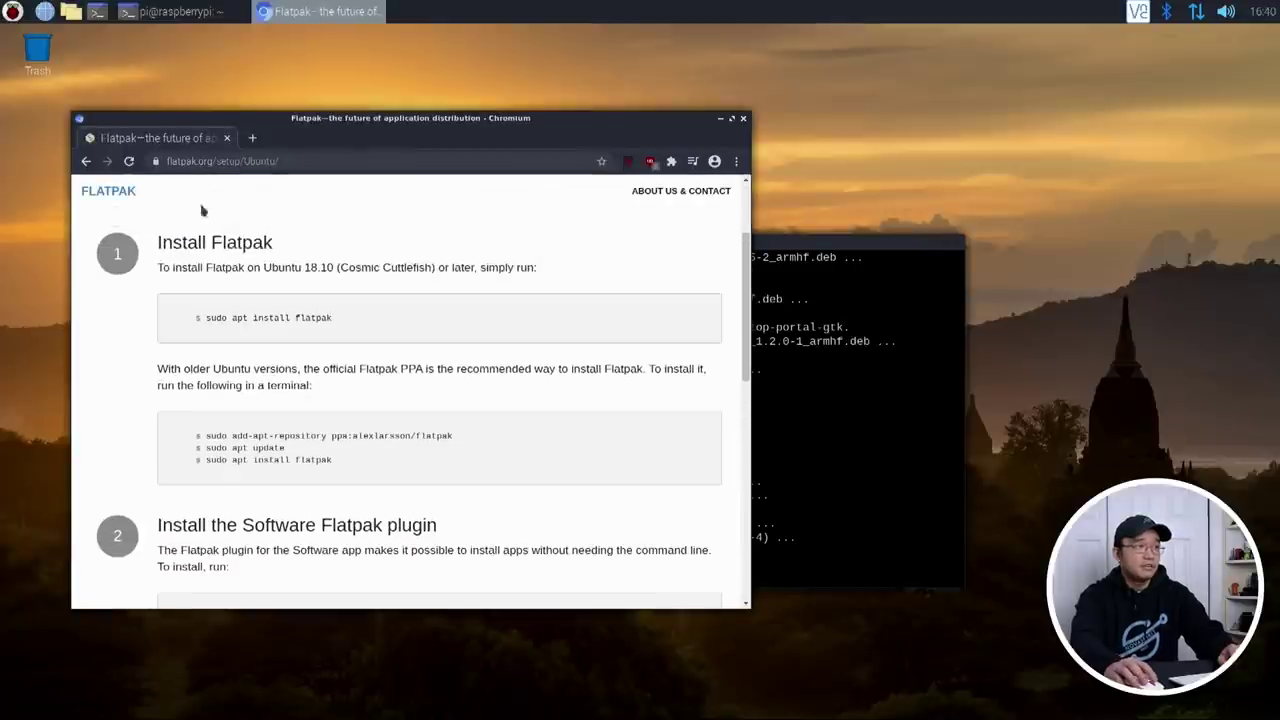
pyautogui.scroll(-5, 474, 414)
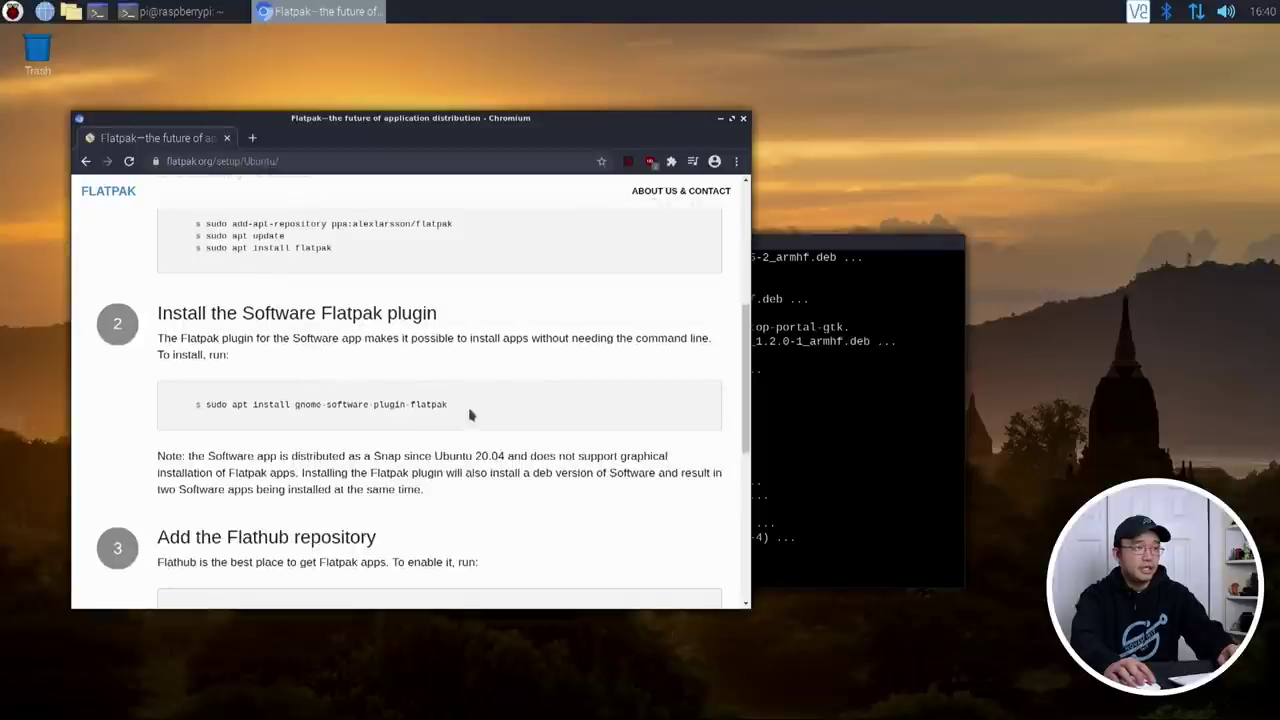
pyautogui.moveTo(472, 408); pyautogui.dragTo(185, 404)
pyautogui.scroll(-7, 340, 404)
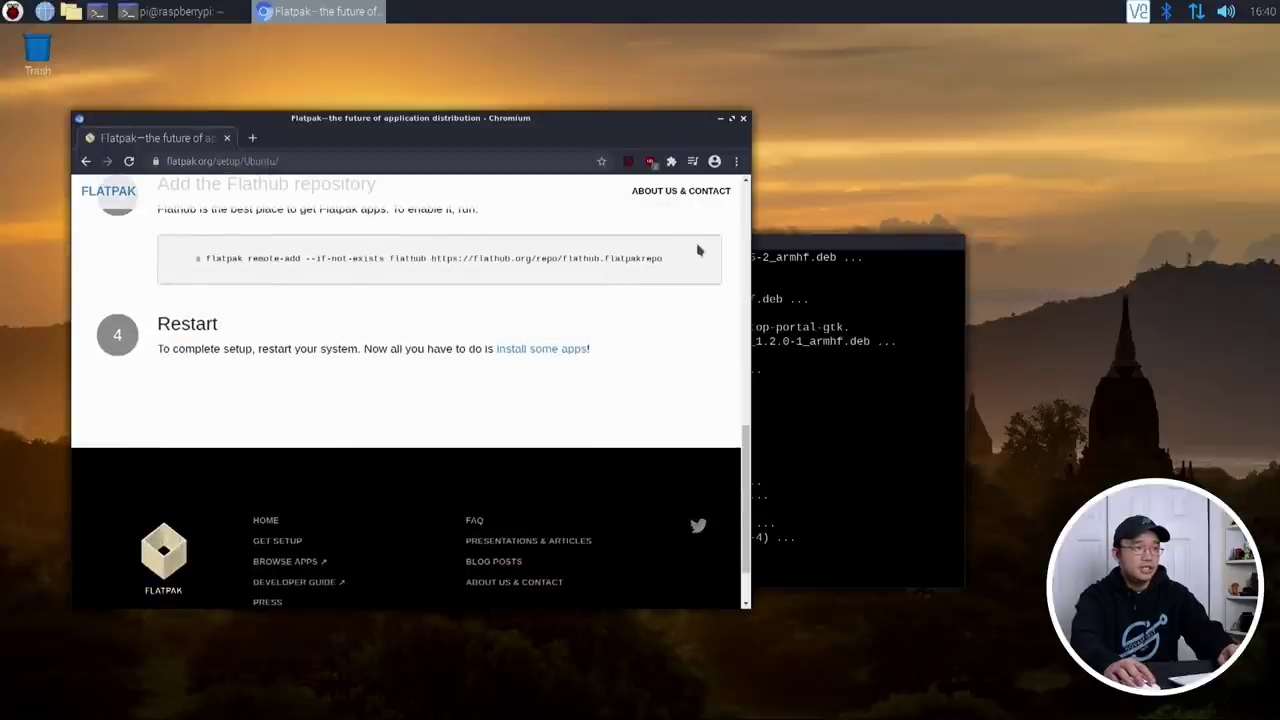
pyautogui.moveTo(672, 263); pyautogui.dragTo(210, 258)
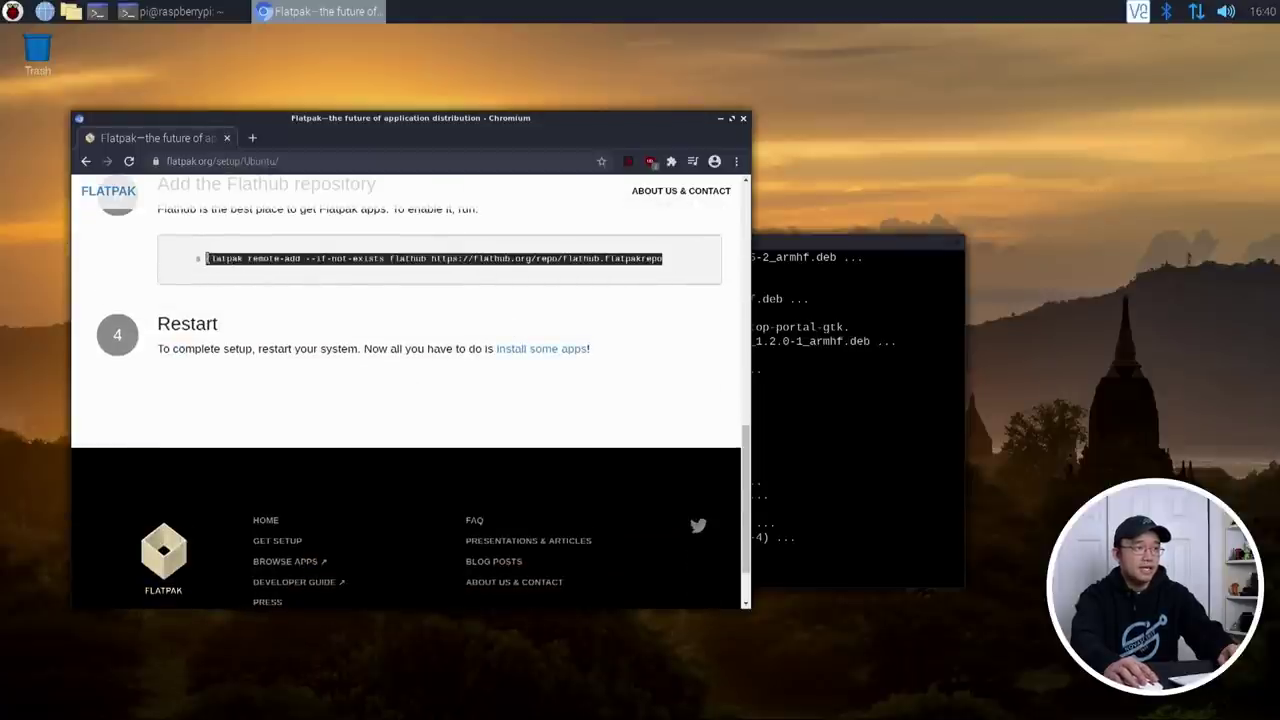
pyautogui.rightClick(208, 258)
pyautogui.click(320, 270)
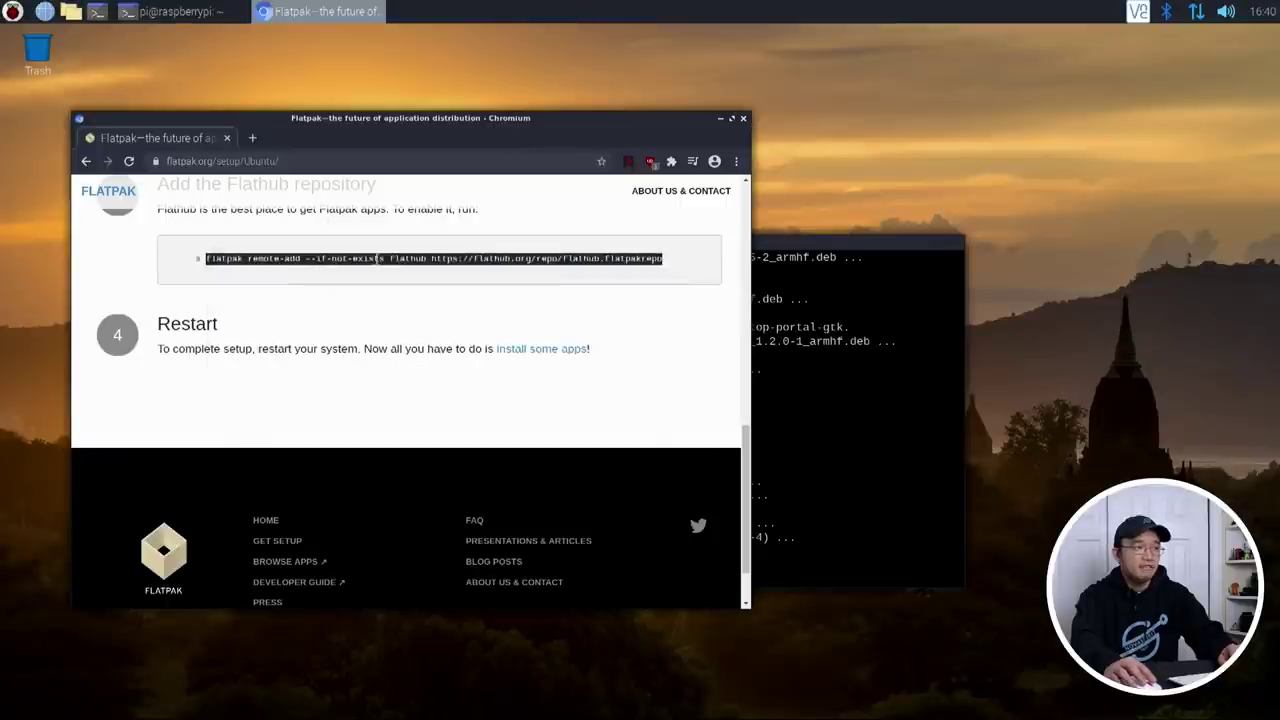
# Step: Paste and run the Flathub remote-add command in the terminal, authenticating with the password
pyautogui.click(873, 518)
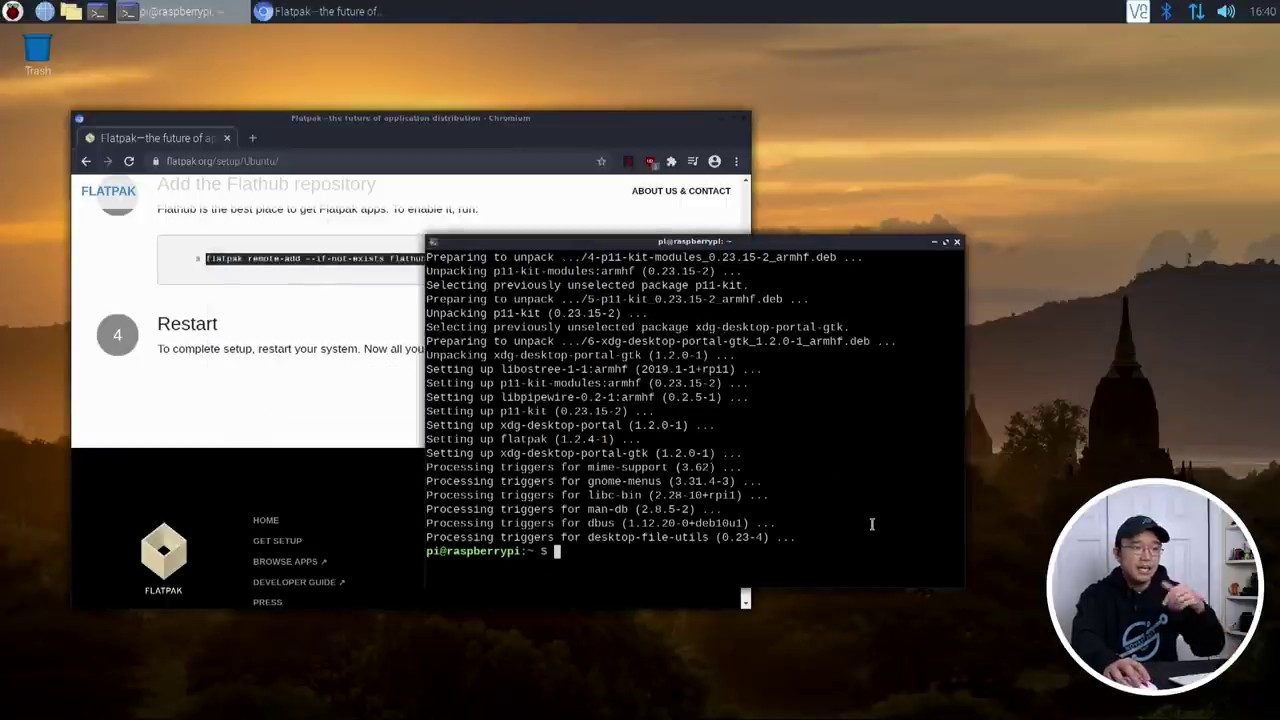
pyautogui.rightClick(875, 522)
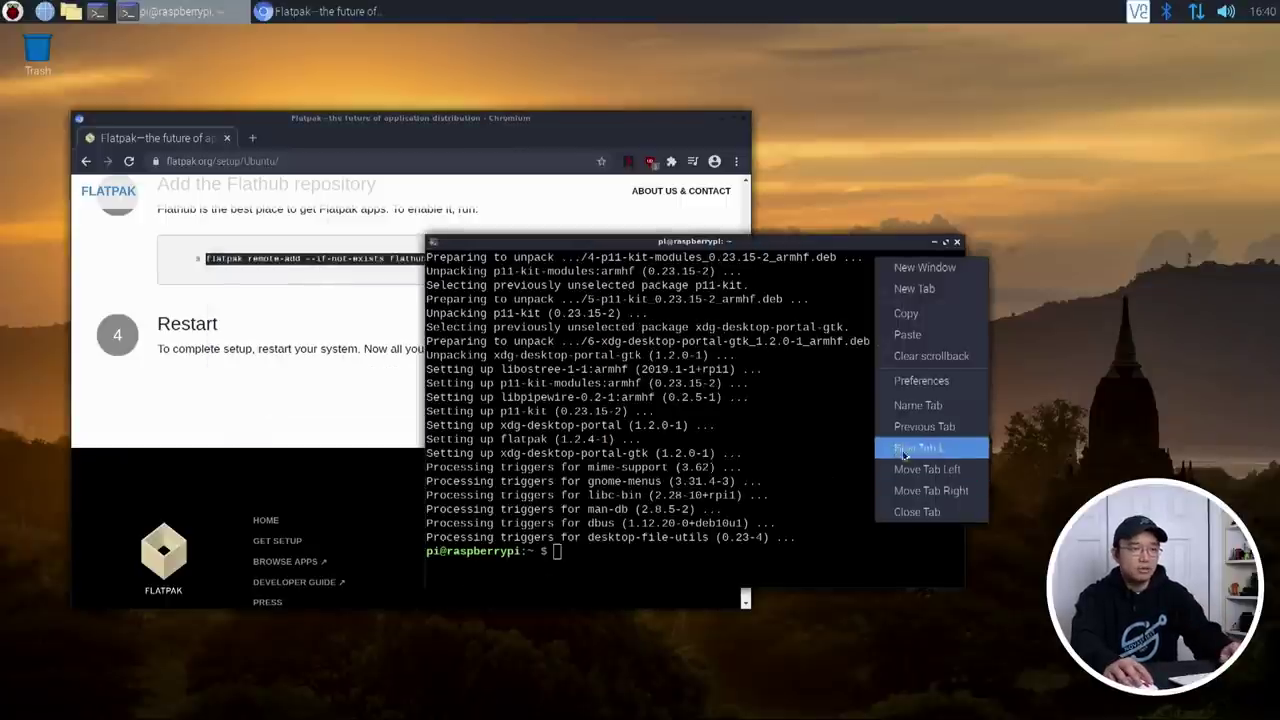
pyautogui.click(907, 334)
pyautogui.press('Return')
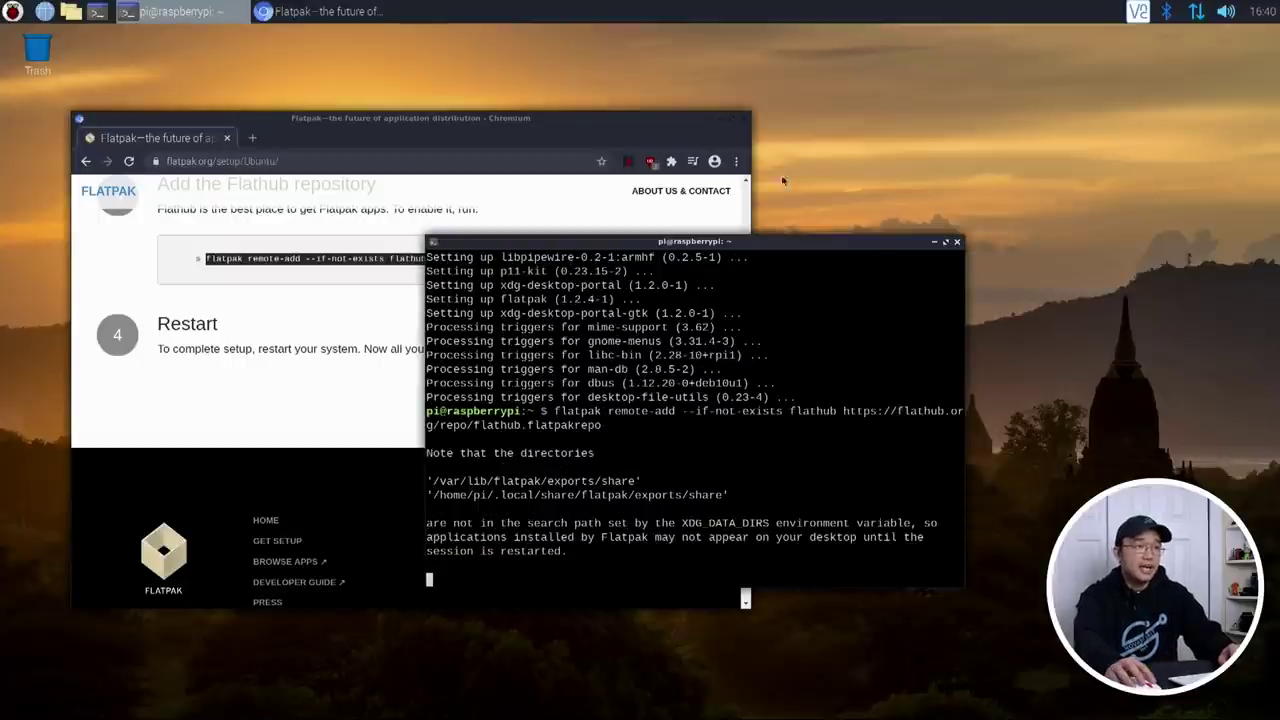
pyautogui.write('ras')
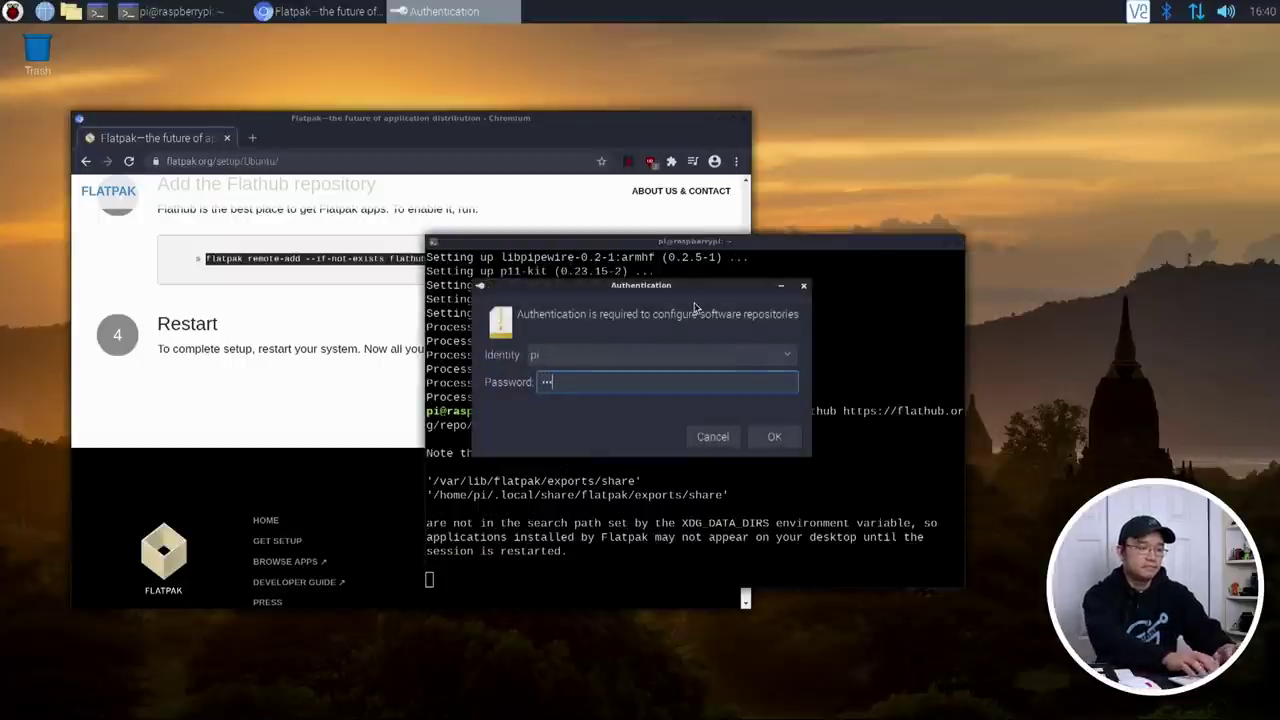
pyautogui.write('pberry')
pyautogui.press('Return')
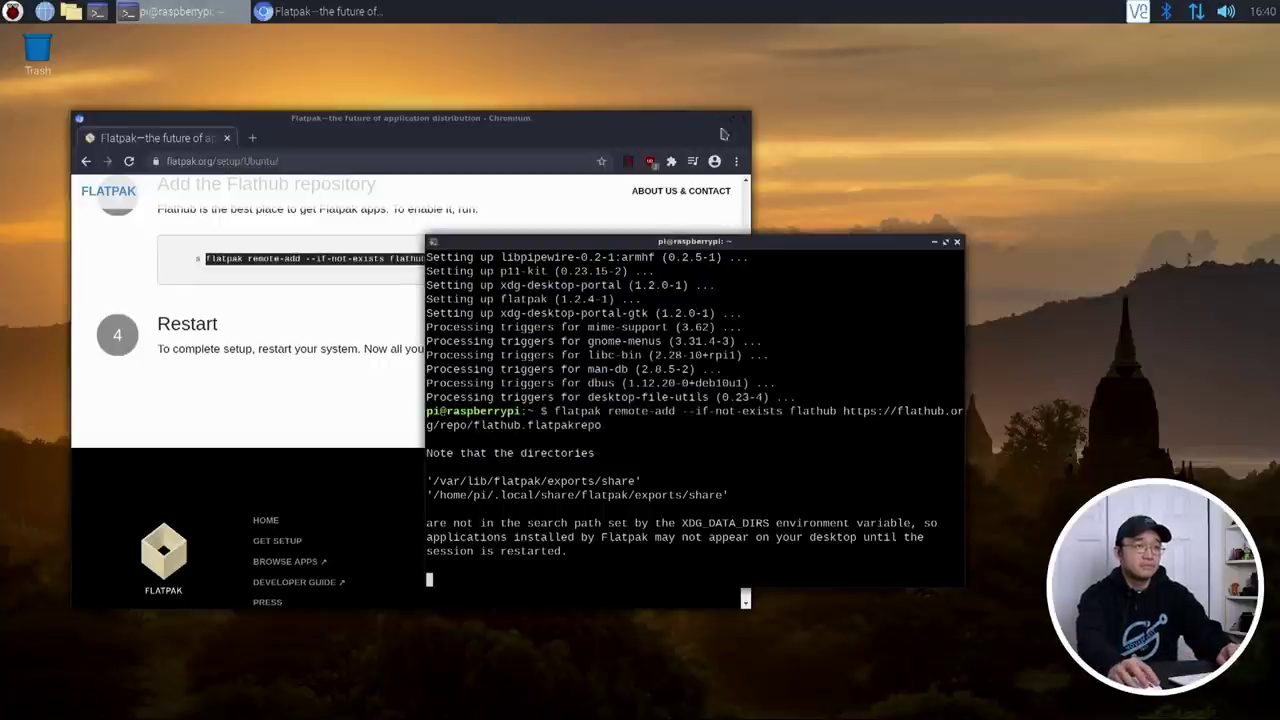
# Step: Close Chromium and install gnome-software-plugin-flatpak and gnome-software-plugin-snap, answering y
pyautogui.click(724, 134)
pyautogui.click(742, 120)
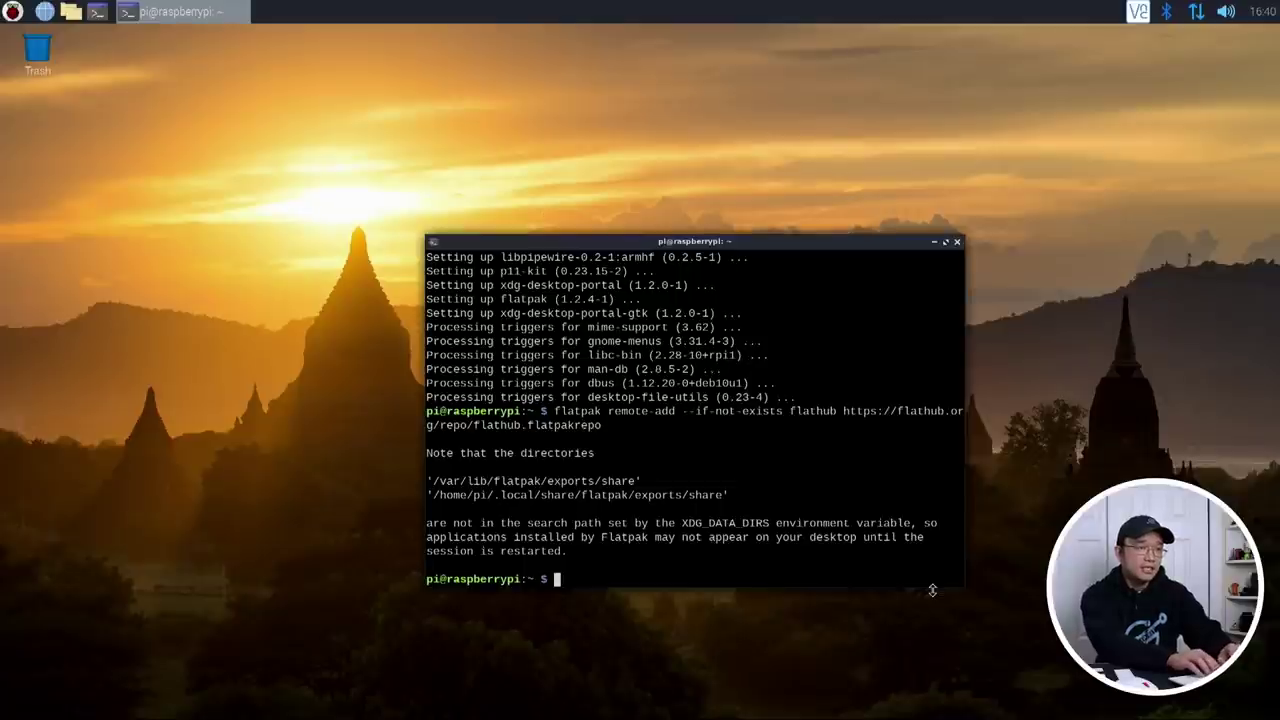
pyautogui.write('sudo ')
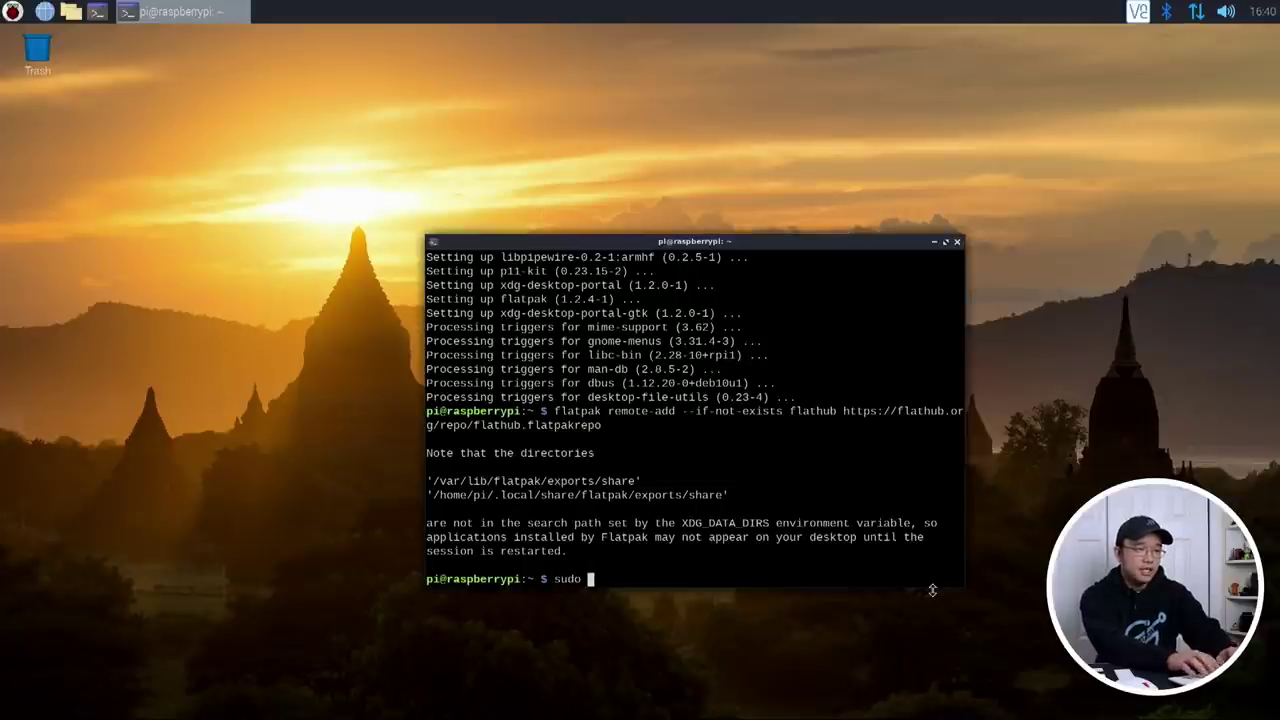
pyautogui.write('apt install gnome-')
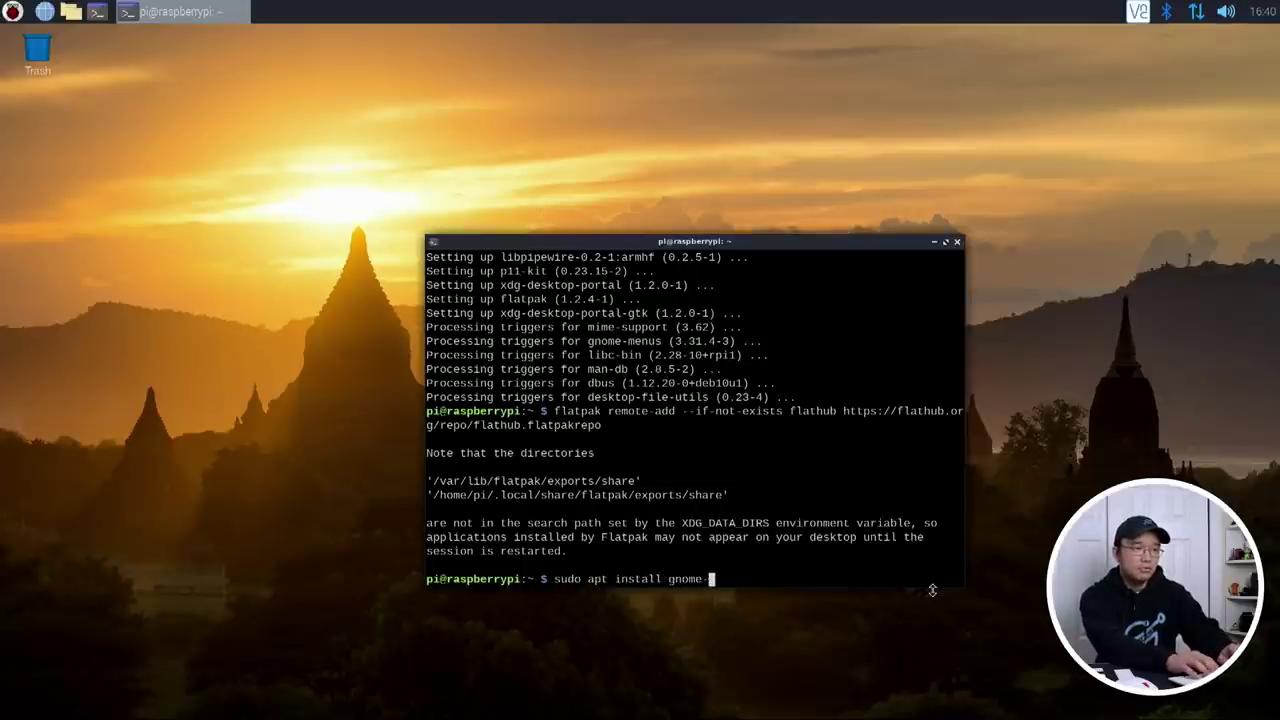
pyautogui.write('software-plugin-')
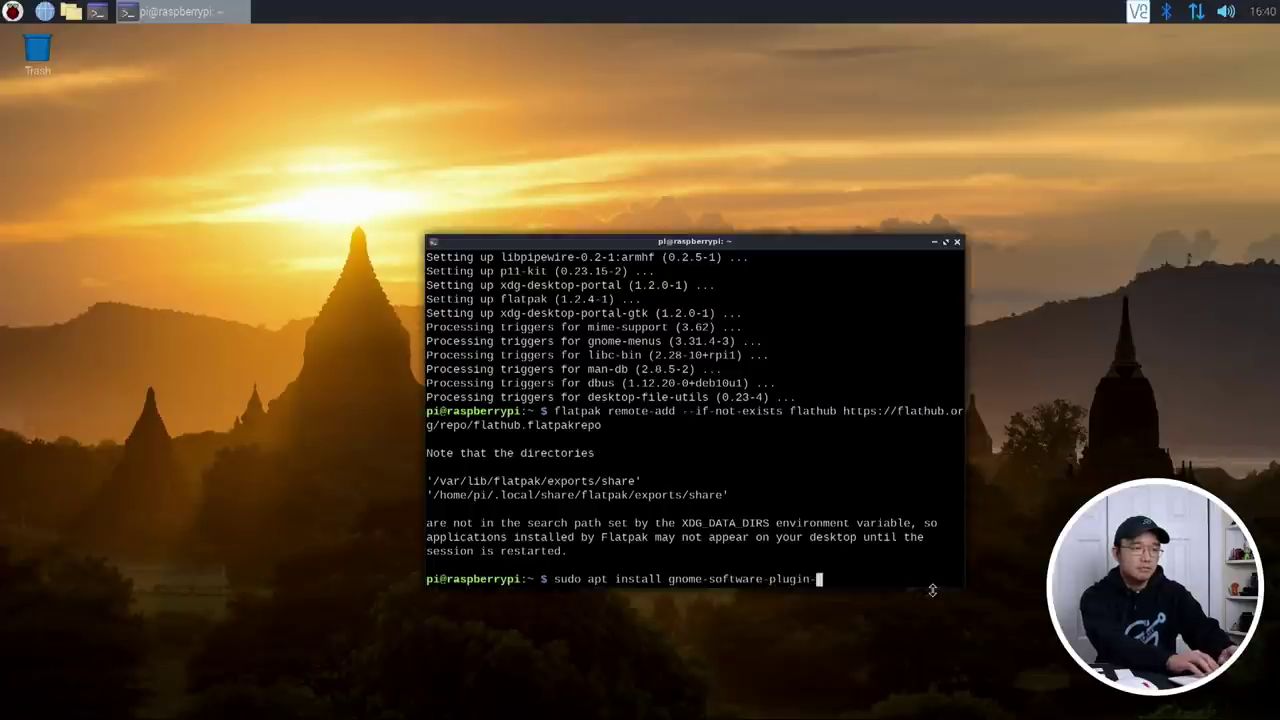
pyautogui.write('flatpak ')
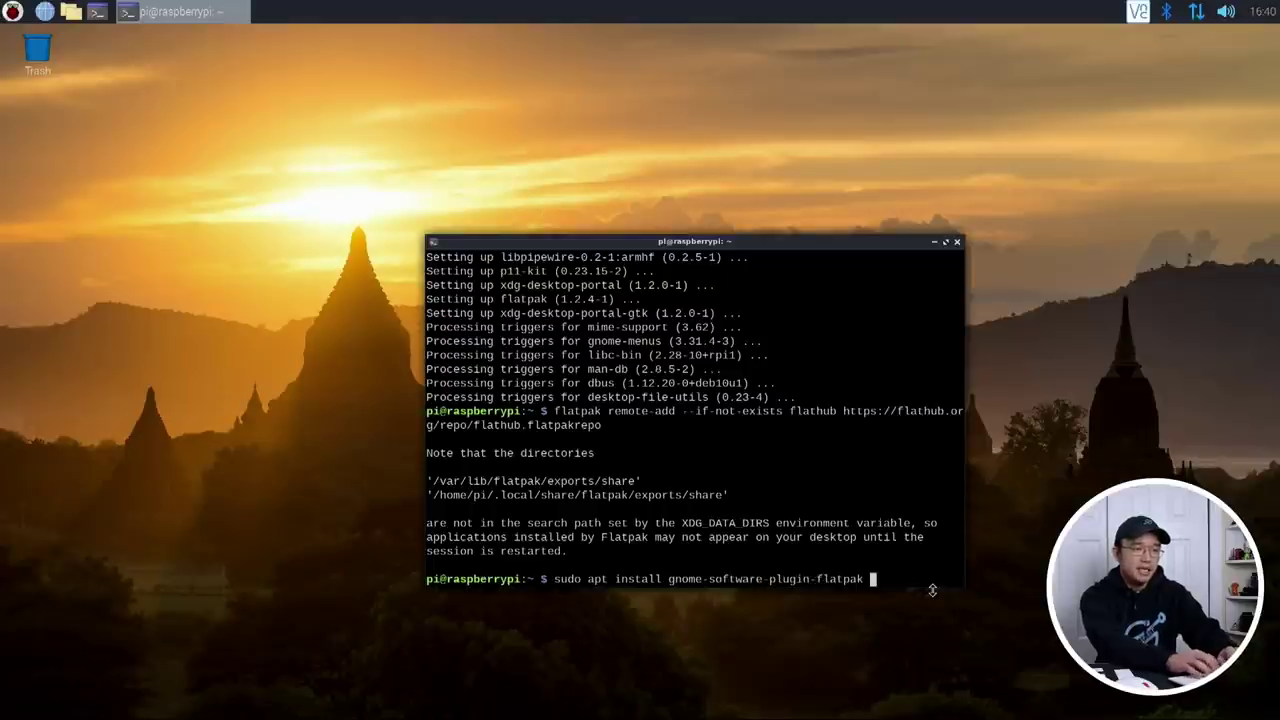
pyautogui.write('gnome-software')
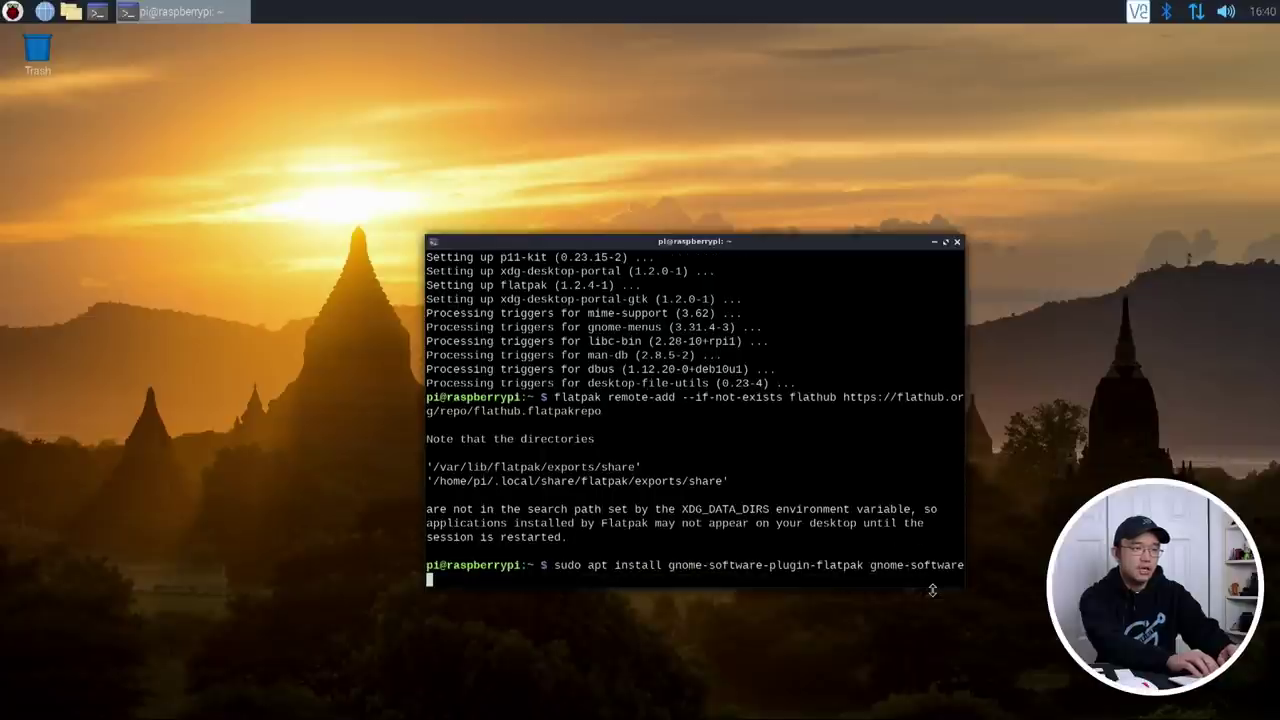
pyautogui.write('-plugin-')
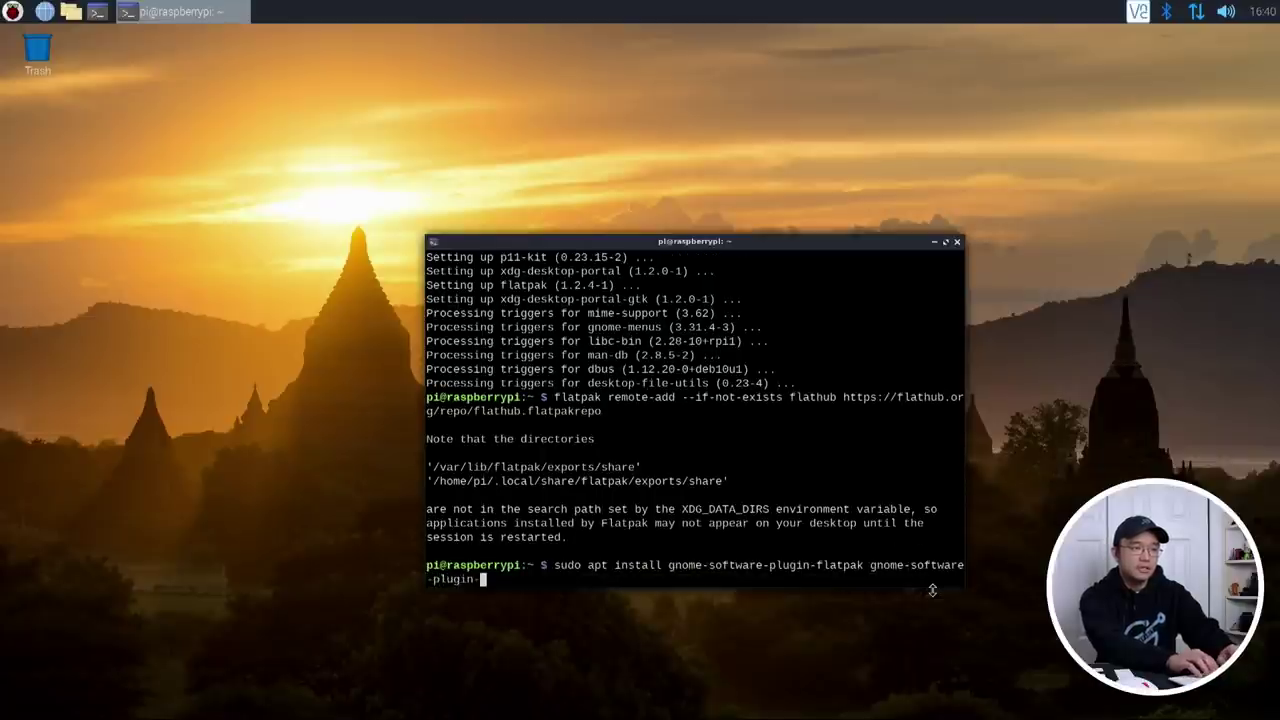
pyautogui.write('snap')
pyautogui.press('Return')
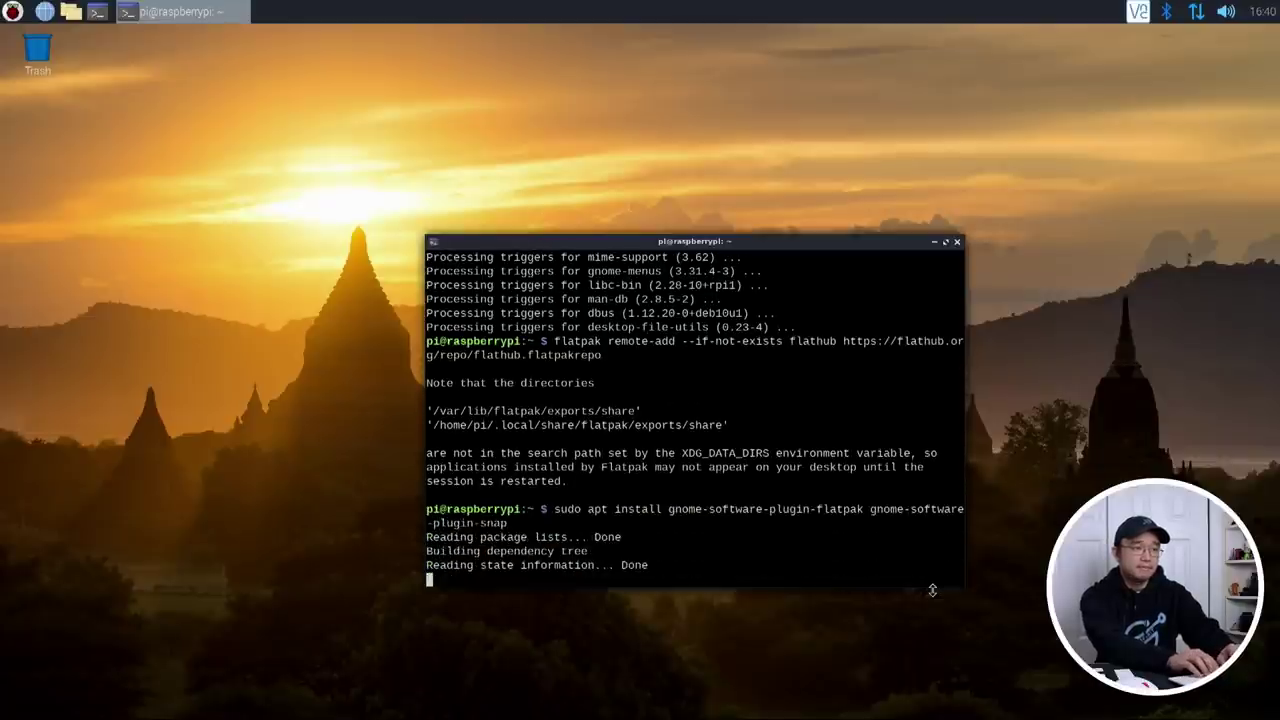
pyautogui.write('y')
pyautogui.press('Return')
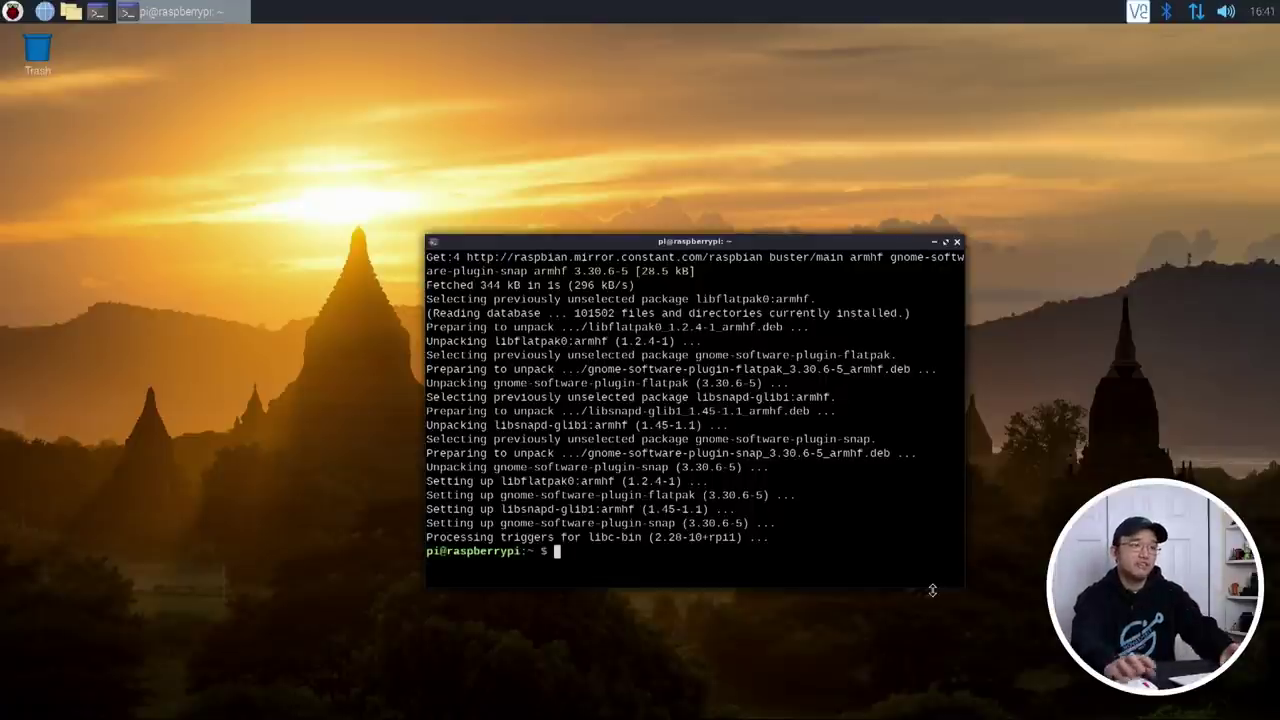
# Step: Launch Software from the applications menu, restart it to load the new plugins, and reposition it
pyautogui.click(12, 11)
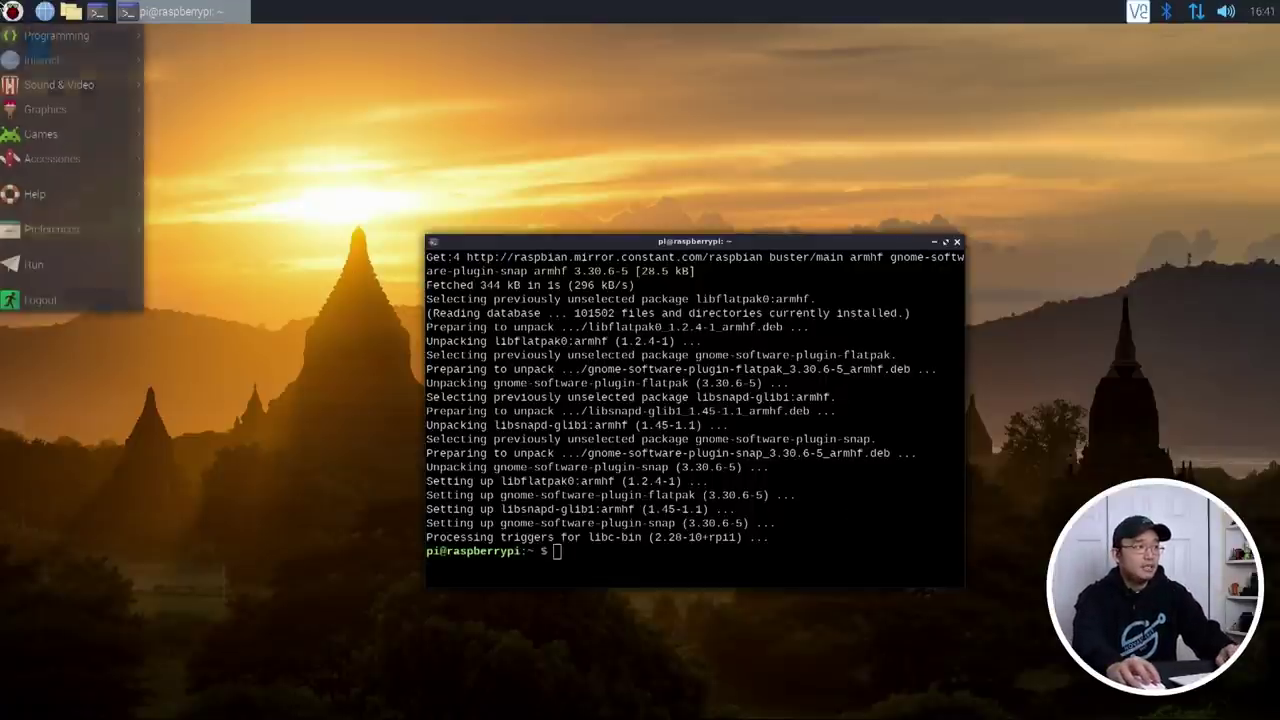
pyautogui.moveTo(62, 238)
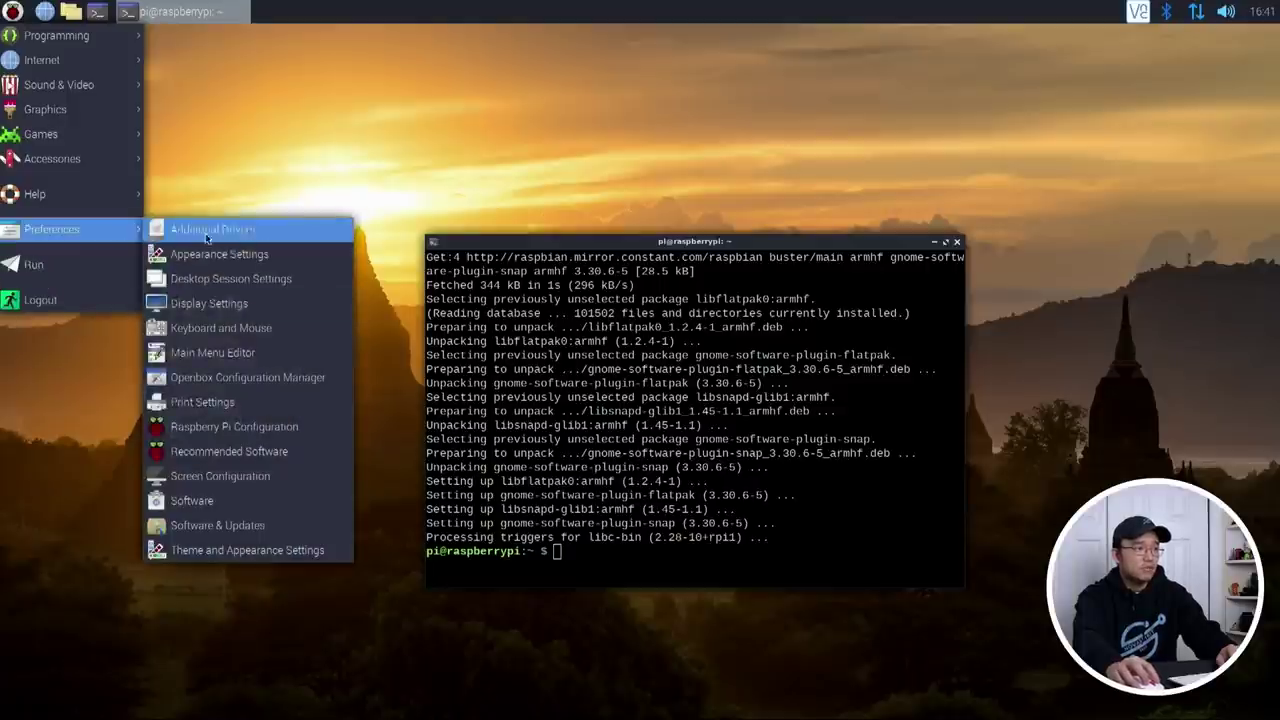
pyautogui.click(216, 500)
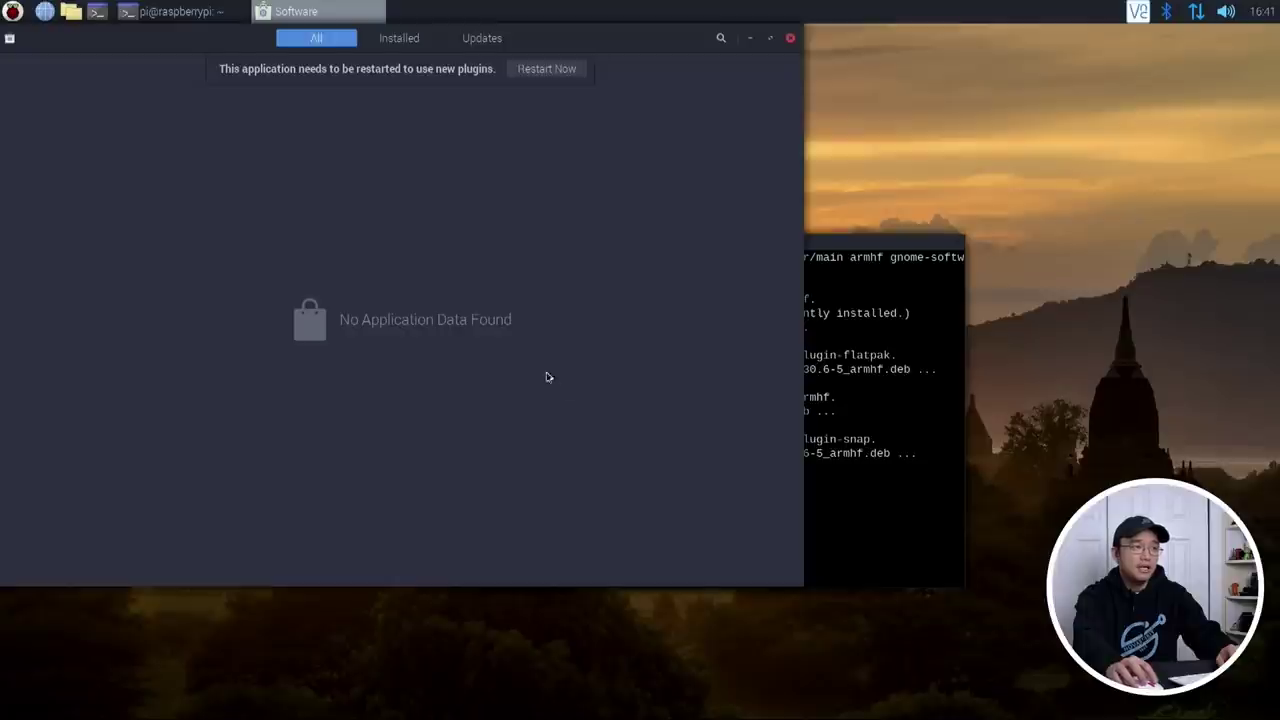
pyautogui.click(546, 69)
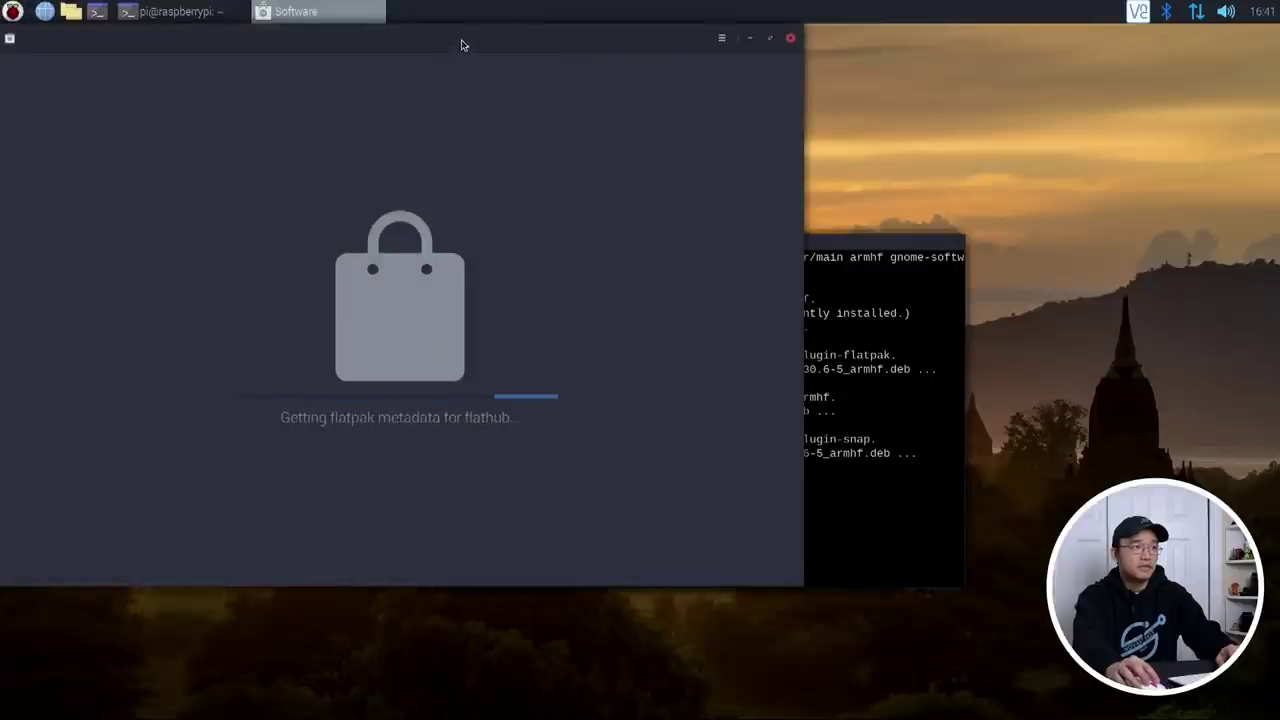
pyautogui.moveTo(460, 40); pyautogui.dragTo(516, 97)
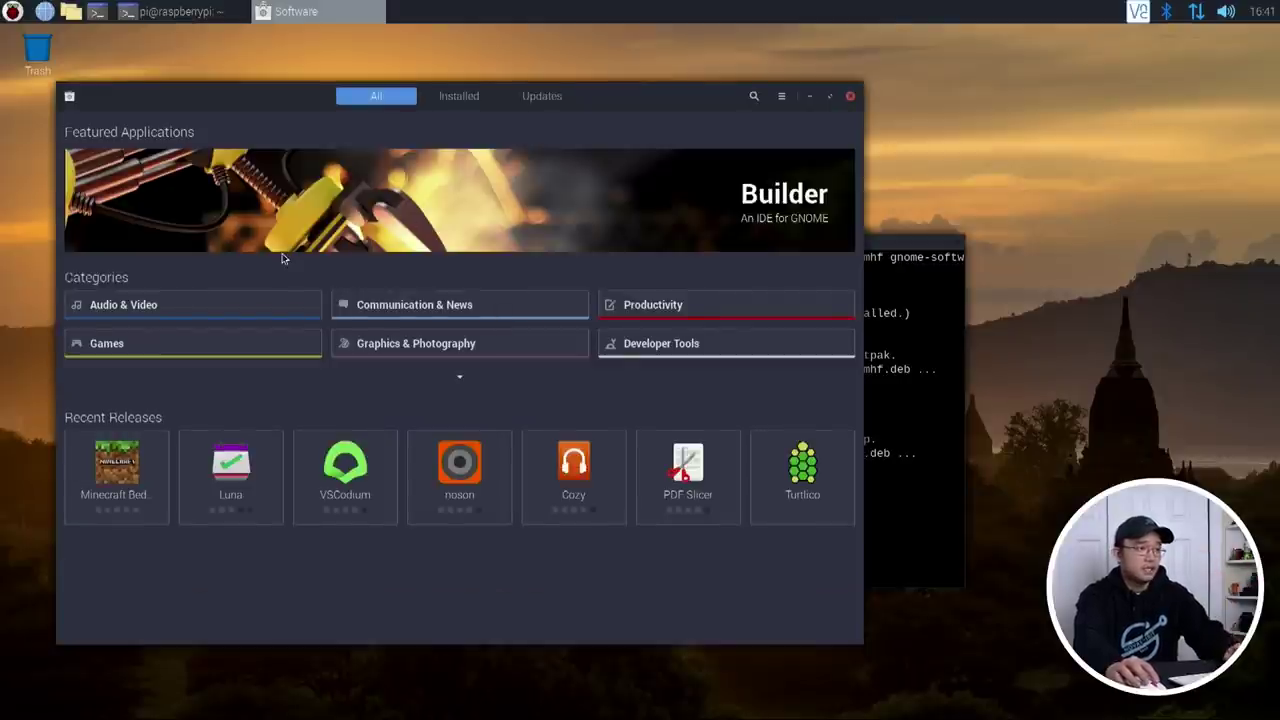
# Step: Install Quadrapassel from the Games category and launch it from its details page
pyautogui.click(237, 343)
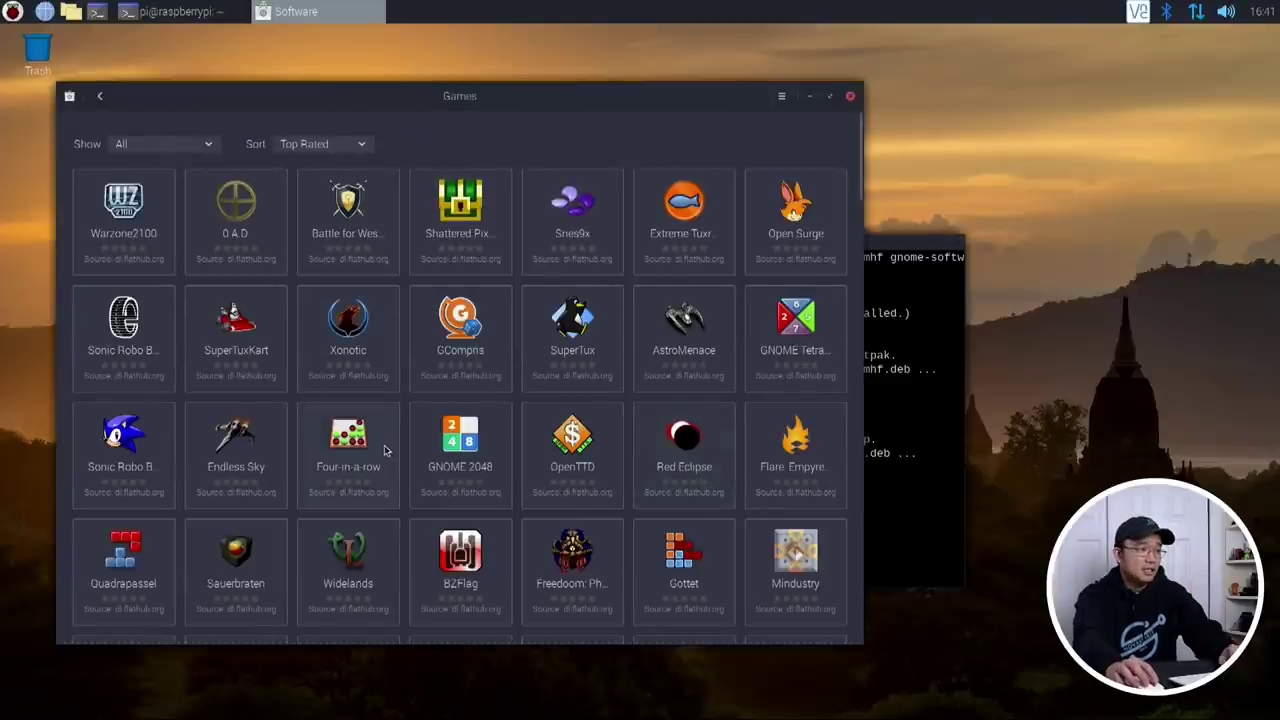
pyautogui.click(130, 560)
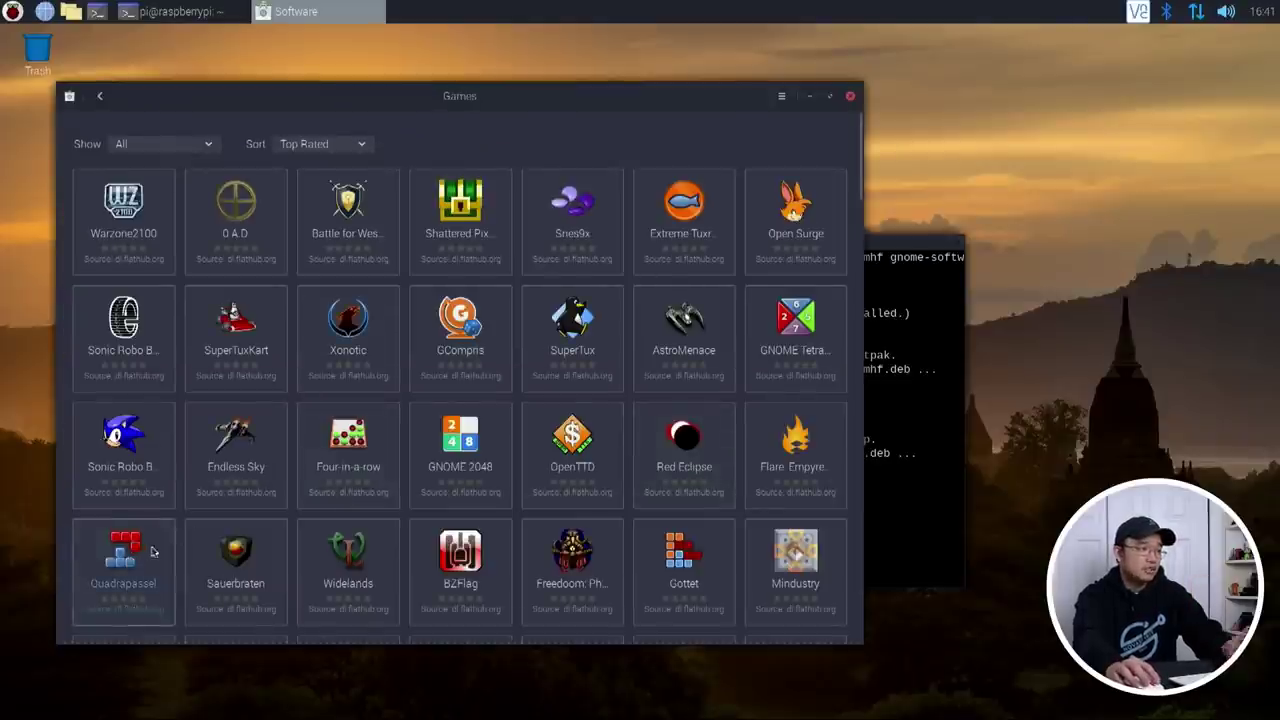
pyautogui.scroll(-1, 660, 381)
pyautogui.scroll(-2, 660, 381)
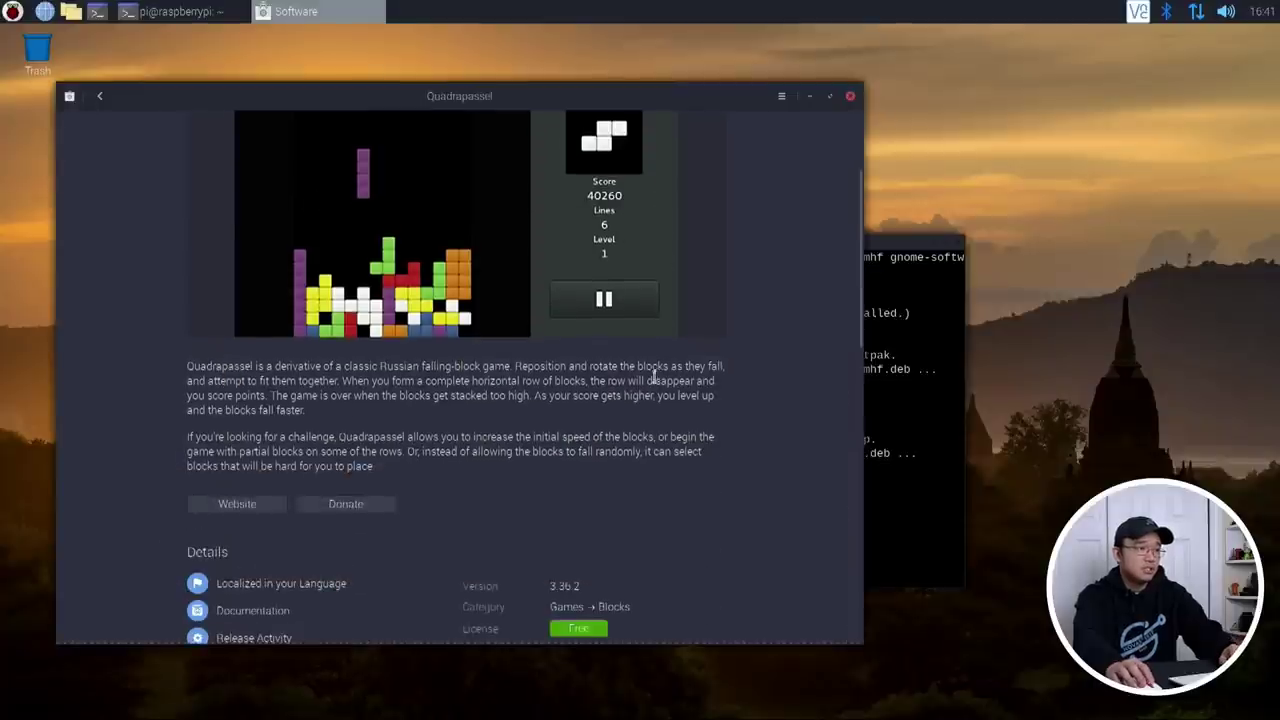
pyautogui.scroll(3, 655, 382)
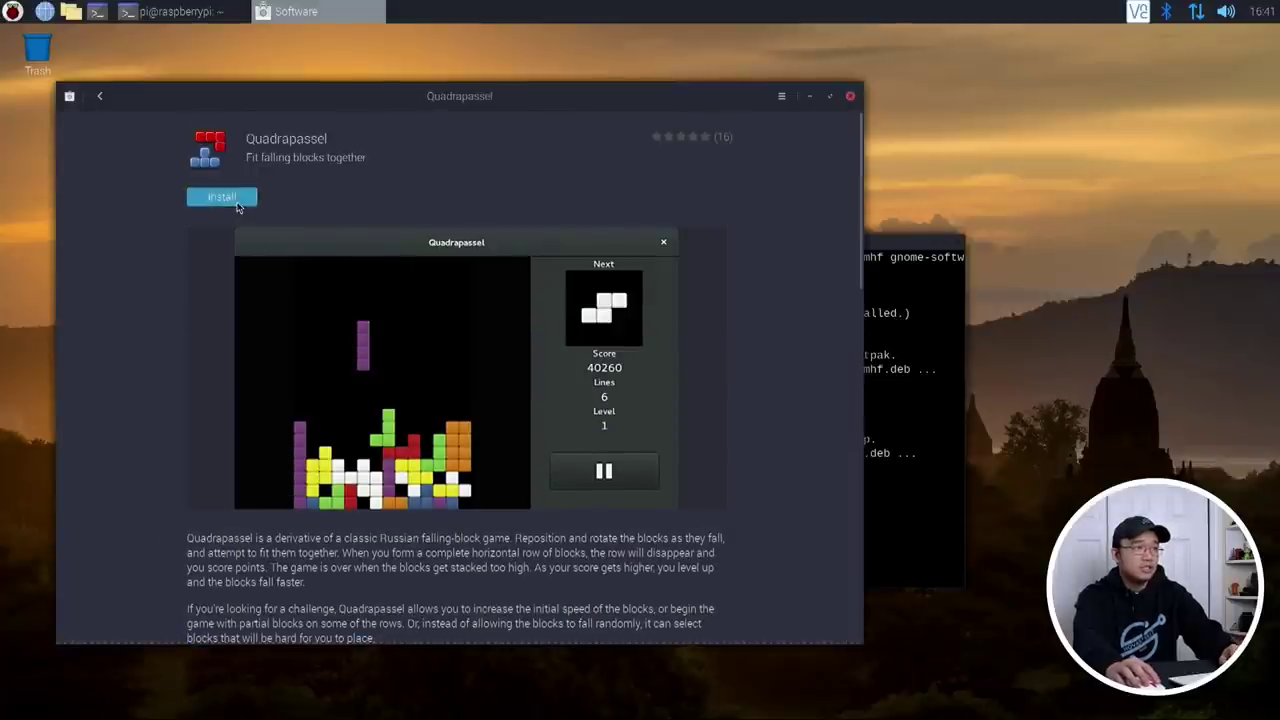
pyautogui.click(221, 196)
pyautogui.scroll(-3, 620, 370)
pyautogui.scroll(-1, 620, 370)
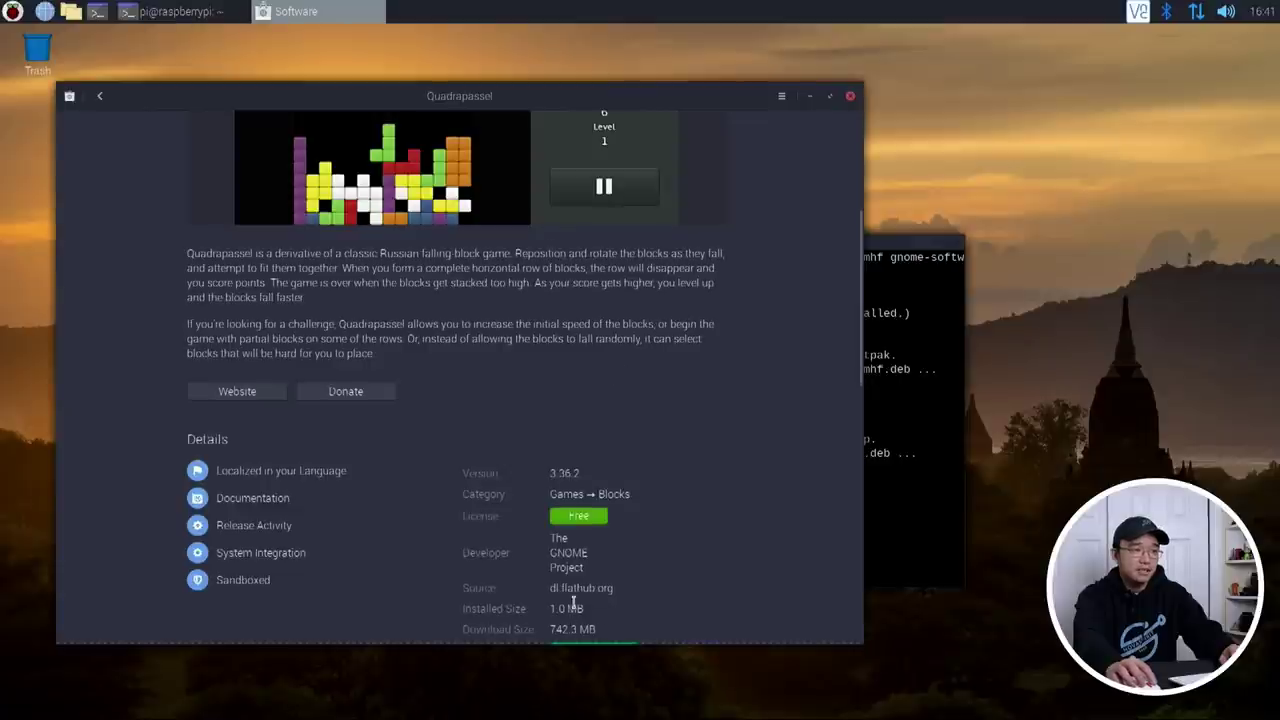
pyautogui.scroll(5, 467, 429)
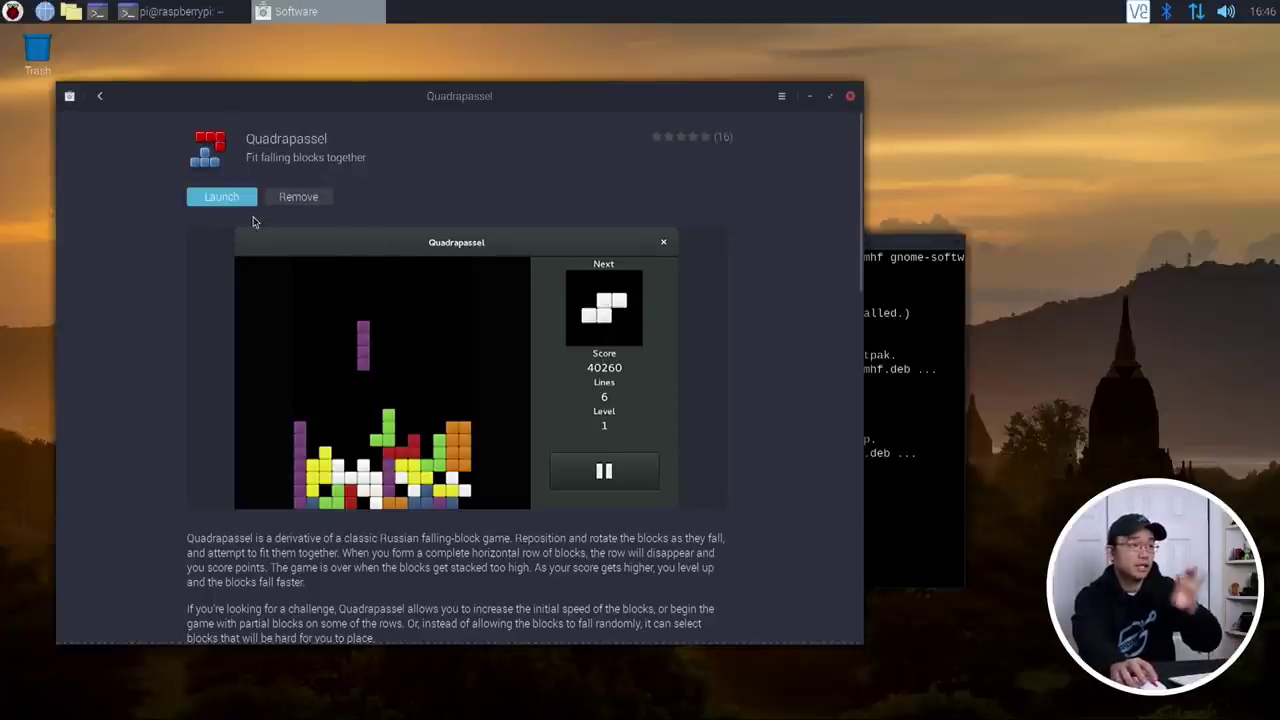
pyautogui.click(215, 203)
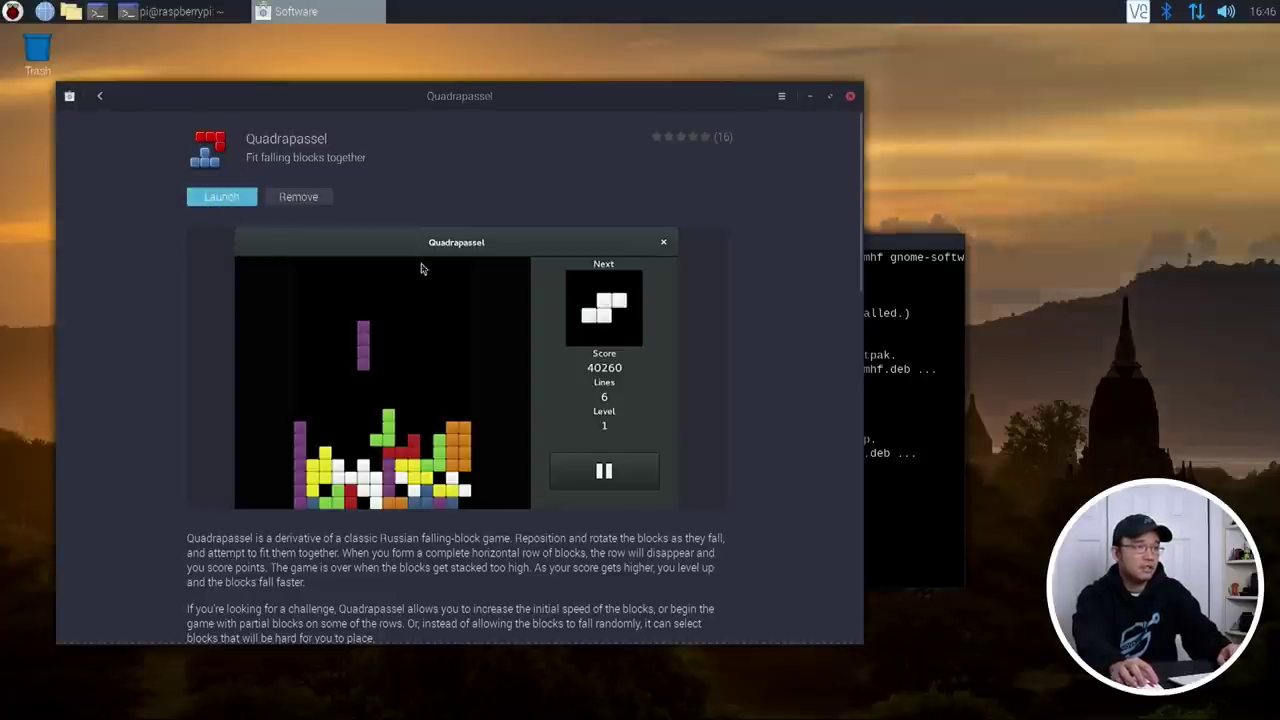
pyautogui.moveTo(1034, 50); pyautogui.dragTo(636, 146)
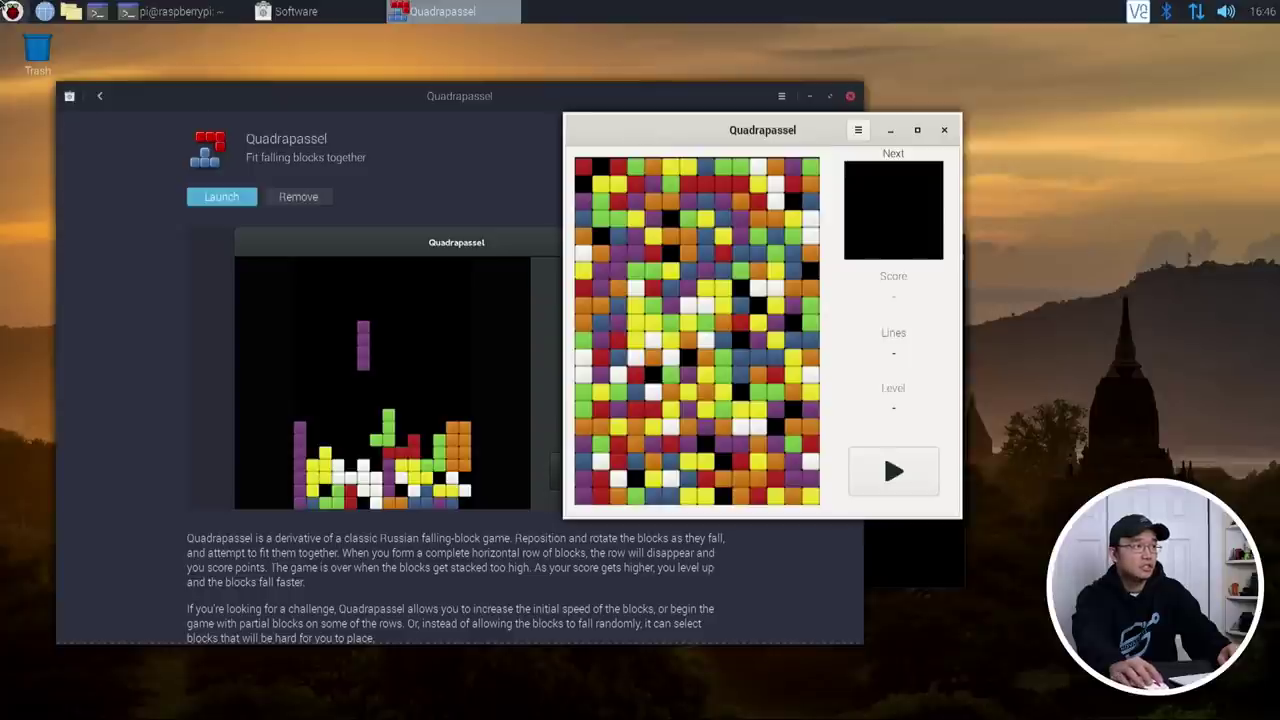
pyautogui.click(12, 11)
pyautogui.moveTo(108, 145)
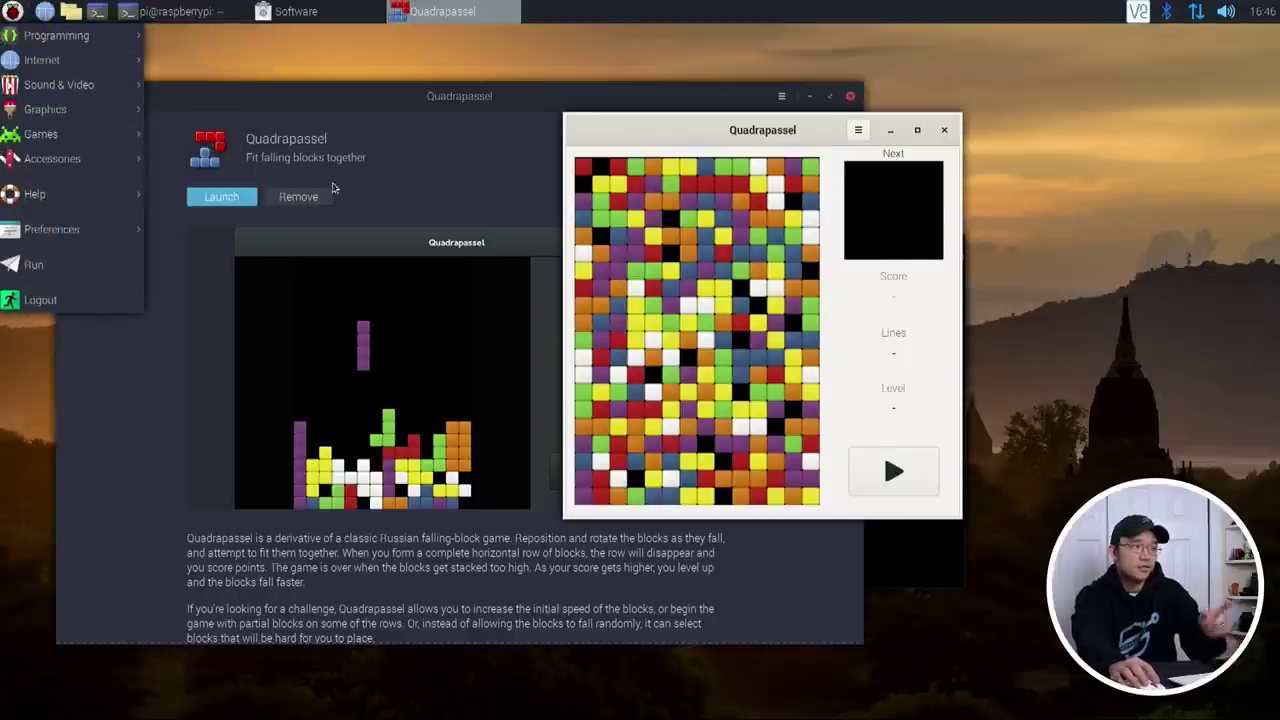
pyautogui.click(459, 123)
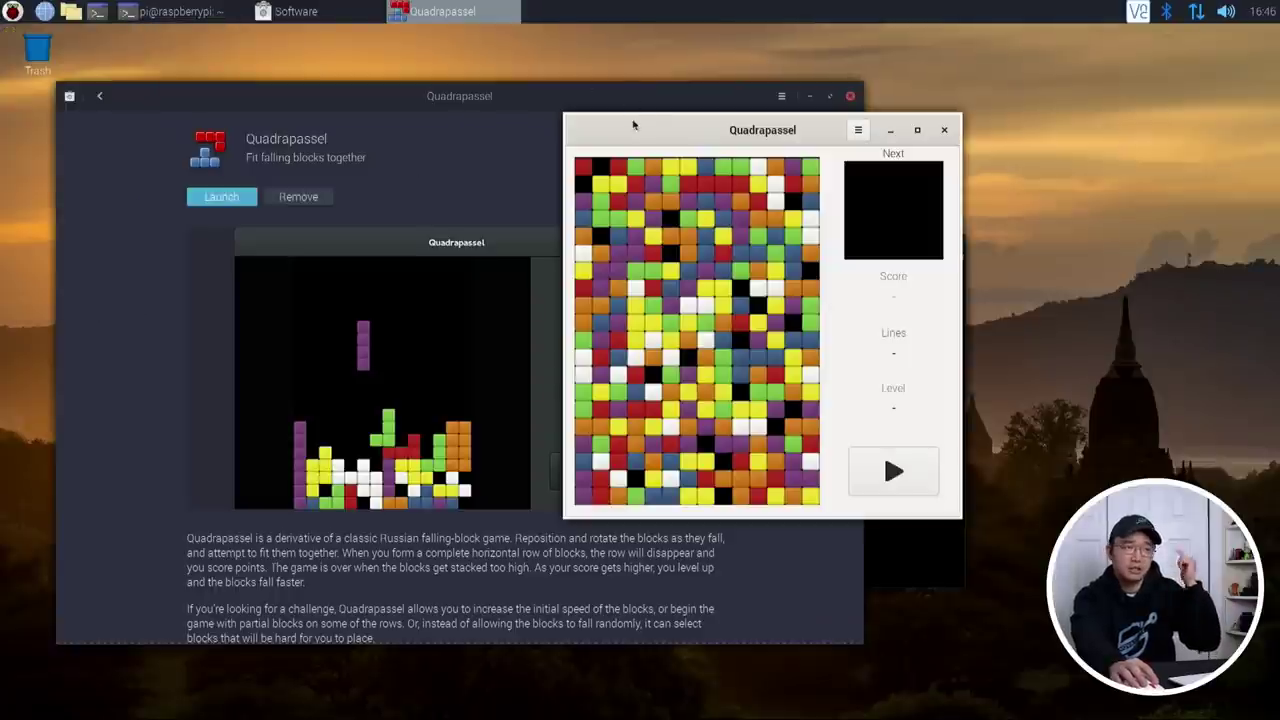
pyautogui.moveTo(634, 135); pyautogui.dragTo(753, 104)
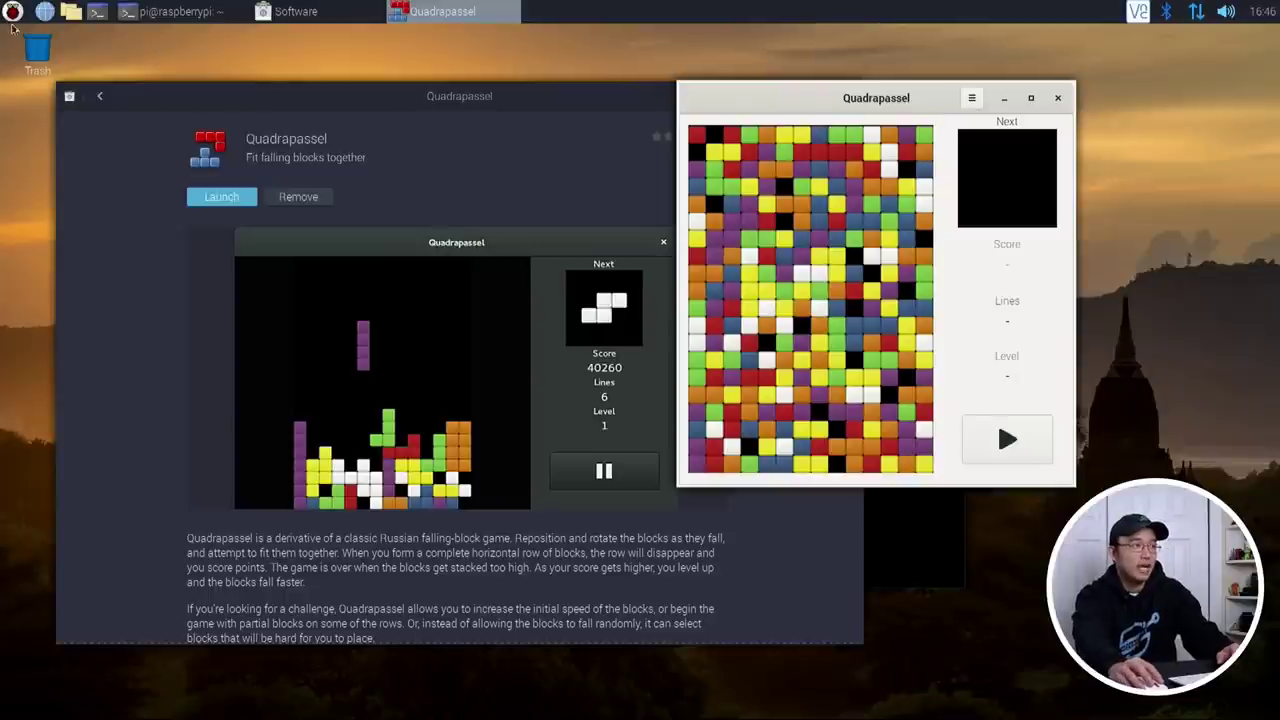
pyautogui.click(1007, 440)
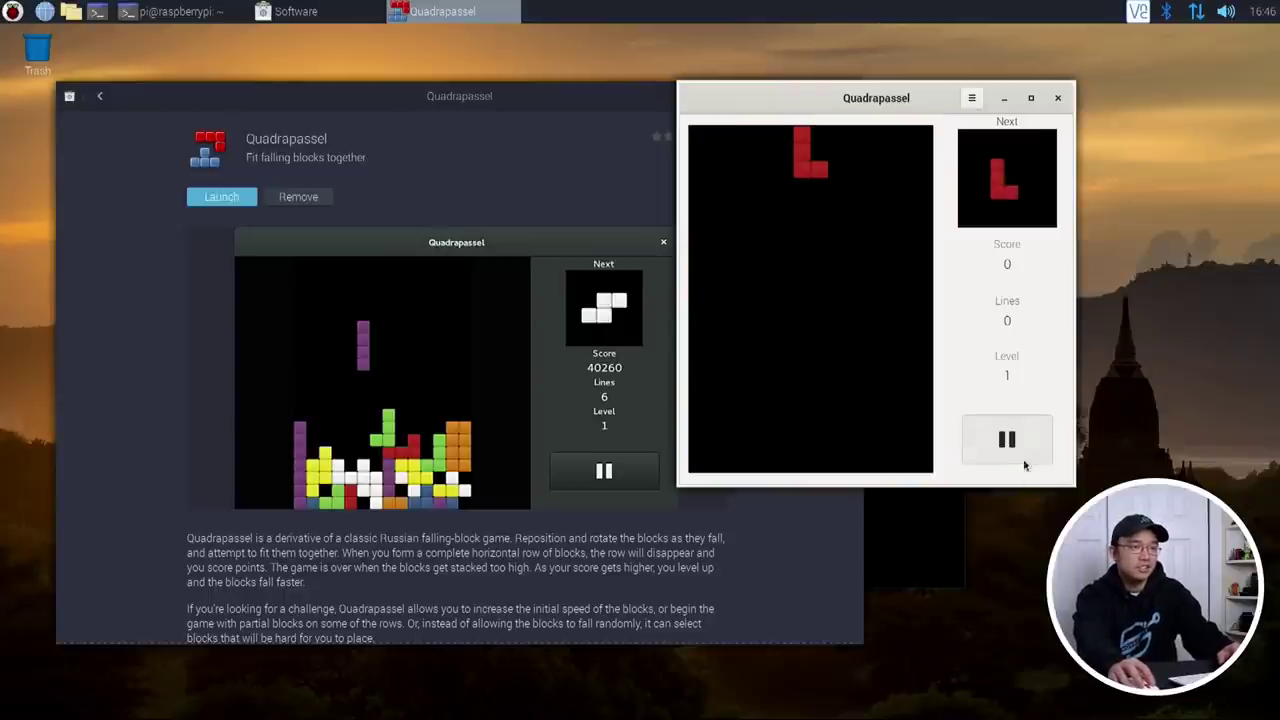
pyautogui.press('Down')
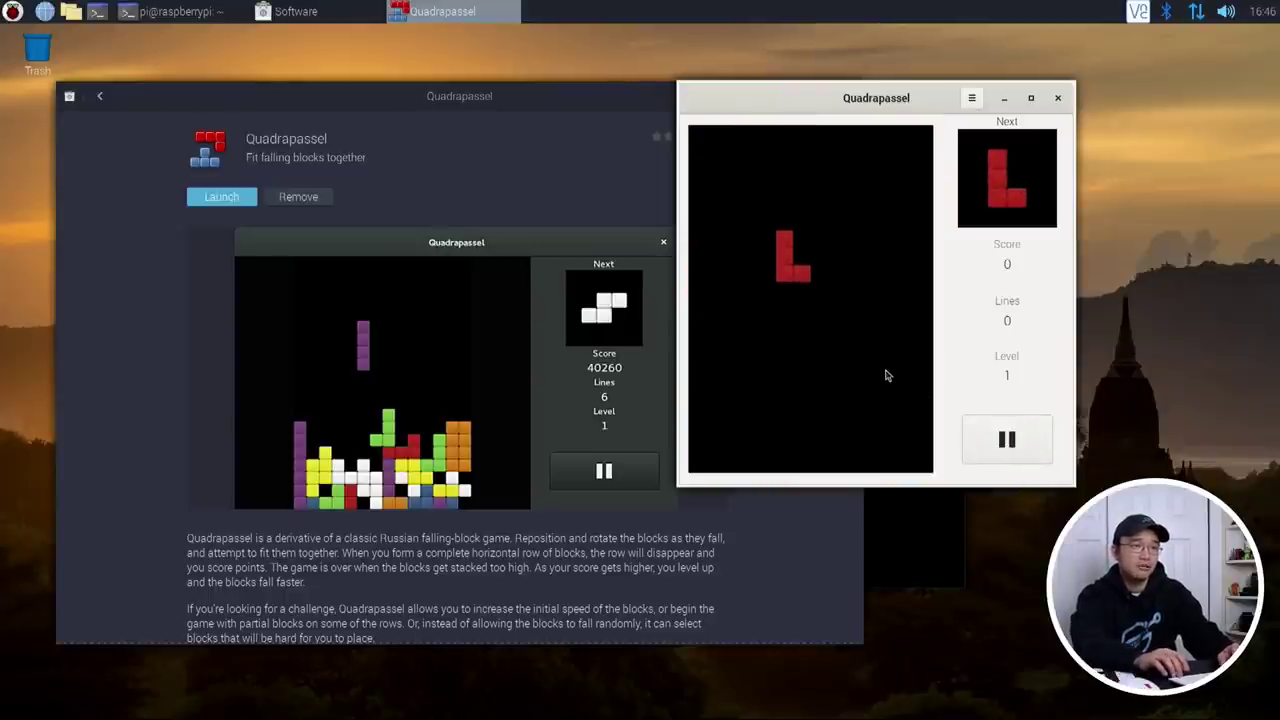
pyautogui.press('Up')
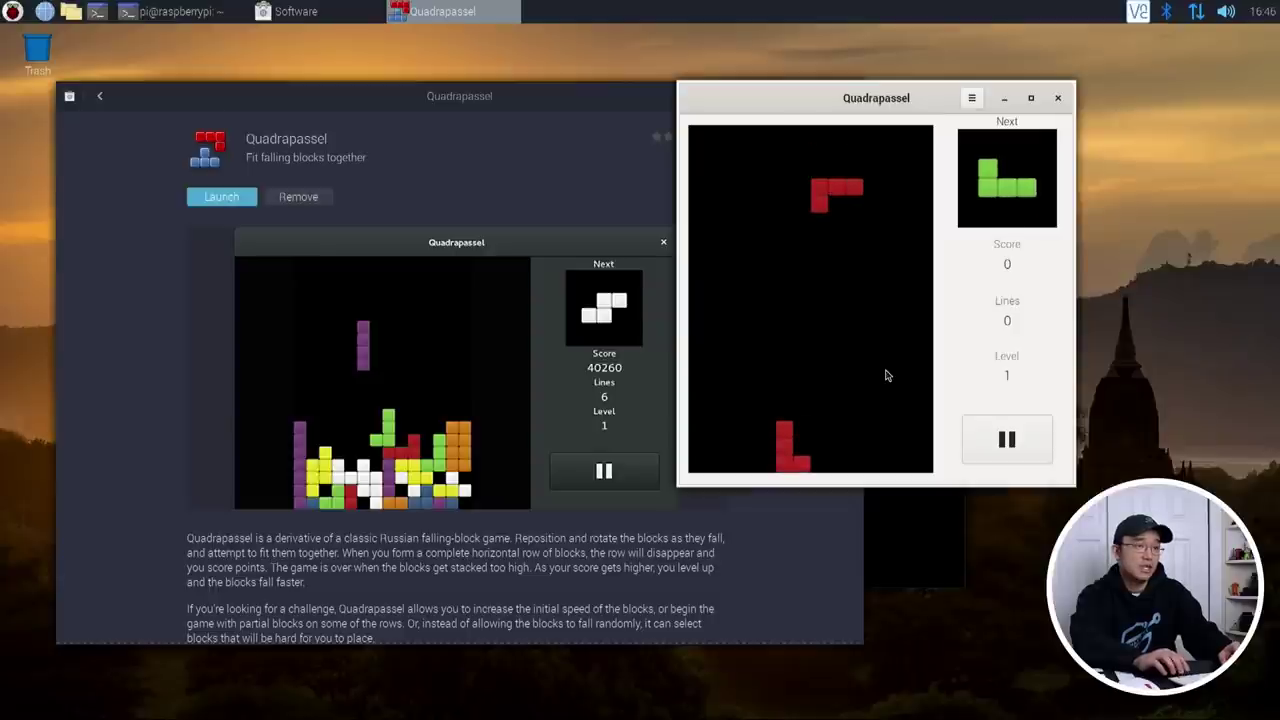
pyautogui.press('Up')
pyautogui.press('Up')
pyautogui.press('Down')
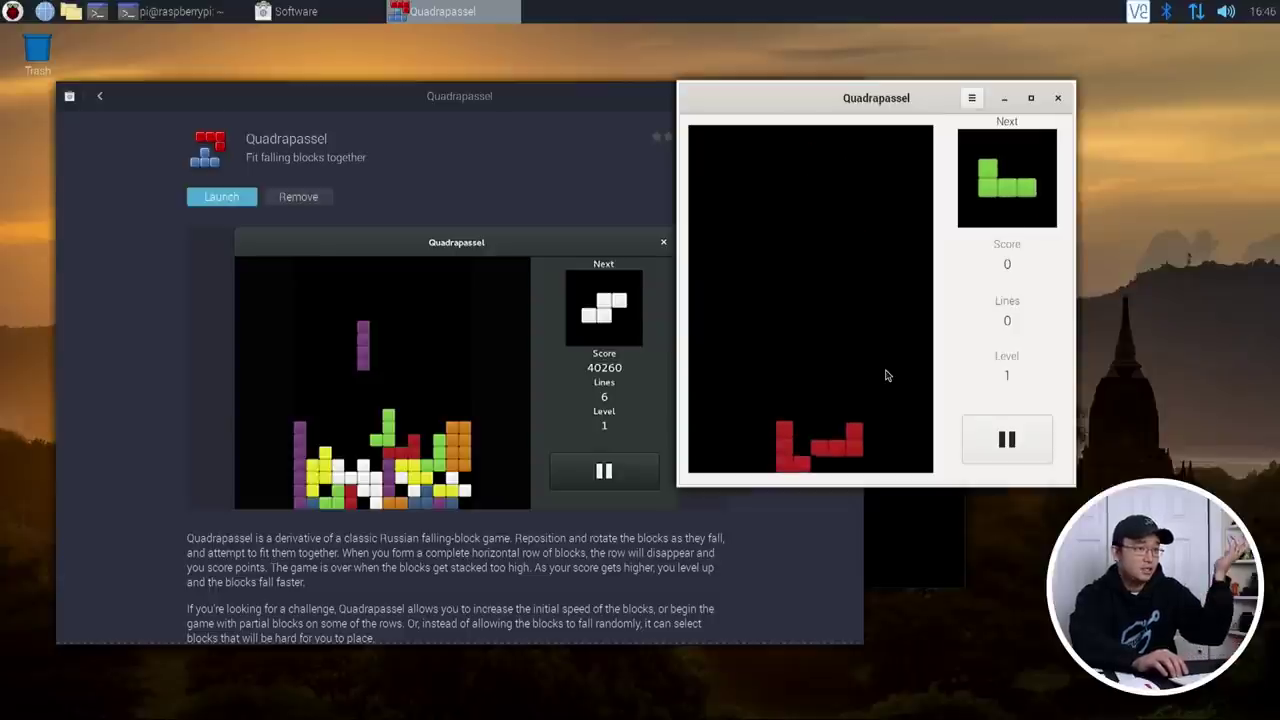
pyautogui.click(1057, 97)
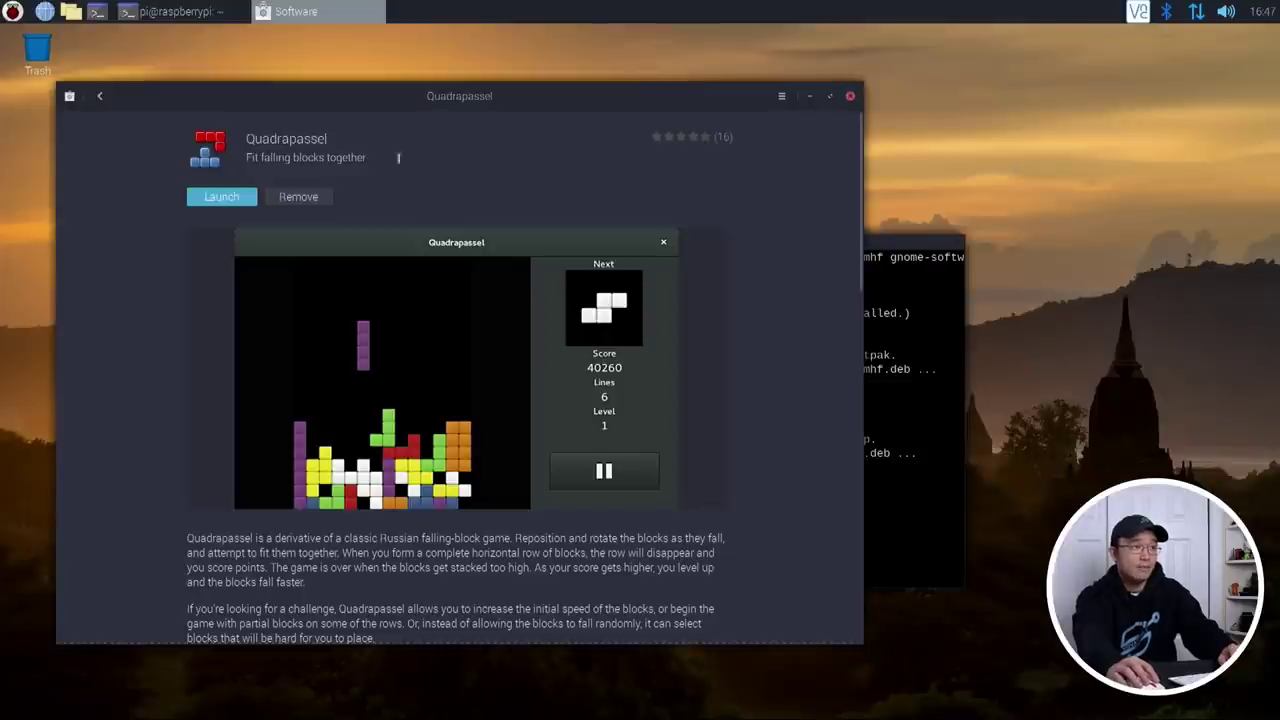
pyautogui.click(850, 96)
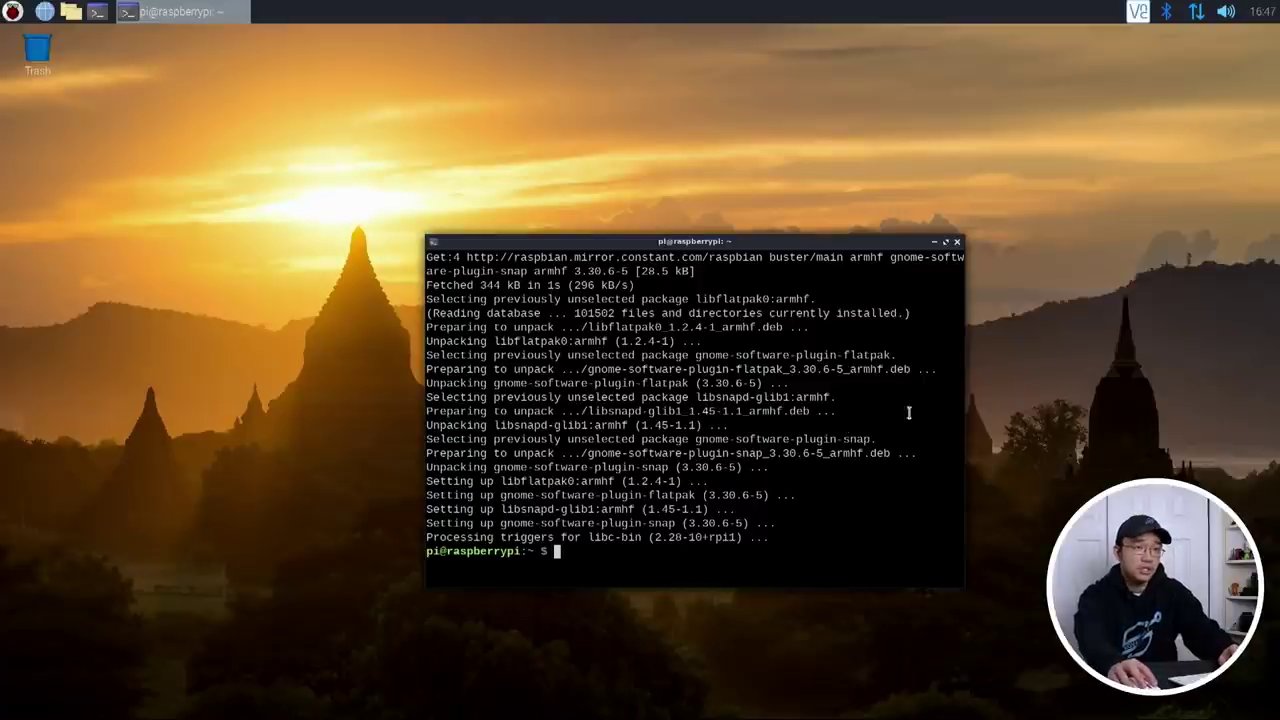
# Step: Widen the terminal and run 'flatpak list' to show installed flatpaks
pyautogui.moveTo(964, 336); pyautogui.dragTo(1260, 338)
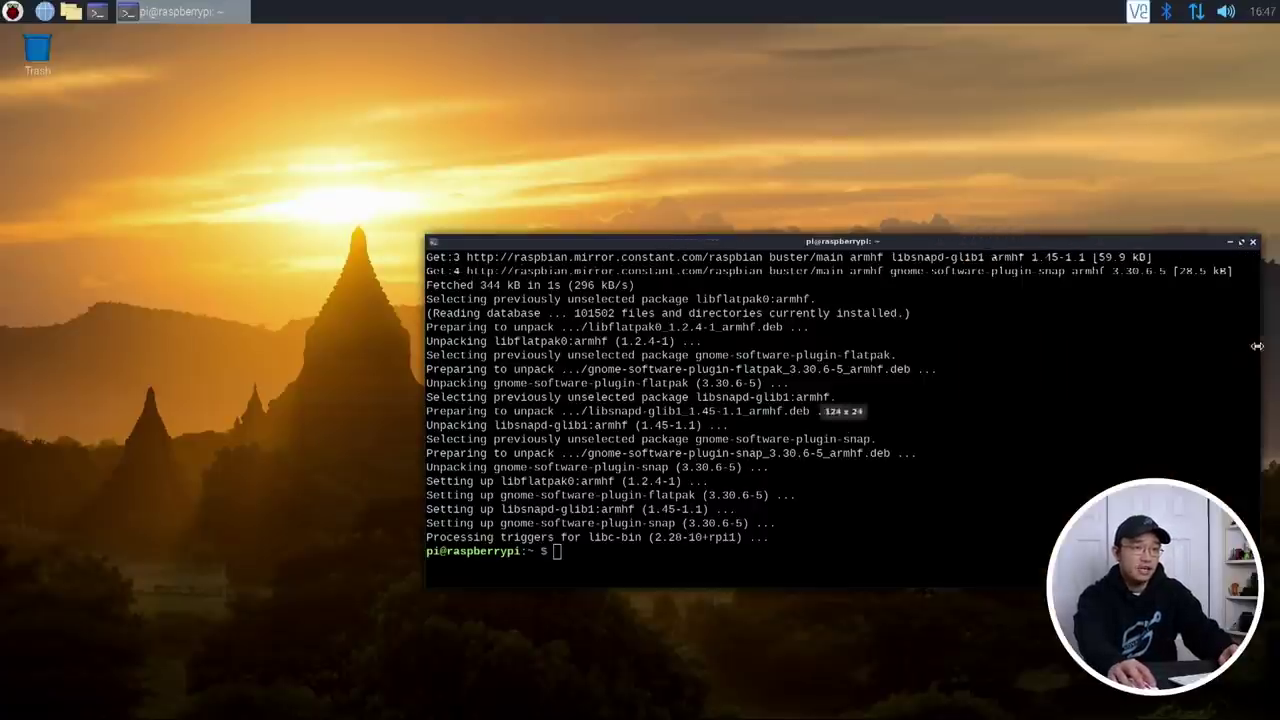
pyautogui.write('flat')
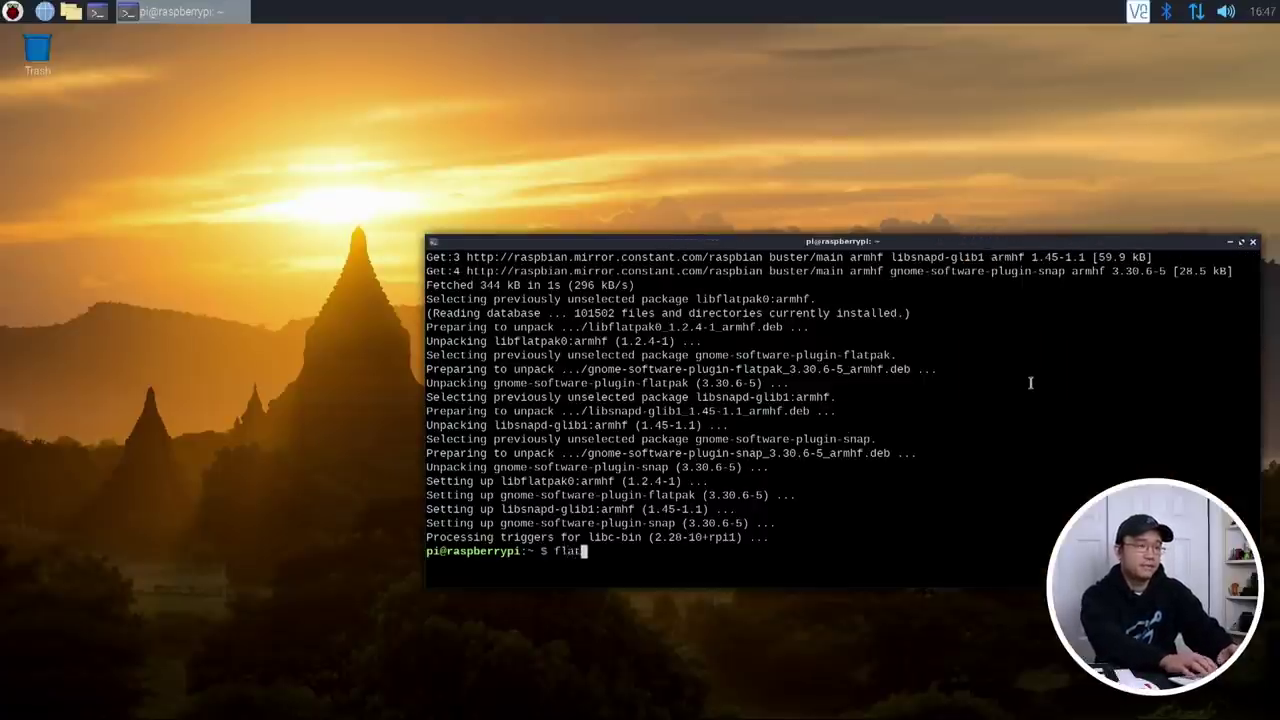
pyautogui.write('pak list')
pyautogui.press('Return')
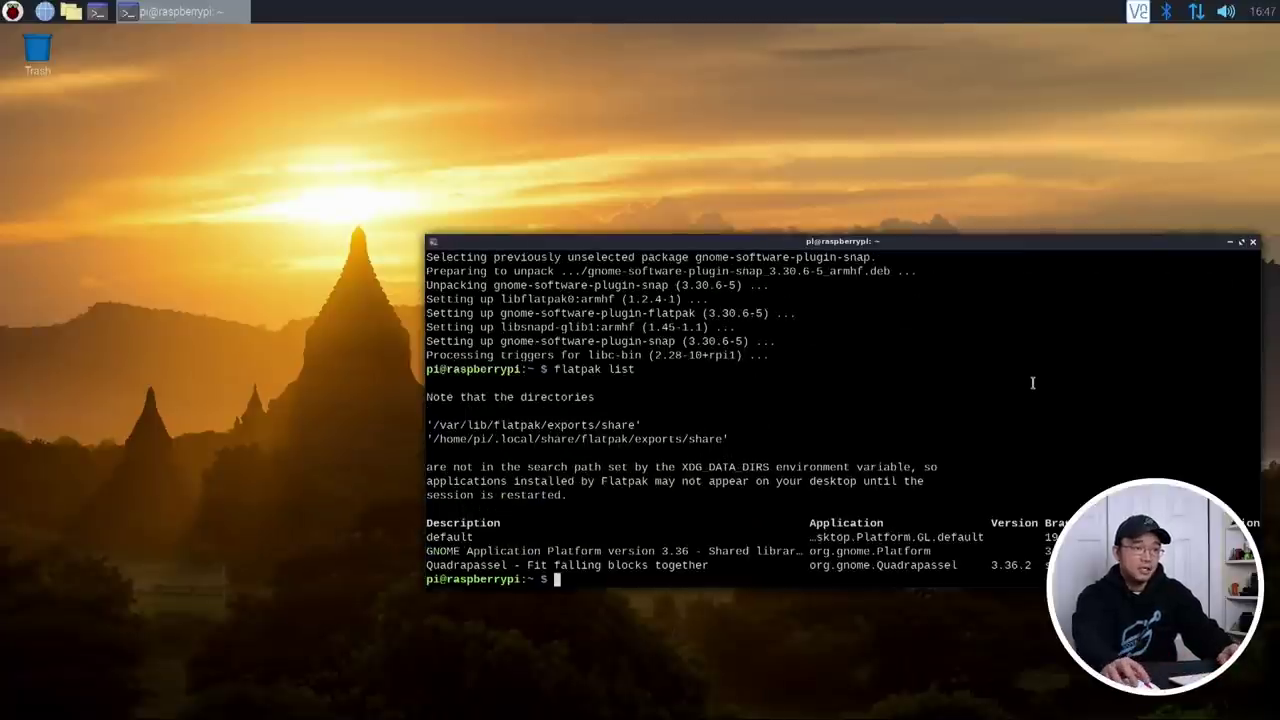
# Step: Copy the org.gnome.Quadrapassel app ID and run 'flatpak run org.gnome.Quadrapassel'
pyautogui.moveTo(956, 565); pyautogui.dragTo(810, 567)
pyautogui.rightClick(813, 569)
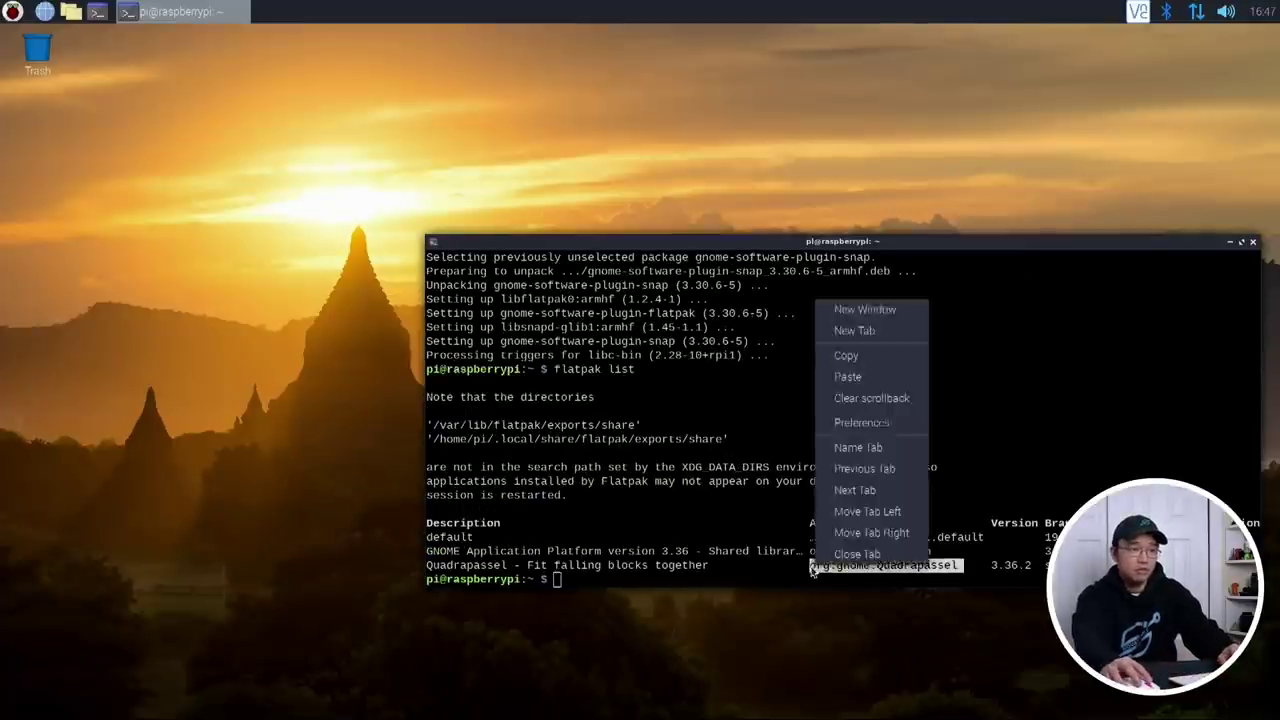
pyautogui.click(846, 355)
pyautogui.write('flatpak run')
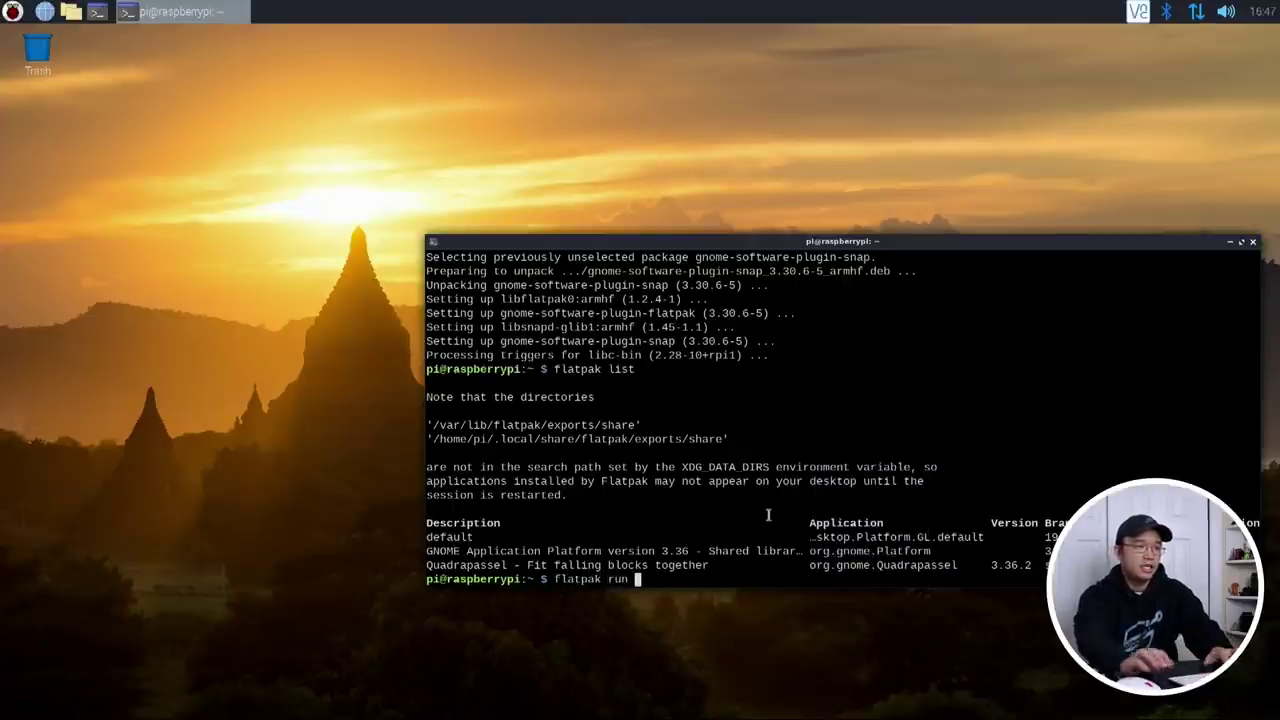
pyautogui.hotkey('ctrl', 'shift', 'v')
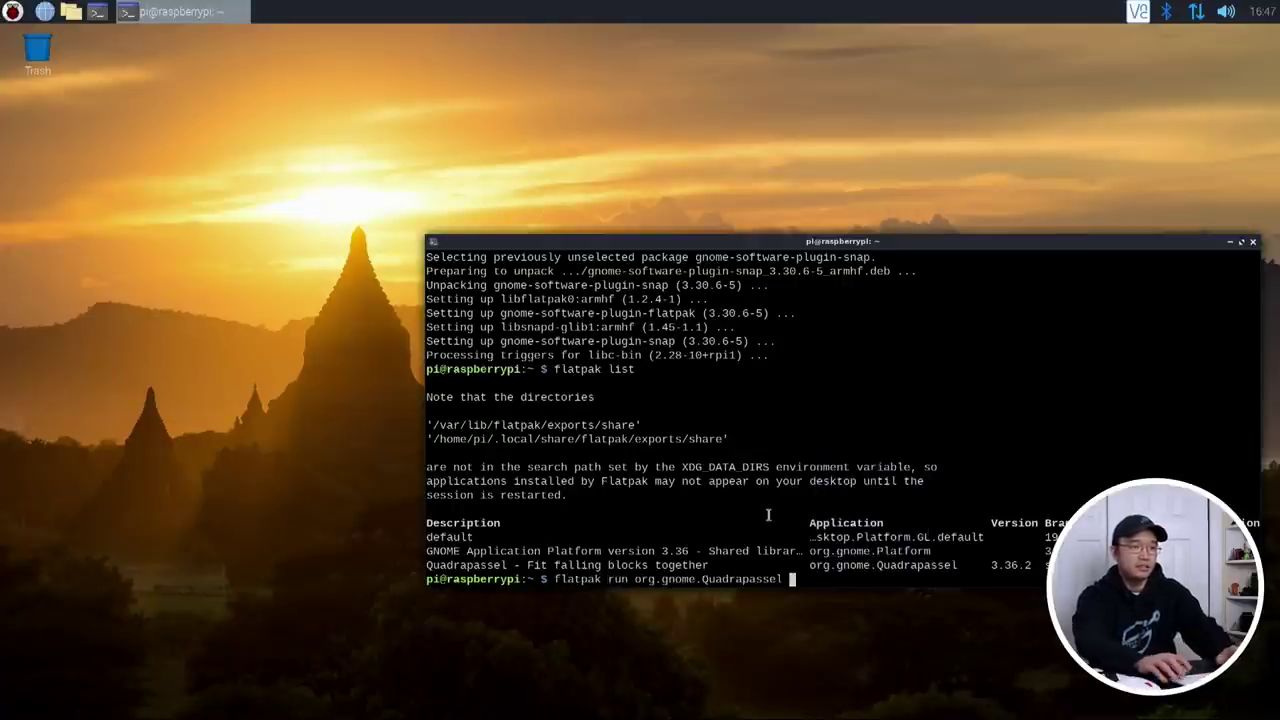
pyautogui.press('Return')
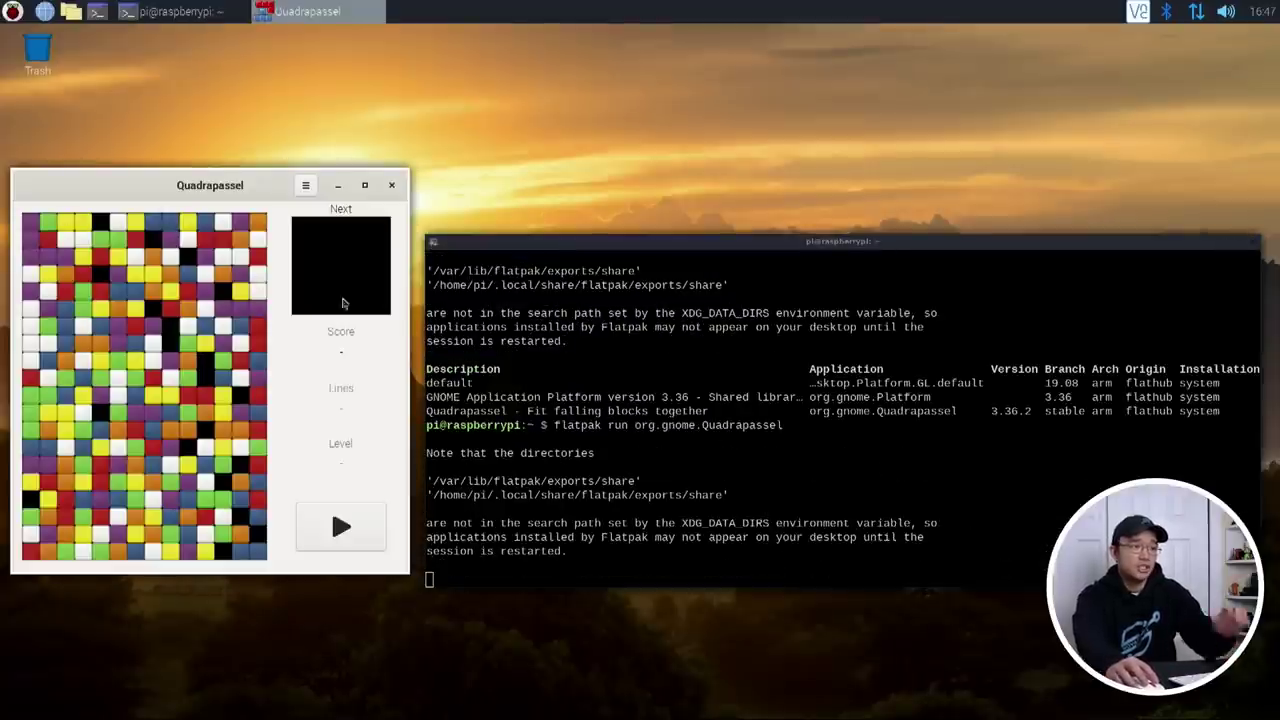
# Step: Close the Quadrapassel game window, then open and dismiss the main applications menu
pyautogui.click(392, 185)
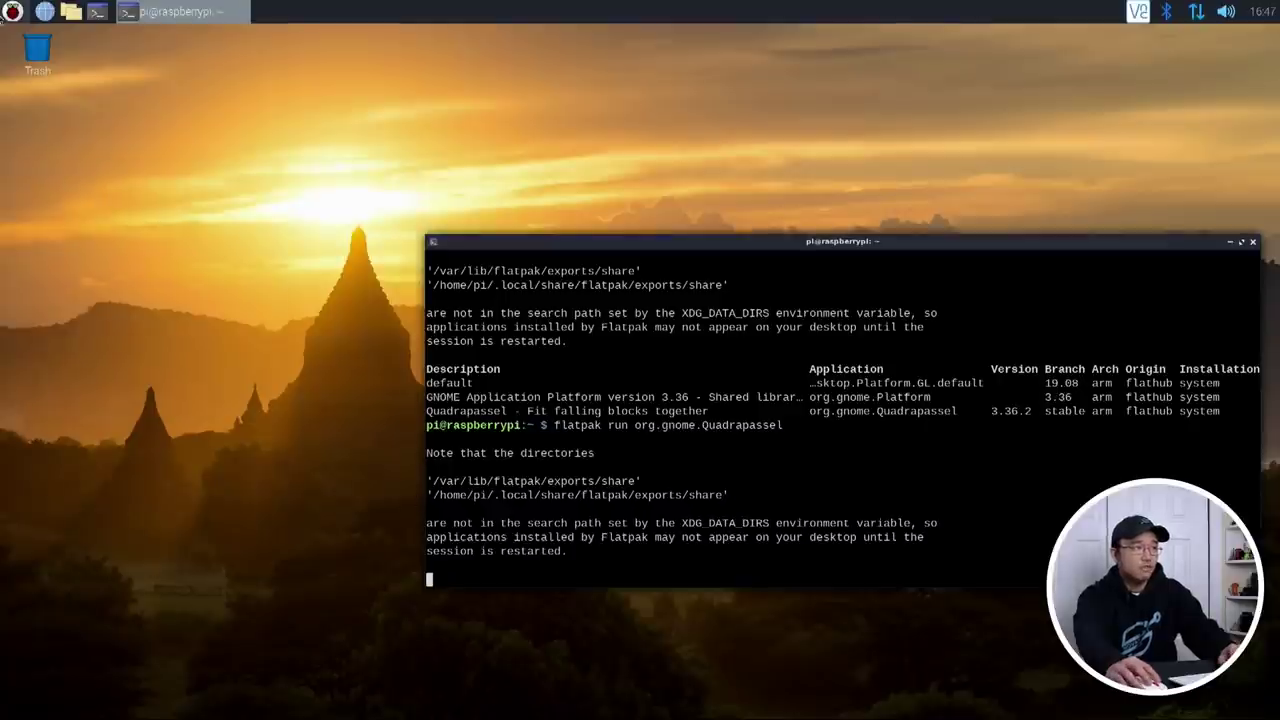
pyautogui.click(12, 11)
pyautogui.click(905, 542)
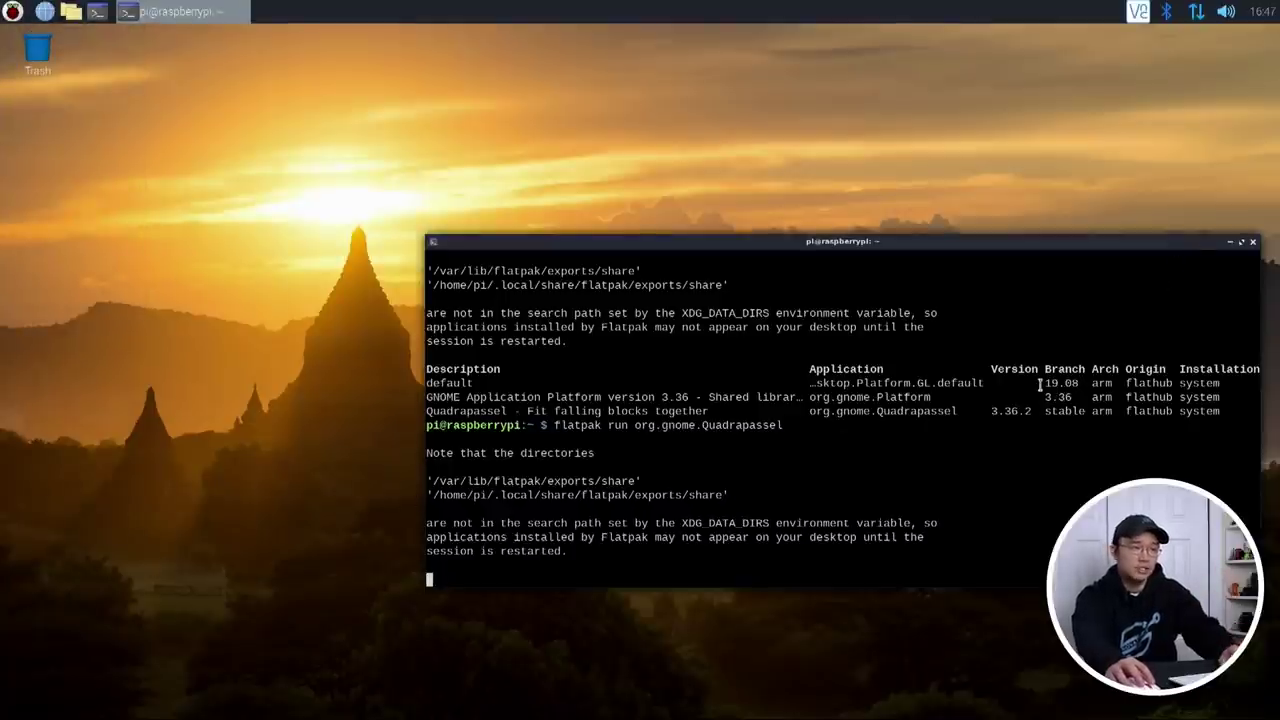
# Step: Select and deselect the flatpak exports path and warning lines in the terminal output
pyautogui.tripleClick(693, 505)
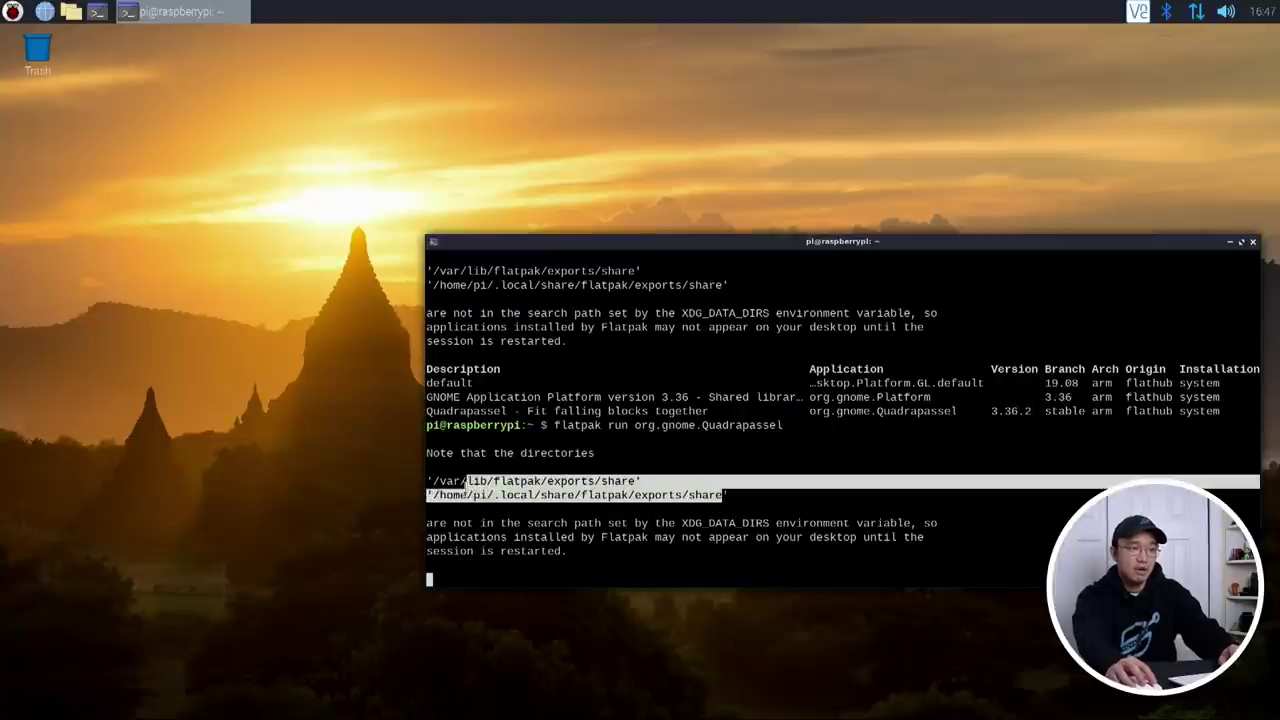
pyautogui.click(541, 483)
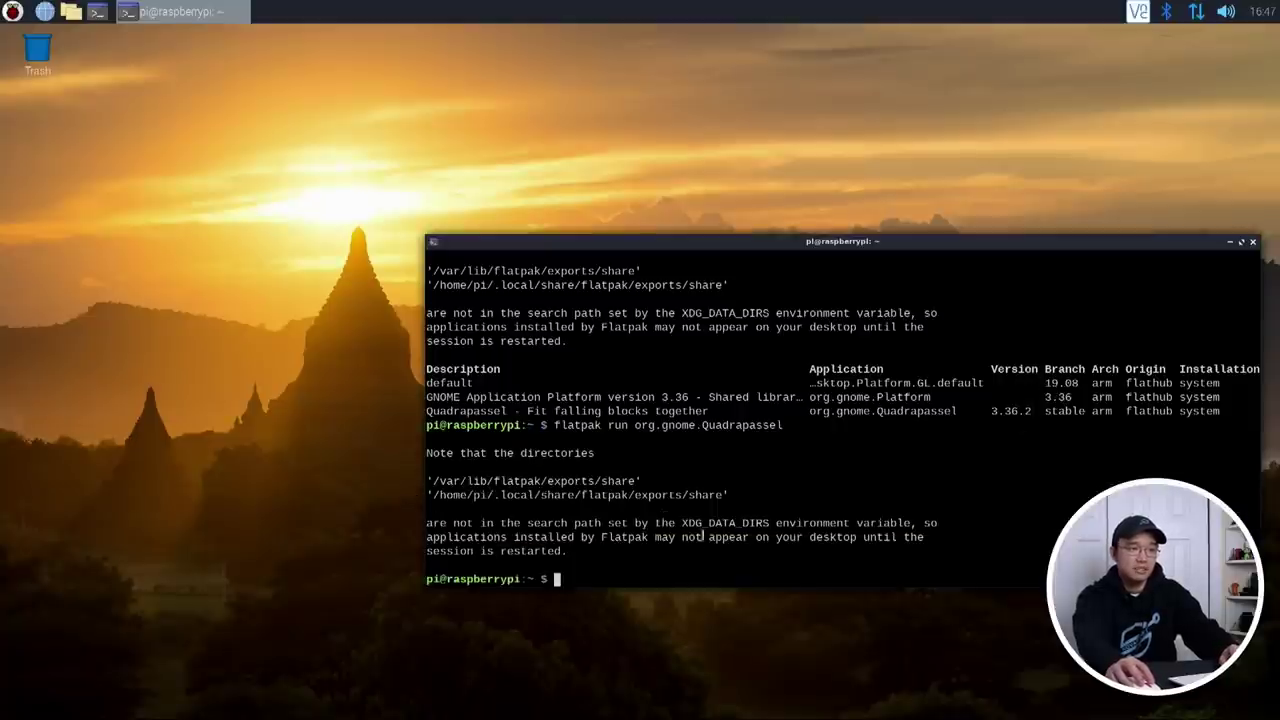
pyautogui.moveTo(504, 484); pyautogui.dragTo(566, 551)
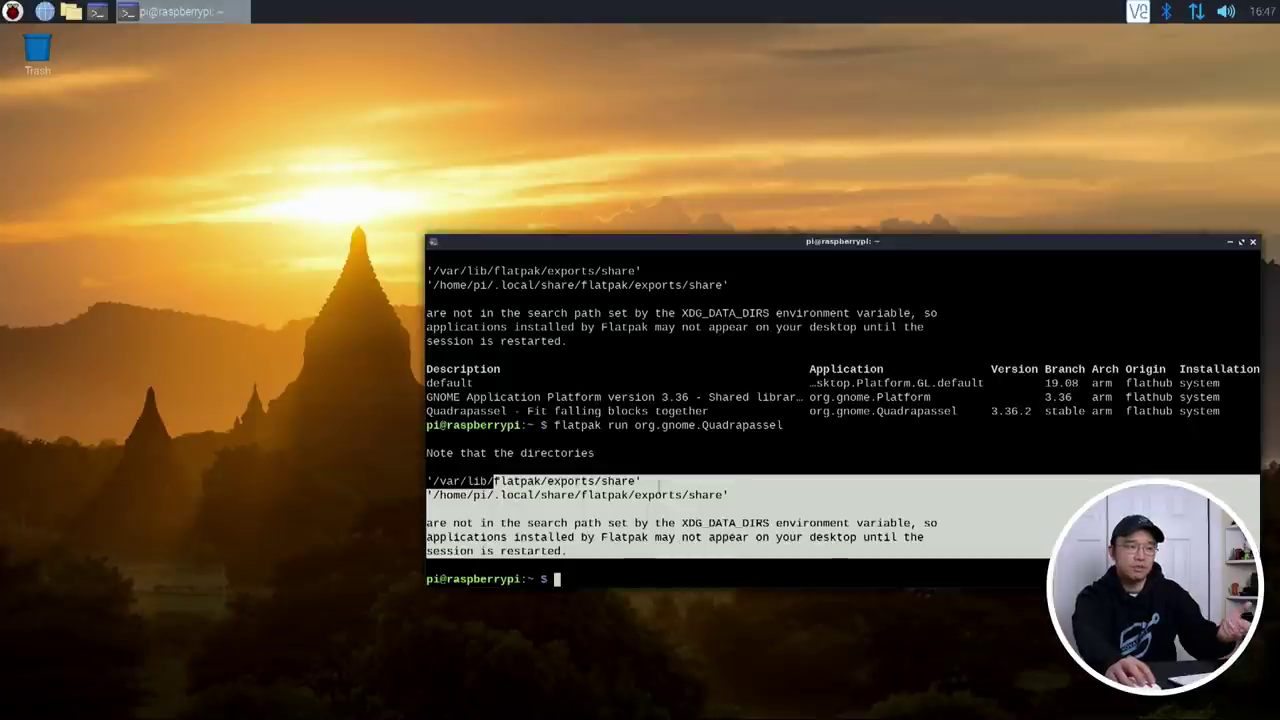
pyautogui.click(669, 485)
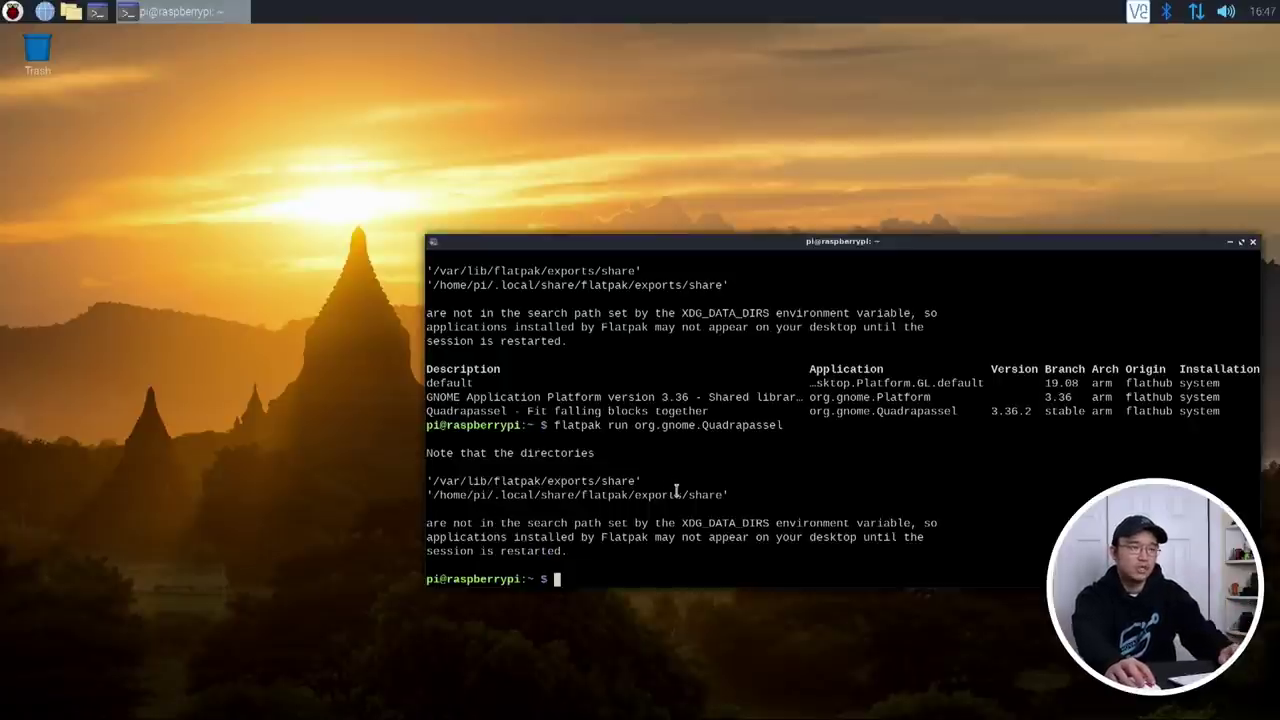
pyautogui.moveTo(740, 497); pyautogui.dragTo(460, 498)
pyautogui.click(517, 495)
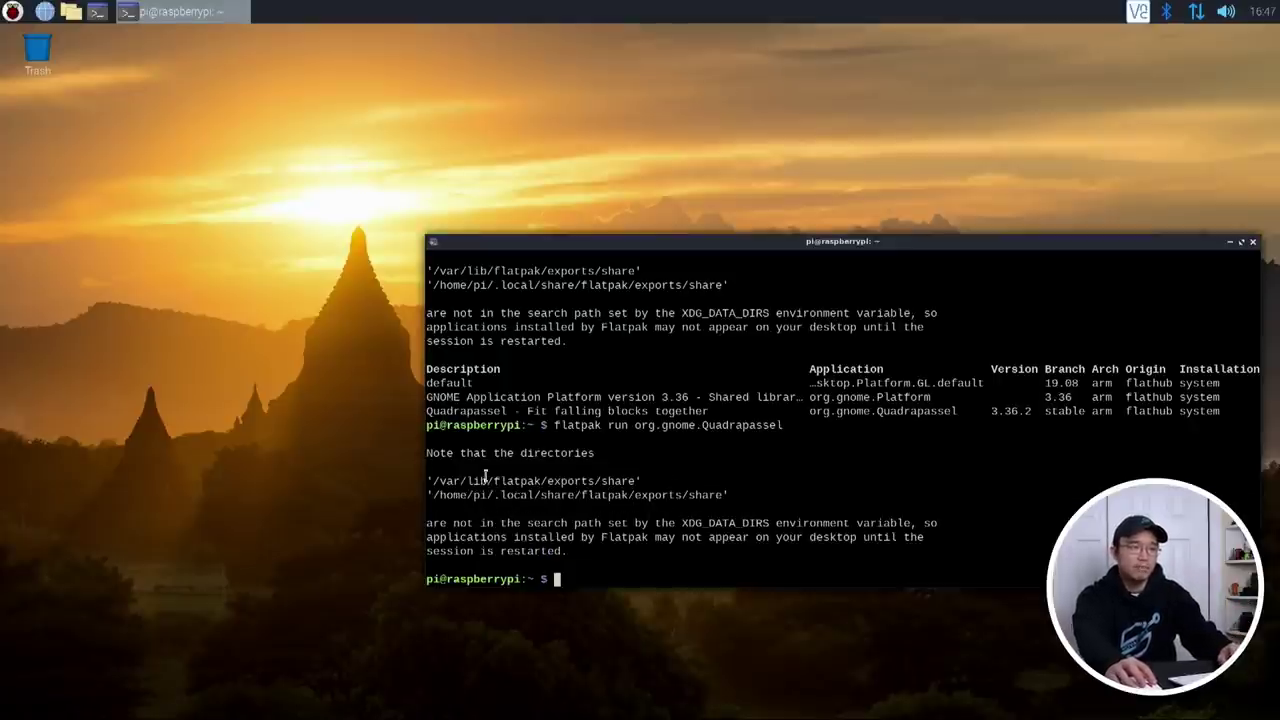
# Step: Drag the terminal window further left, opening and closing the main menu around it
pyautogui.click(12, 12)
pyautogui.click(12, 12)
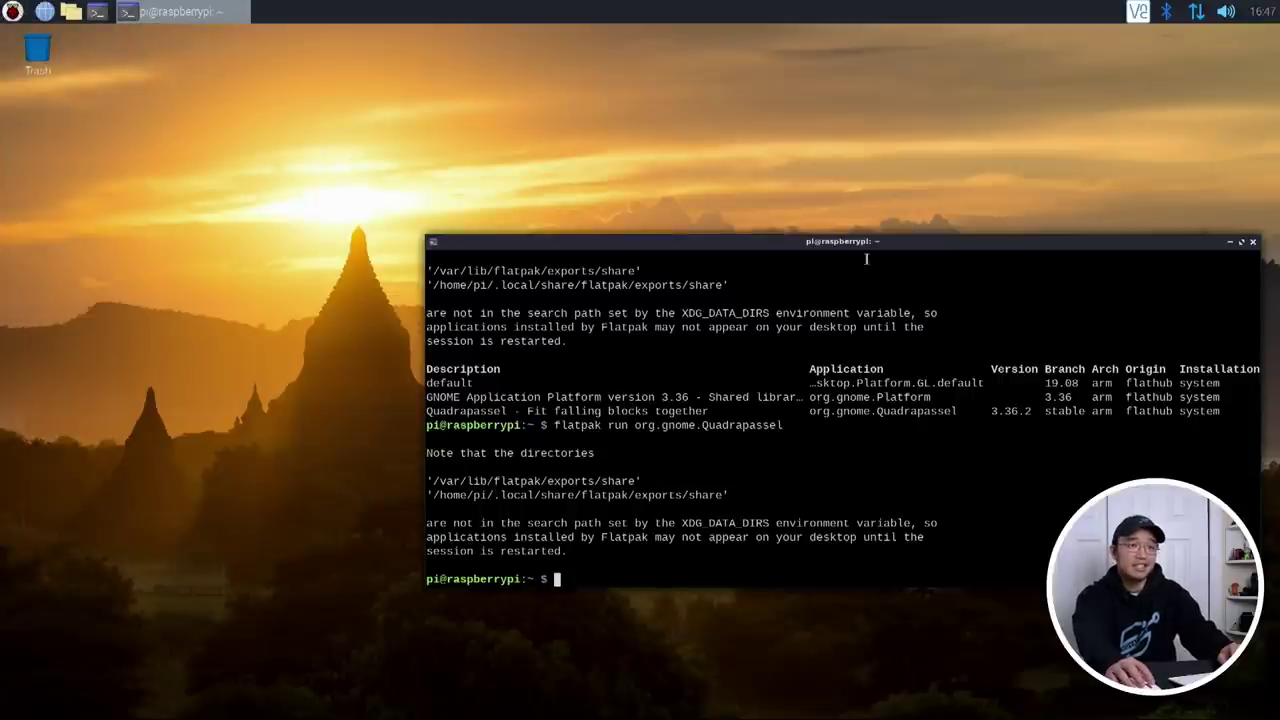
pyautogui.moveTo(865, 253); pyautogui.dragTo(690, 253)
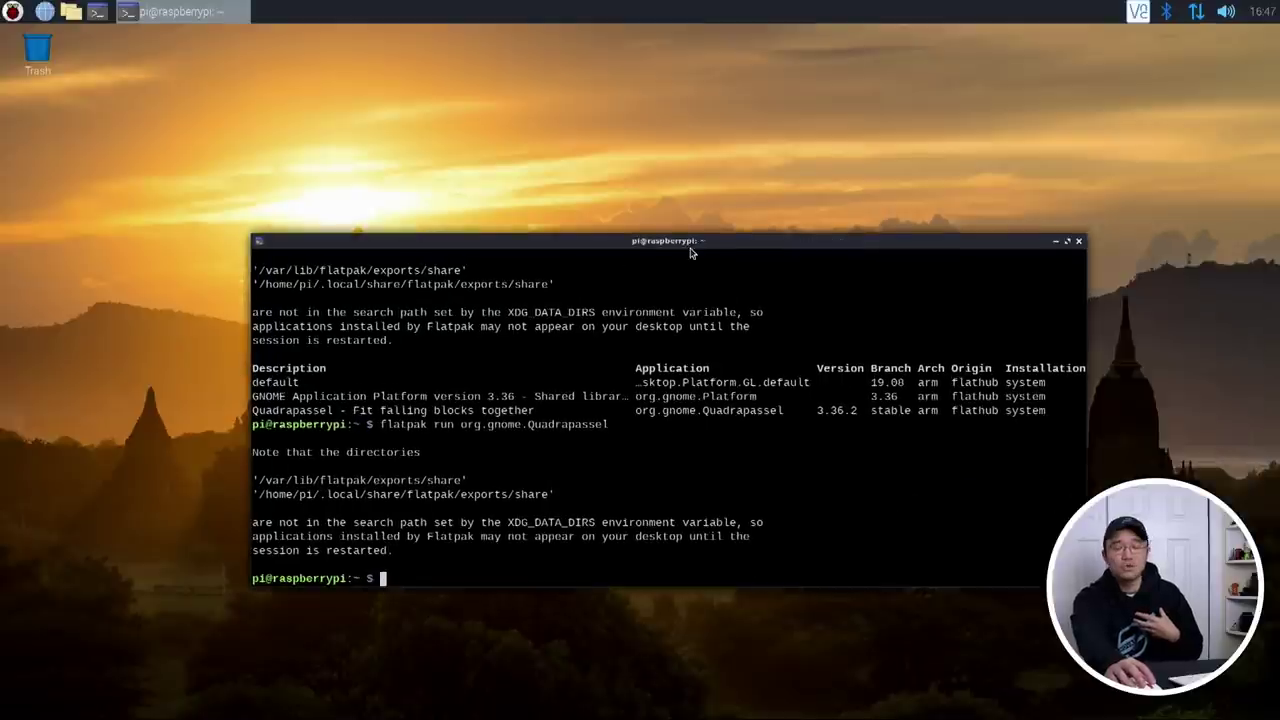
pyautogui.click(12, 12)
pyautogui.moveTo(60, 229)
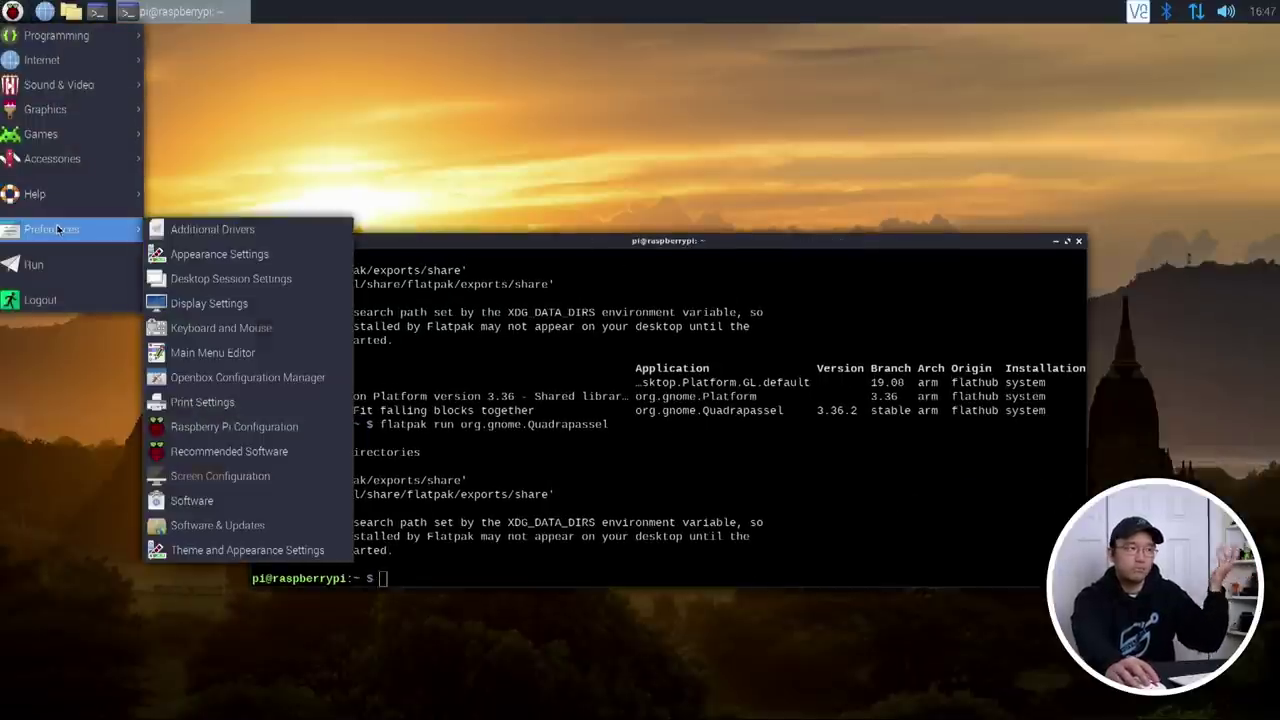
pyautogui.click(782, 154)
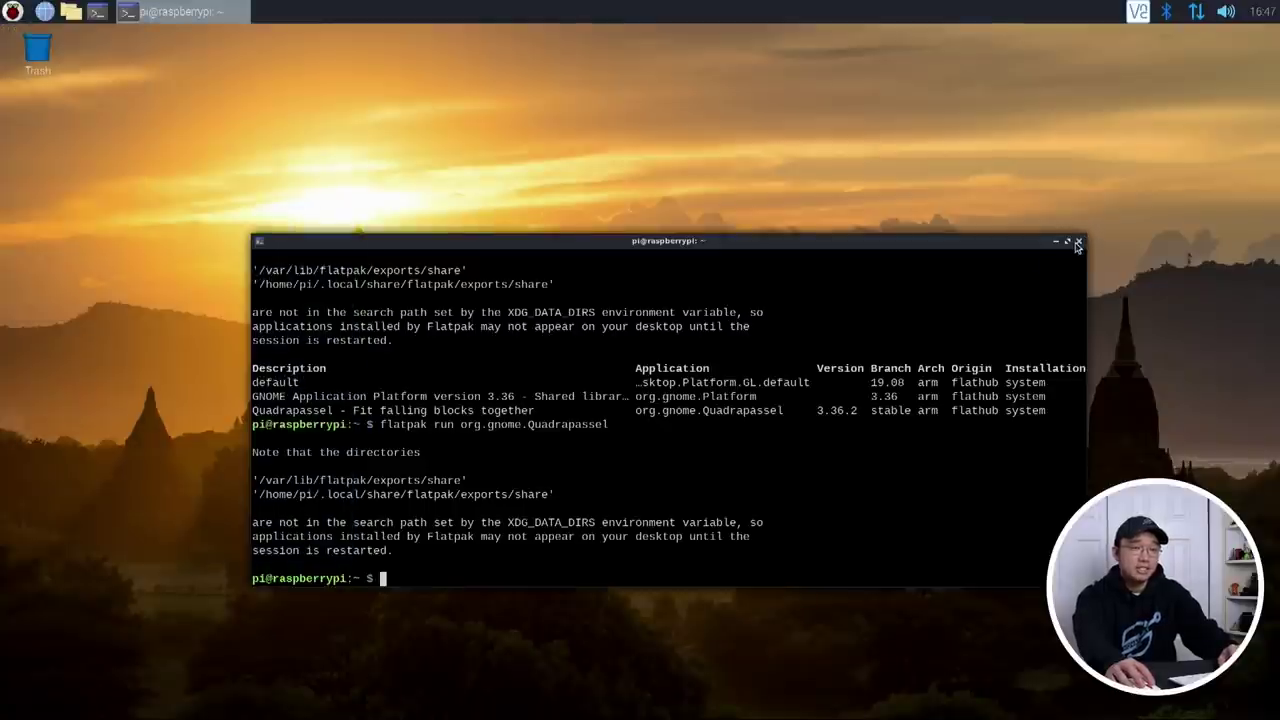
# Step: Close the terminal and launch the default file manager, PCManFM, from the panel's Files launcher
pyautogui.click(1077, 242)
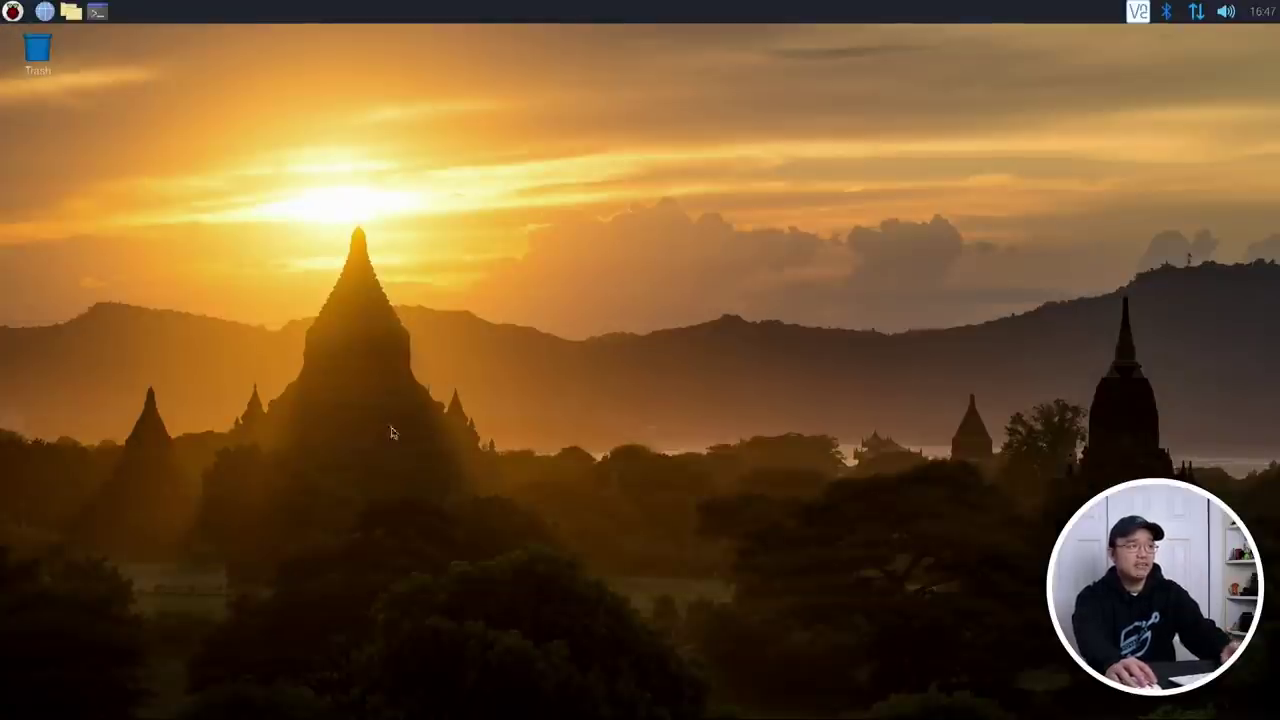
pyautogui.click(70, 11)
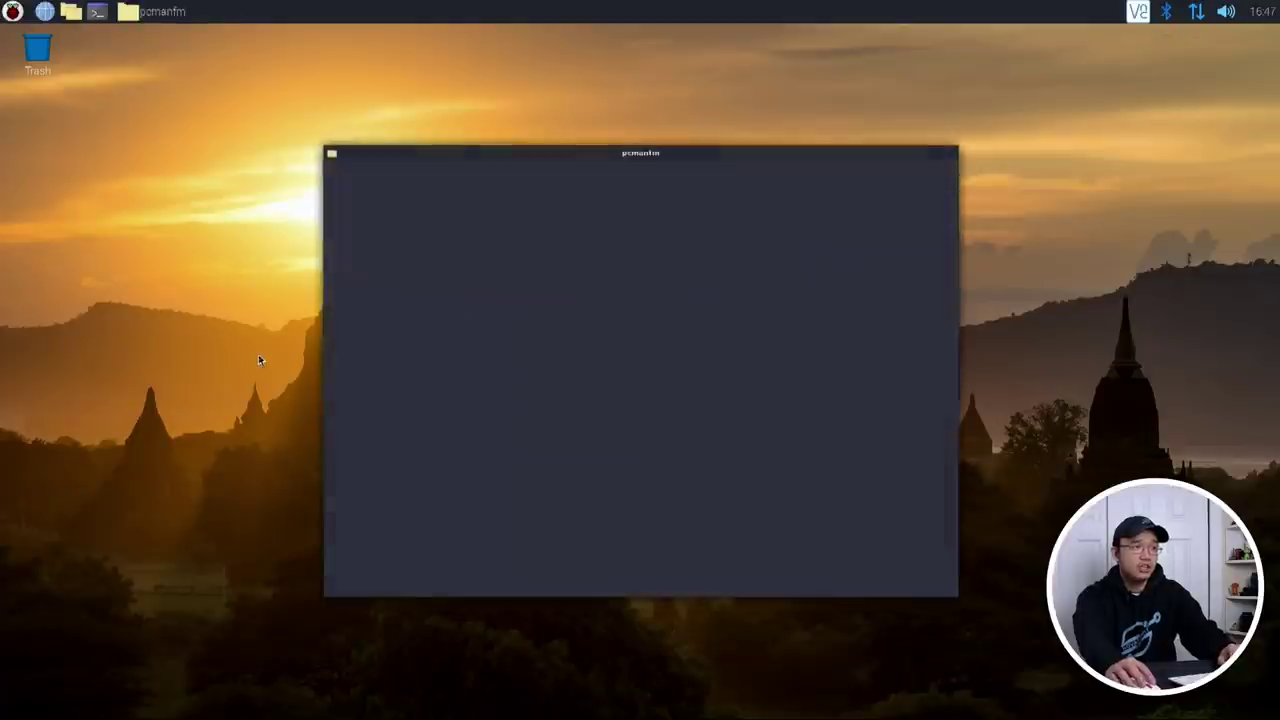
pyautogui.moveTo(564, 164); pyautogui.dragTo(500, 161)
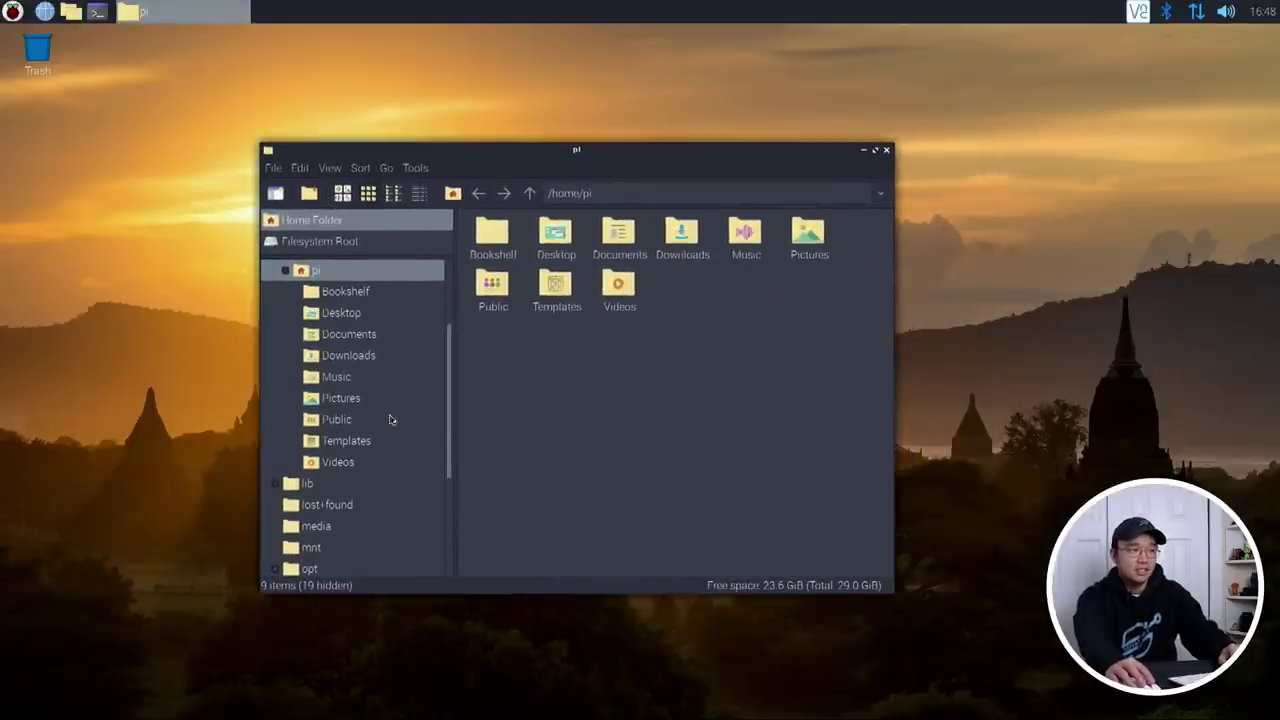
pyautogui.scroll(-3, 390, 420)
pyautogui.scroll(5, 374, 443)
# Step: Collapse the home and root folders in the tree, close PCManFM, and start a new terminal
pyautogui.click(278, 384)
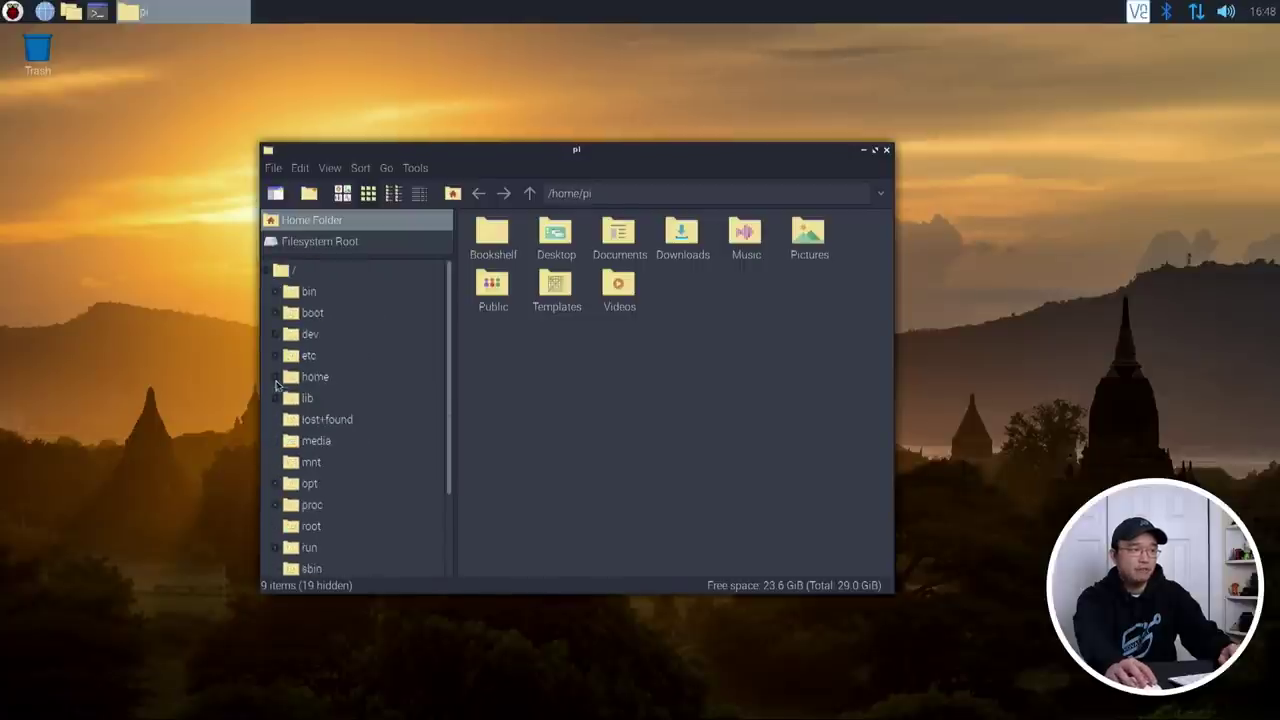
pyautogui.click(270, 272)
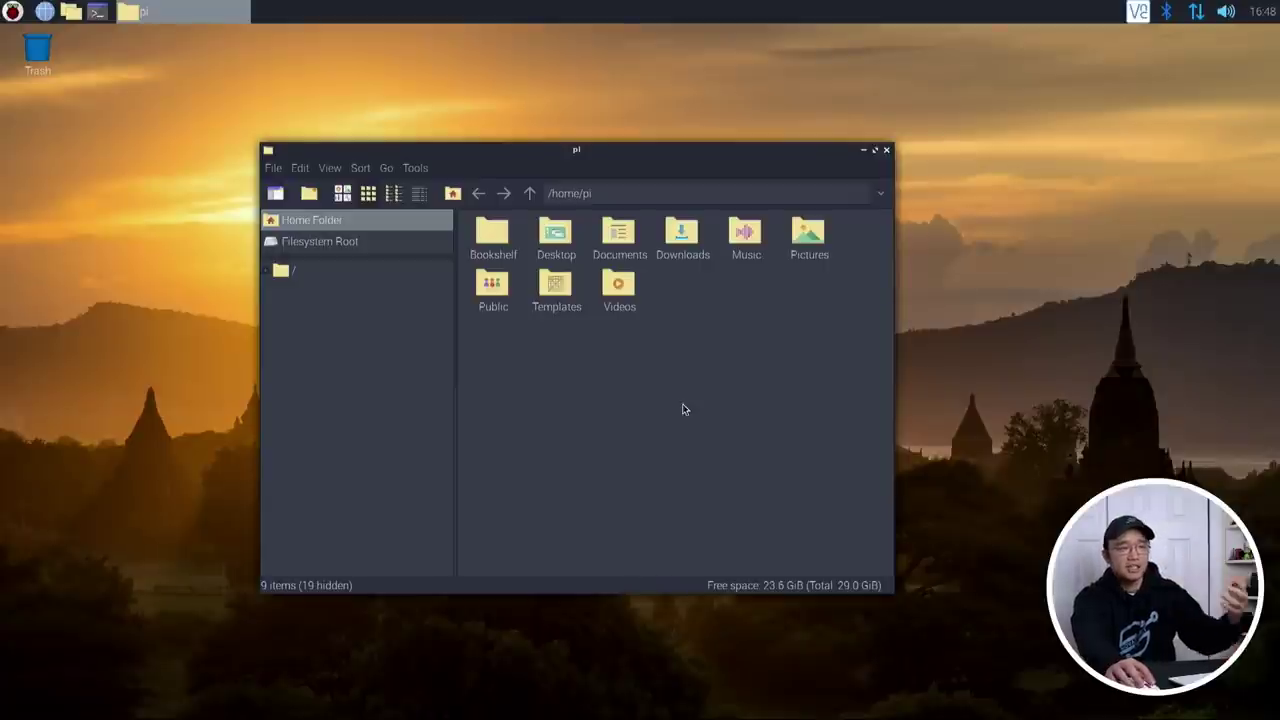
pyautogui.click(885, 151)
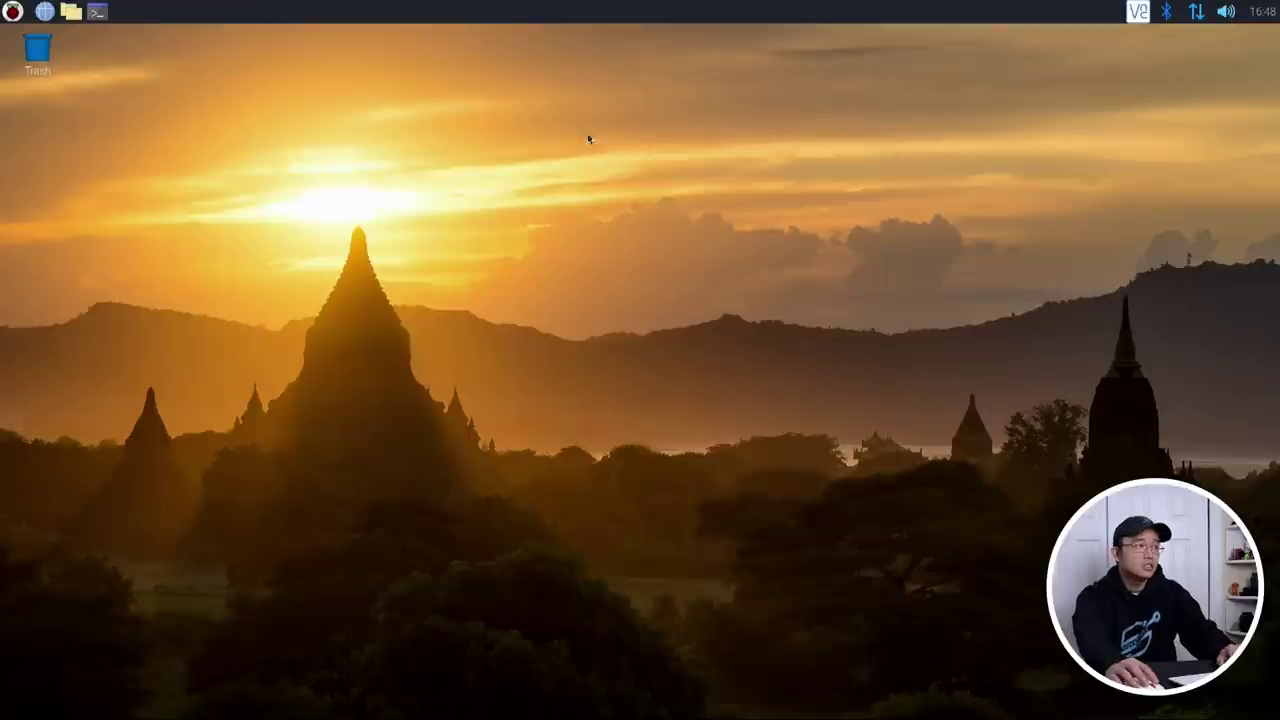
pyautogui.click(97, 11)
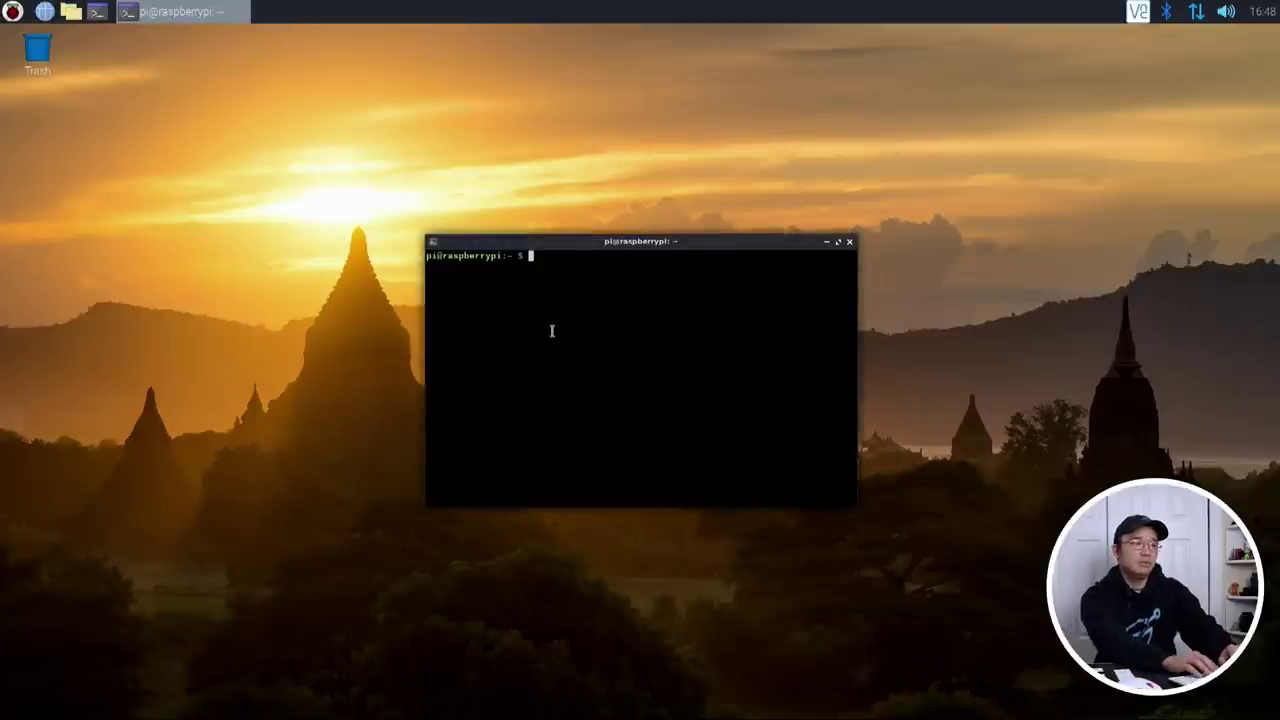
# Step: Install the nemo package with 'sudo apt install nemo', answering y at the prompt
pyautogui.write('sudo apt install ')
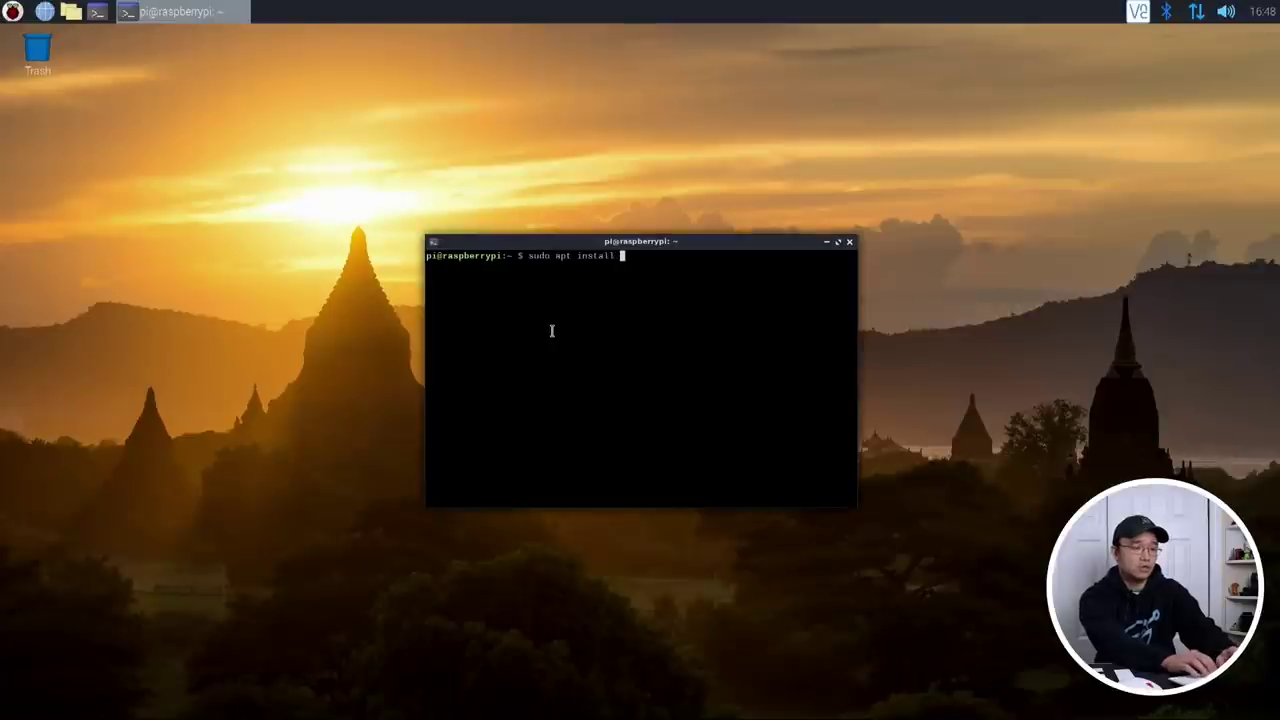
pyautogui.write('nemo')
pyautogui.press('Return')
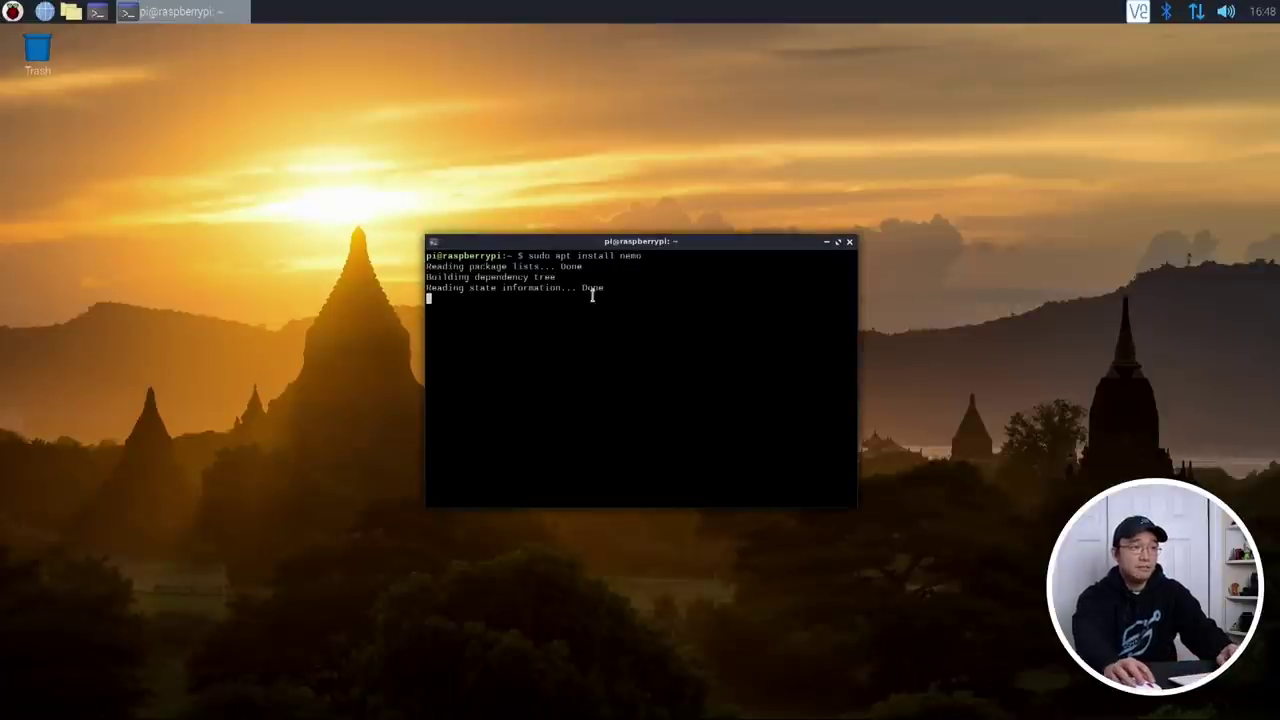
pyautogui.write('y')
pyautogui.press('Return')
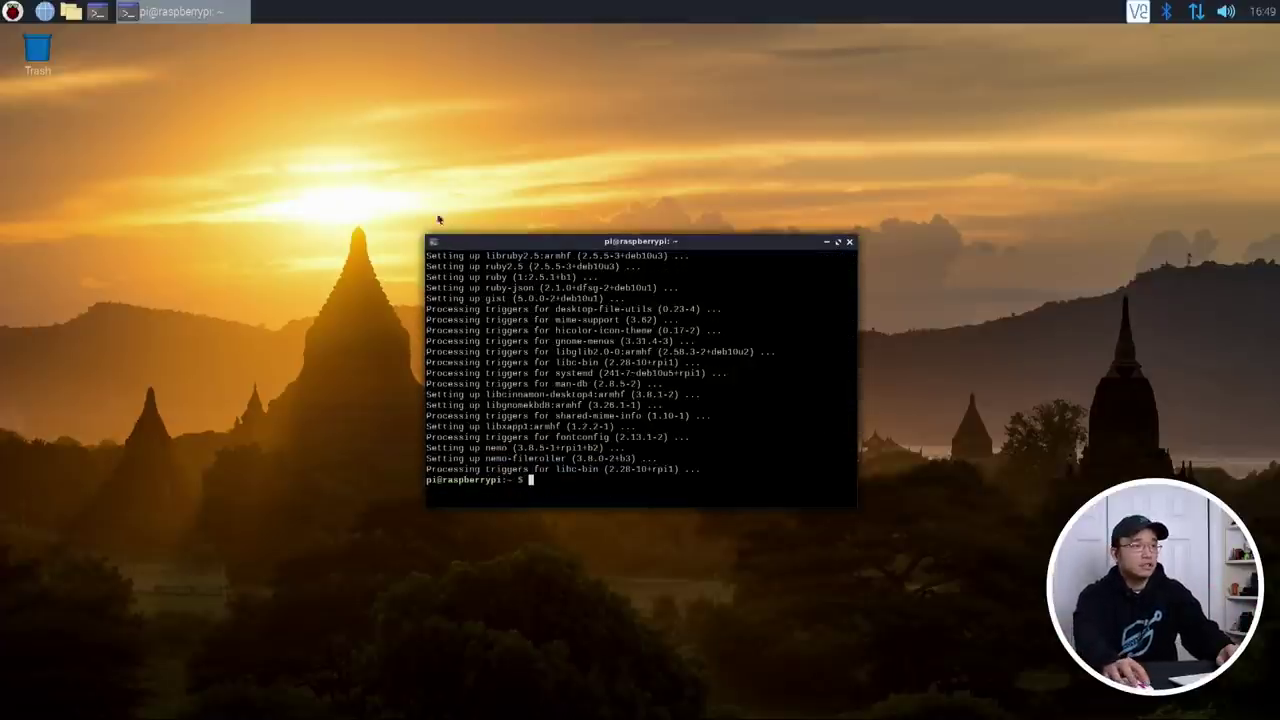
pyautogui.moveTo(548, 250); pyautogui.dragTo(506, 193)
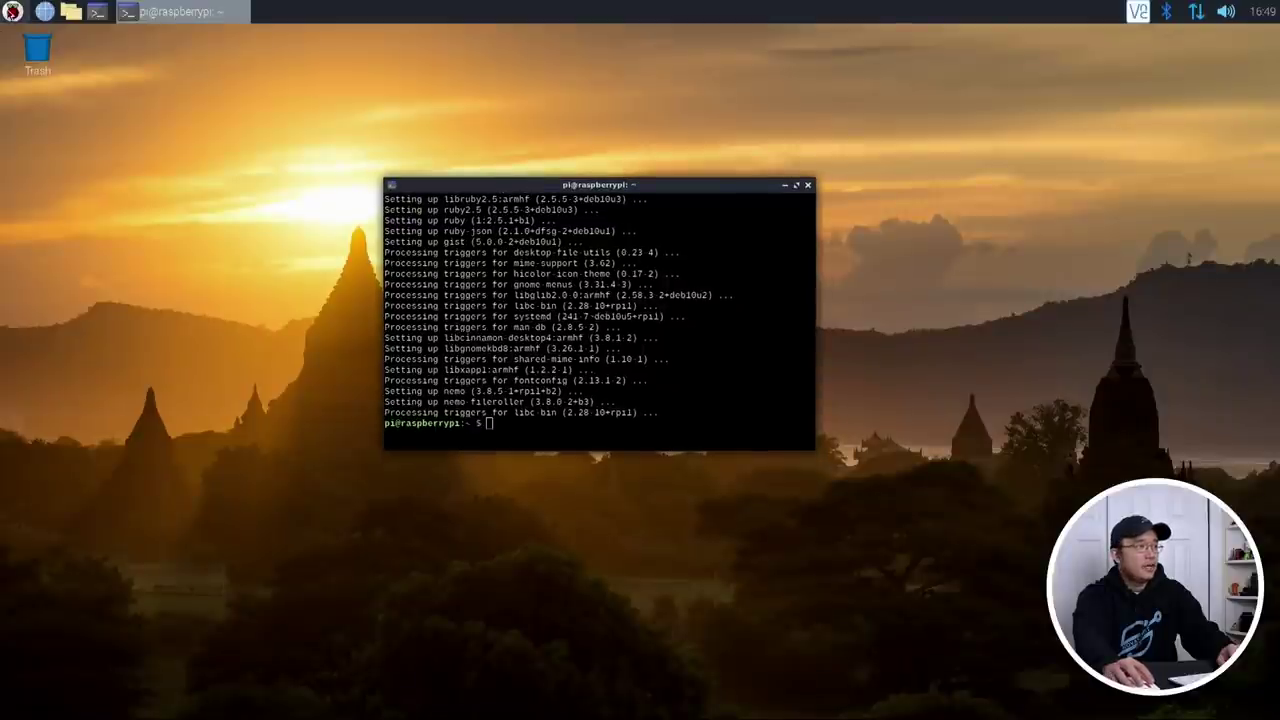
pyautogui.click(12, 11)
# Step: Launch the newly installed Nemo from Menu > Accessories > Files and center its Home window
pyautogui.moveTo(71, 173)
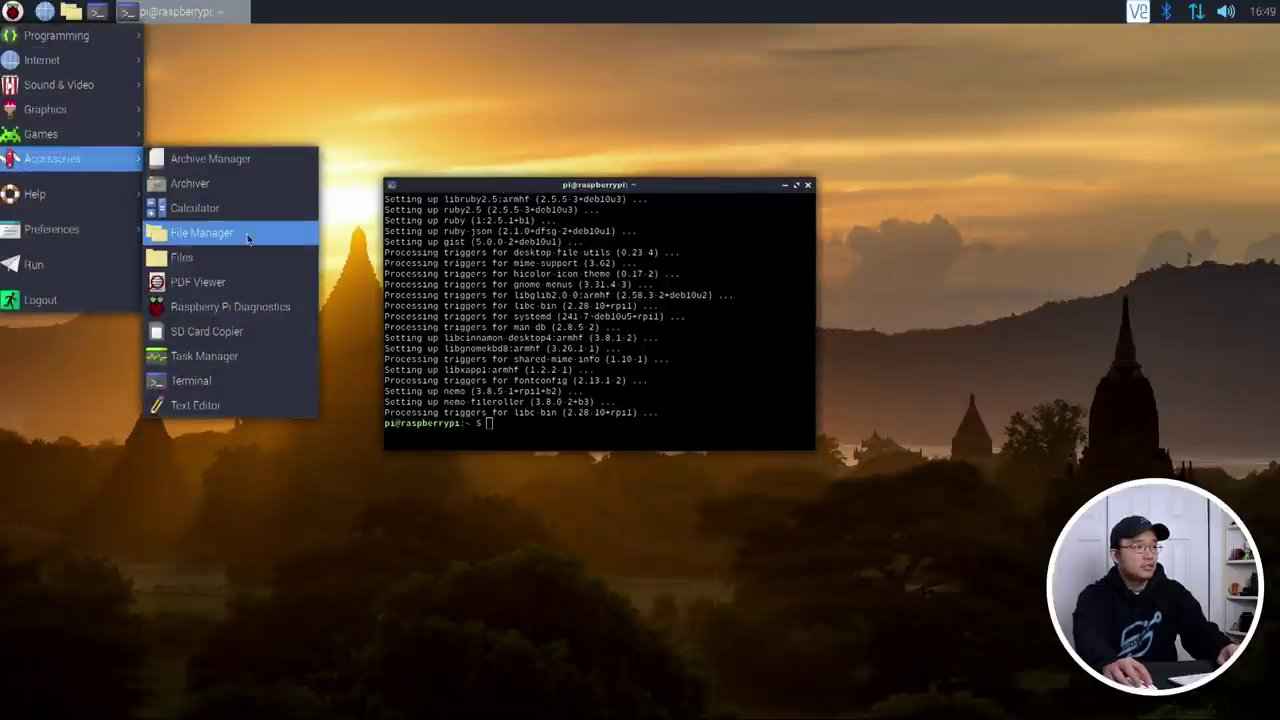
pyautogui.click(197, 257)
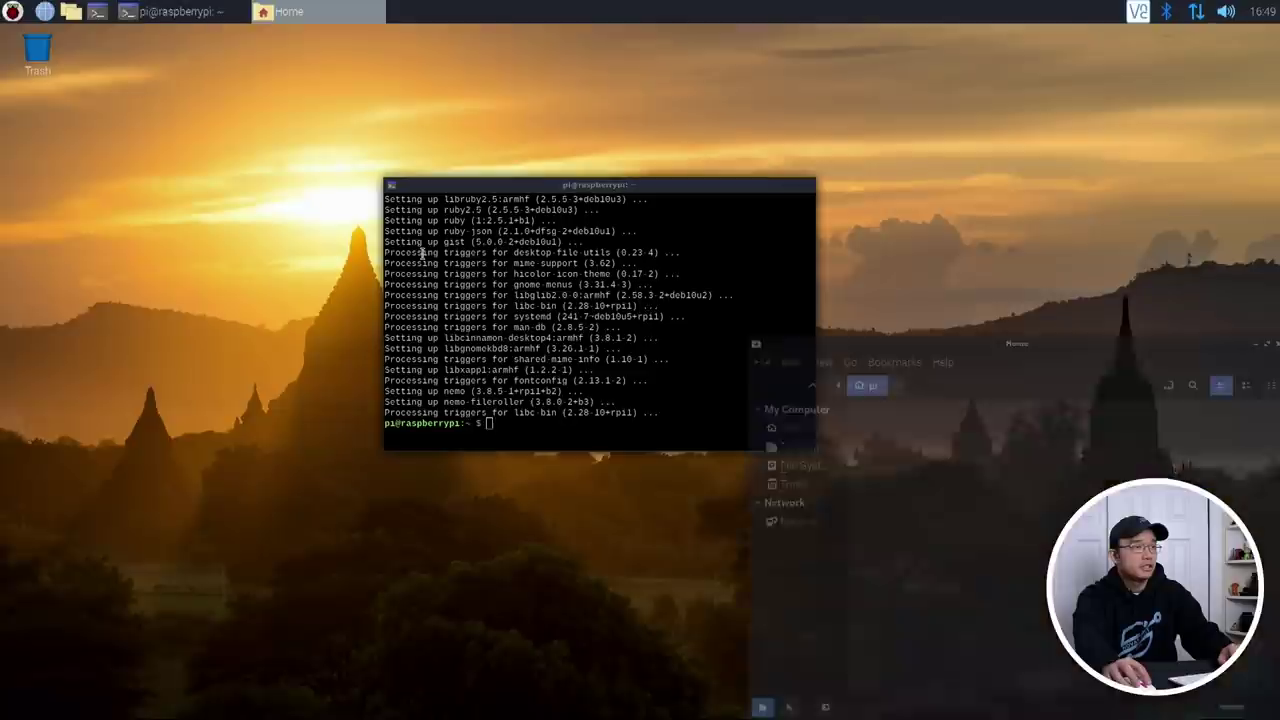
pyautogui.moveTo(858, 352); pyautogui.dragTo(625, 223)
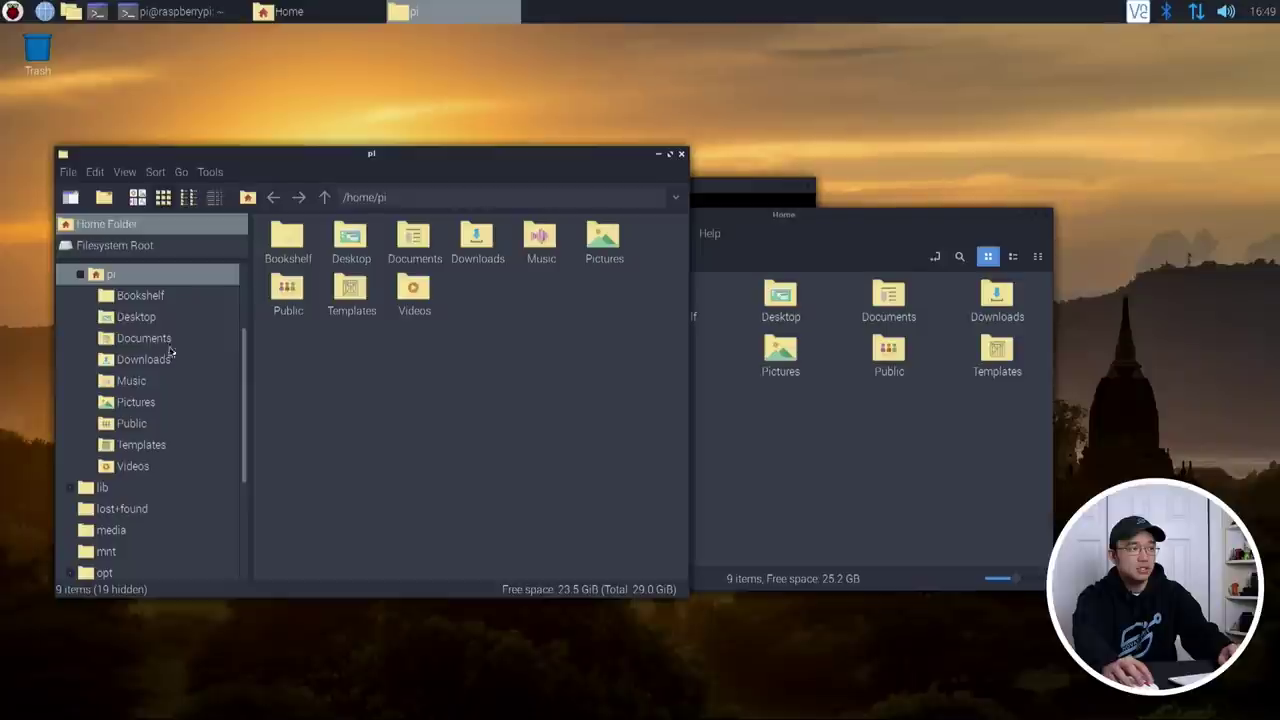
pyautogui.click(825, 231)
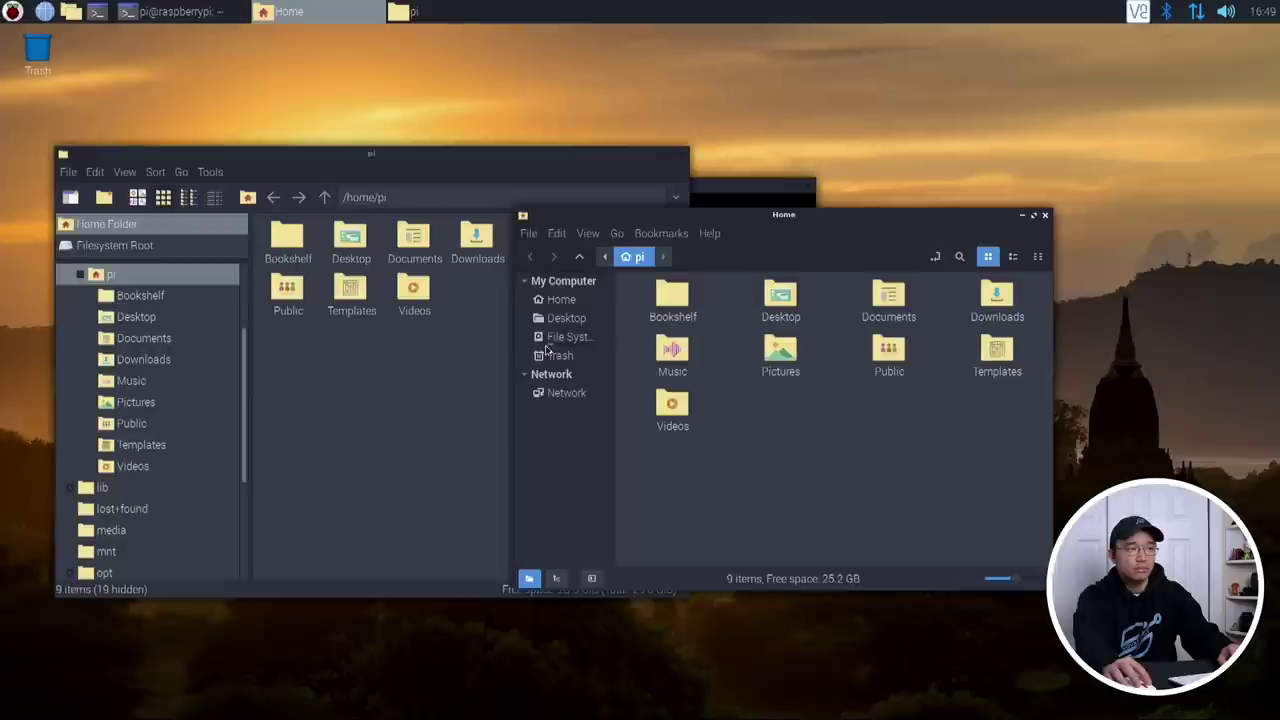
pyautogui.rightClick(737, 440)
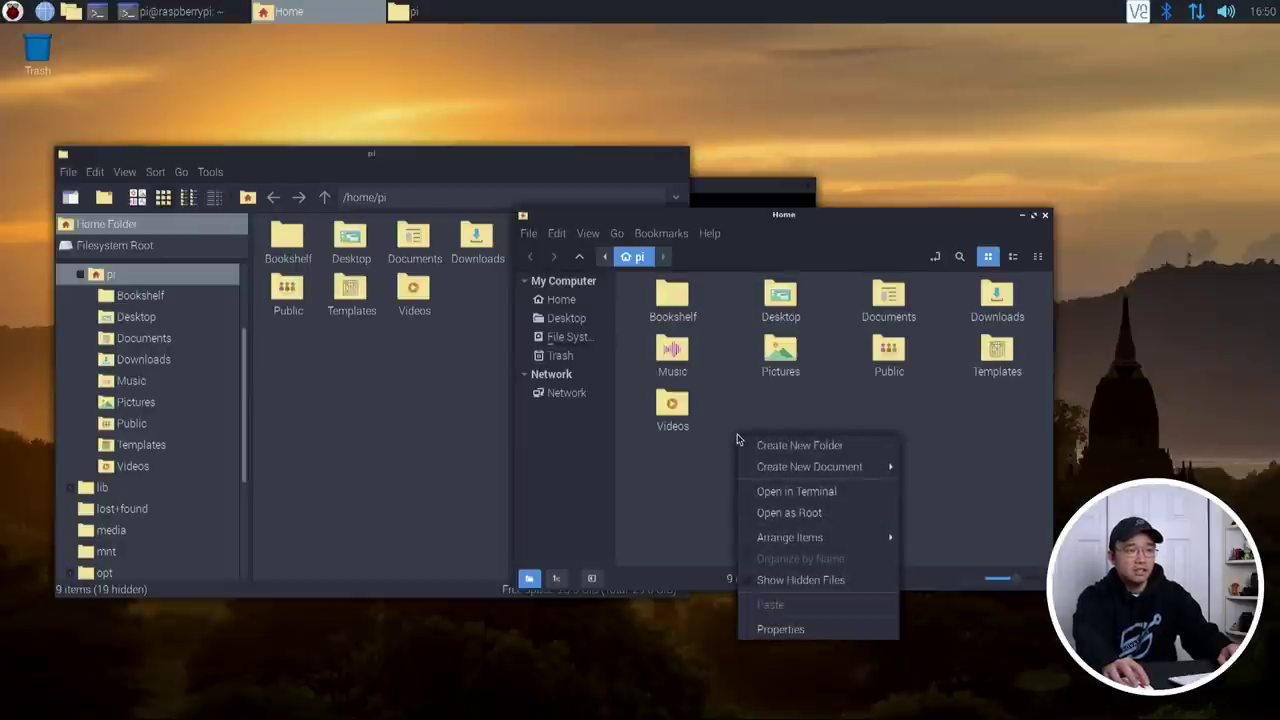
pyautogui.click(788, 398)
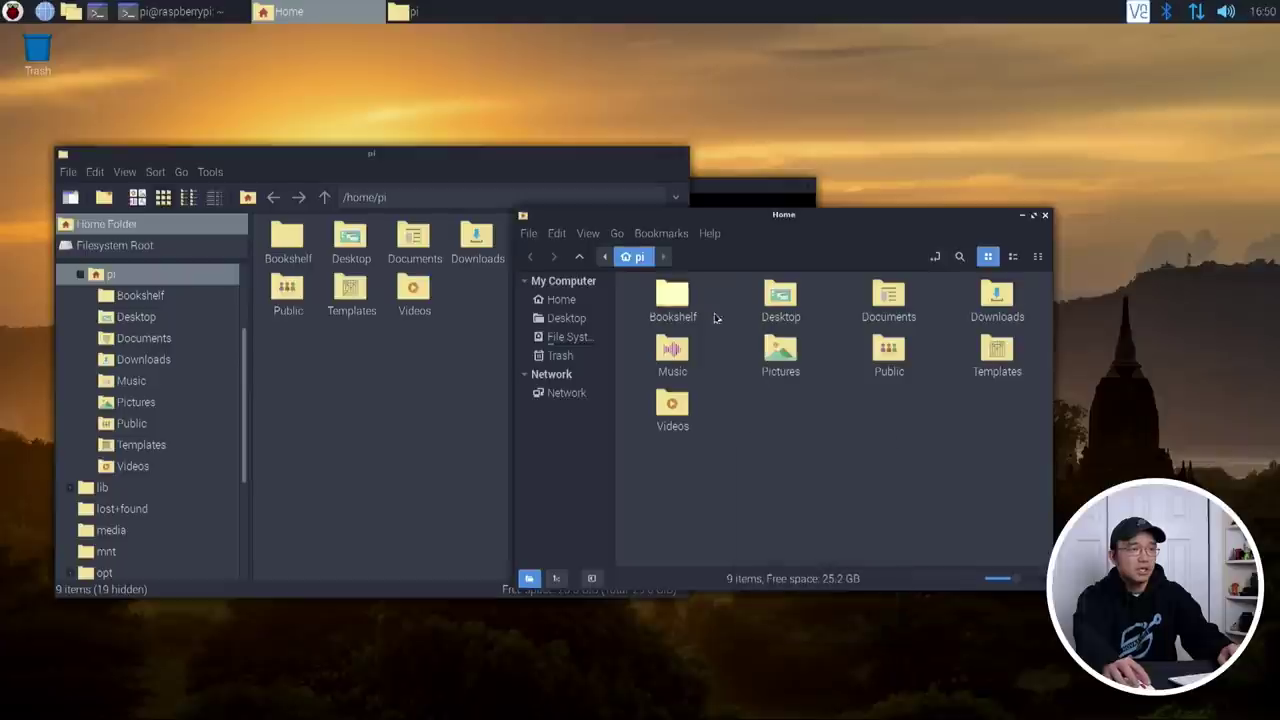
# Step: Open the empty Downloads folder in Nemo and shift the window down slightly
pyautogui.click(994, 302)
pyautogui.doubleClick(994, 302)
pyautogui.rightClick(663, 319)
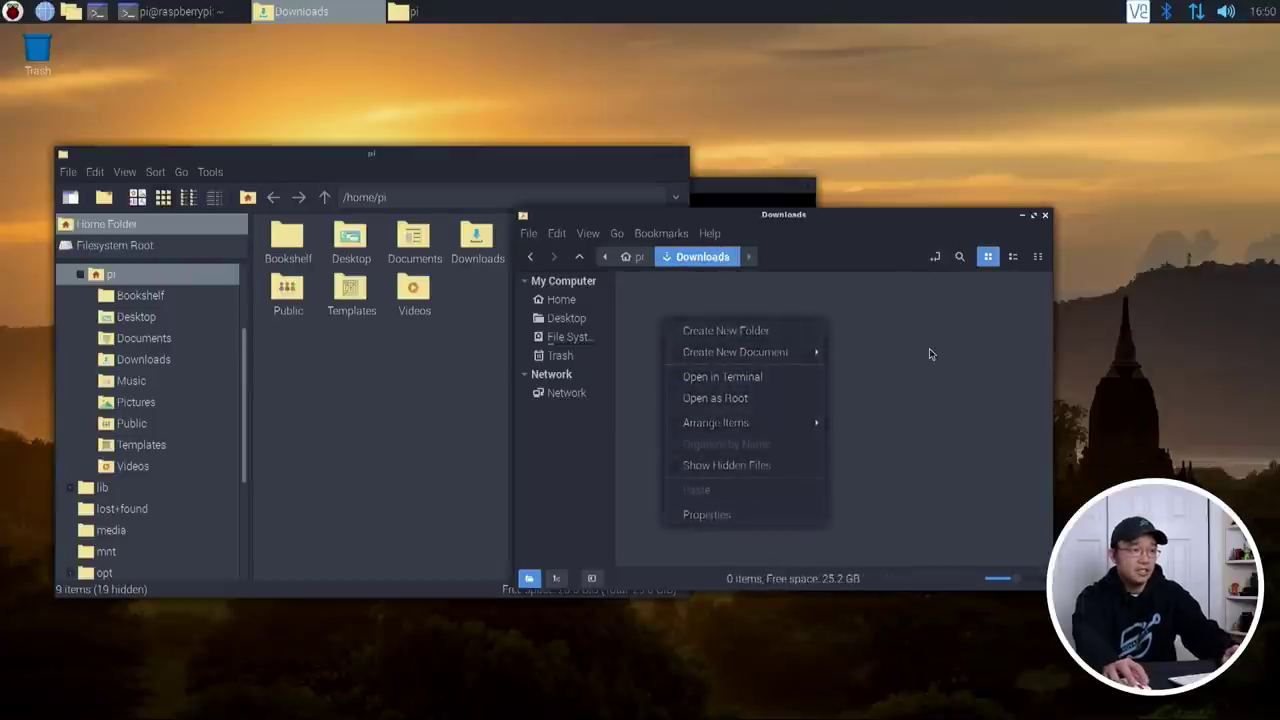
pyautogui.press('Escape')
pyautogui.moveTo(777, 218); pyautogui.dragTo(788, 278)
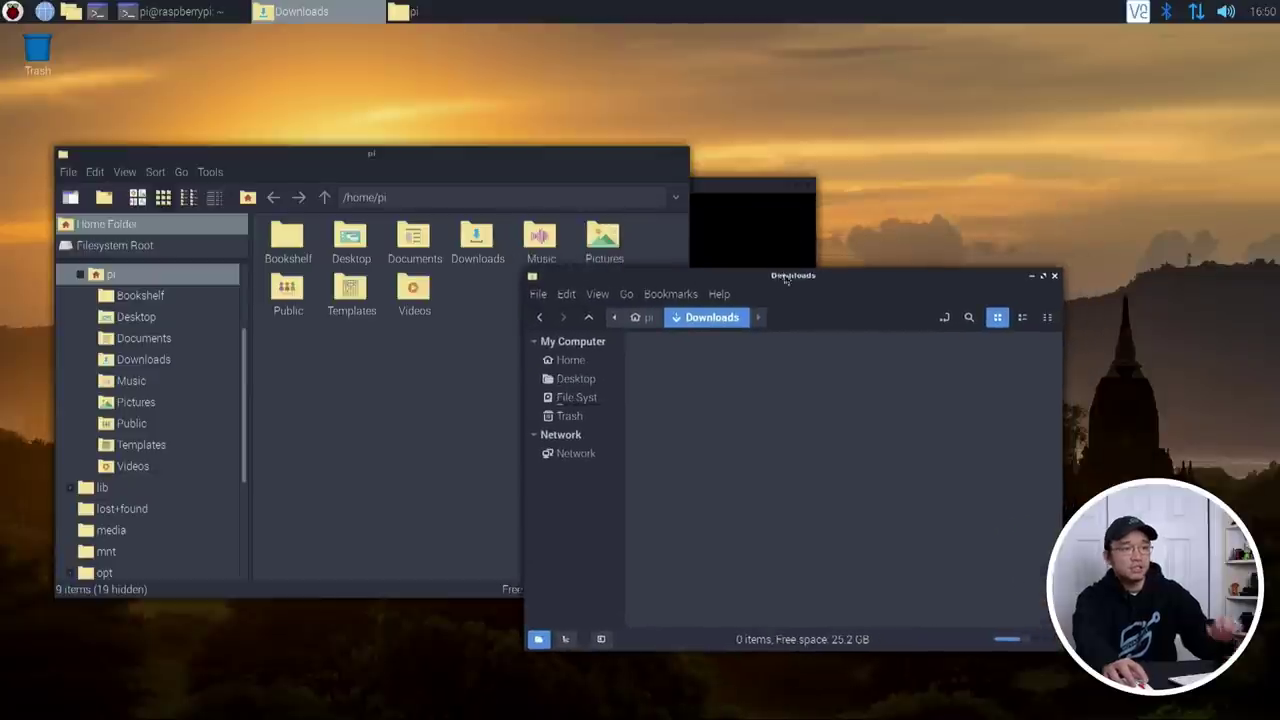
# Step: Check Nemo's version via Help > About, then close the dialog and the PCManFM window
pyautogui.click(720, 296)
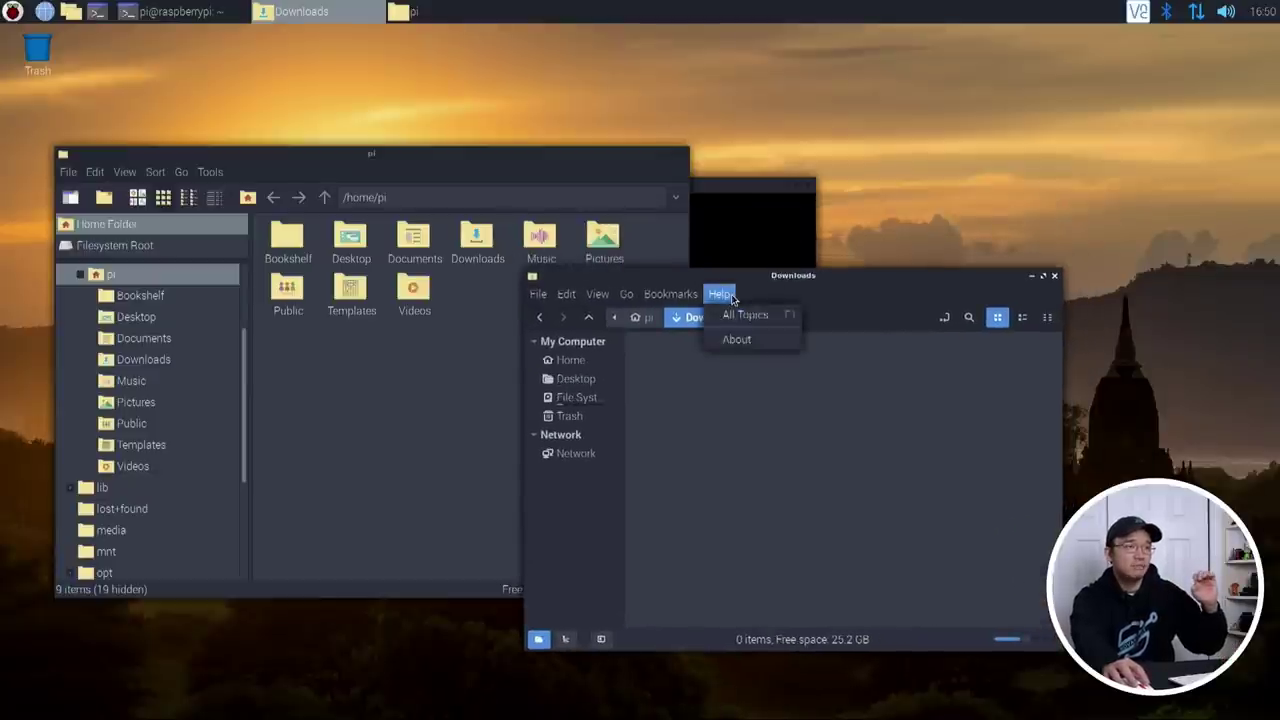
pyautogui.click(744, 337)
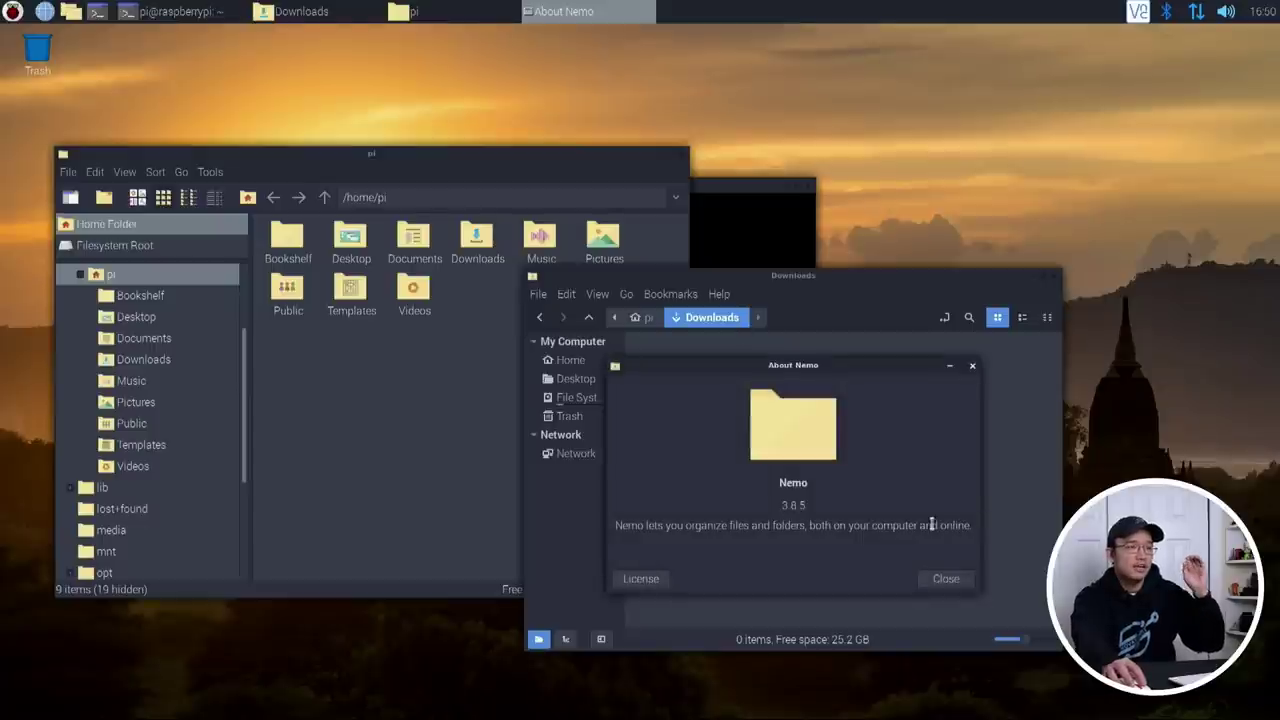
pyautogui.click(943, 578)
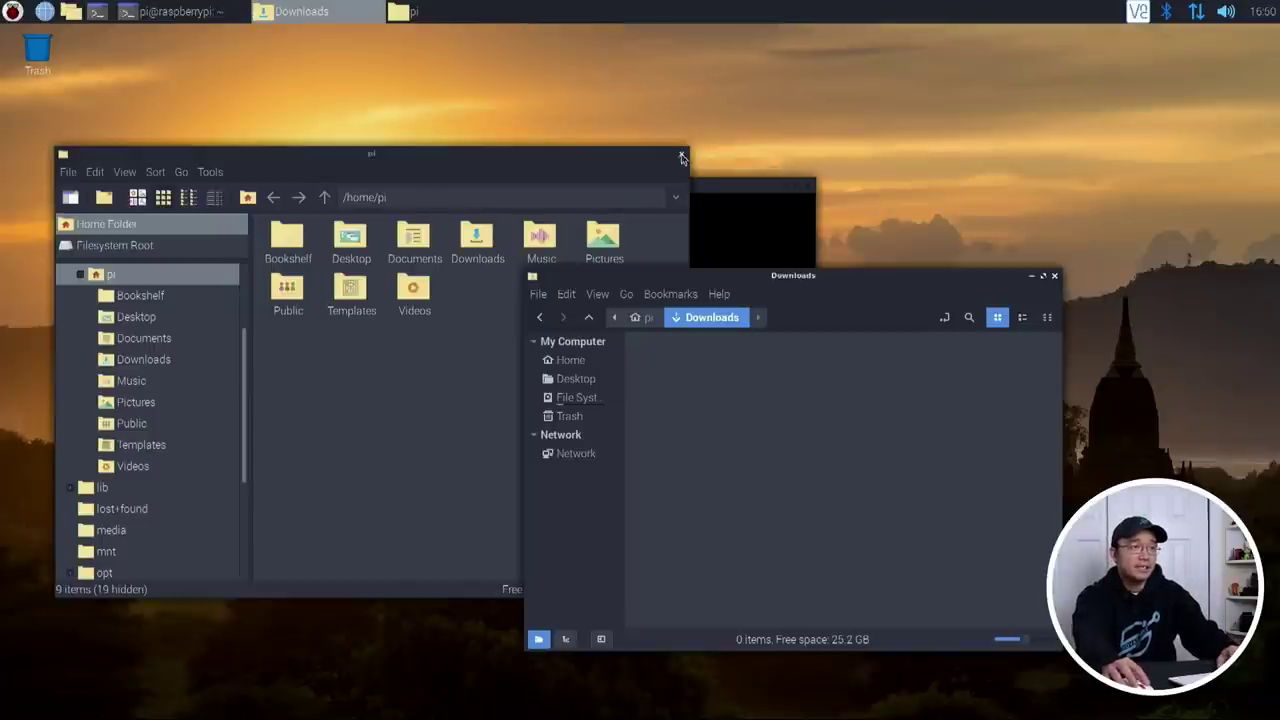
pyautogui.click(683, 155)
# Step: Run 'sudo apt install lxsession-default-apps' in the terminal and let it finish
pyautogui.click(646, 247)
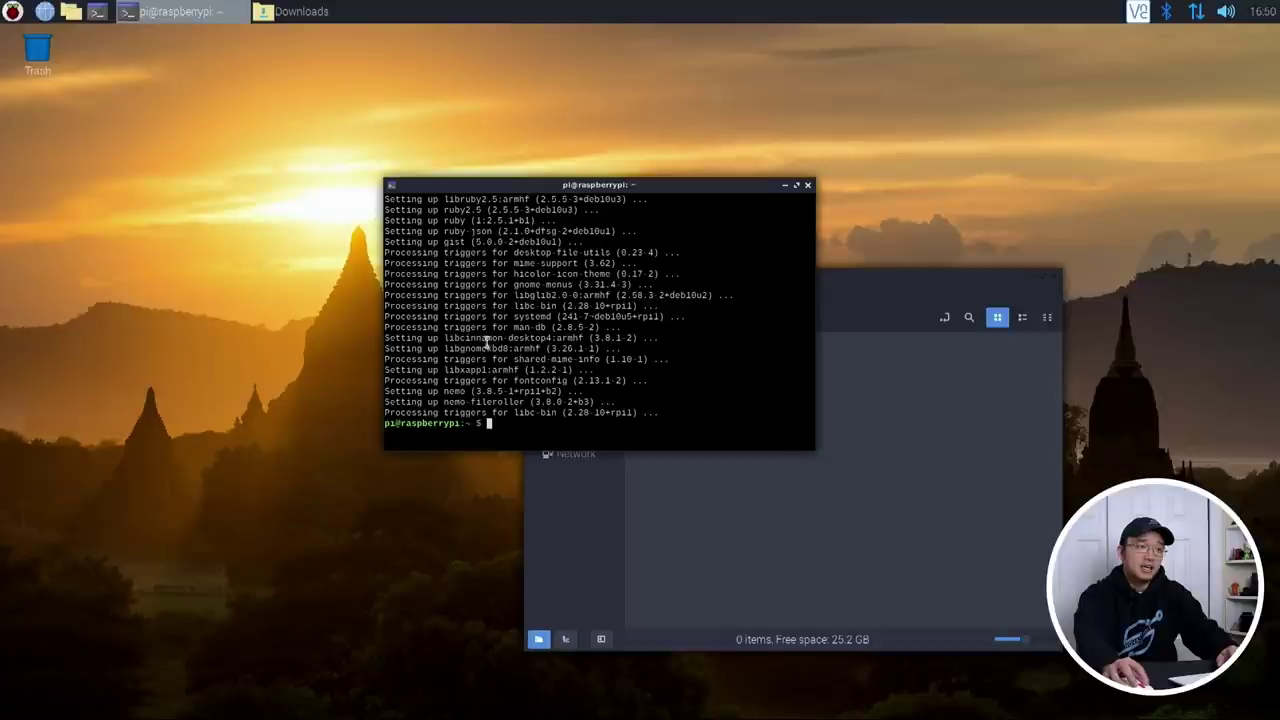
pyautogui.moveTo(913, 281); pyautogui.dragTo(1027, 280)
pyautogui.click(580, 405)
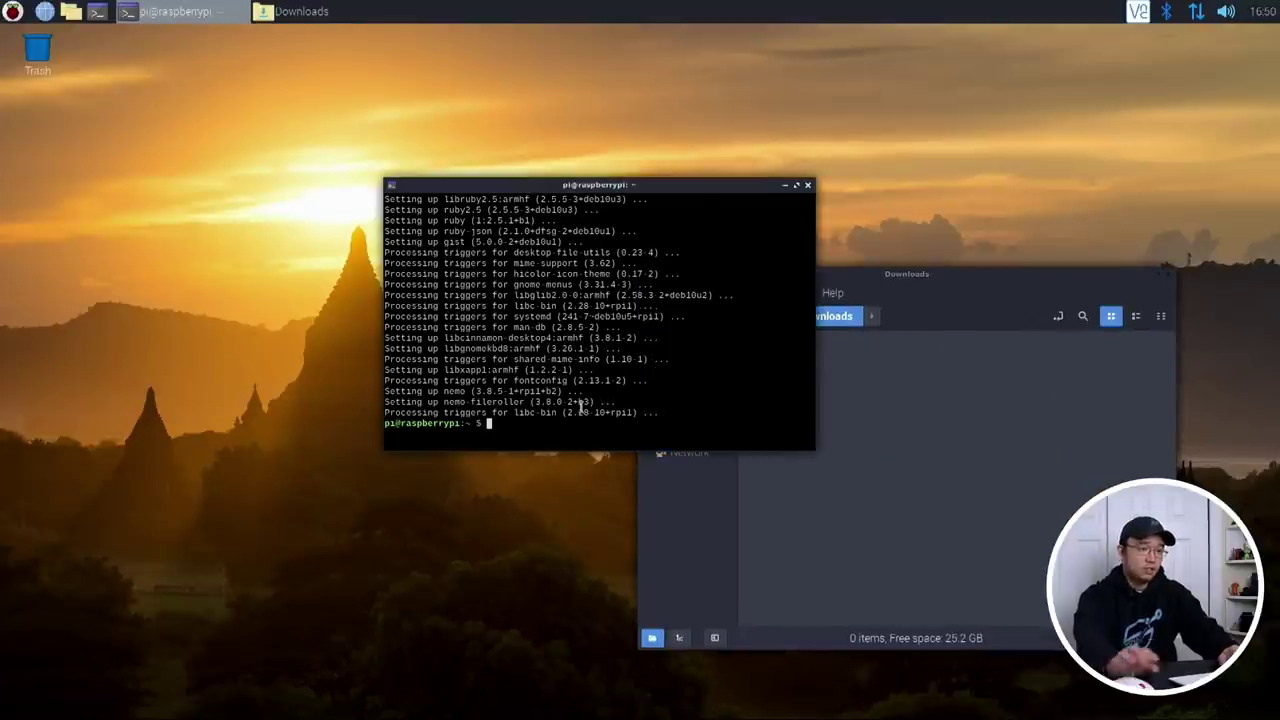
pyautogui.write('sudo ap')
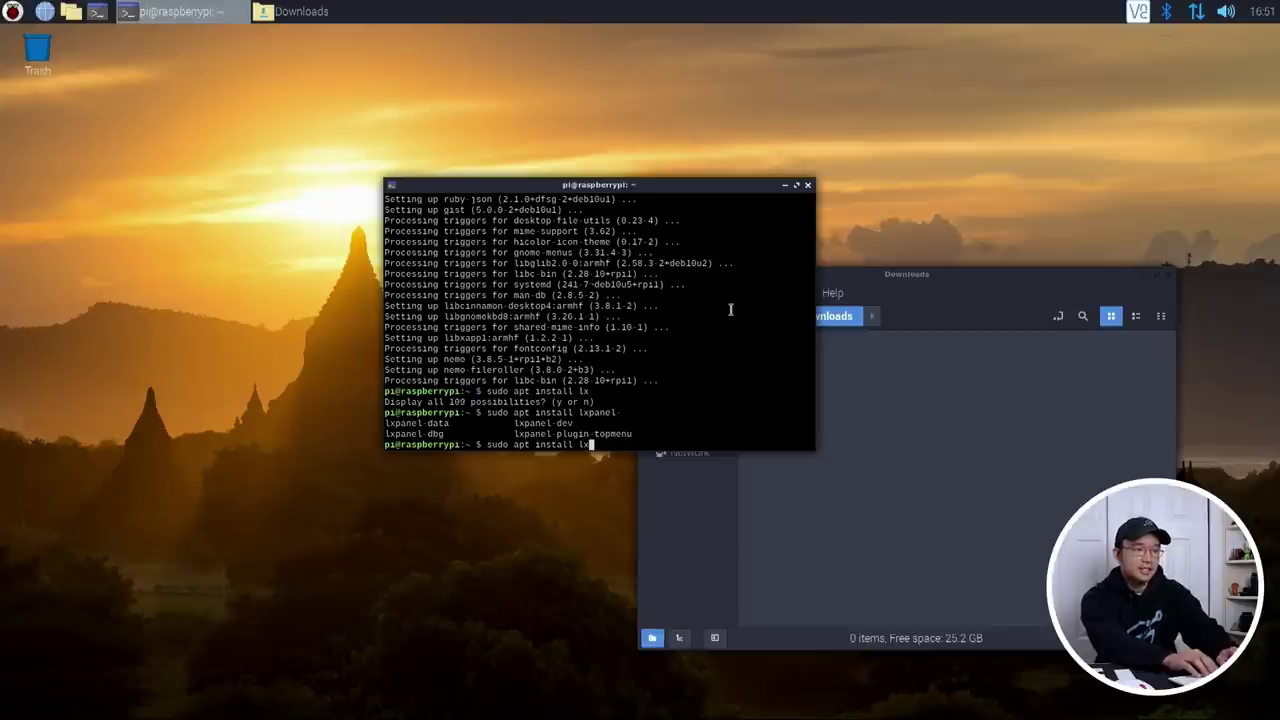
pyautogui.write('session')
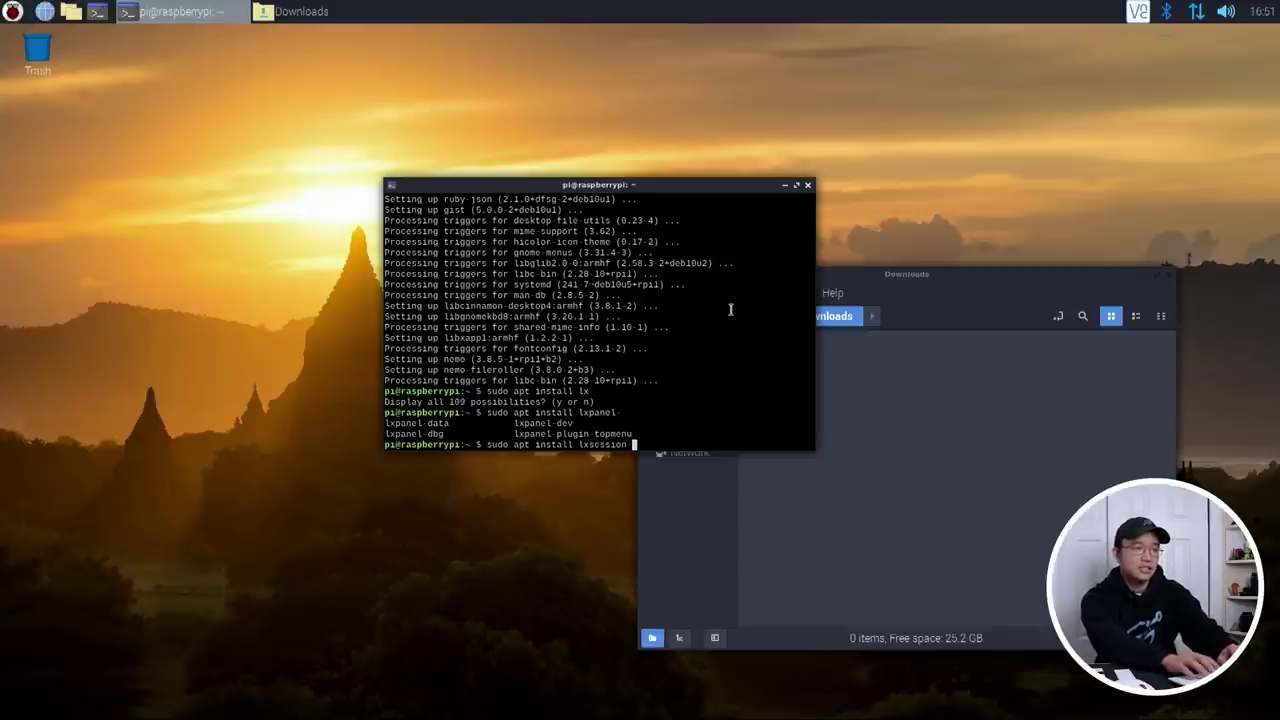
pyautogui.write('-default-apps')
pyautogui.press('Return')
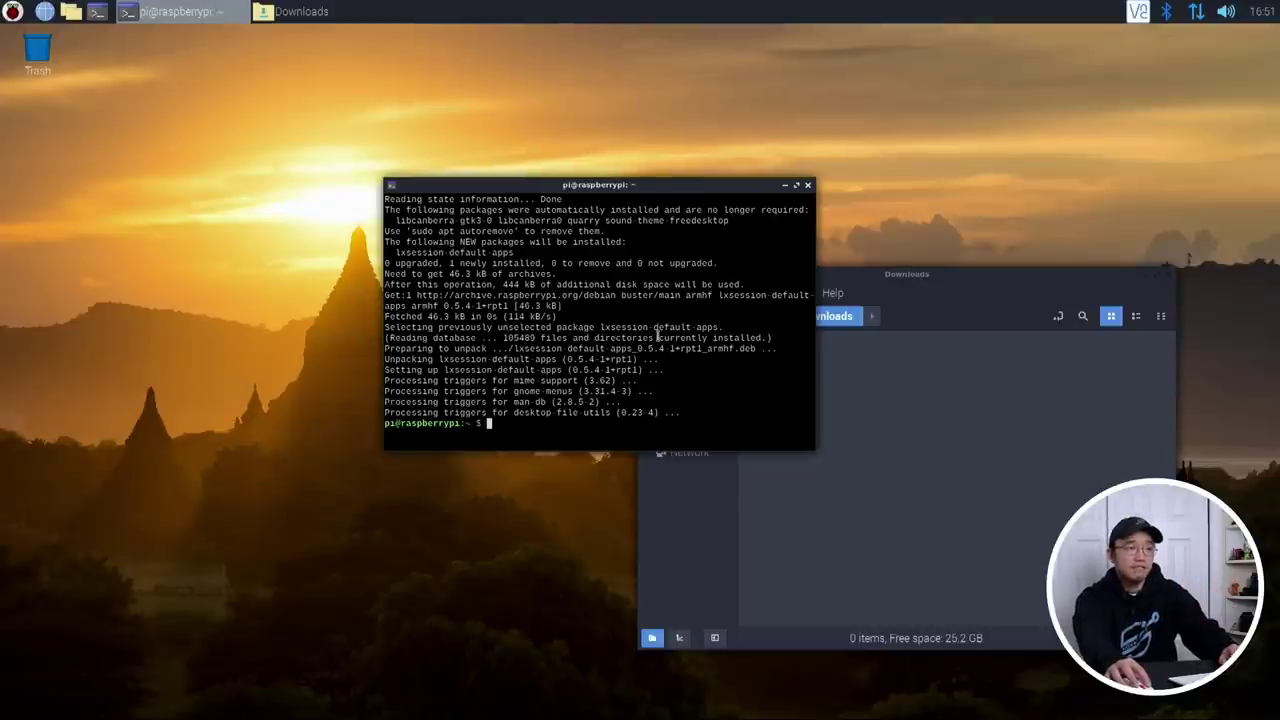
pyautogui.click(939, 390)
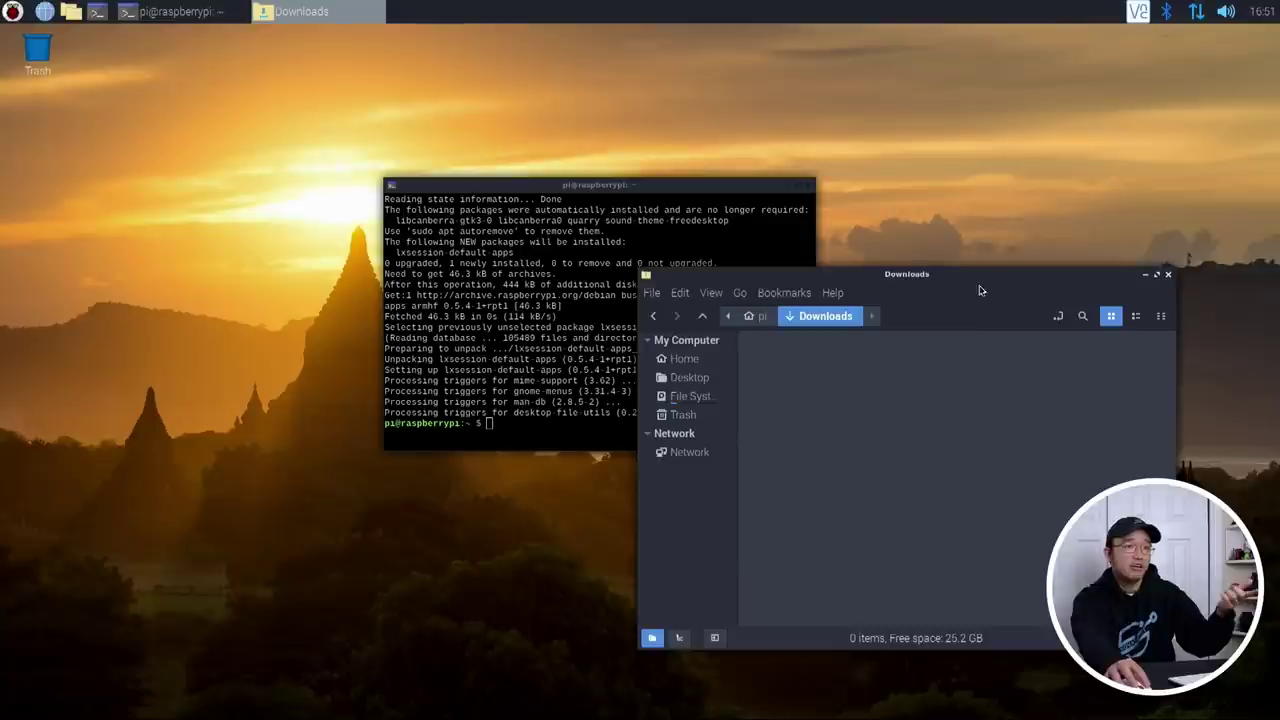
# Step: In Main Menu Editor, enable Default applications for LXSession under Preferences, then verify in the menu
pyautogui.click(628, 190)
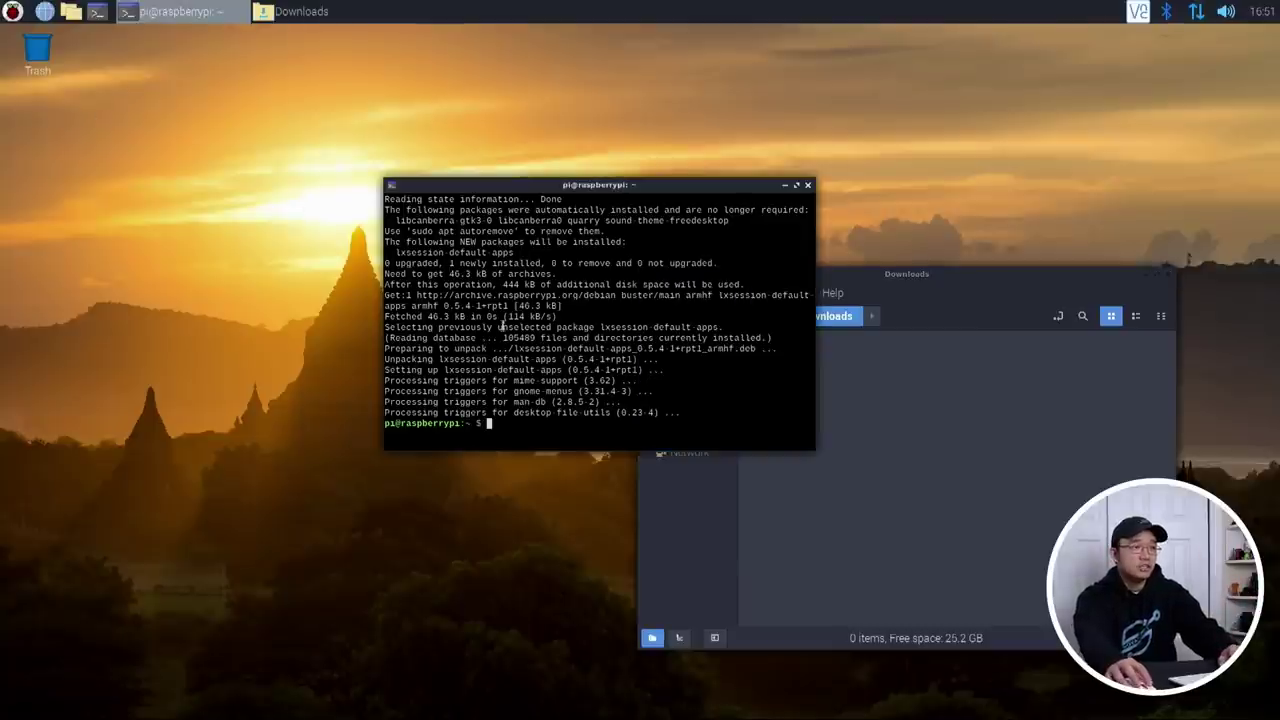
pyautogui.click(12, 11)
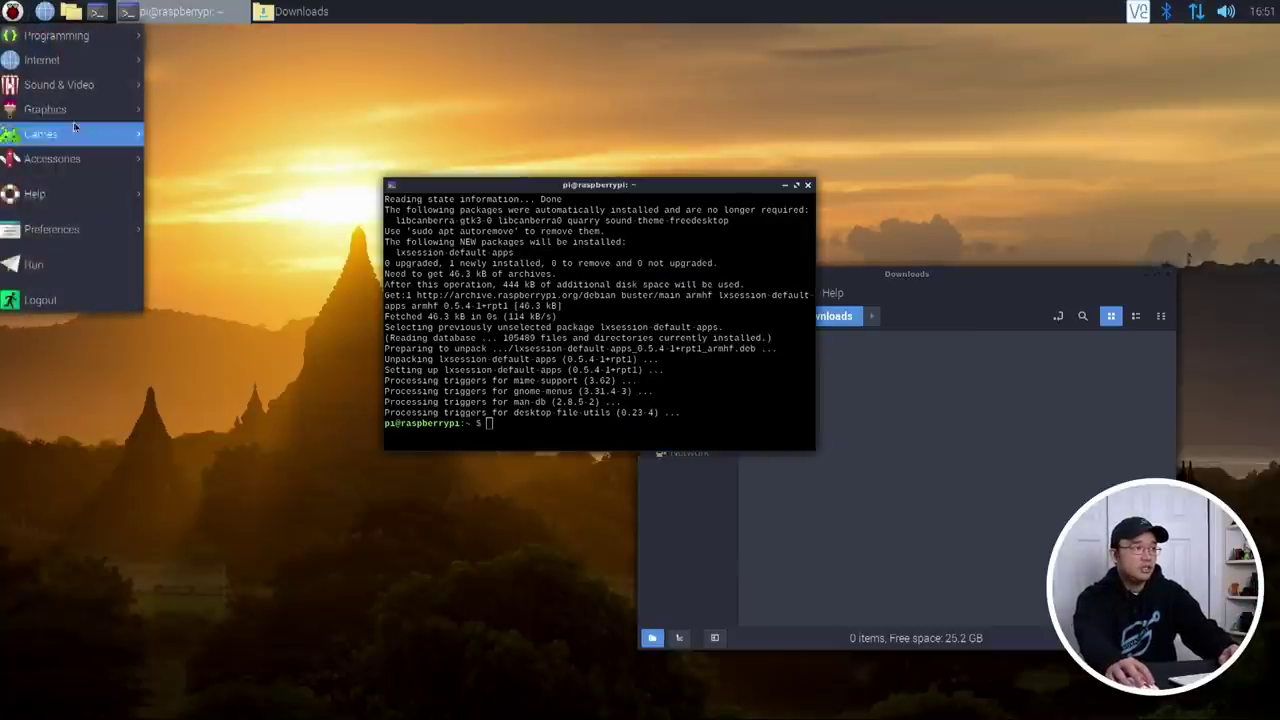
pyautogui.moveTo(50, 242)
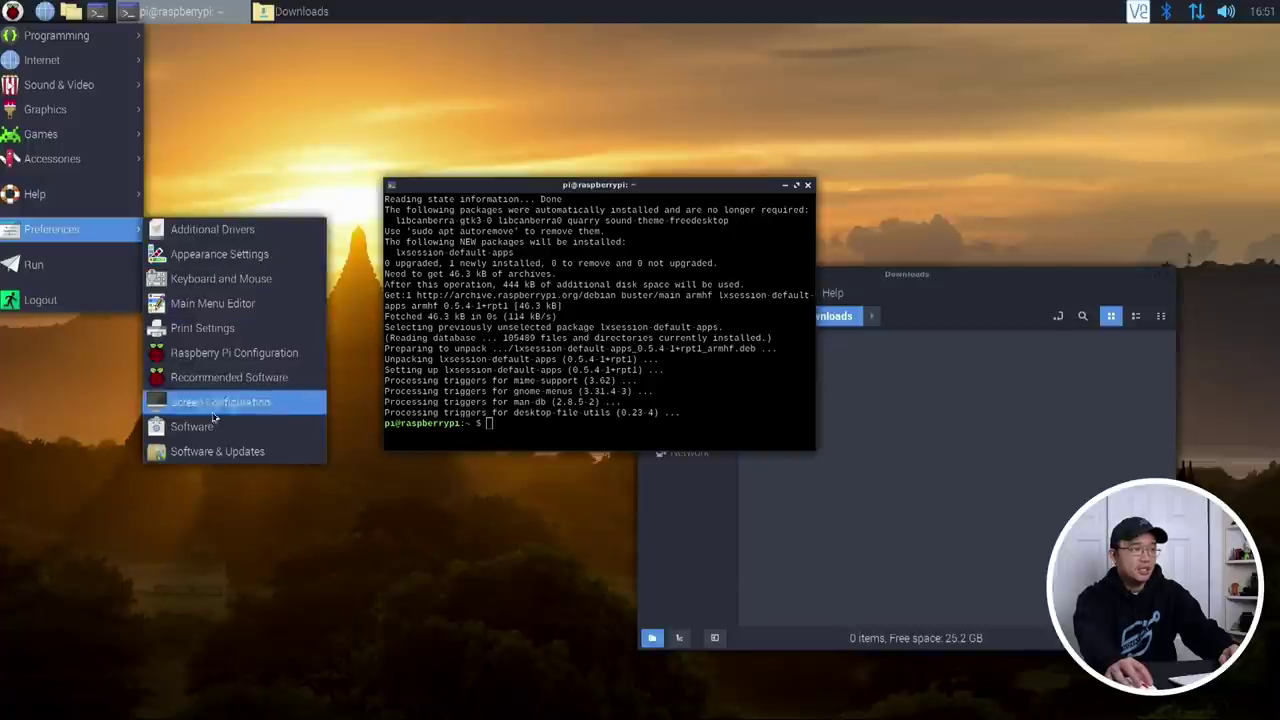
pyautogui.click(228, 303)
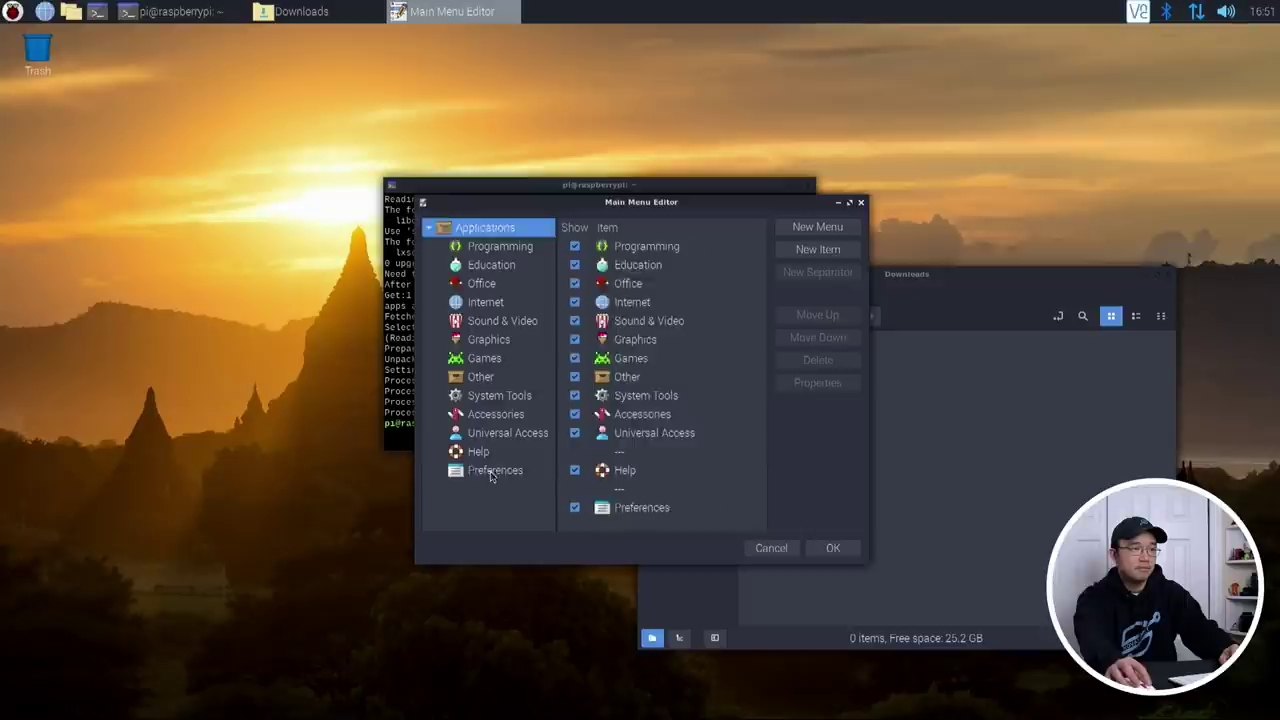
pyautogui.click(490, 470)
pyautogui.click(575, 303)
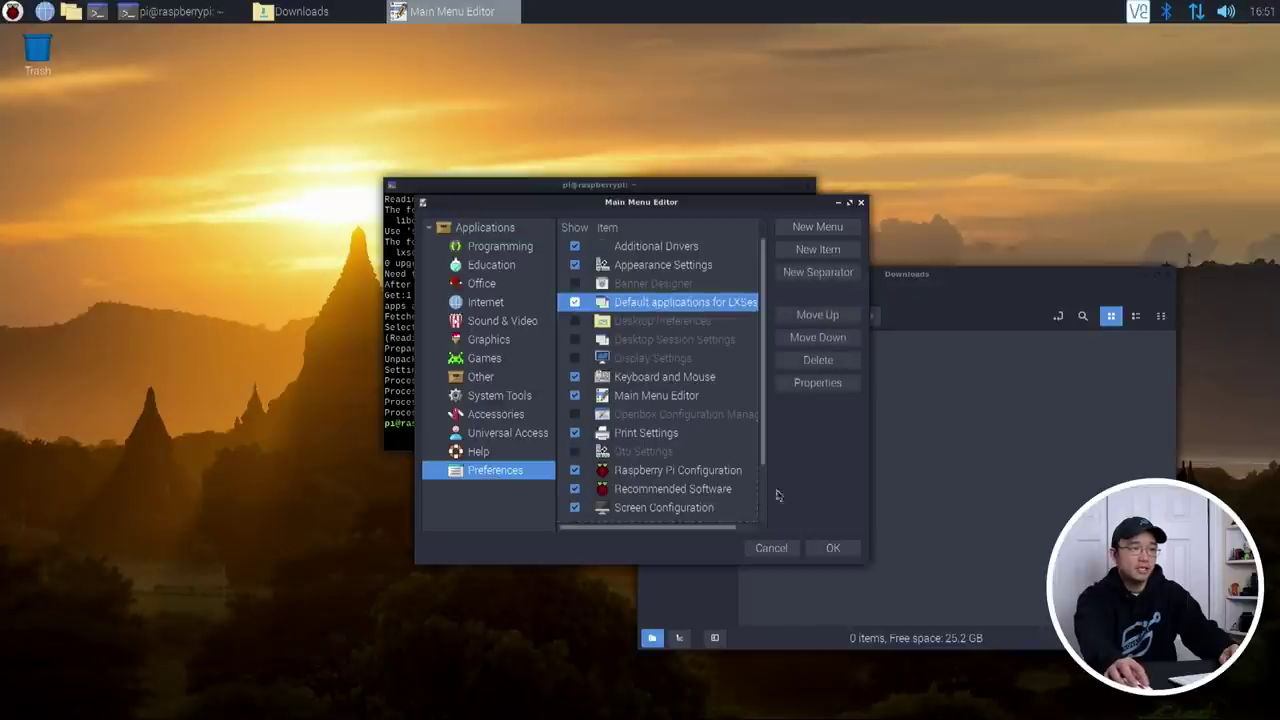
pyautogui.click(831, 547)
pyautogui.click(12, 11)
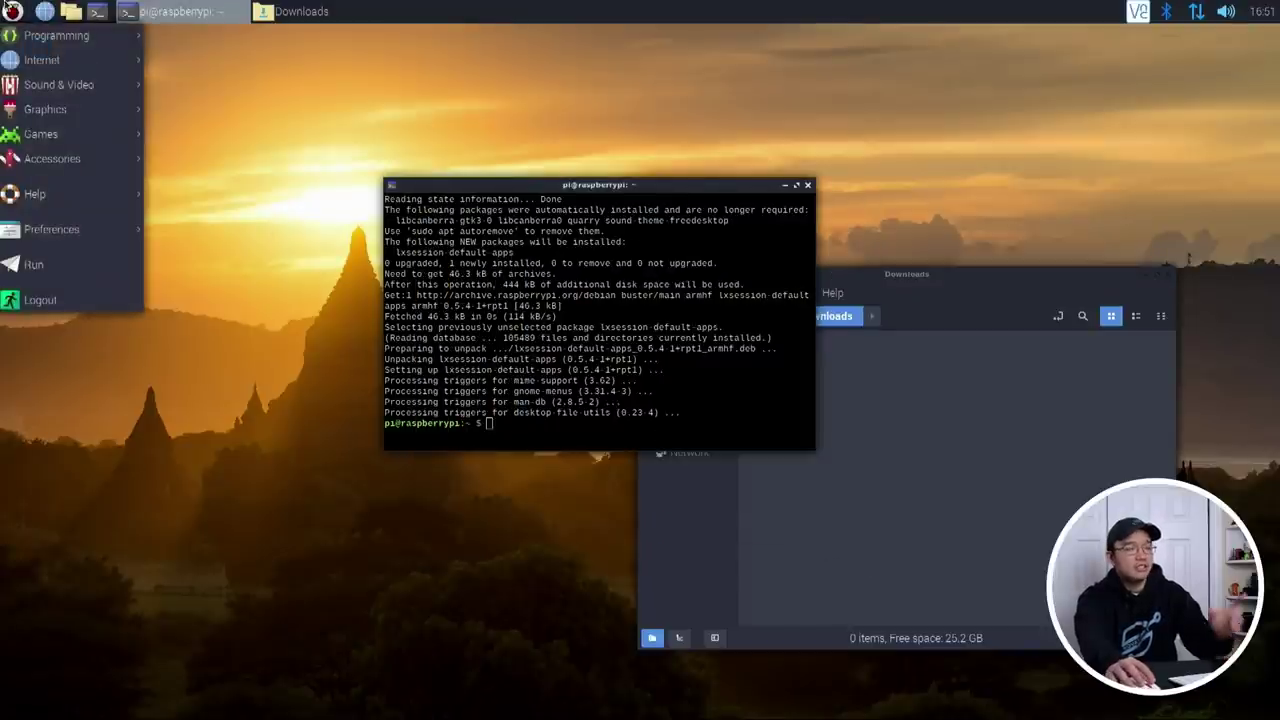
pyautogui.moveTo(84, 229)
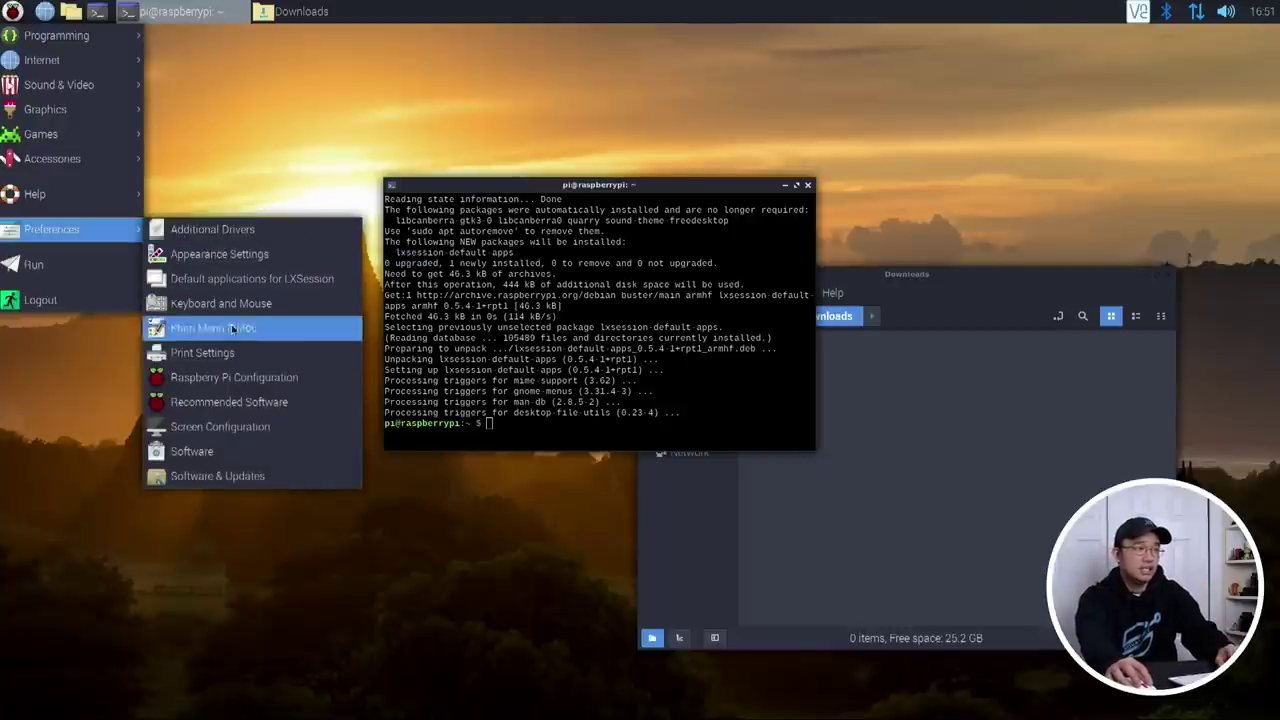
# Step: Open Default applications for LXSession and set the terminal manager to lxterminal
pyautogui.click(295, 283)
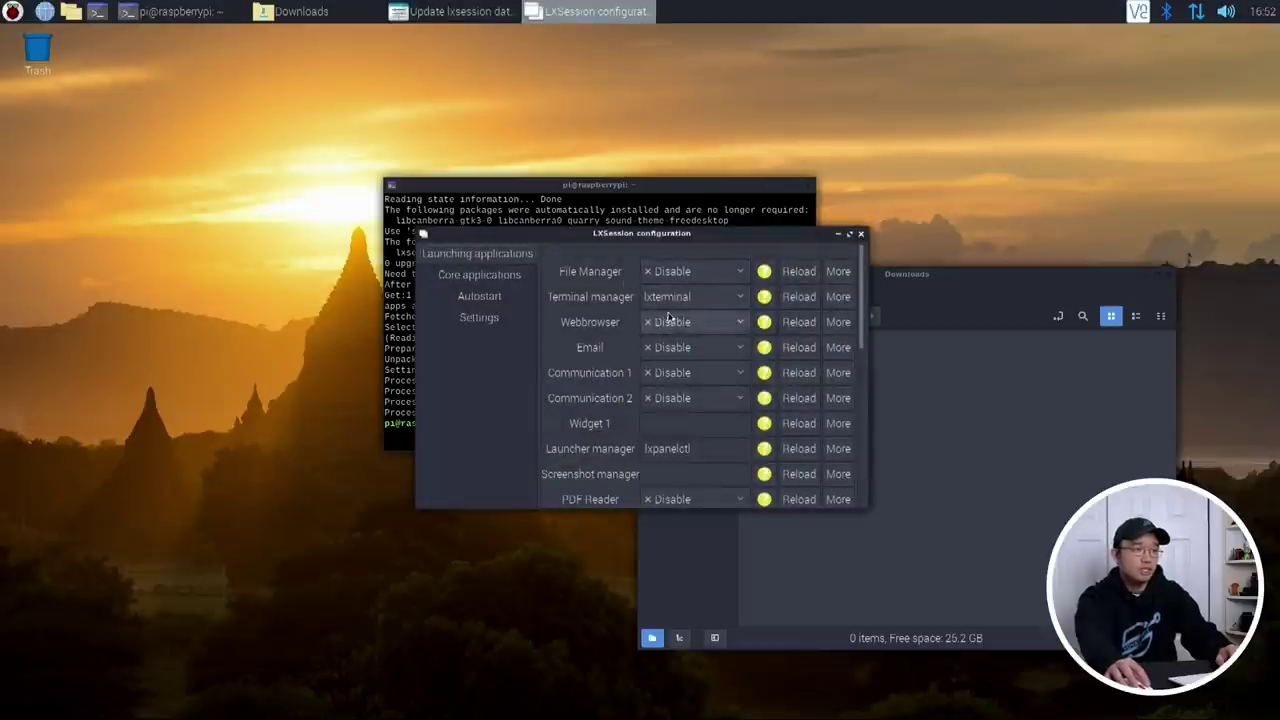
pyautogui.click(710, 299)
pyautogui.click(711, 303)
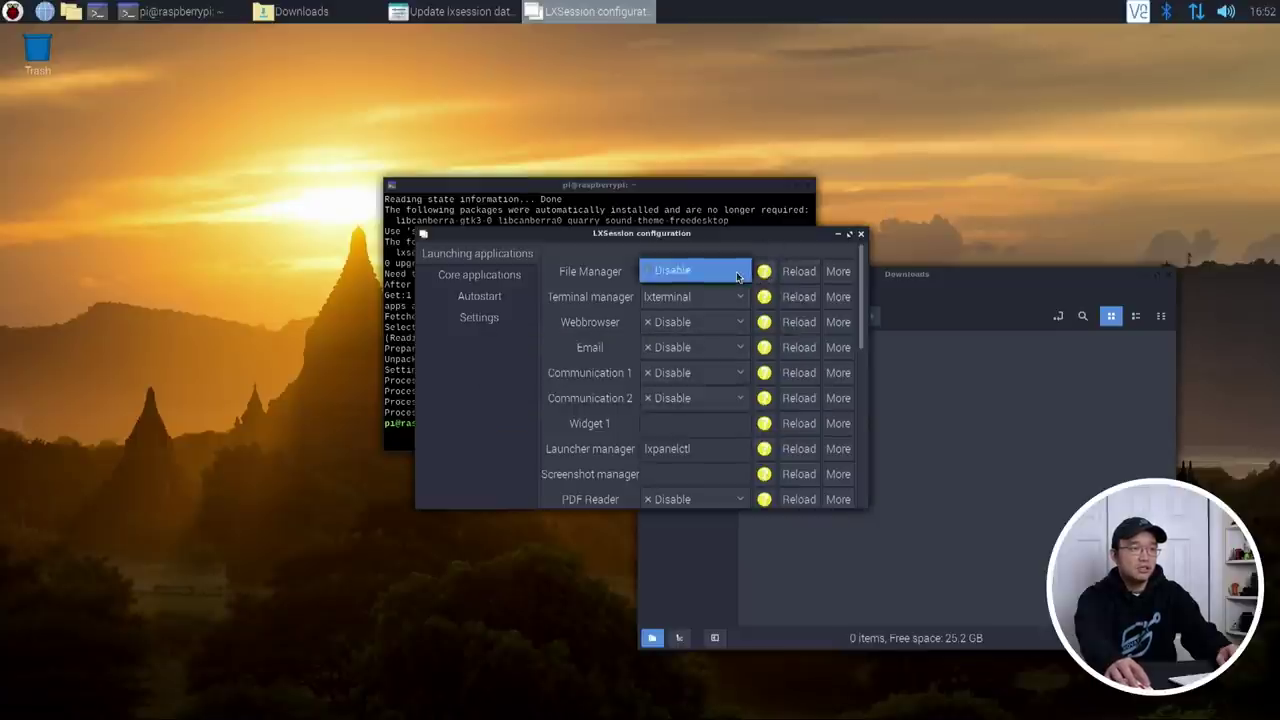
pyautogui.click(862, 237)
# Step: Set the file manager to PCManFM, accept the file type associations, and reopen to verify
pyautogui.click(12, 11)
pyautogui.moveTo(70, 242)
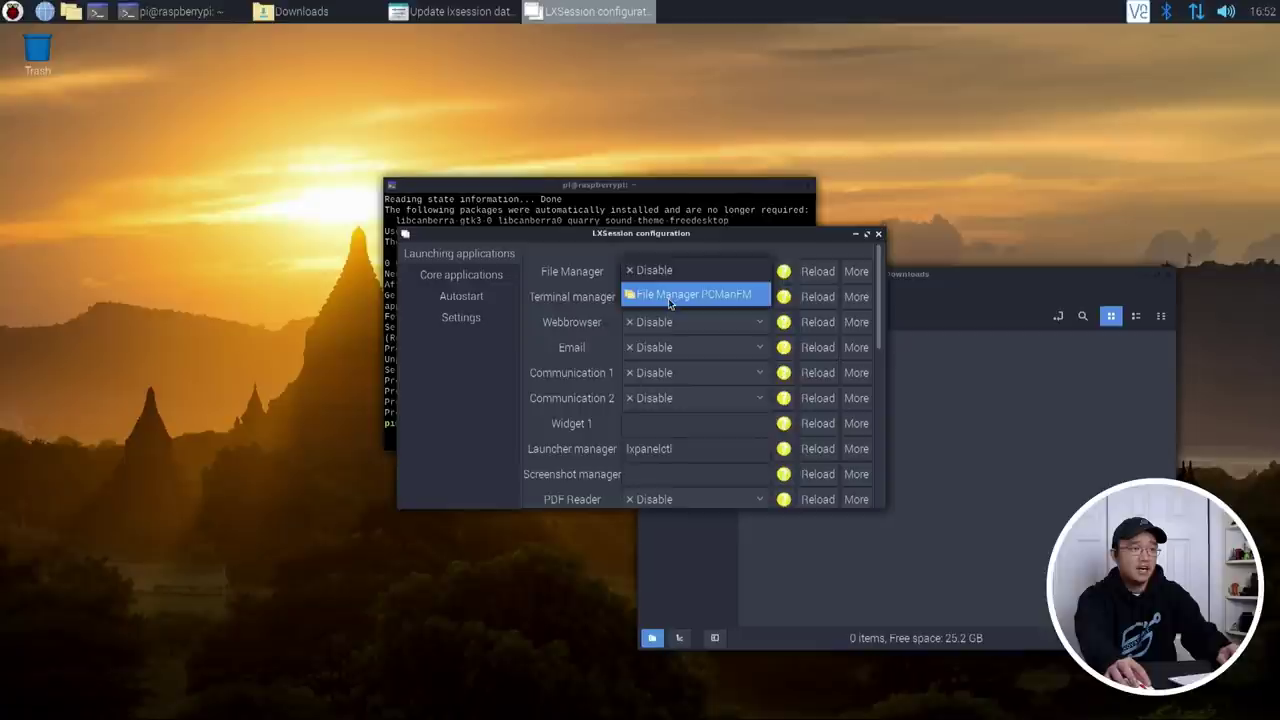
pyautogui.click(684, 302)
pyautogui.click(585, 391)
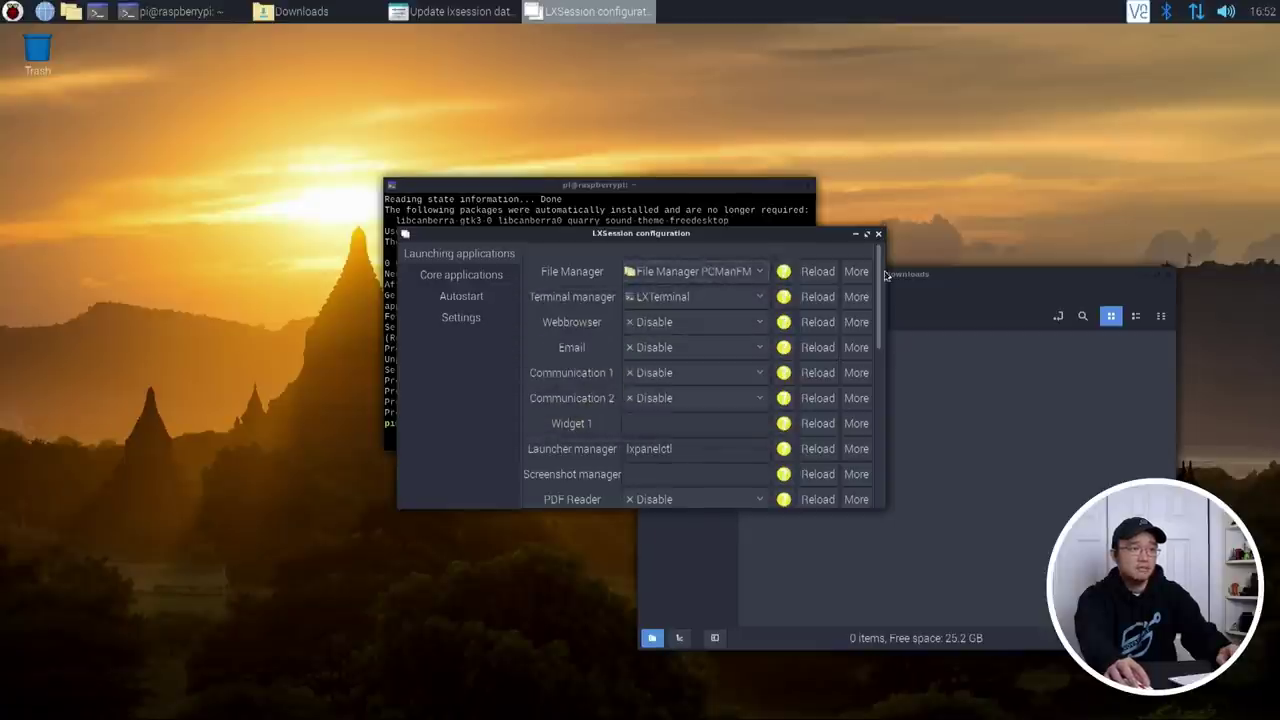
pyautogui.click(878, 234)
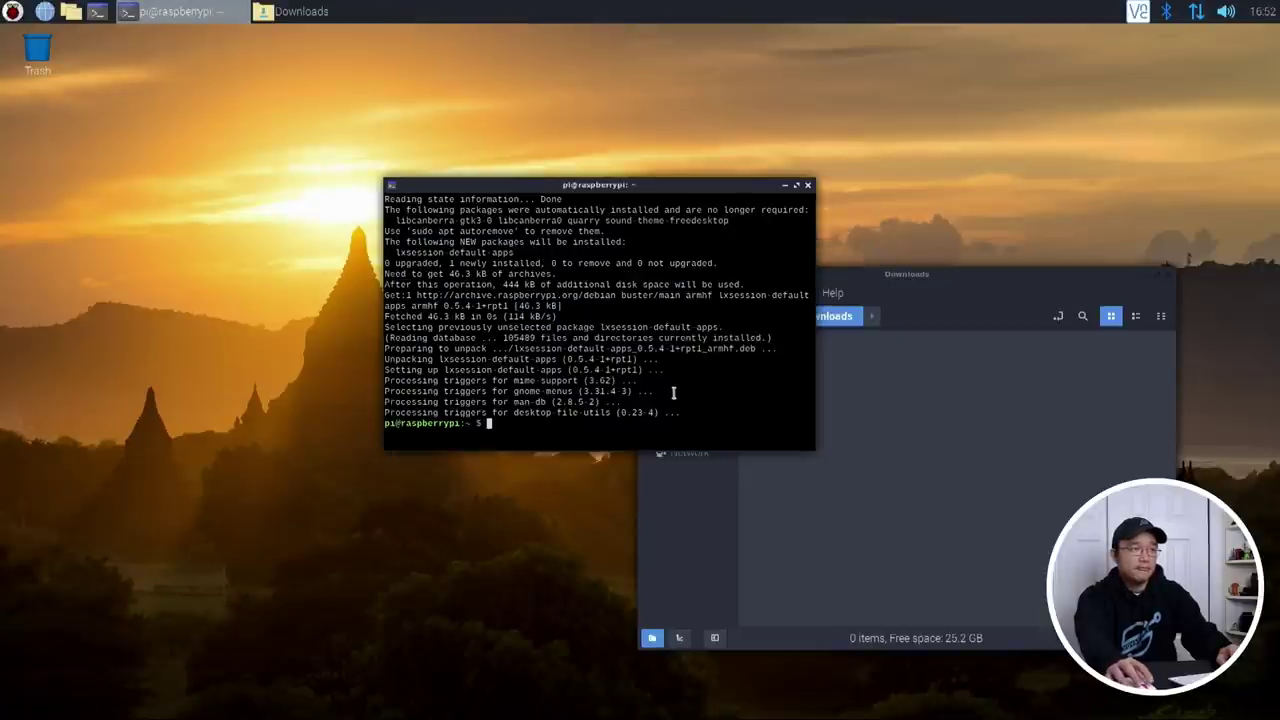
pyautogui.click(12, 11)
pyautogui.moveTo(90, 229)
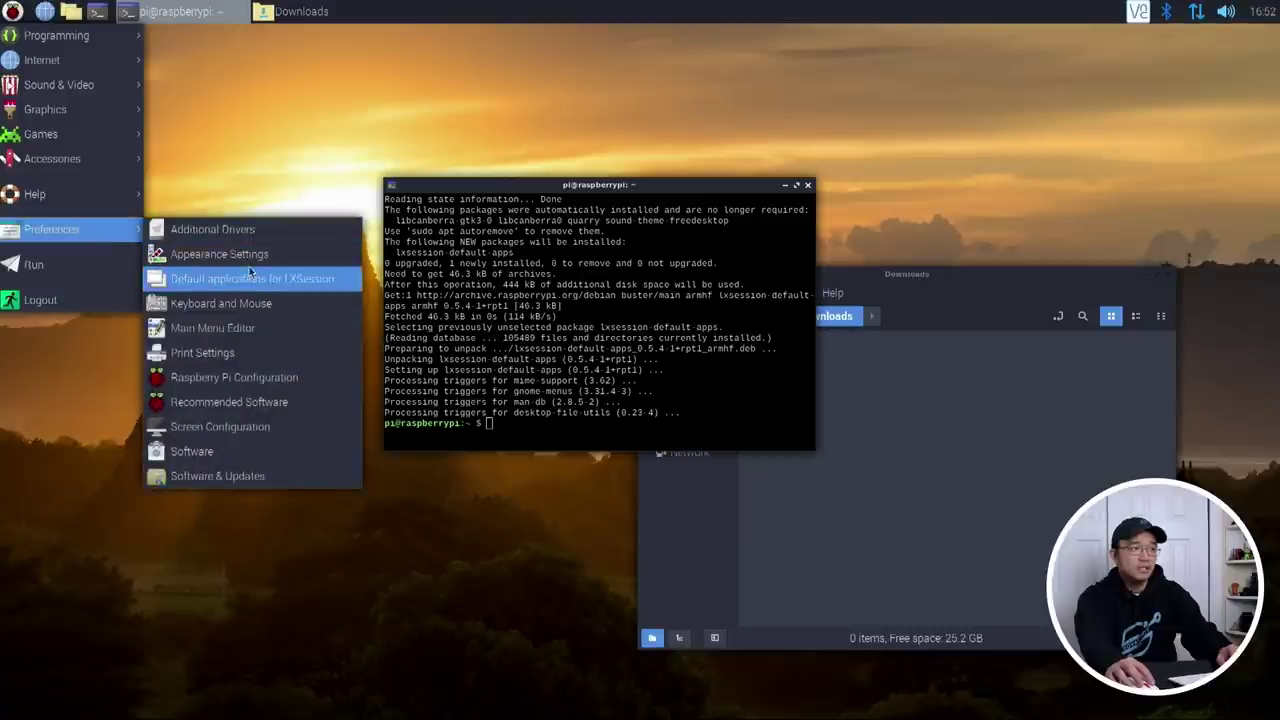
pyautogui.click(265, 284)
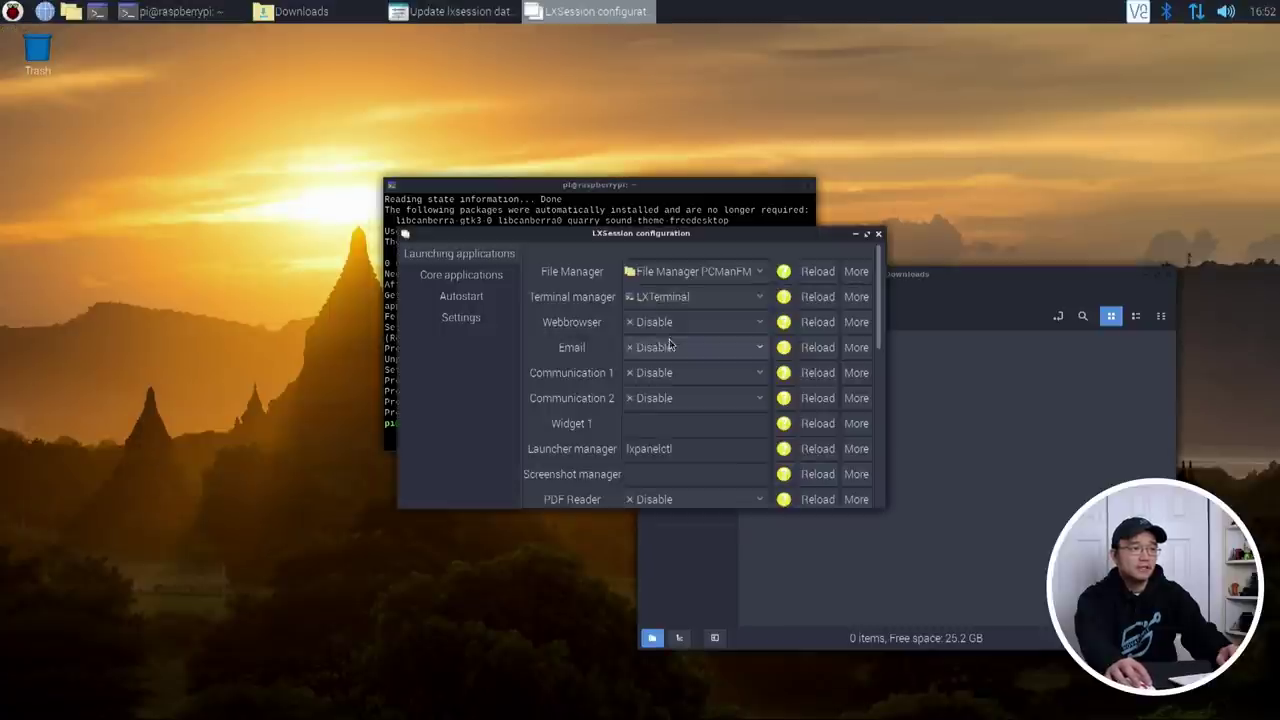
# Step: Keep PCManFM as file manager, close the LXSession settings, and enlarge the terminal font
pyautogui.click(716, 279)
pyautogui.click(700, 271)
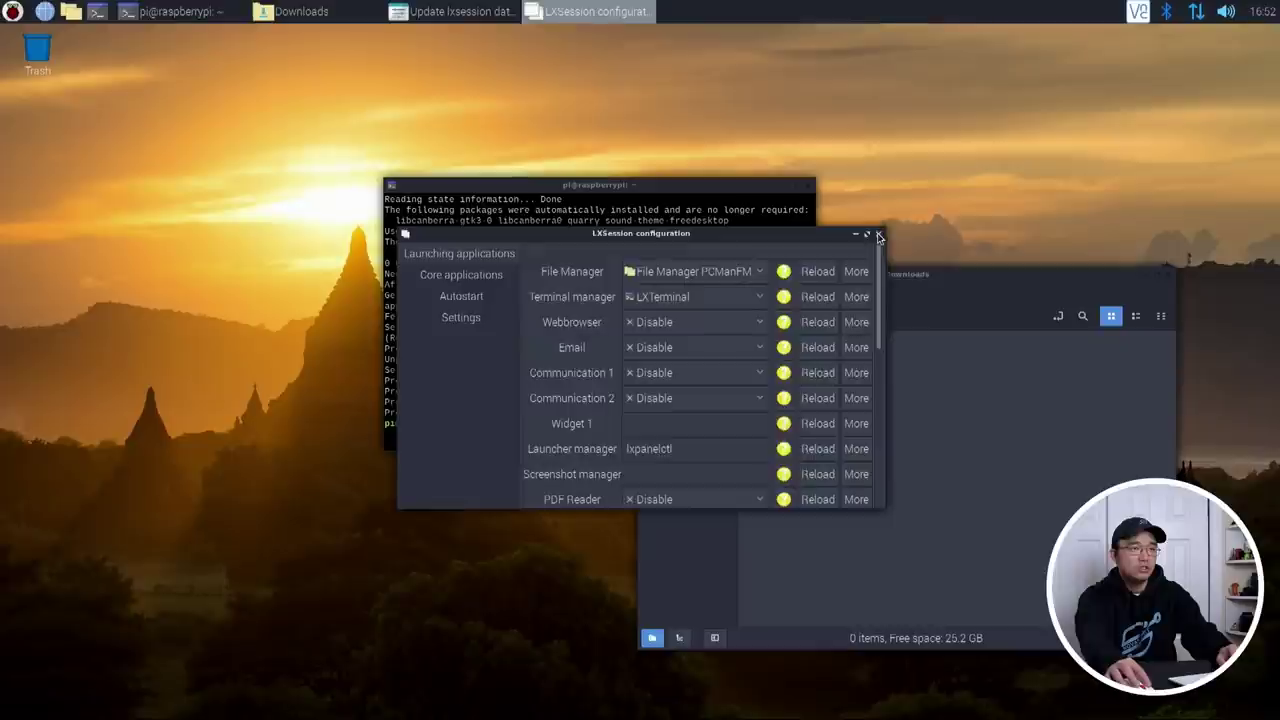
pyautogui.click(878, 234)
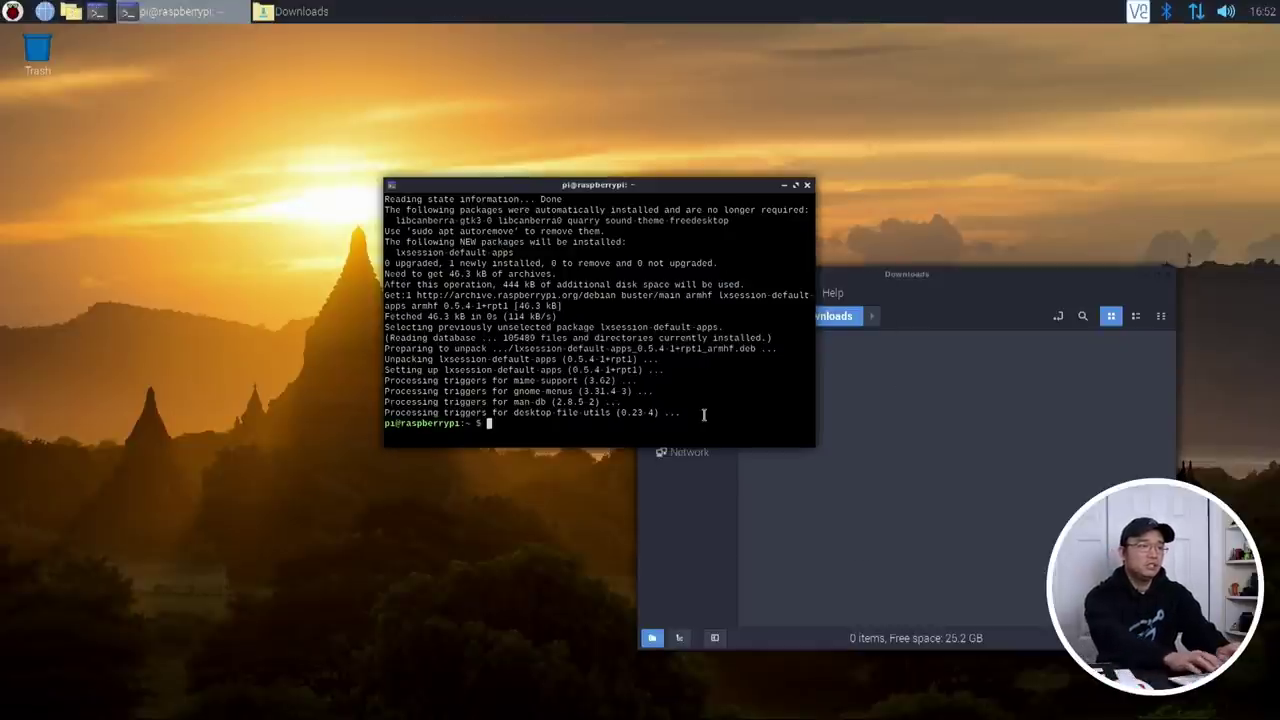
pyautogui.hotkey('ctrl', 'shift', '+')
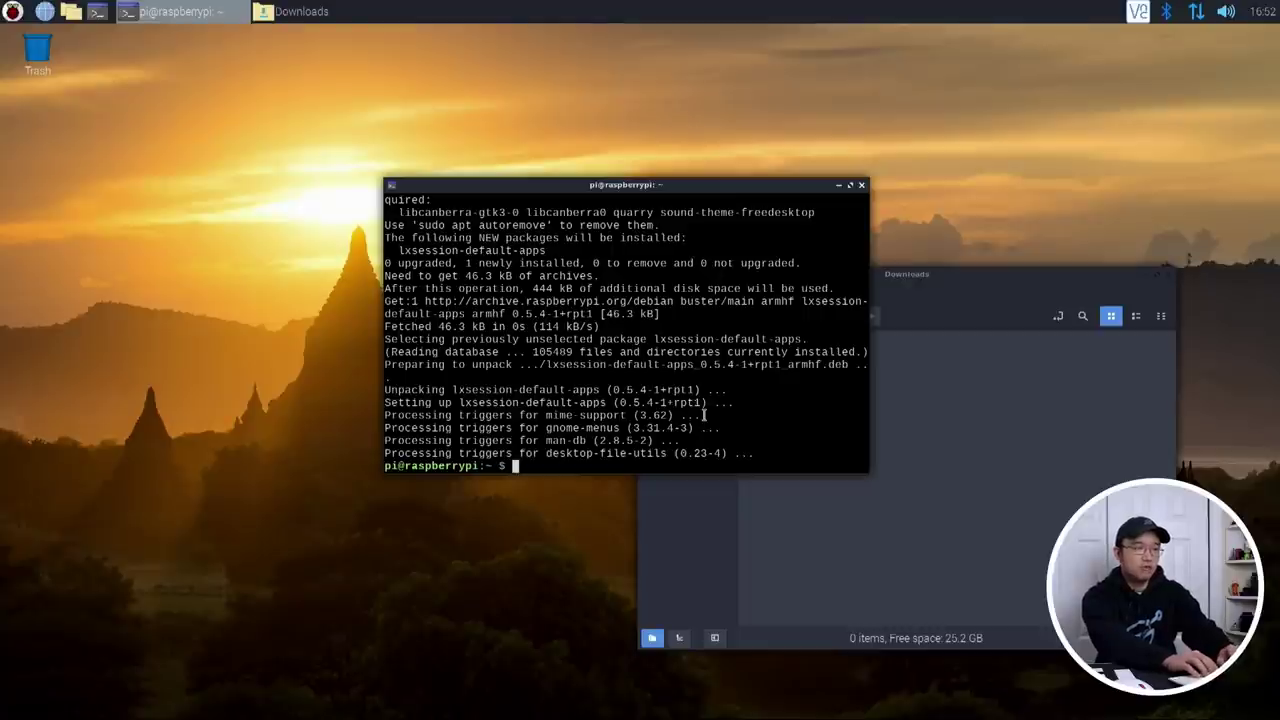
# Step: Change to the ~/.config folder and list its contents
pyautogui.write('cd')
pyautogui.press('Return')
pyautogui.write('cd ')
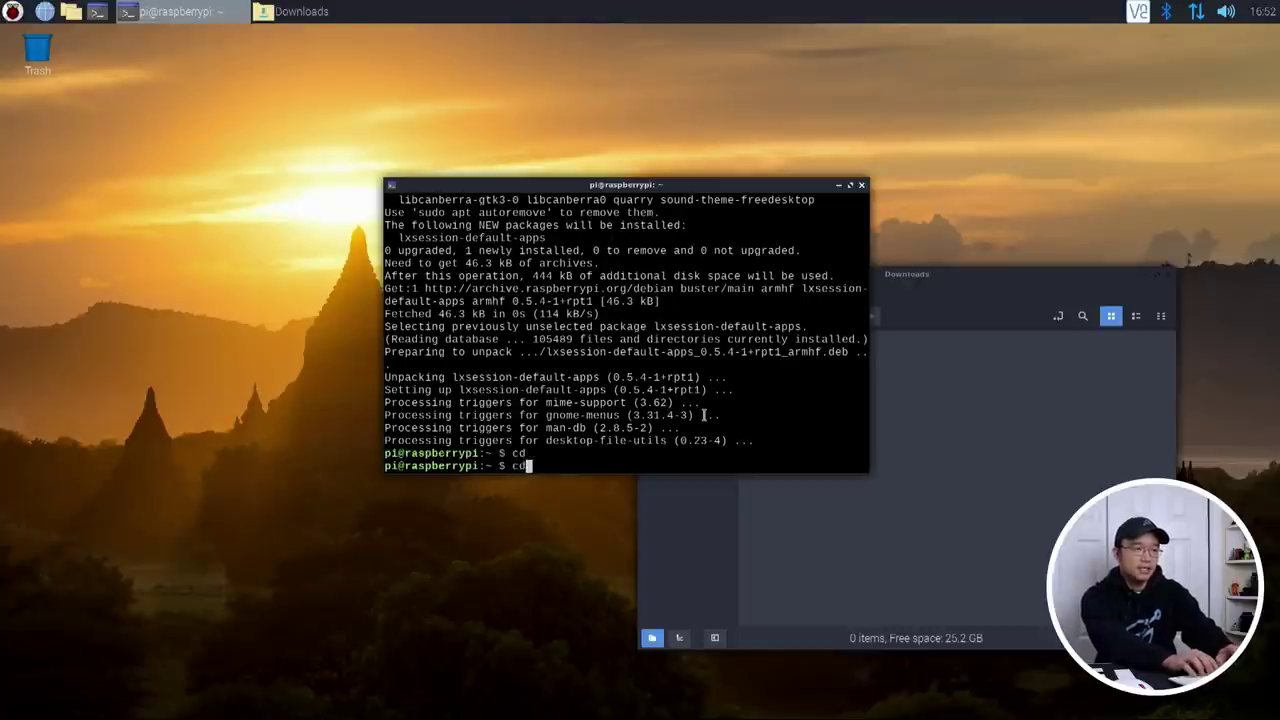
pyautogui.write('.config/')
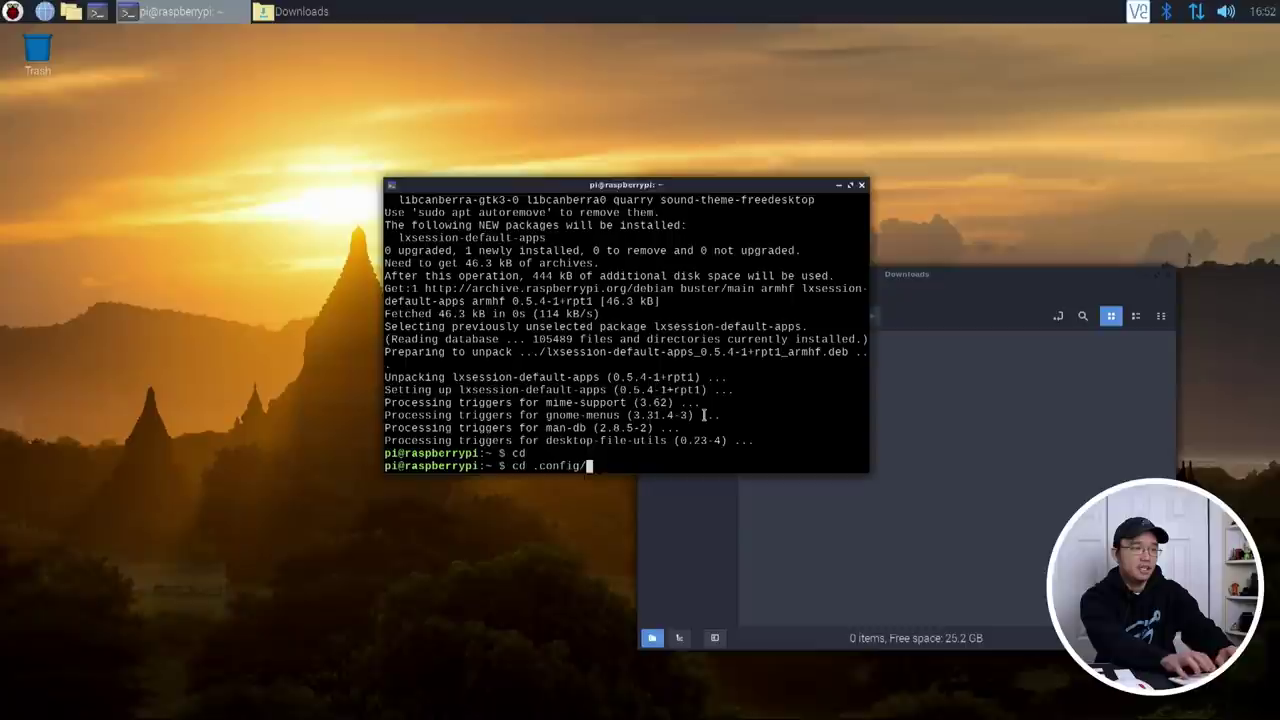
pyautogui.press('Return')
pyautogui.write('ls')
pyautogui.press('Return')
# Step: Enter lxsession/LXDE-pi, listing each folder, revealing autostart and desktop.conf
pyautogui.write('cd l')
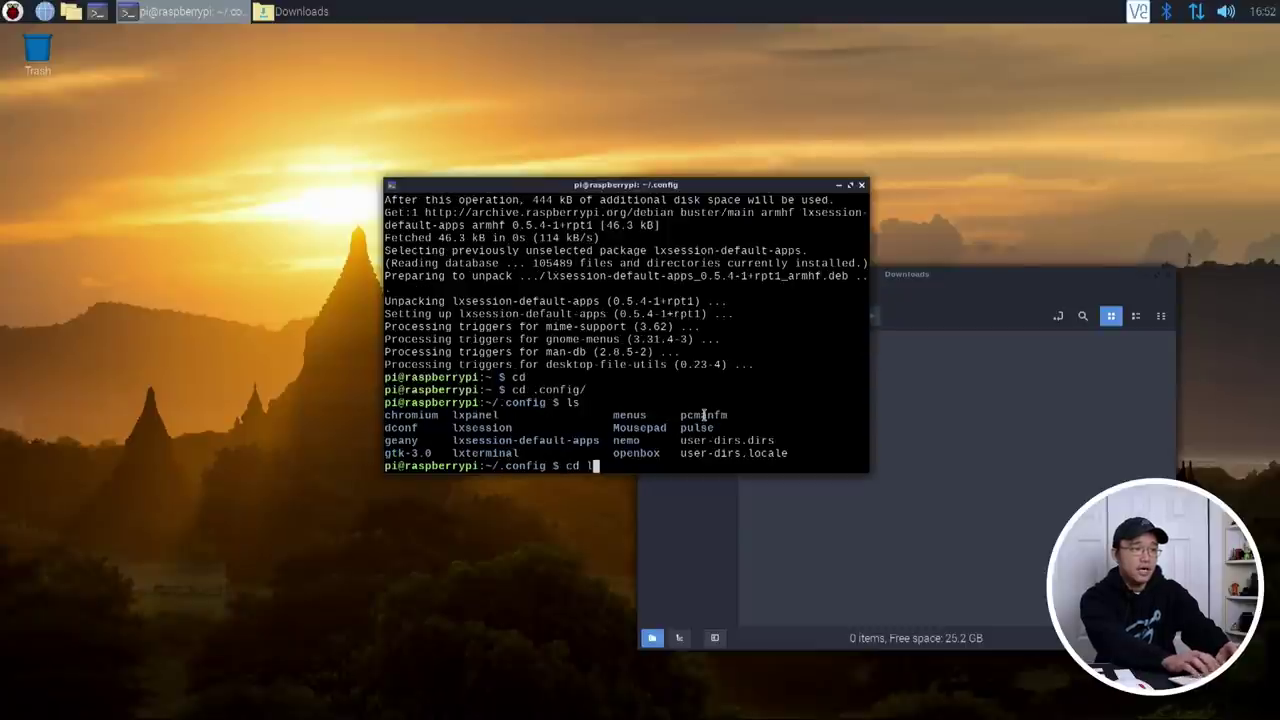
pyautogui.write('xse')
pyautogui.press('Tab')
pyautogui.press('Return')
pyautogui.write('ls')
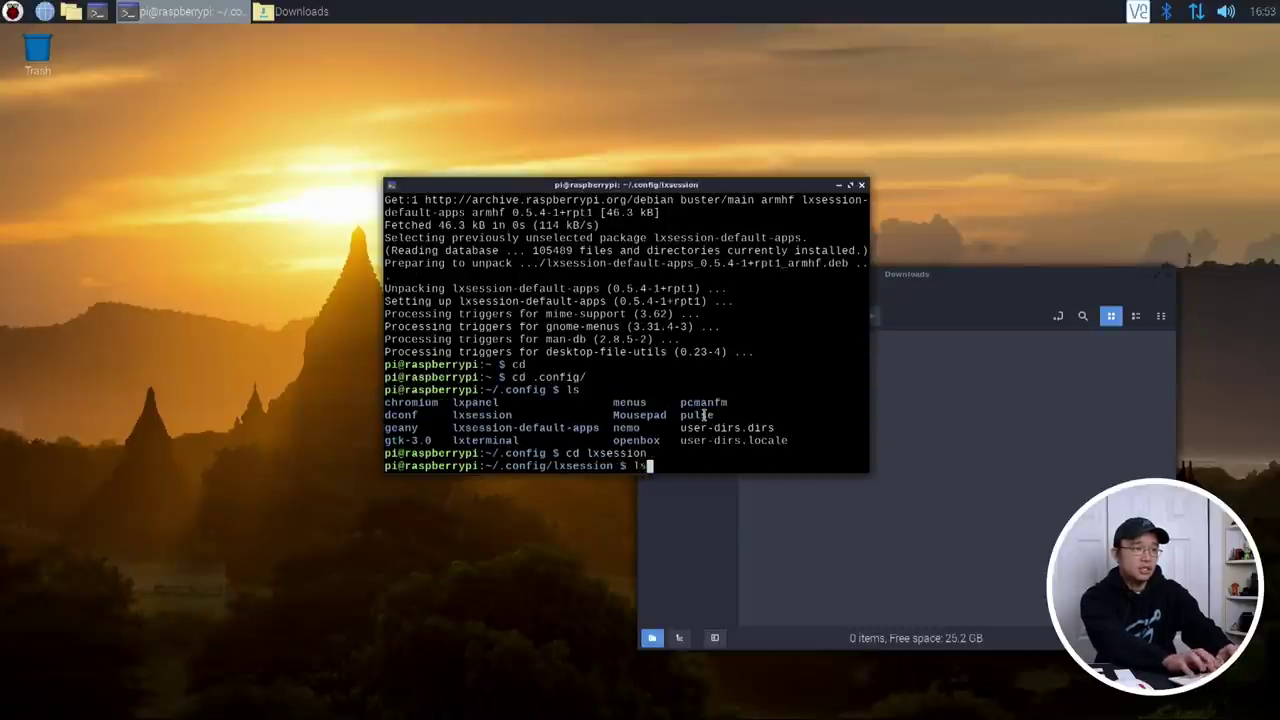
pyautogui.press('Return')
pyautogui.write('cd LX')
pyautogui.press('Tab')
pyautogui.press('Return')
pyautogui.write('ls')
pyautogui.press('Return')
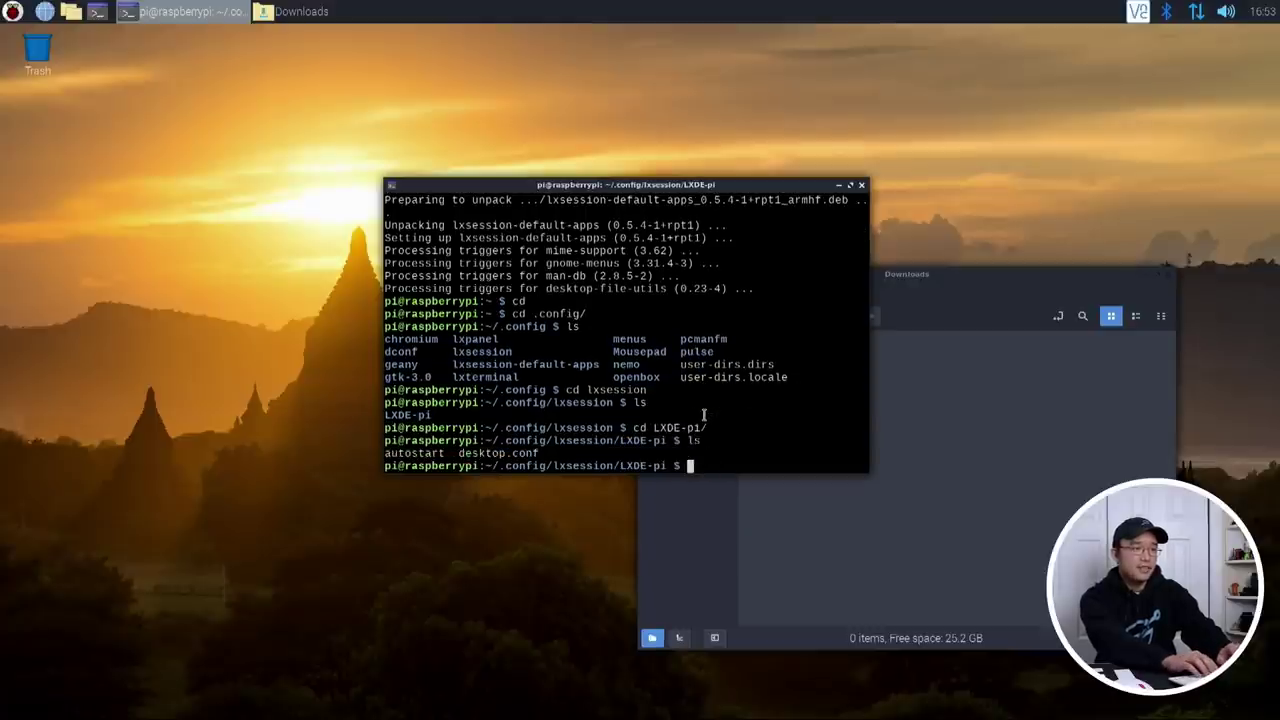
pyautogui.write('cd')
pyautogui.press('BackSpace')
pyautogui.press('BackSpace')
pyautogui.press('BackSpace')
# Step: Open desktop.conf in nano and add 'file_manager/command=nemo' on a new line above [GTK]
pyautogui.write('nano ')
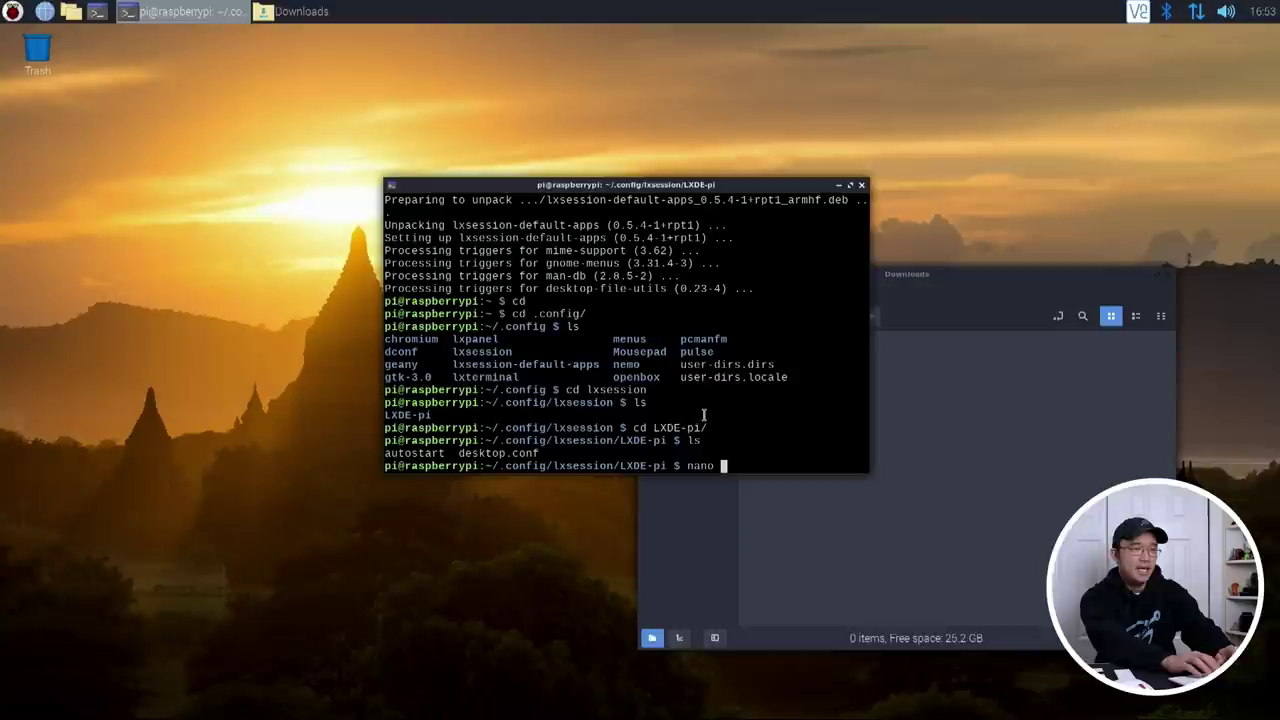
pyautogui.write('de')
pyautogui.press('Tab')
pyautogui.press('Return')
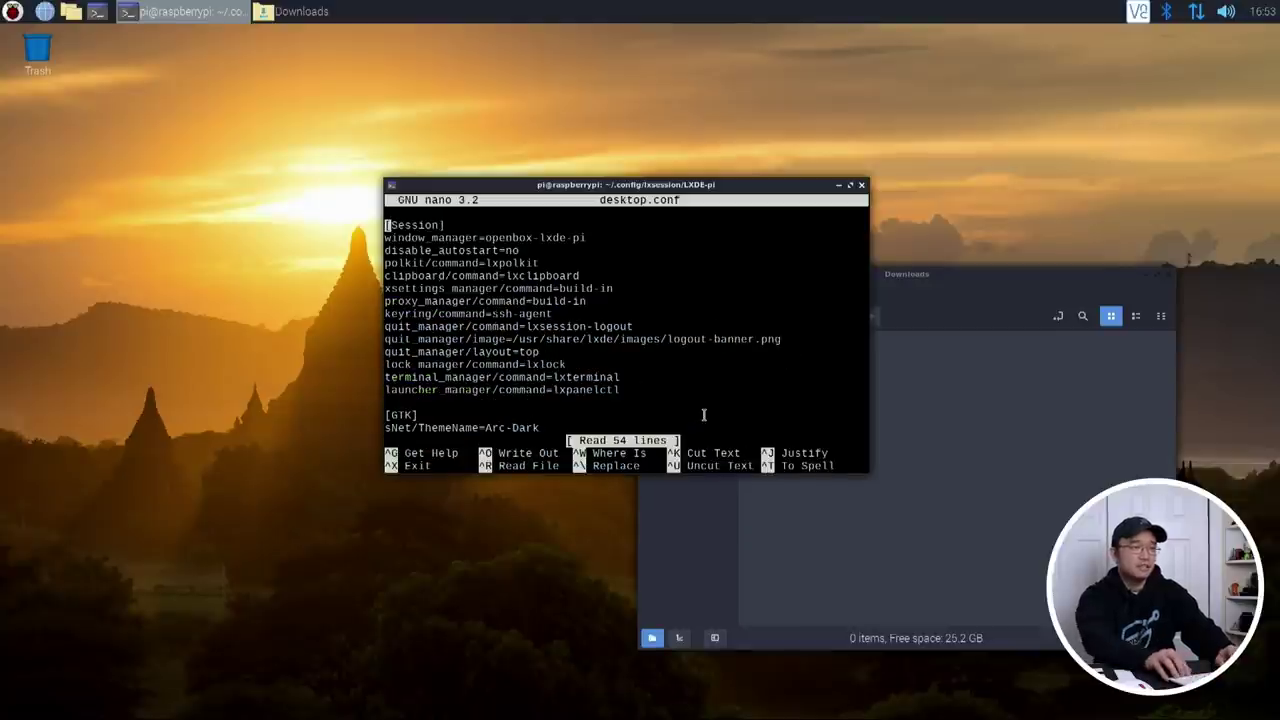
pyautogui.press('Down')
pyautogui.press('Down')
pyautogui.press('Down')
pyautogui.press('Down')
pyautogui.press('Down')
pyautogui.press('Down')
pyautogui.press('Down')
pyautogui.press('Down')
pyautogui.press('Down')
pyautogui.press('Down')
pyautogui.press('Return')
pyautogui.press('Up')
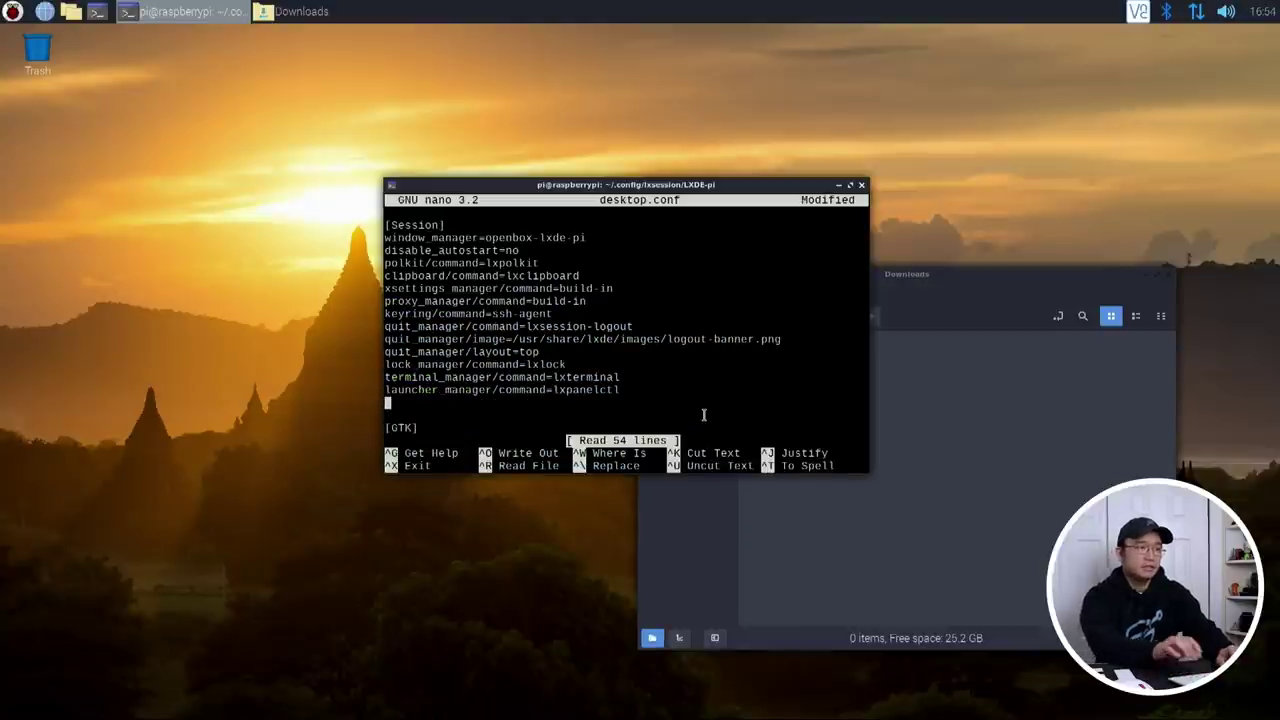
pyautogui.write('file_')
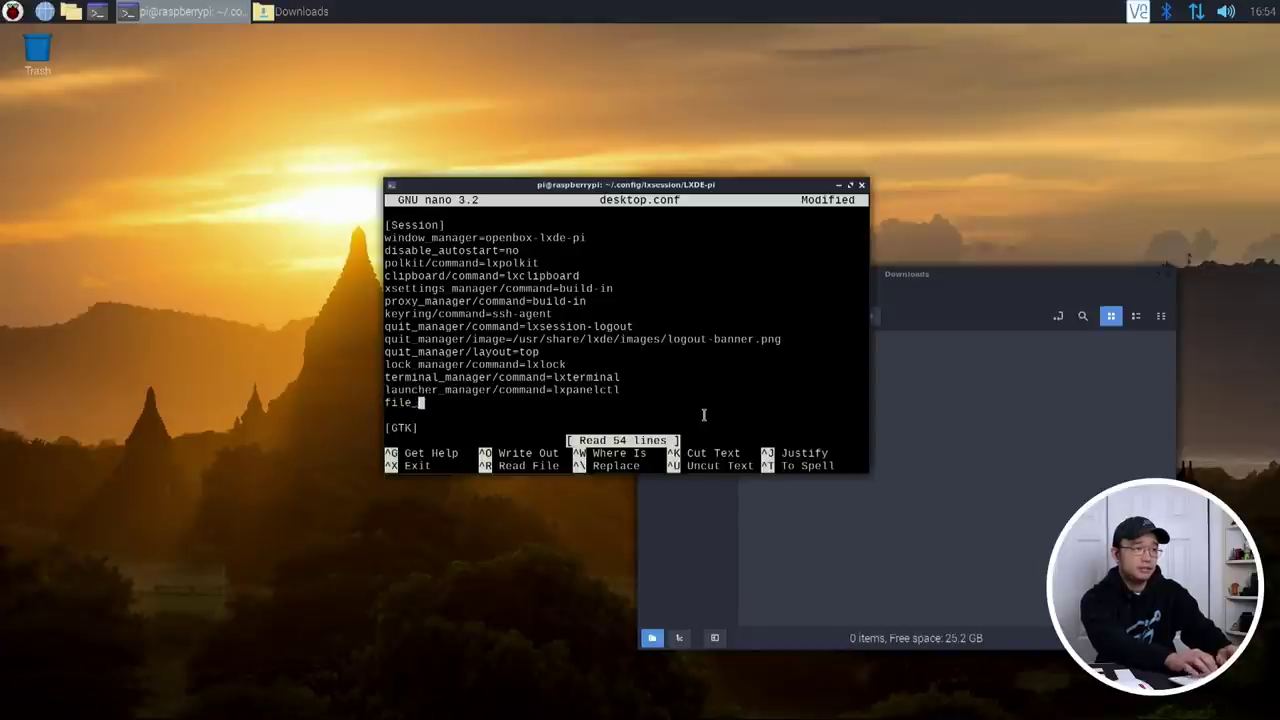
pyautogui.write('manager/command')
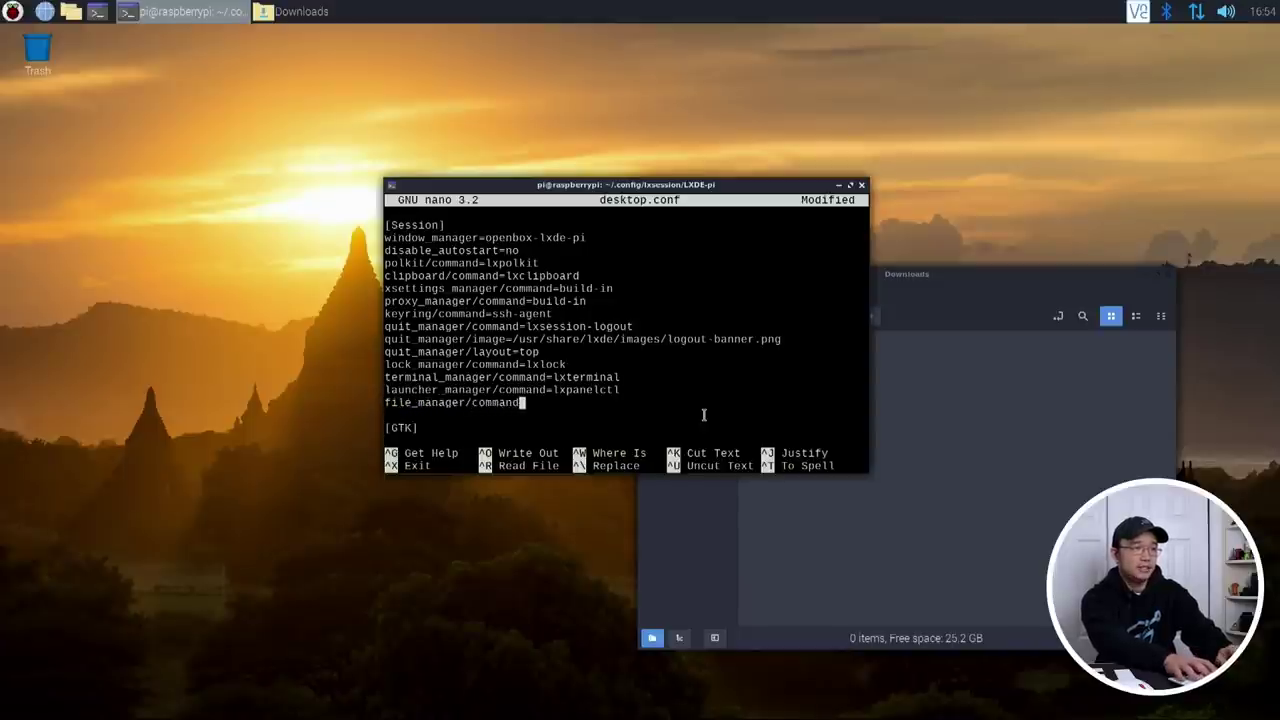
pyautogui.write('=ne')
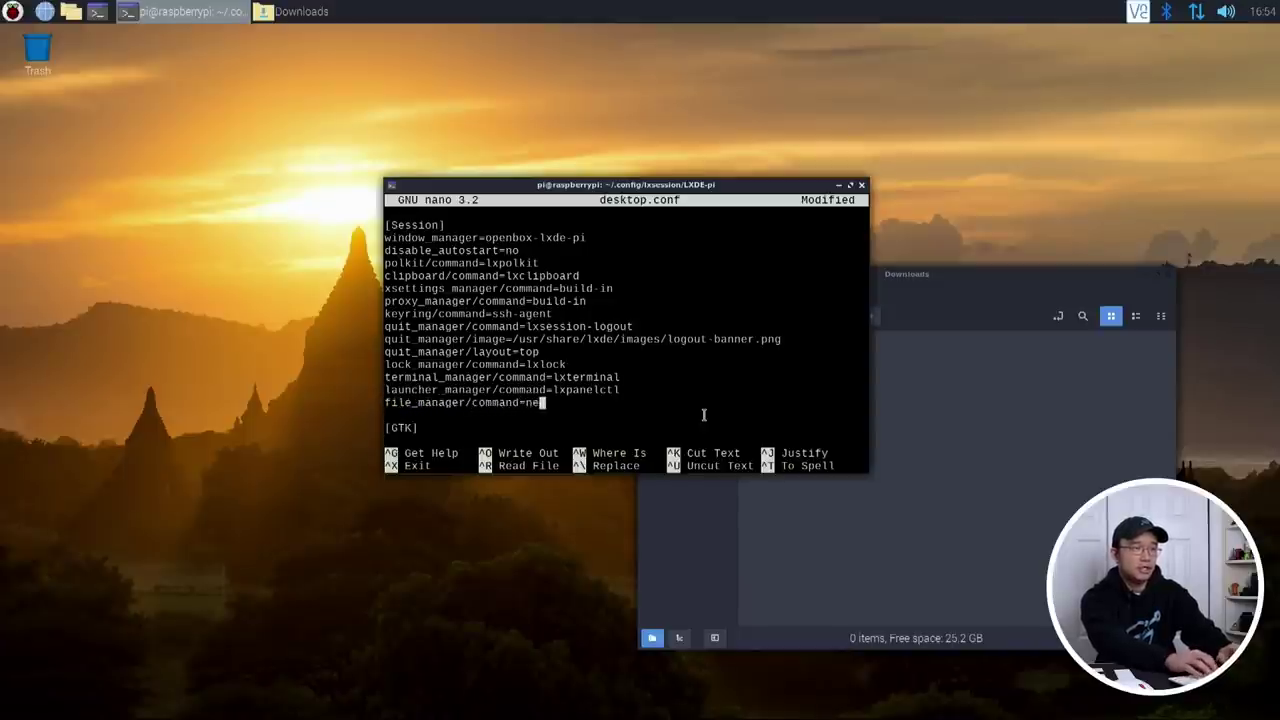
pyautogui.write('mo')
# Step: Save desktop.conf, exit nano, and bring up the logout and shutdown options
pyautogui.hotkey('ctrl', 'x')
pyautogui.press('y')
pyautogui.press('Return')
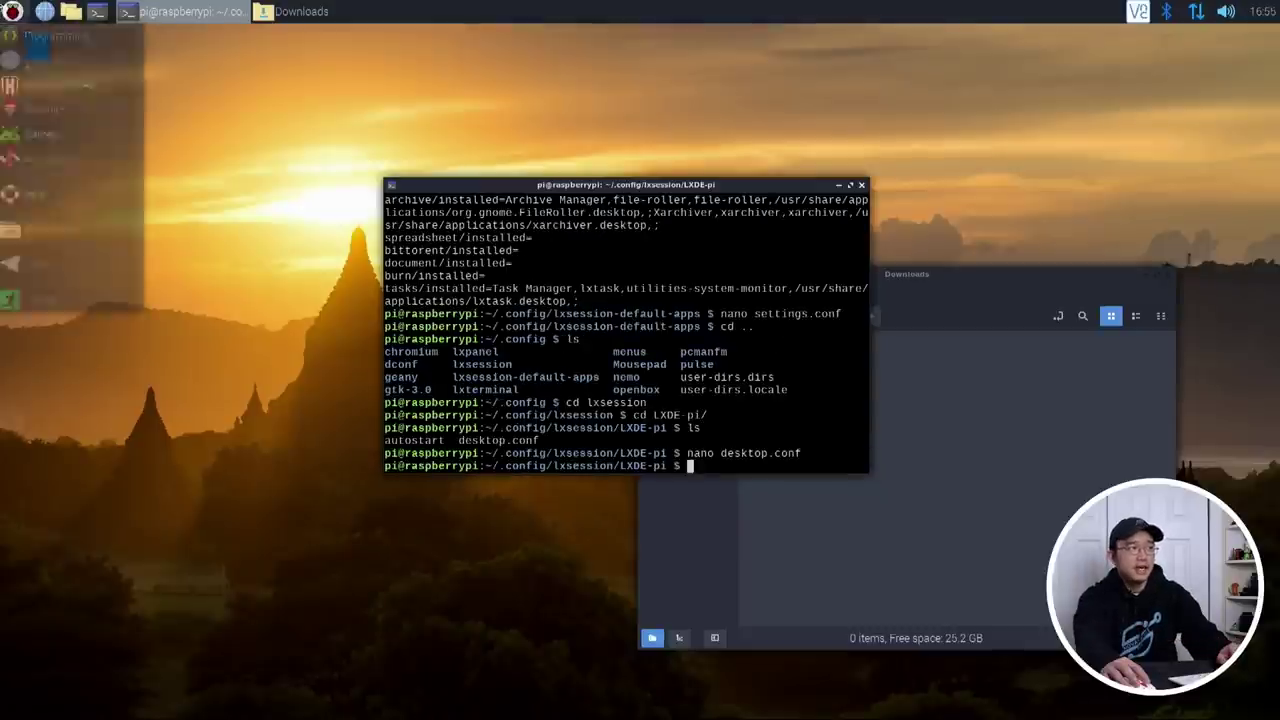
pyautogui.press('Up')
pyautogui.press('Return')
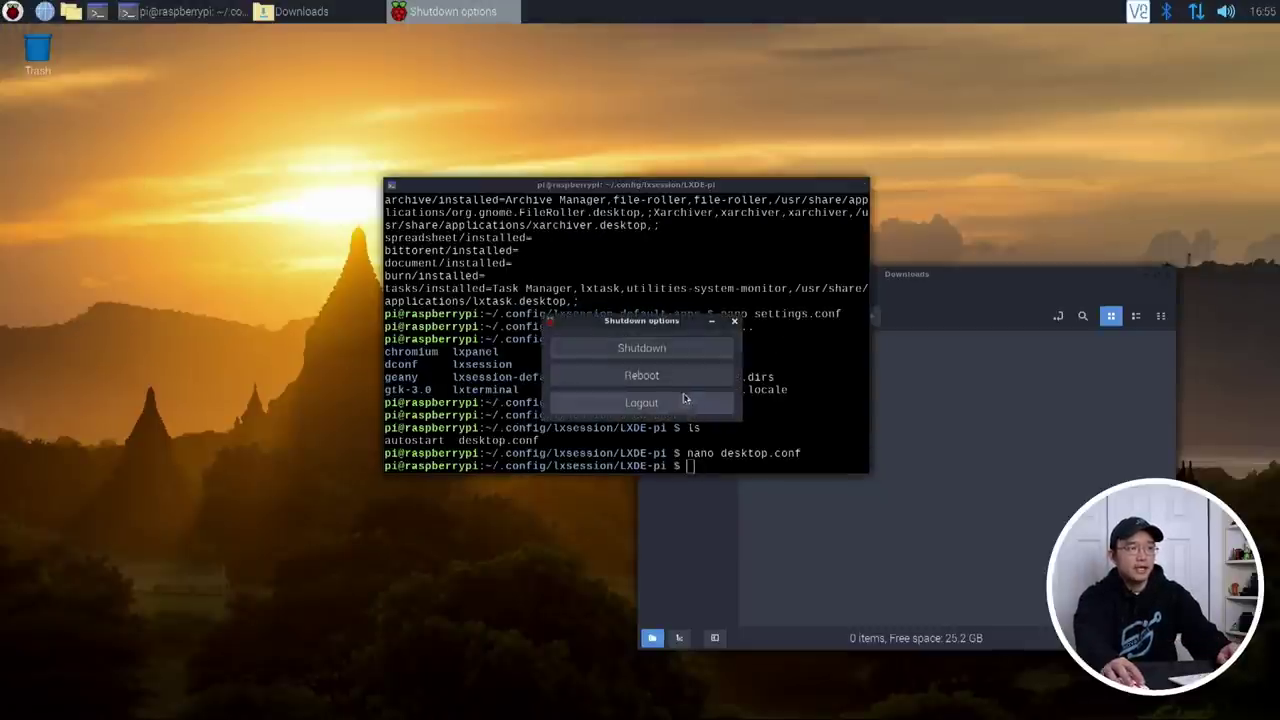
# Step: Log out to restart the desktop session
pyautogui.click(684, 398)
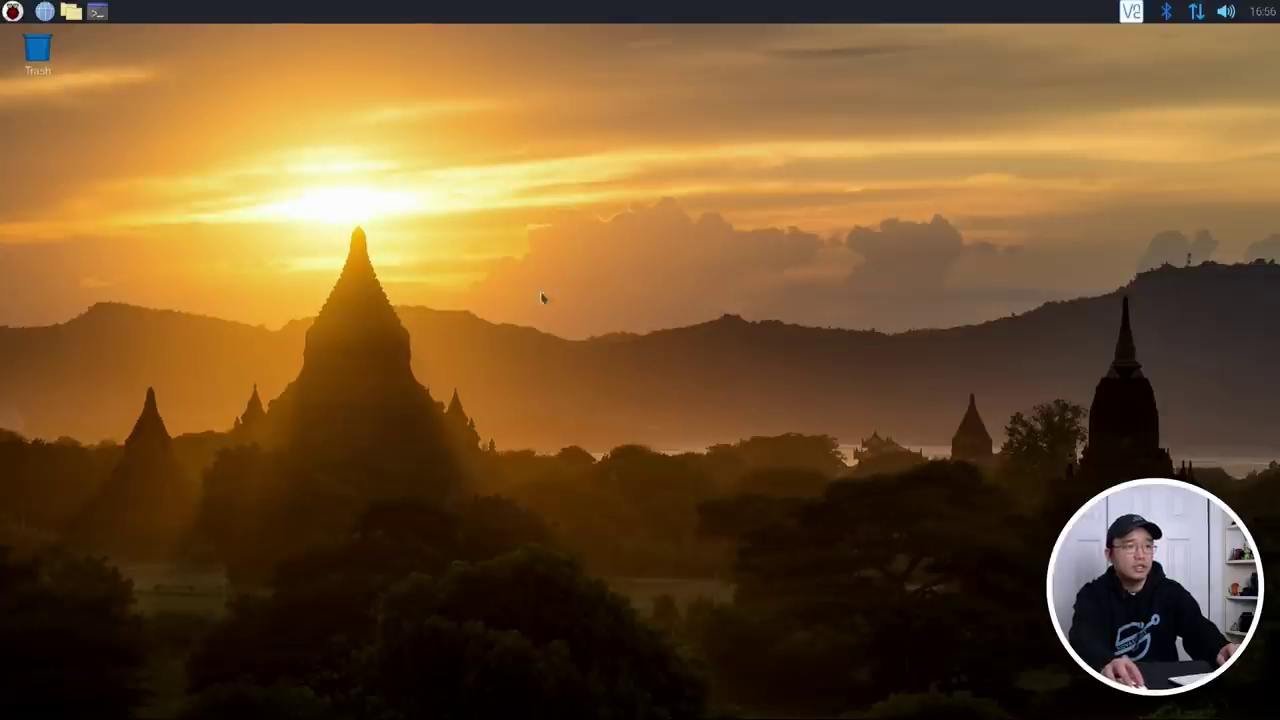
pyautogui.click(12, 11)
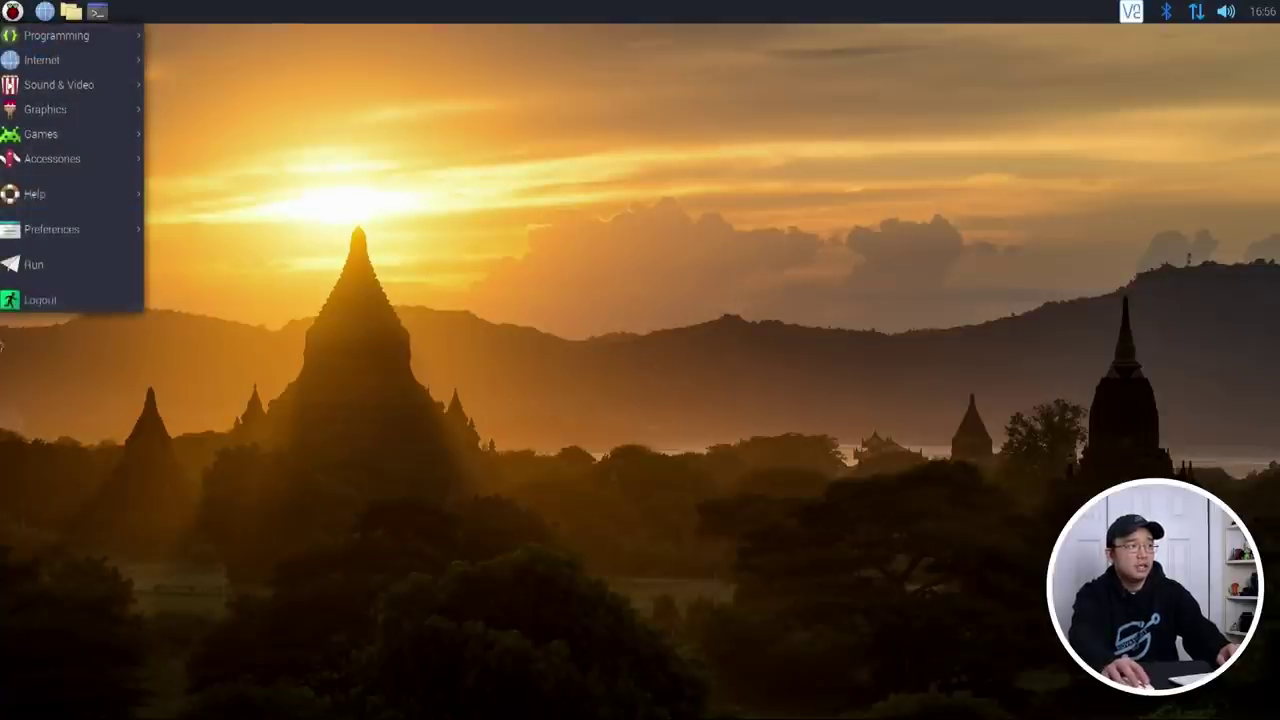
pyautogui.click(398, 228)
# Step: Confirm Default applications for LXSession lists nemo as File Manager, then close it
pyautogui.click(12, 11)
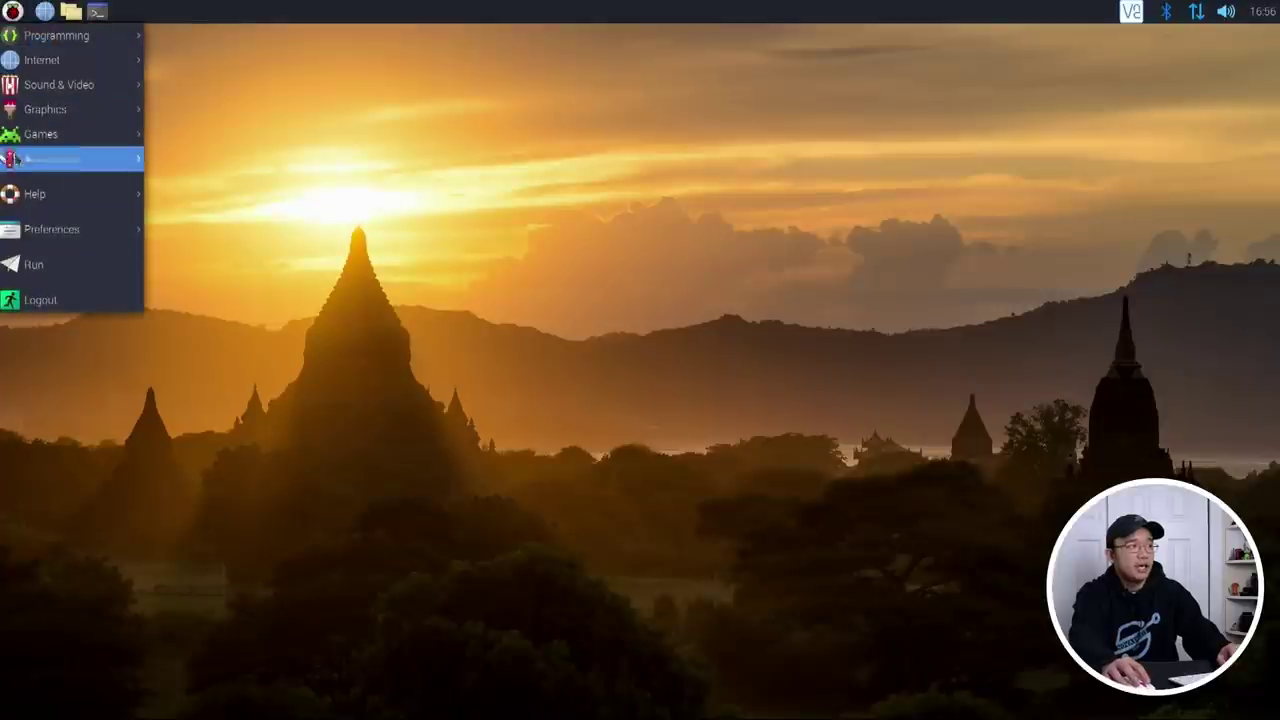
pyautogui.moveTo(33, 233)
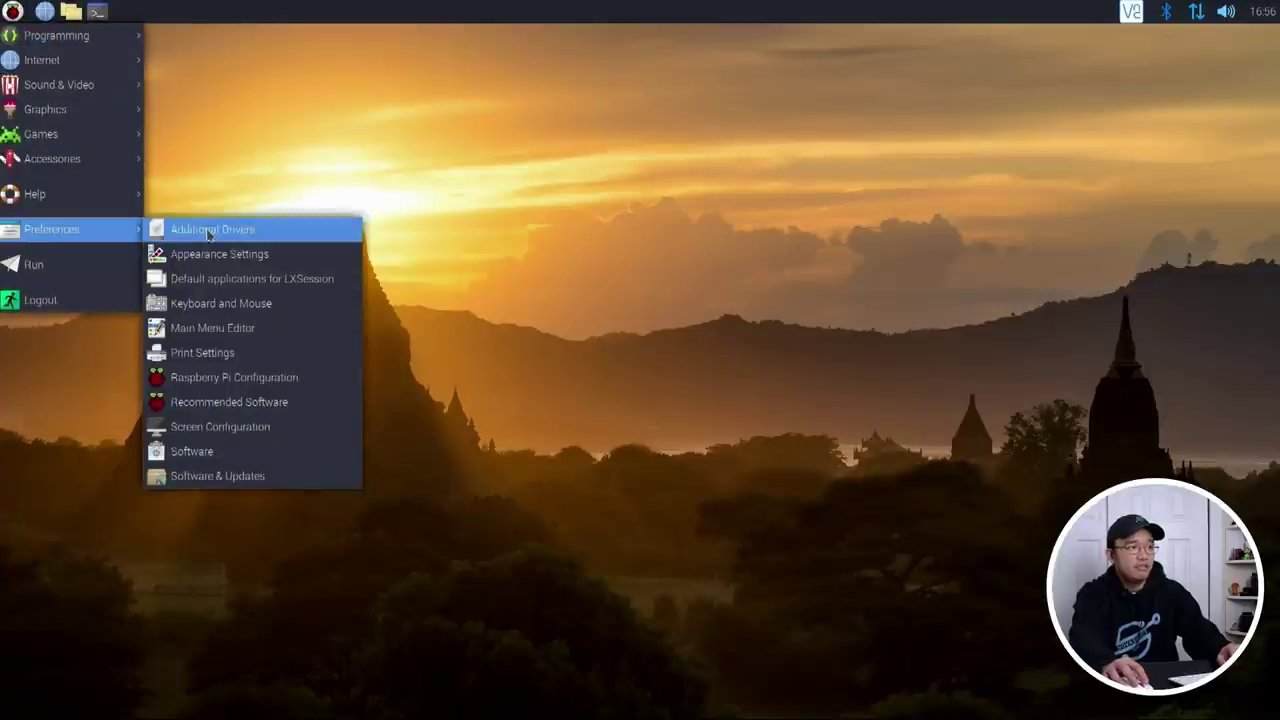
pyautogui.click(213, 288)
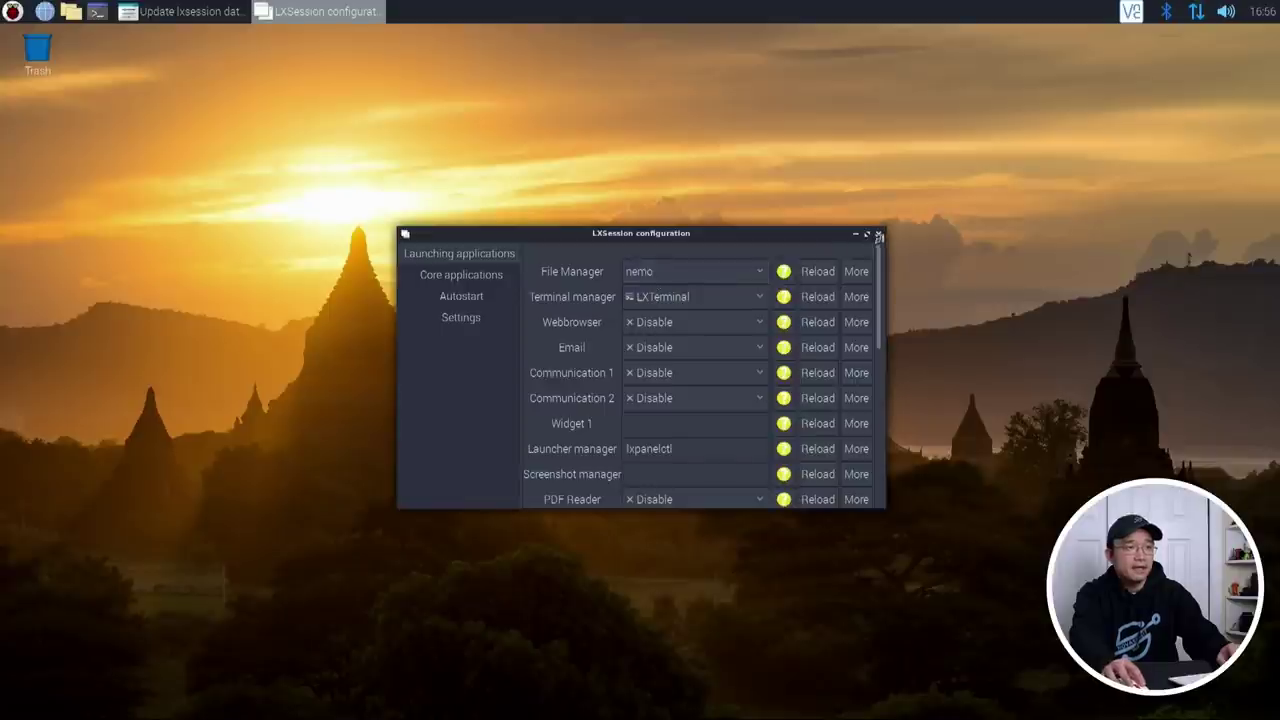
pyautogui.click(879, 234)
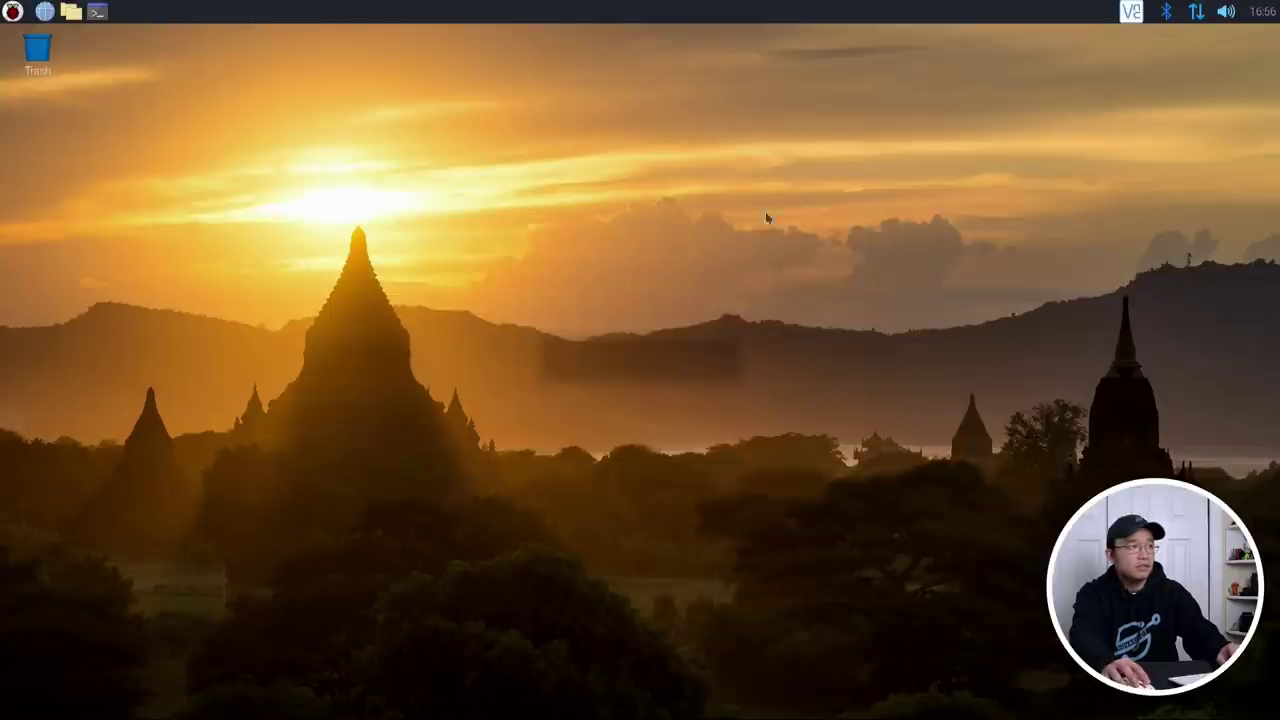
# Step: Inspect the panel's item list in Panel Preferences, then close it
pyautogui.rightClick(68, 12)
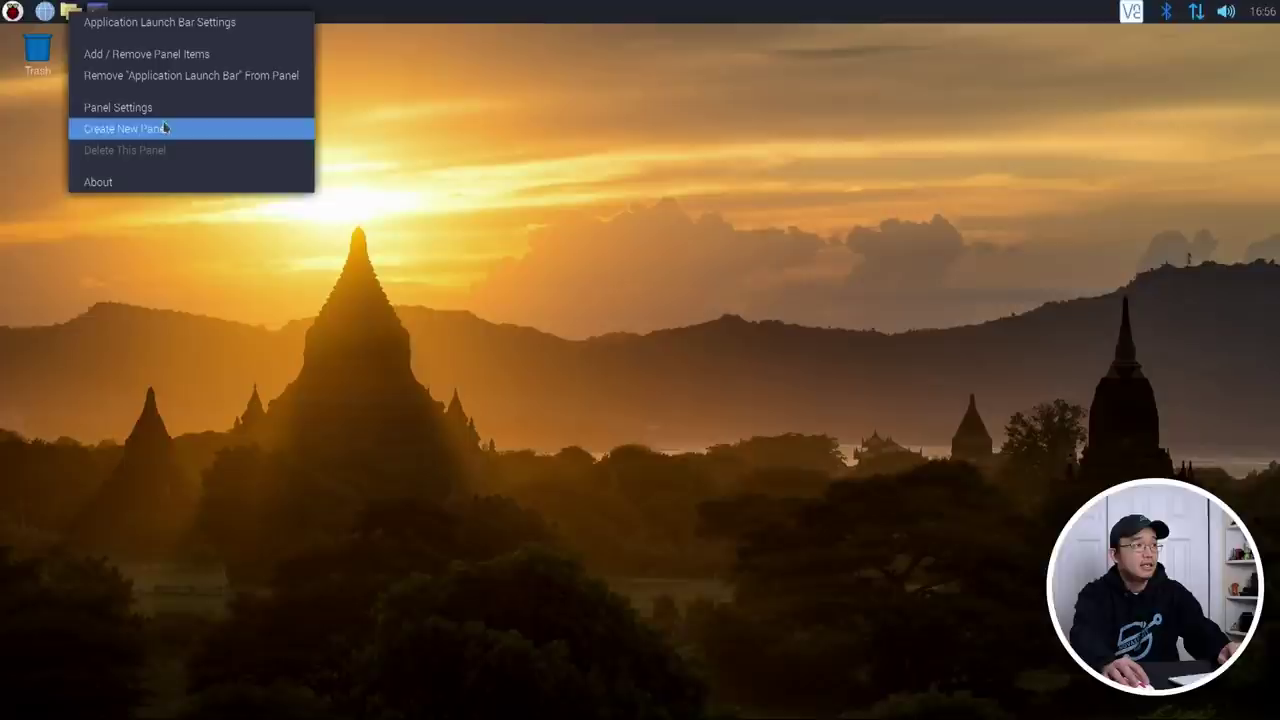
pyautogui.click(173, 60)
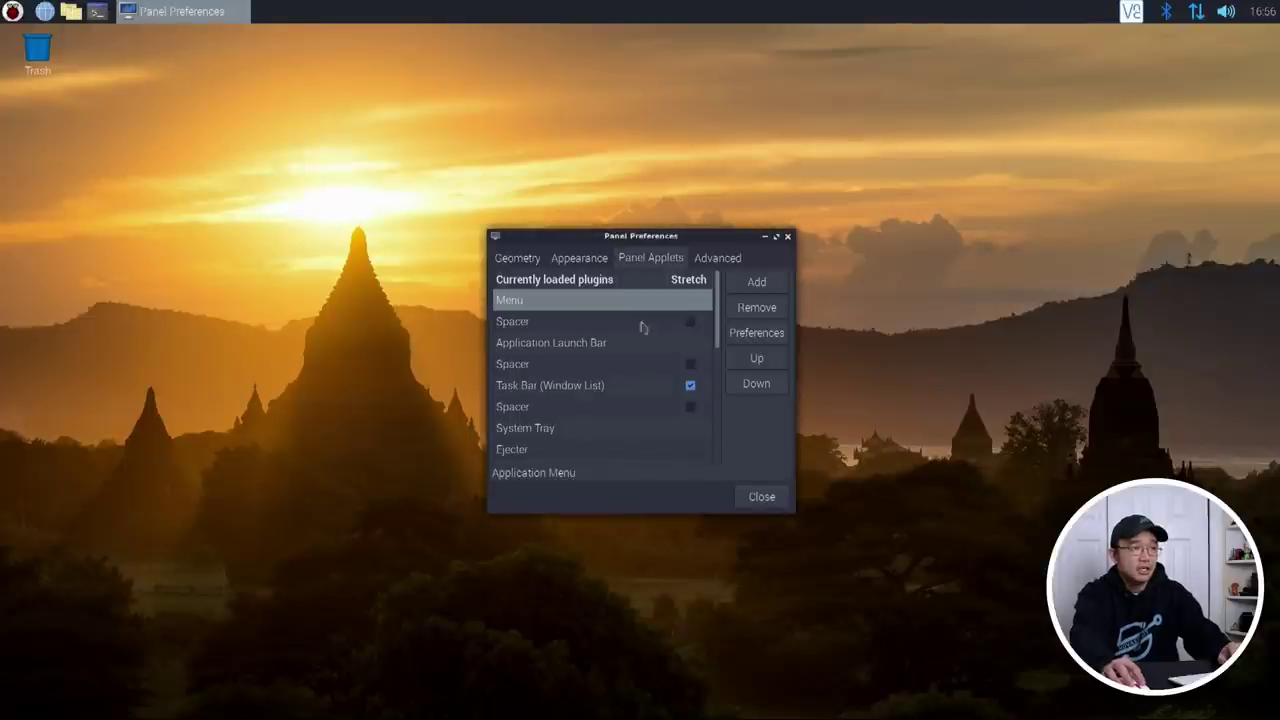
pyautogui.scroll(-3, 646, 377)
pyautogui.scroll(3, 645, 383)
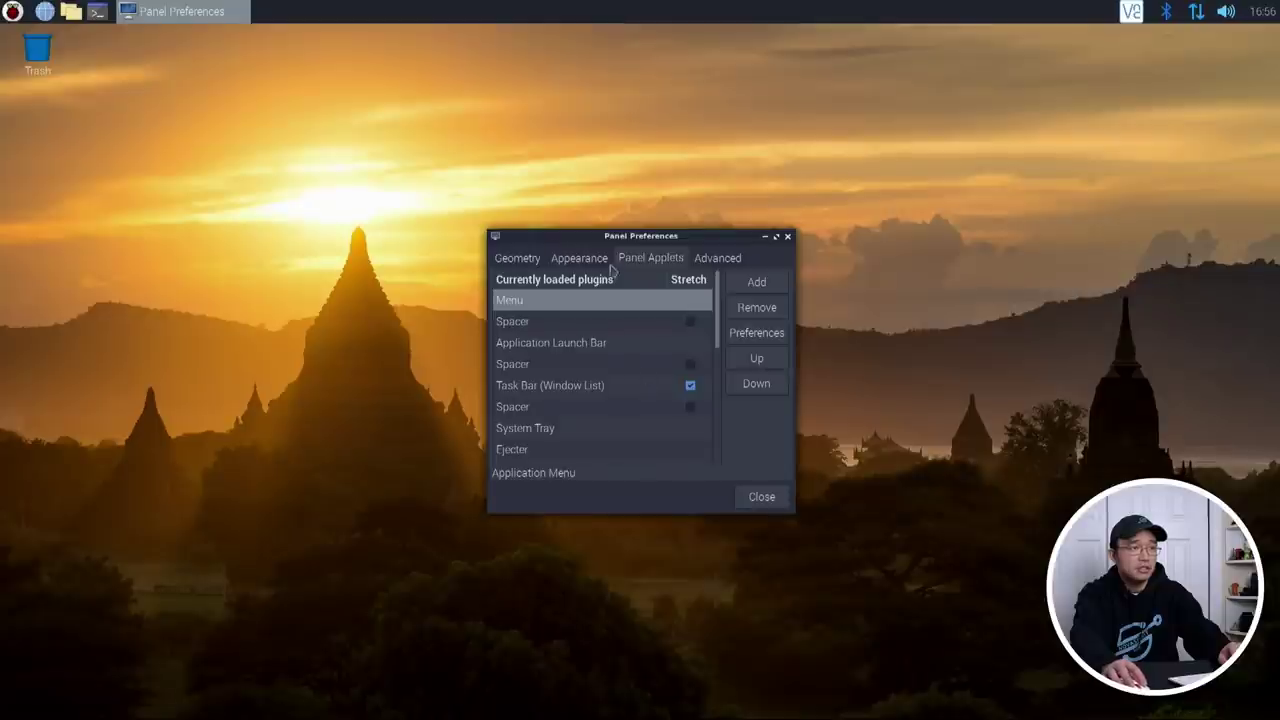
pyautogui.click(787, 237)
# Step: Remove the File Manager launcher from the launch bar
pyautogui.rightClick(72, 13)
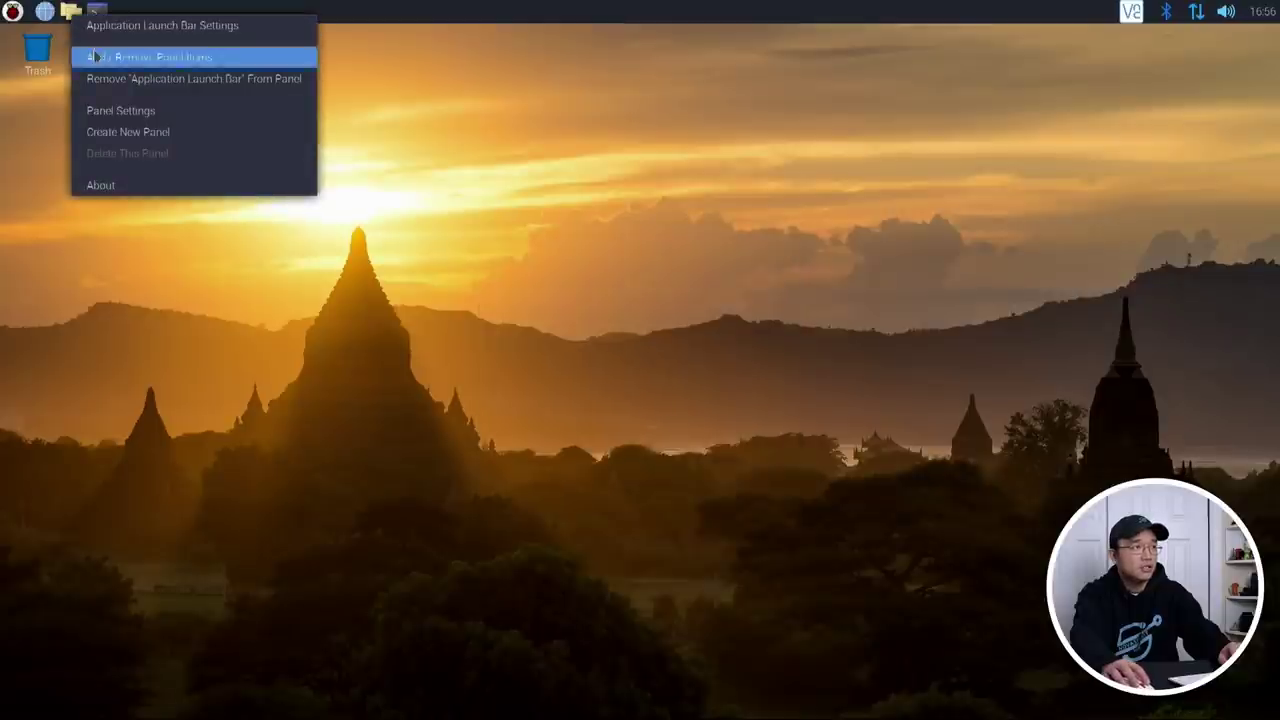
pyautogui.click(158, 25)
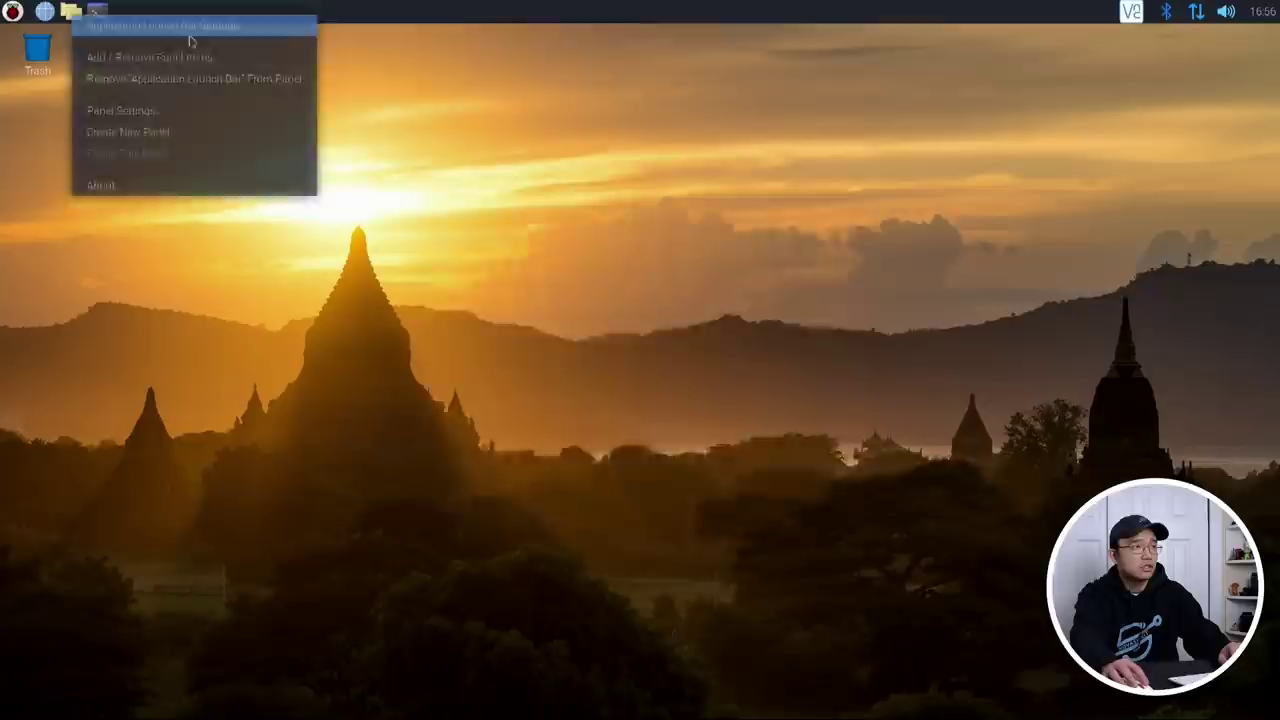
pyautogui.click(487, 294)
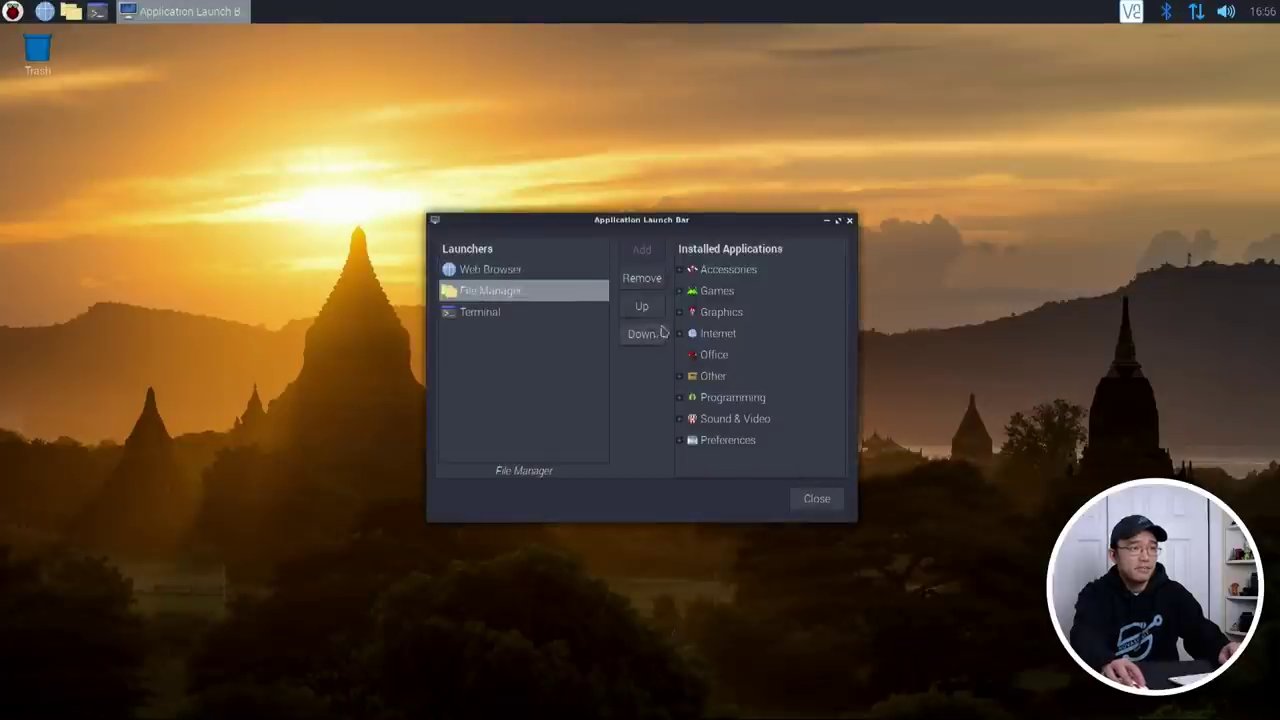
pyautogui.click(641, 278)
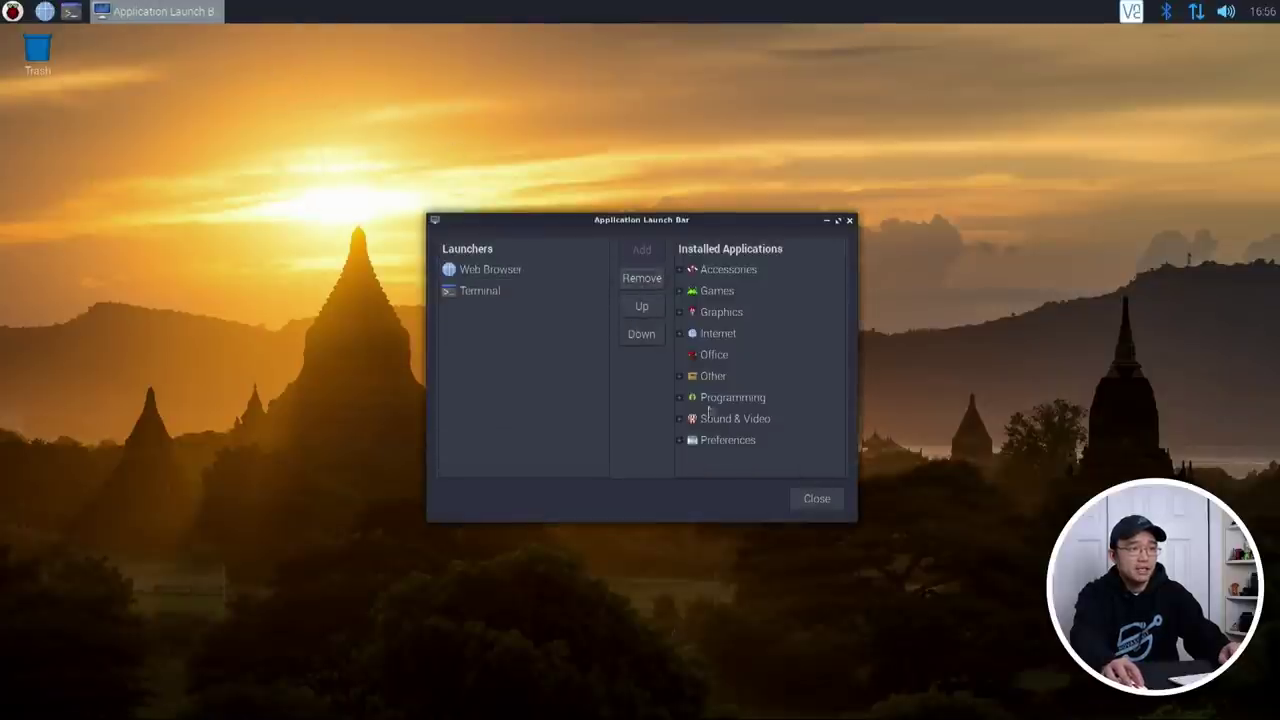
# Step: Add Accessories > Files as a launch bar launcher, positioned above Terminal
pyautogui.click(680, 269)
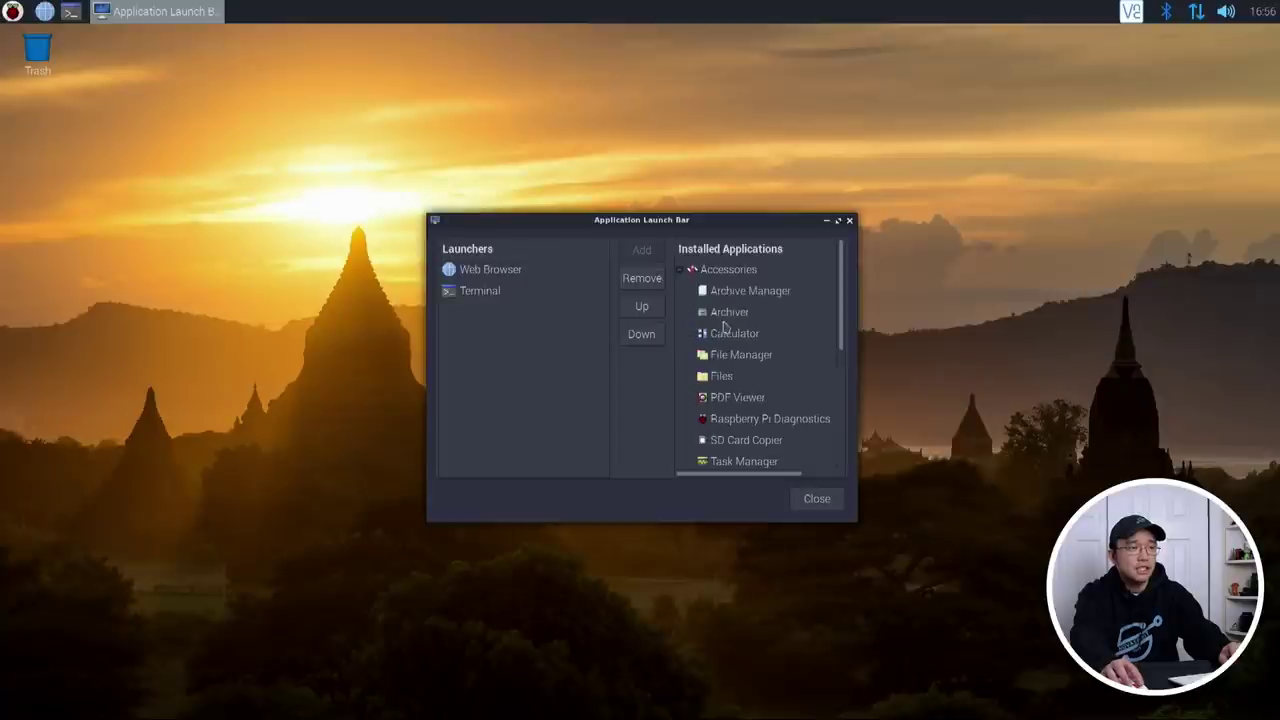
pyautogui.click(724, 376)
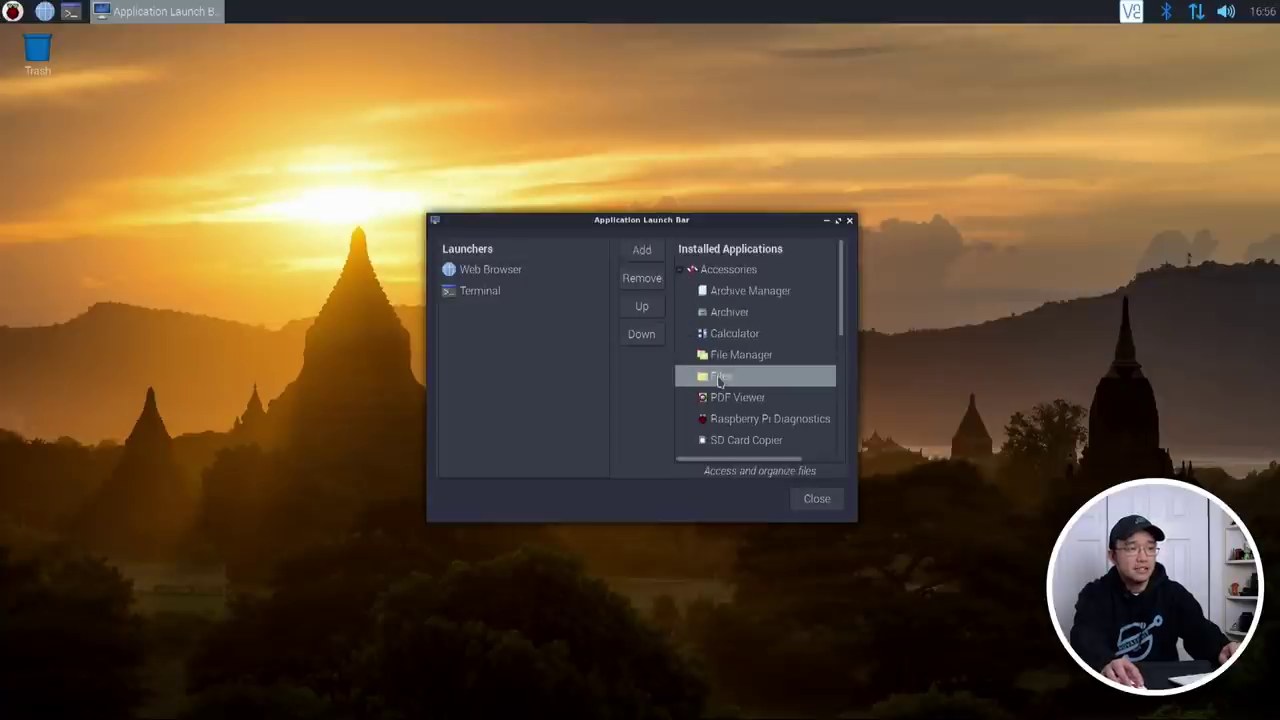
pyautogui.click(641, 250)
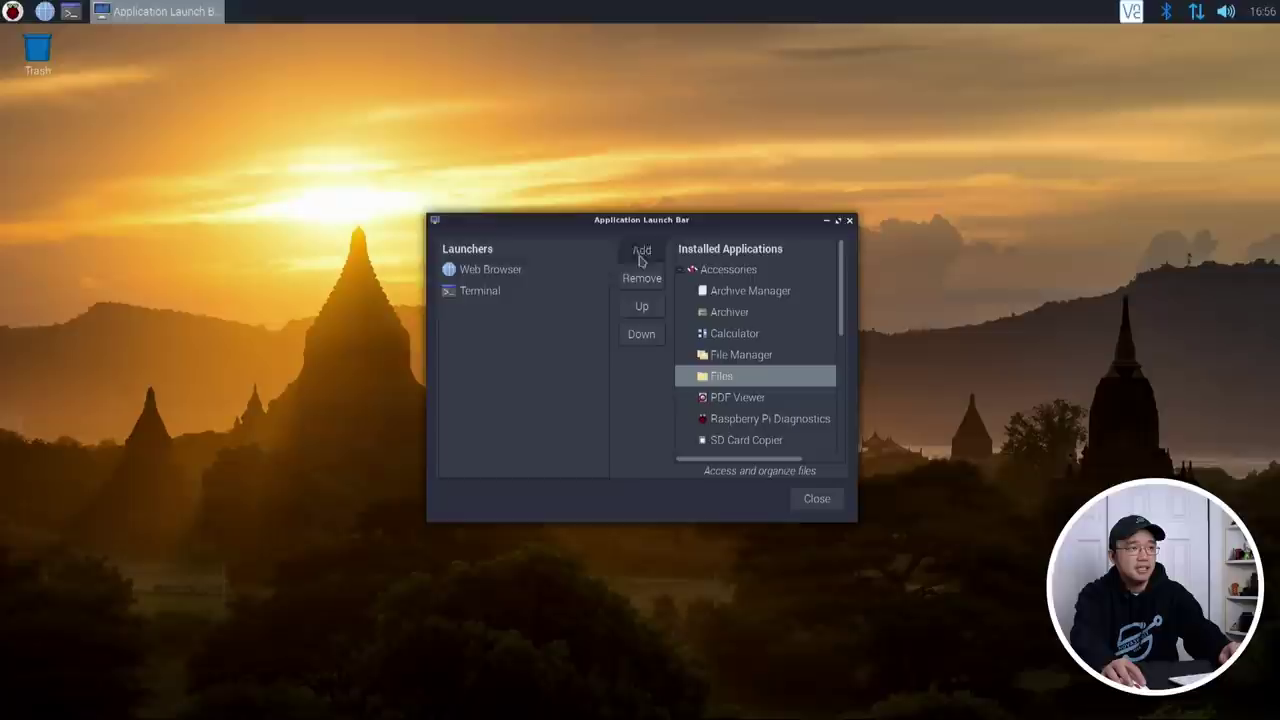
pyautogui.click(459, 313)
pyautogui.click(641, 306)
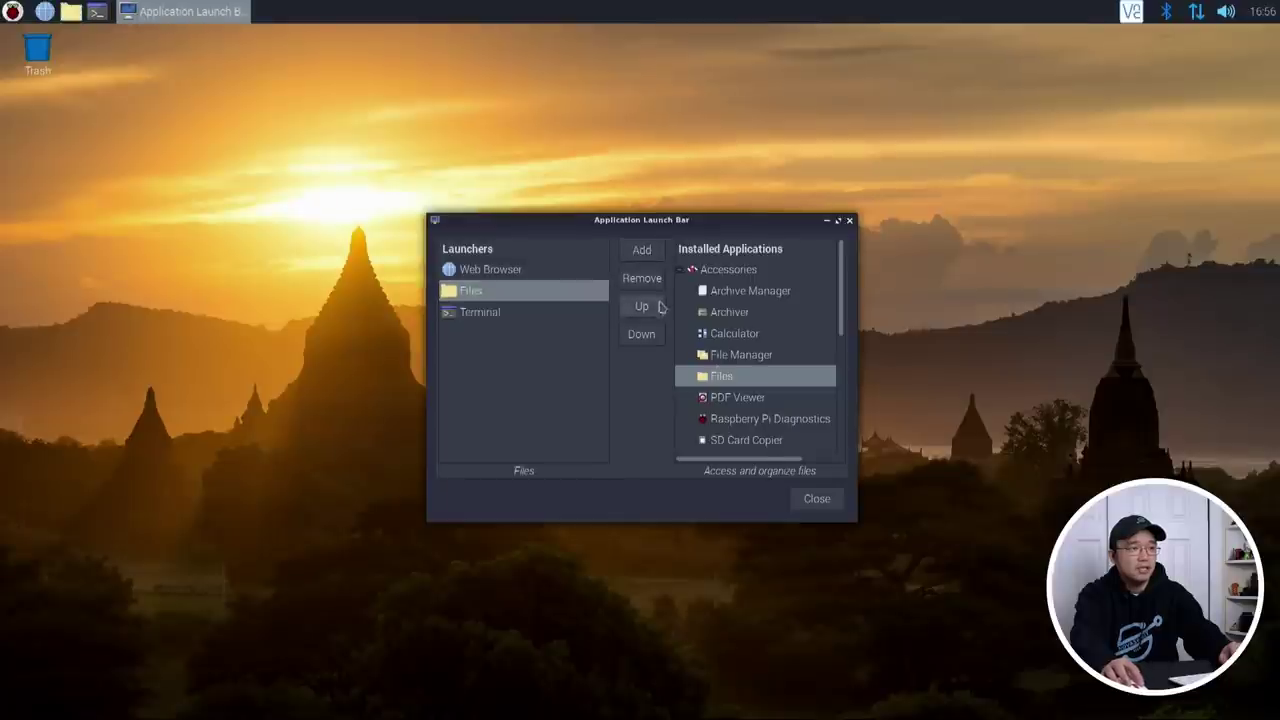
pyautogui.click(808, 498)
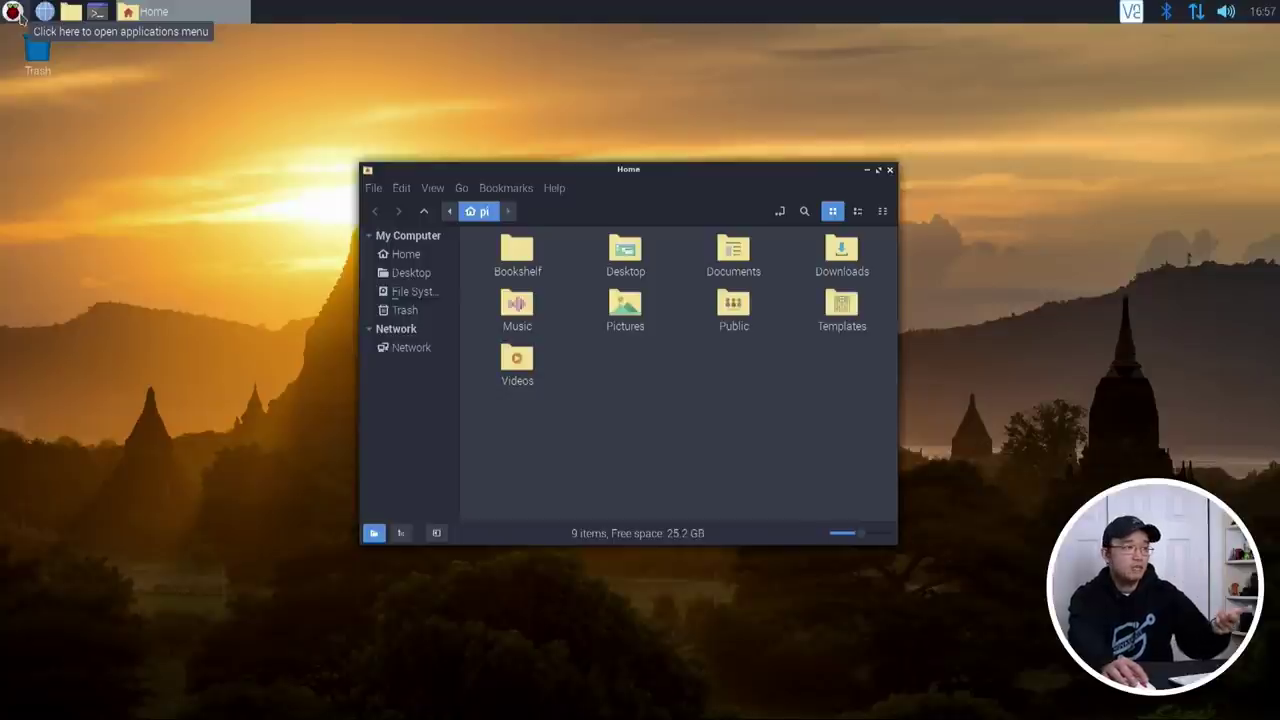
# Step: Browse the Raspberry Pi applications menu categories, close the menu, and reopen it
pyautogui.click(12, 12)
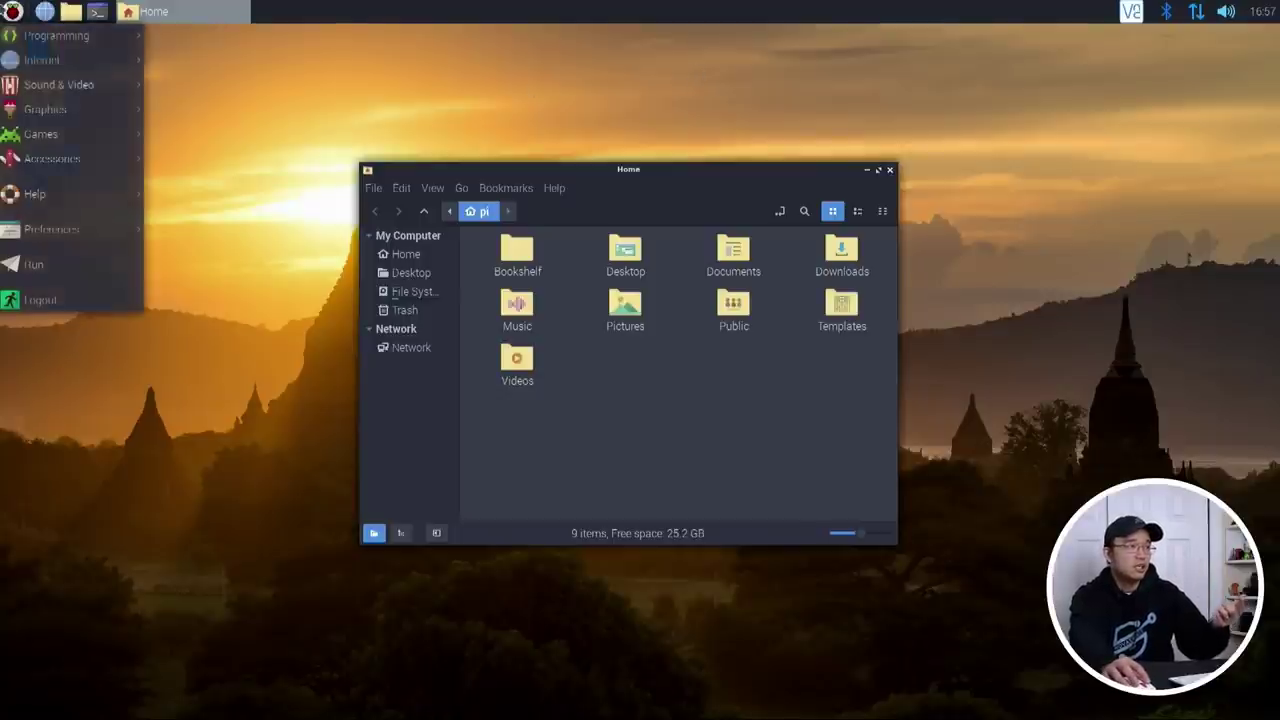
pyautogui.moveTo(75, 98)
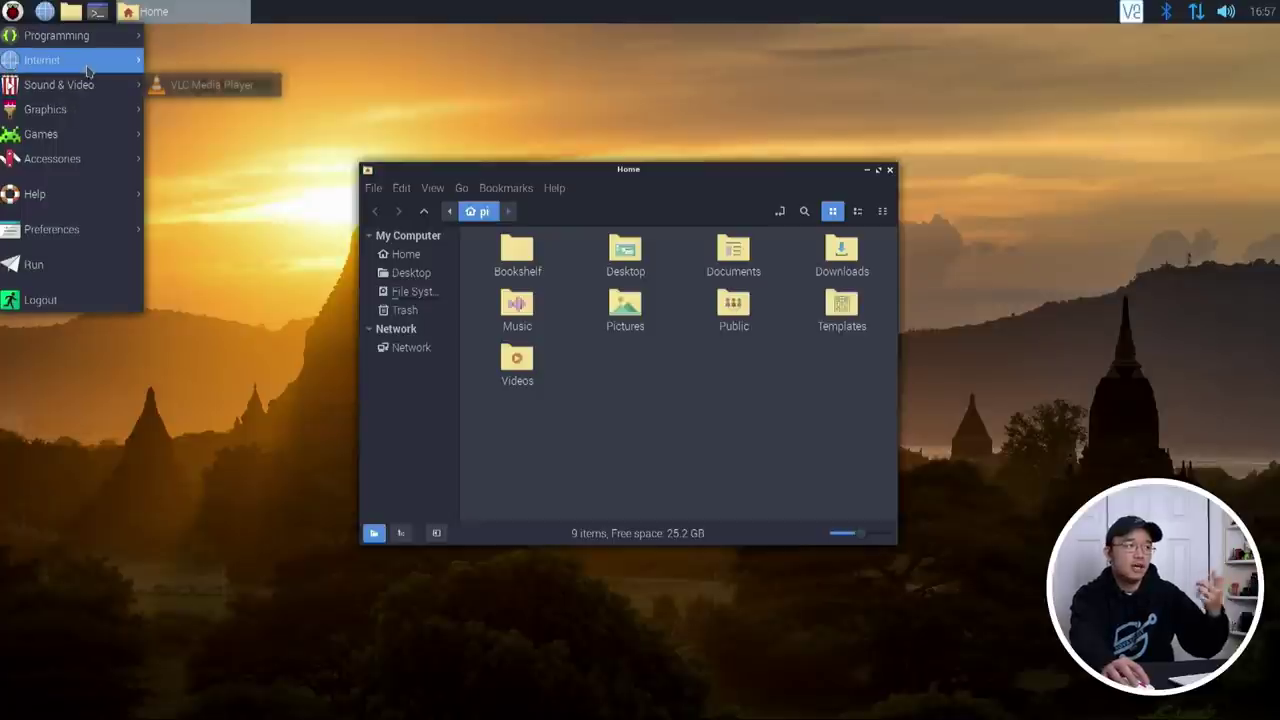
pyautogui.moveTo(96, 44)
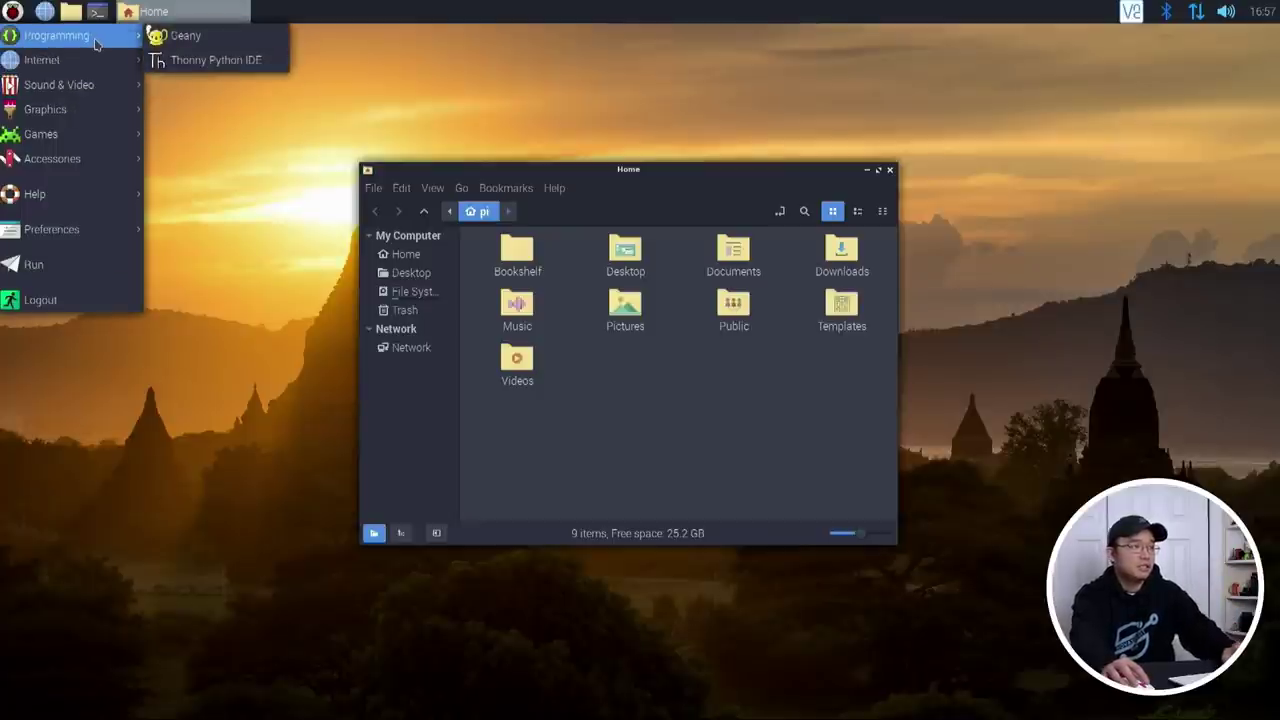
pyautogui.moveTo(87, 152)
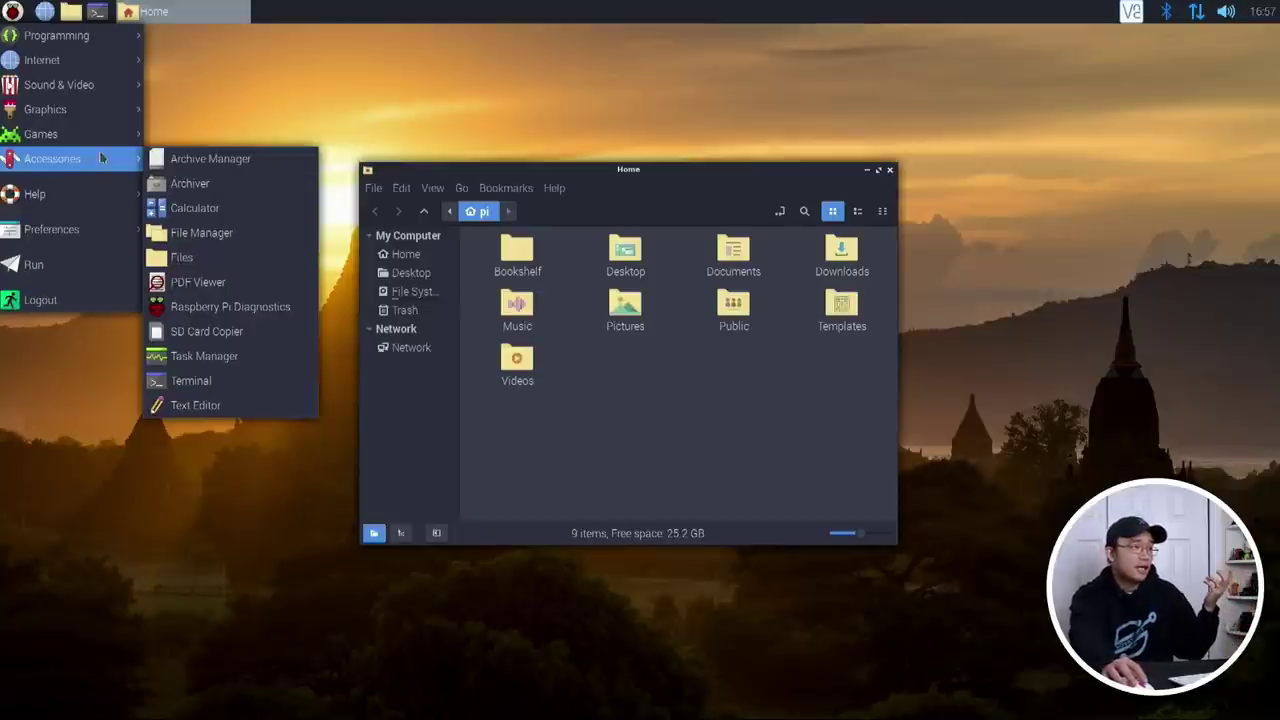
pyautogui.moveTo(124, 122)
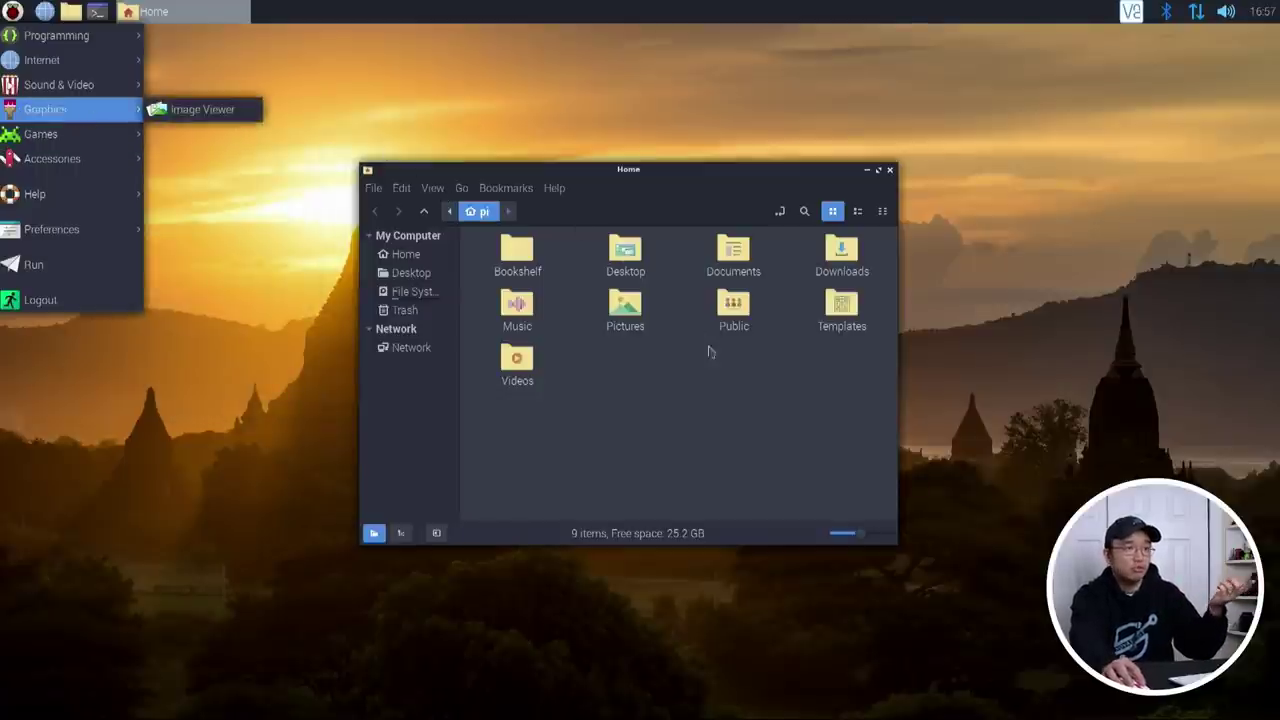
pyautogui.click(380, 255)
pyautogui.click(12, 11)
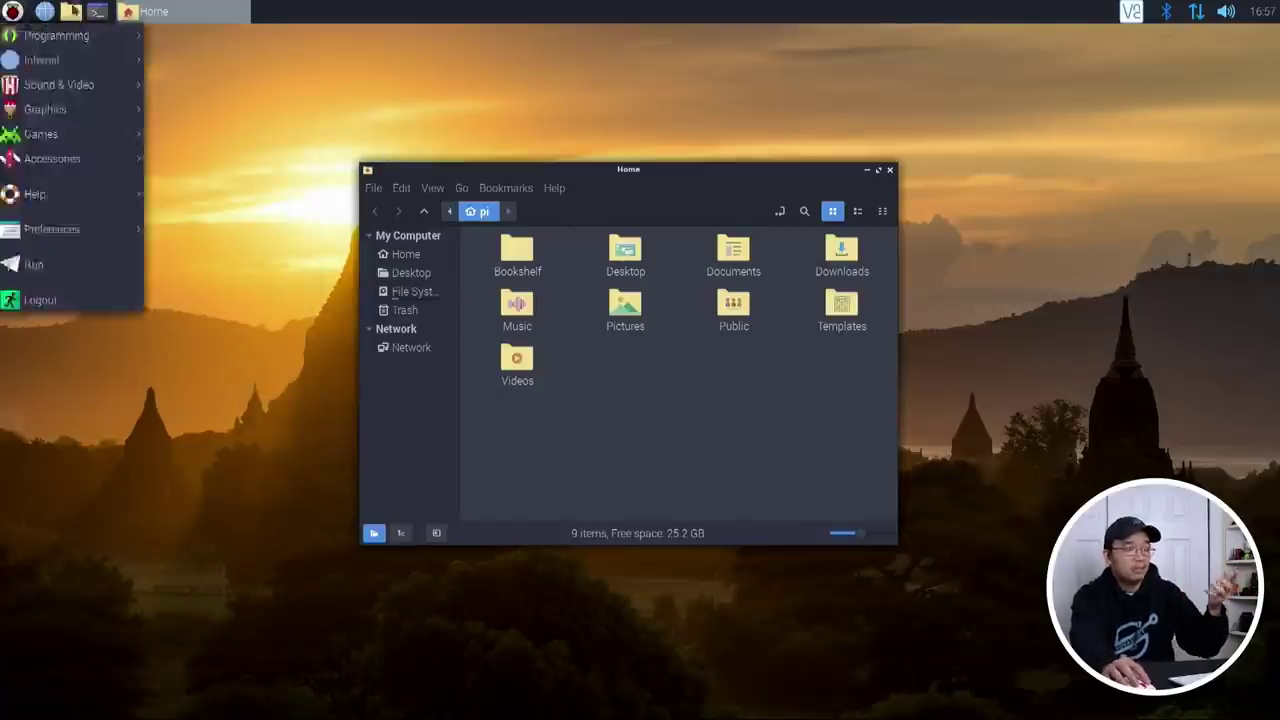